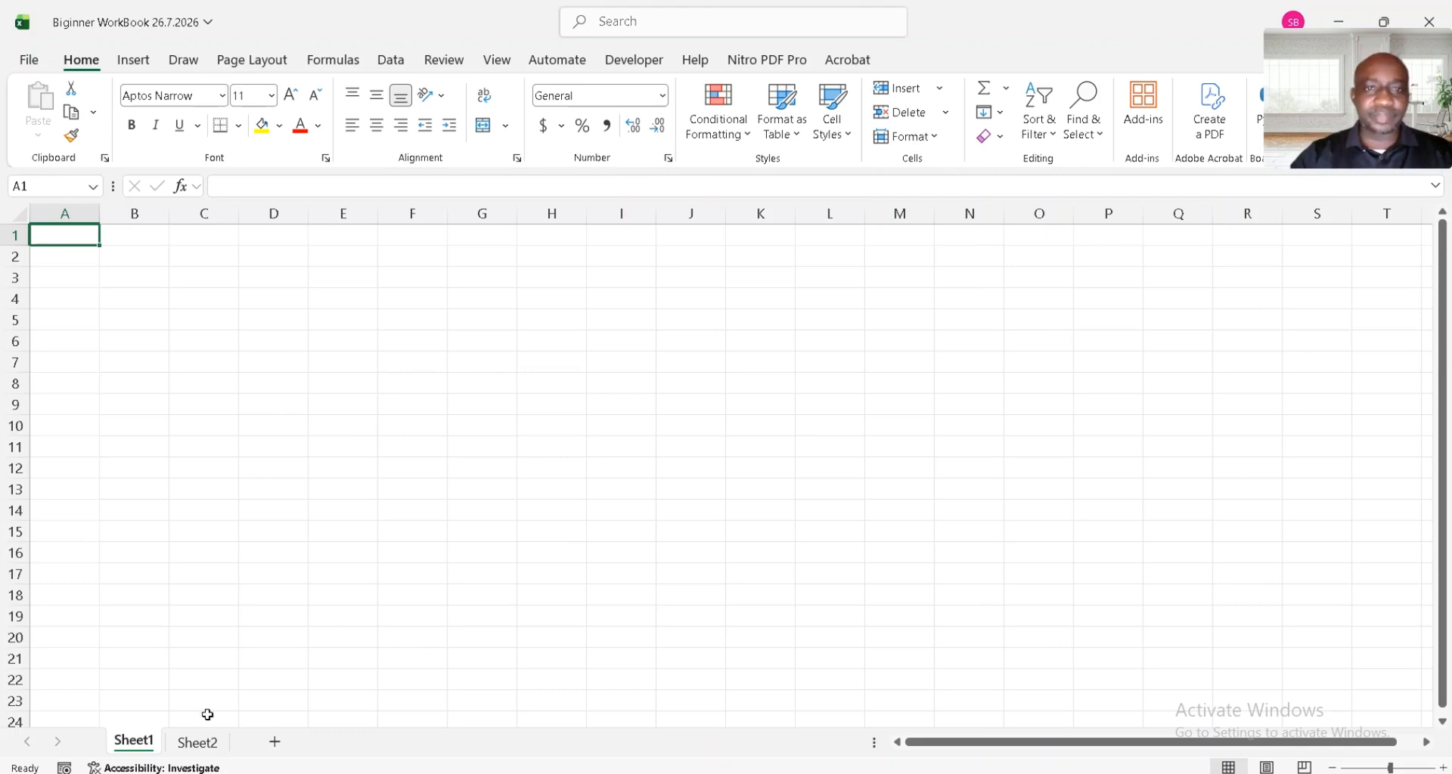
Step: On Sheet2, enter 250000 as the Nokia Phone's unit price in D7
click(200, 743)
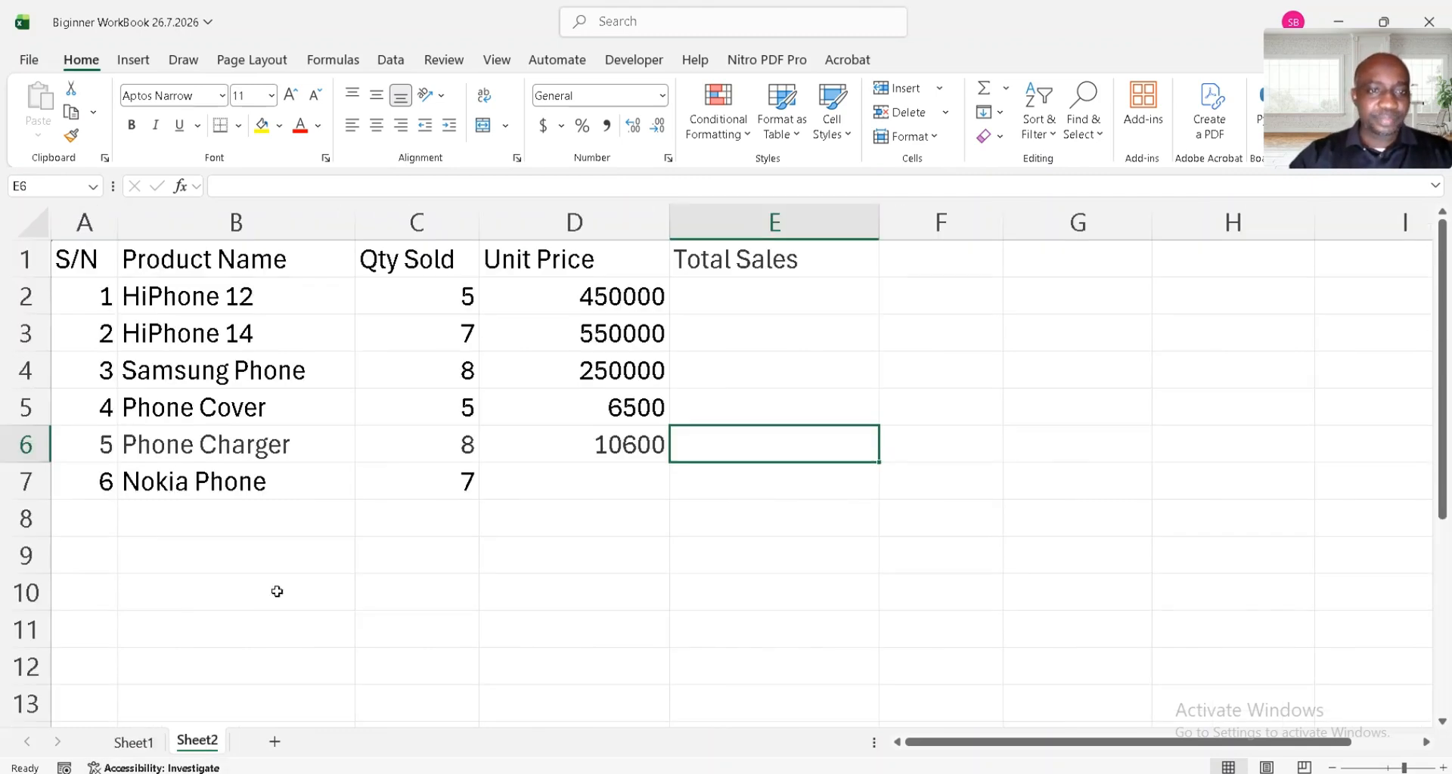
click(323, 391)
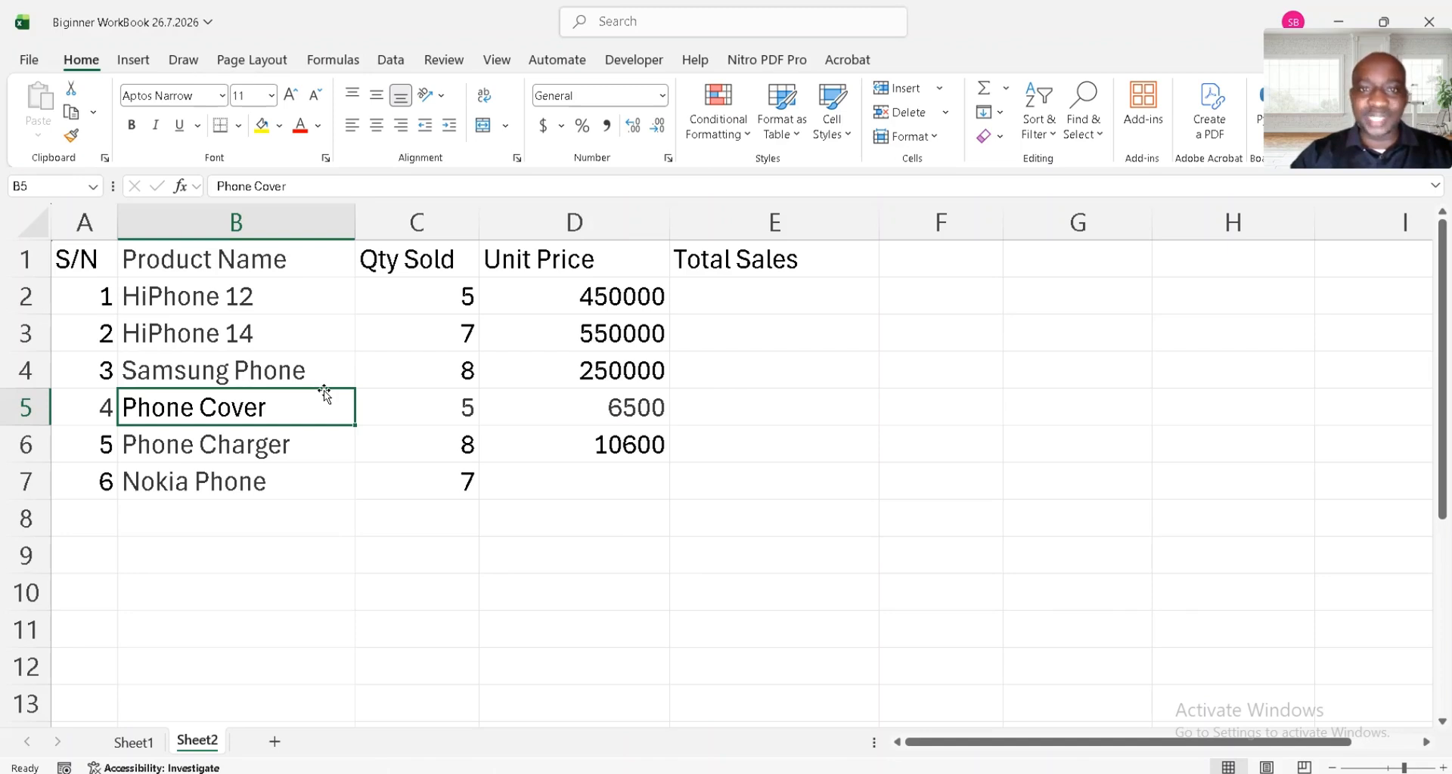
click(600, 484)
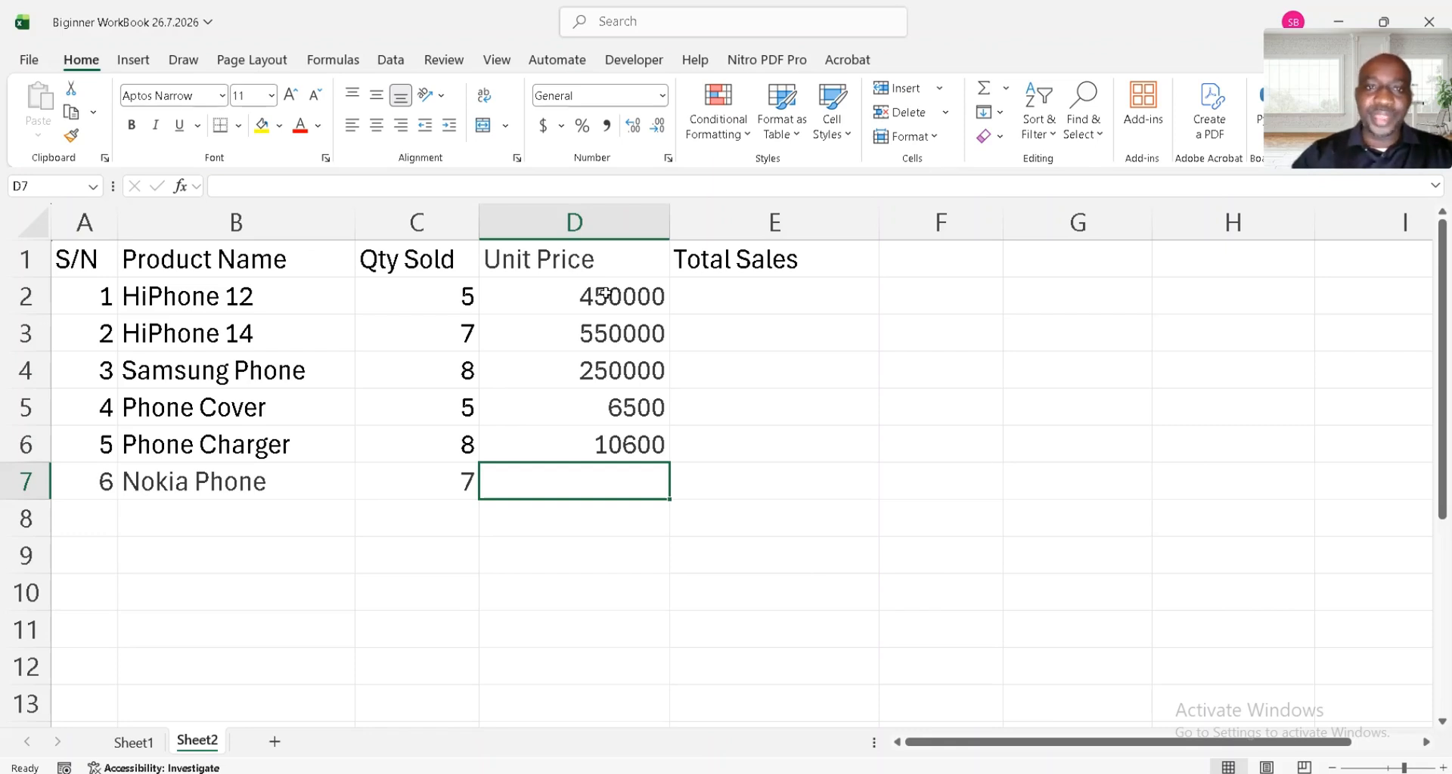
click(565, 293)
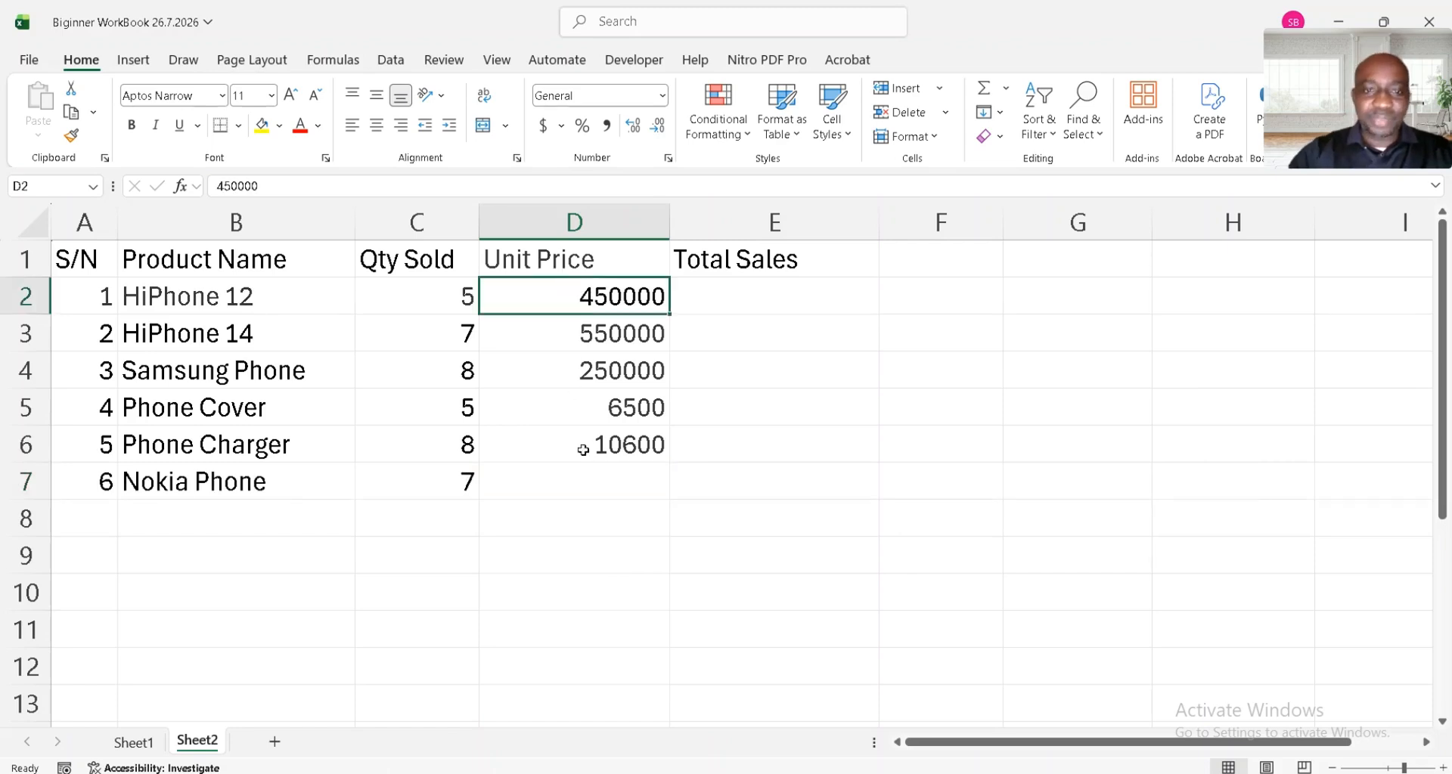
click(609, 486)
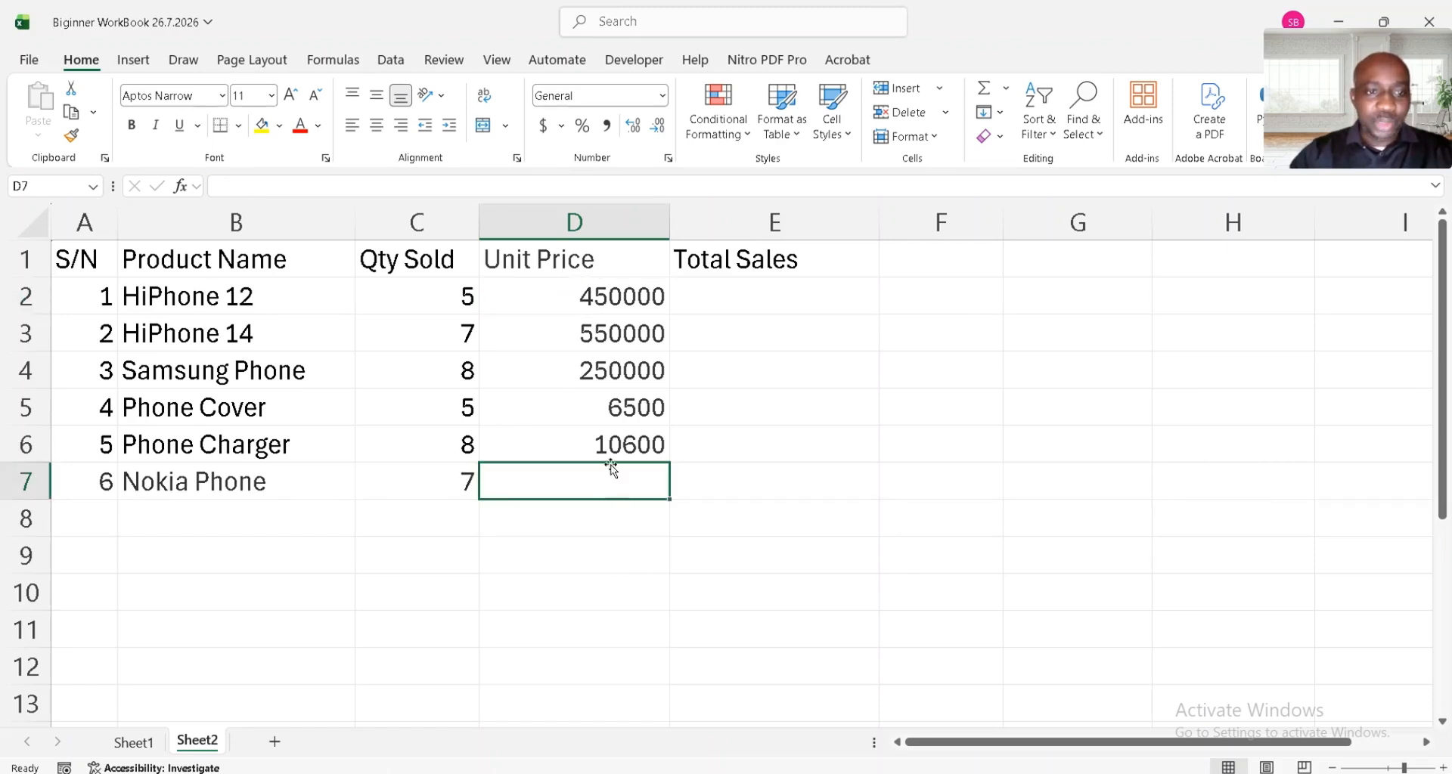
text(25000)
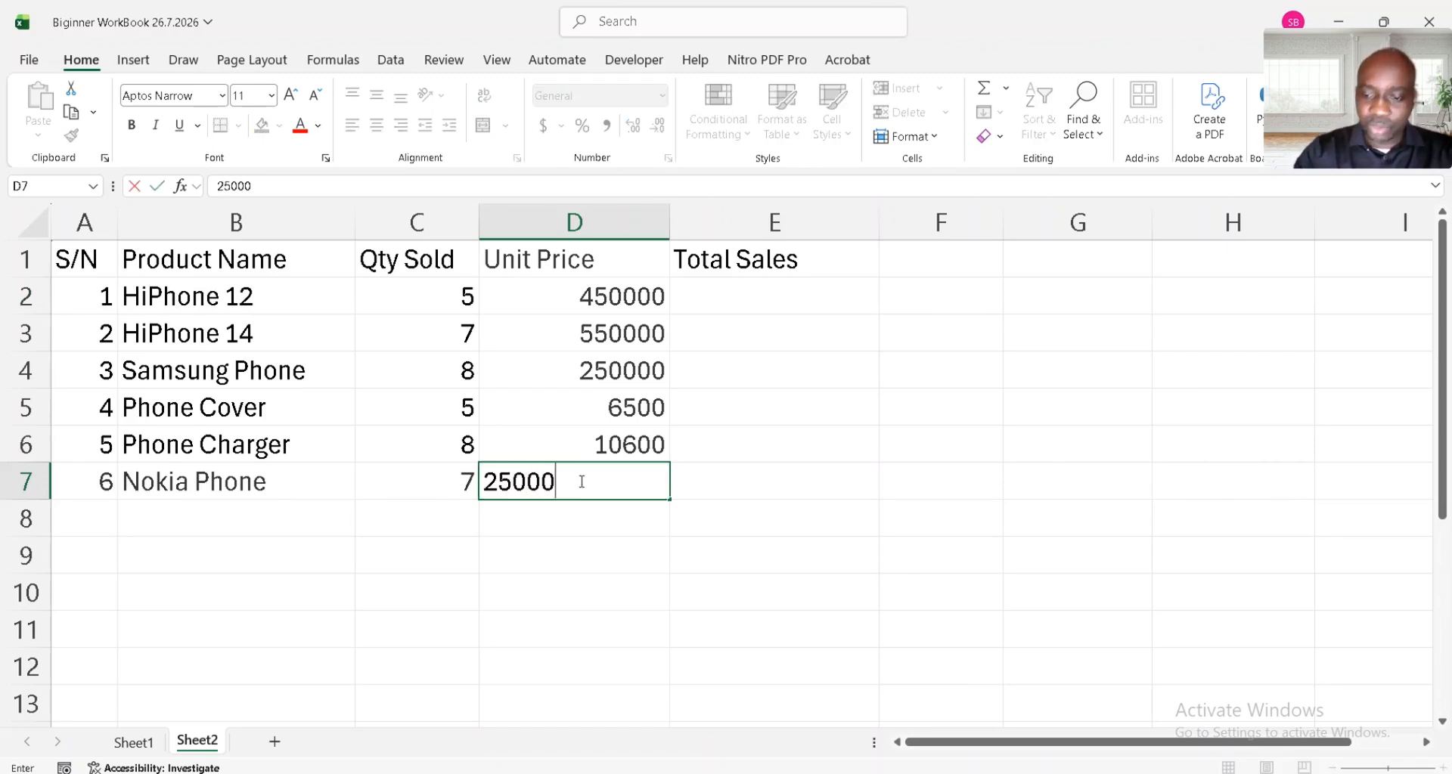
key(BackSpace)
key(BackSpace)
text(,)
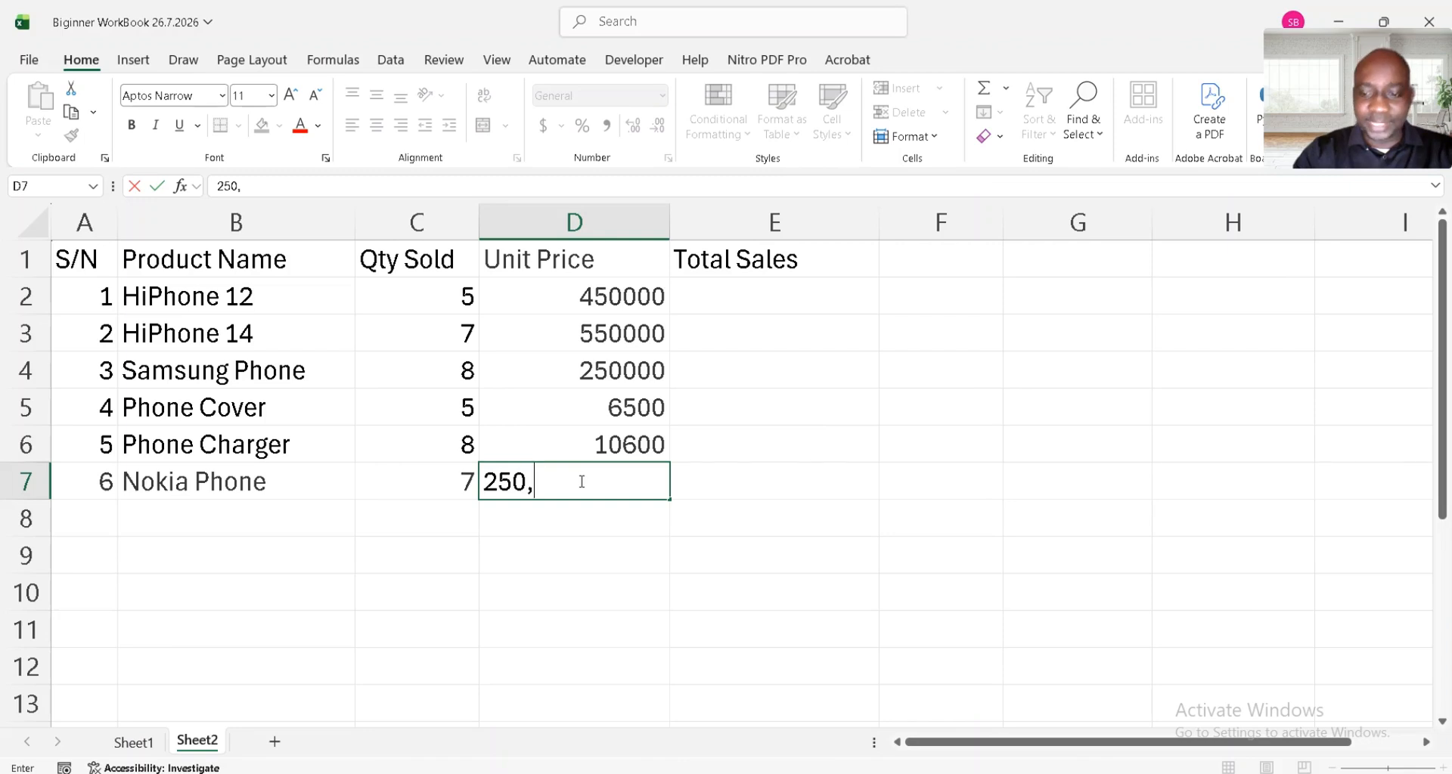
key(BackSpace)
text(000)
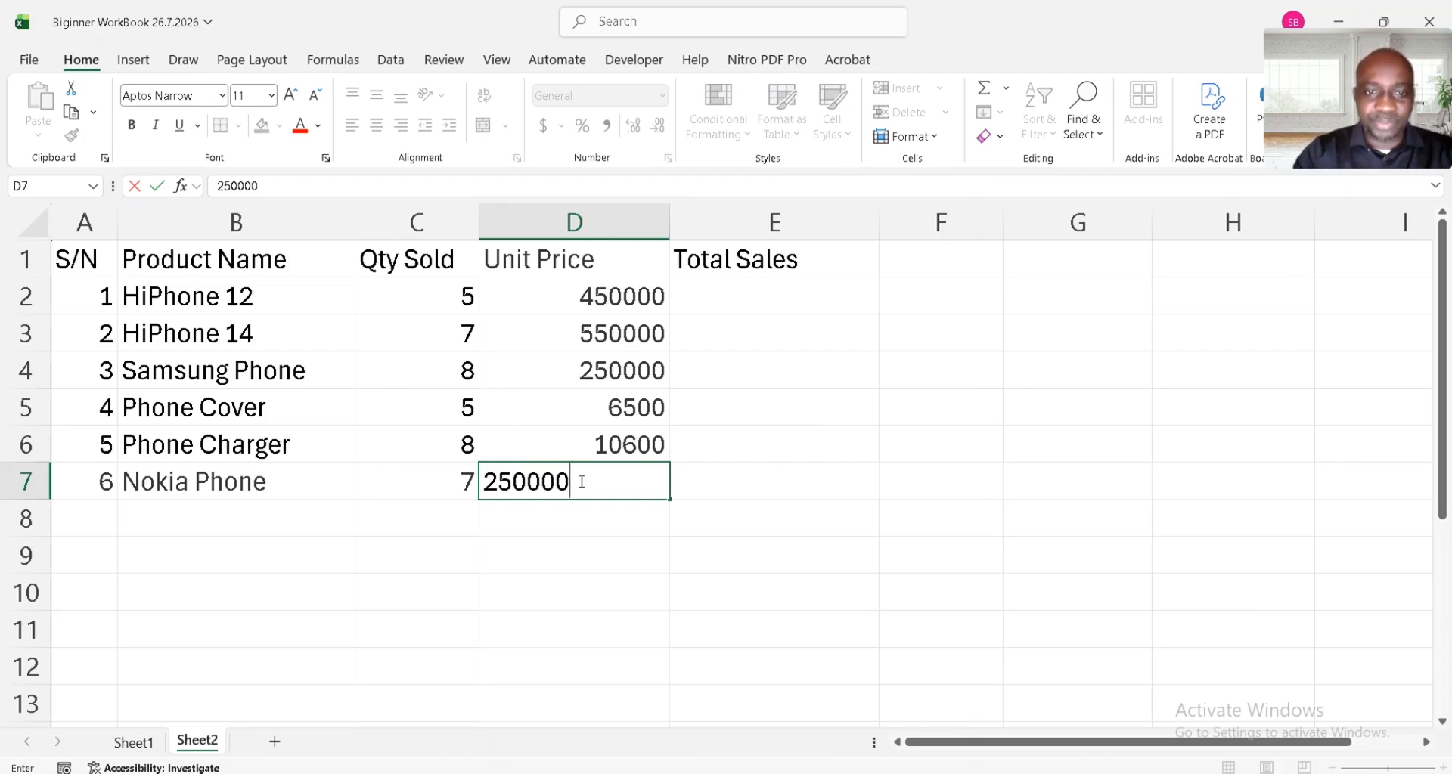
key(Return)
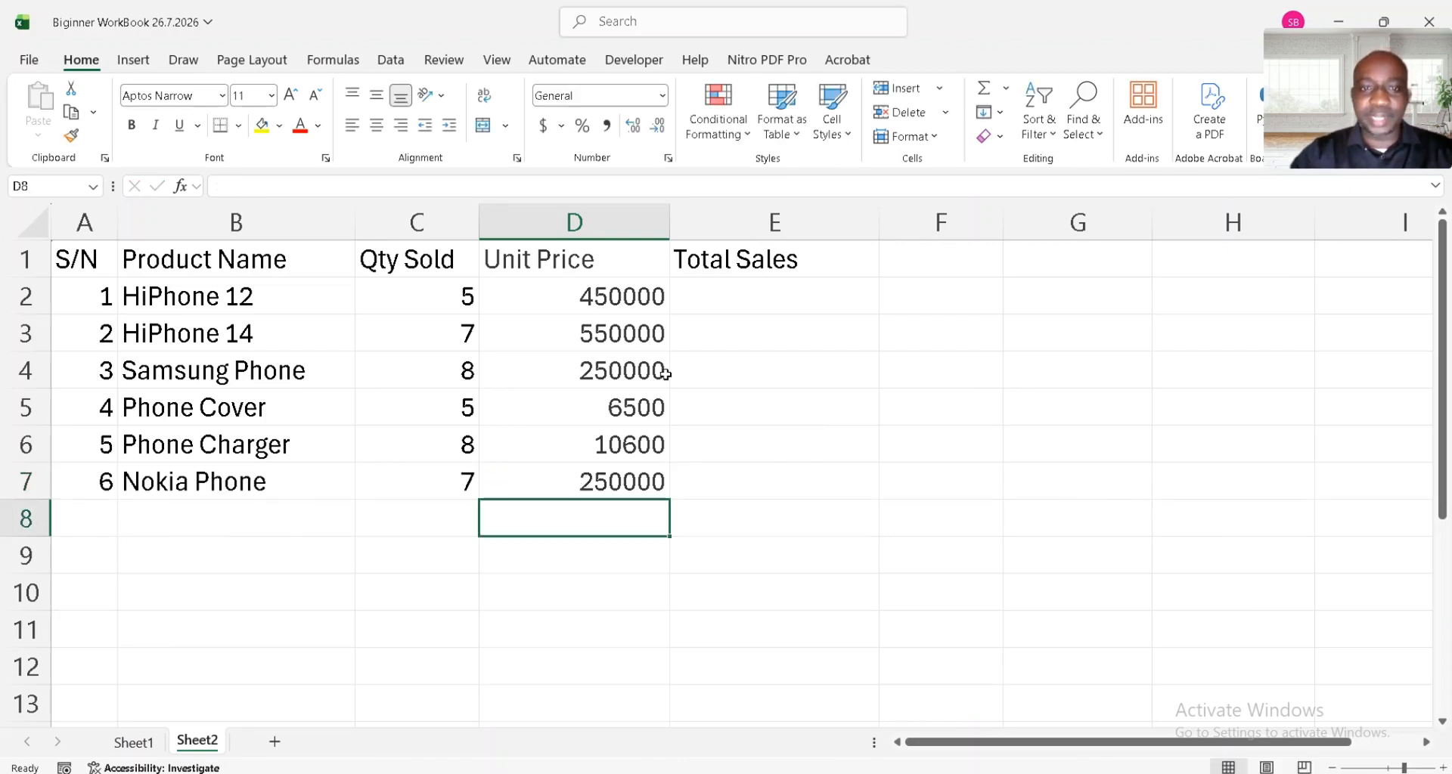
Step: Apply the Comma Style to the unit prices in D2:D7
click(607, 297)
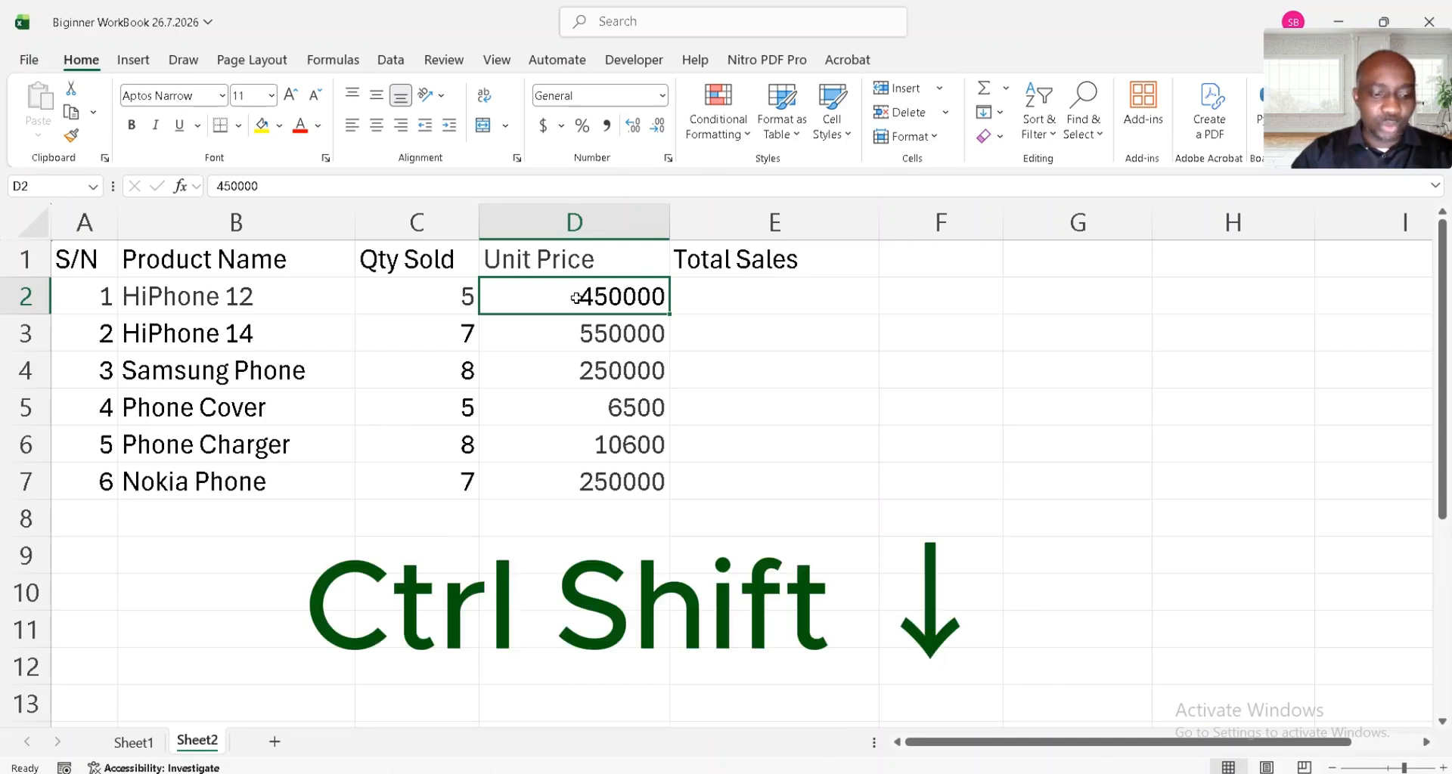
key(ctrl+shift+Down)
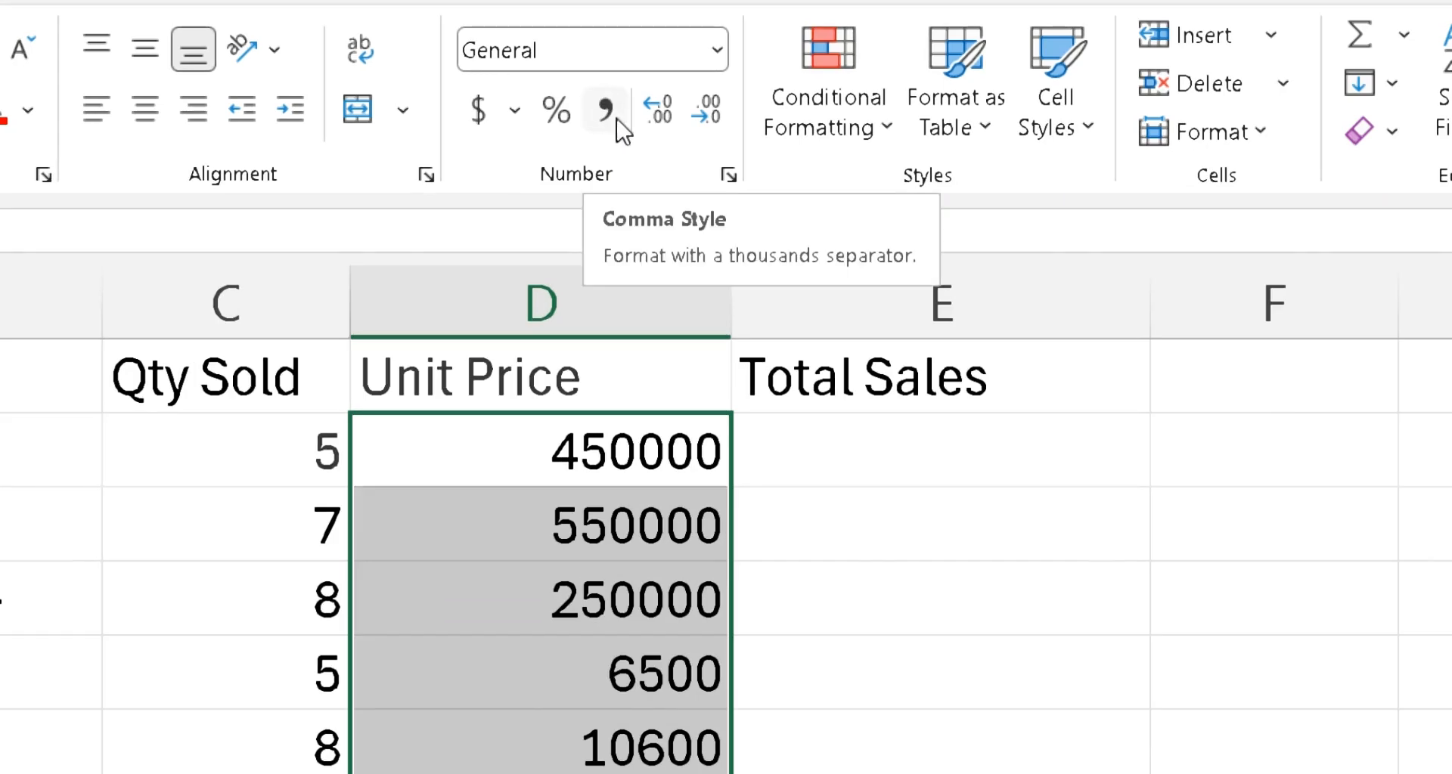
click(605, 110)
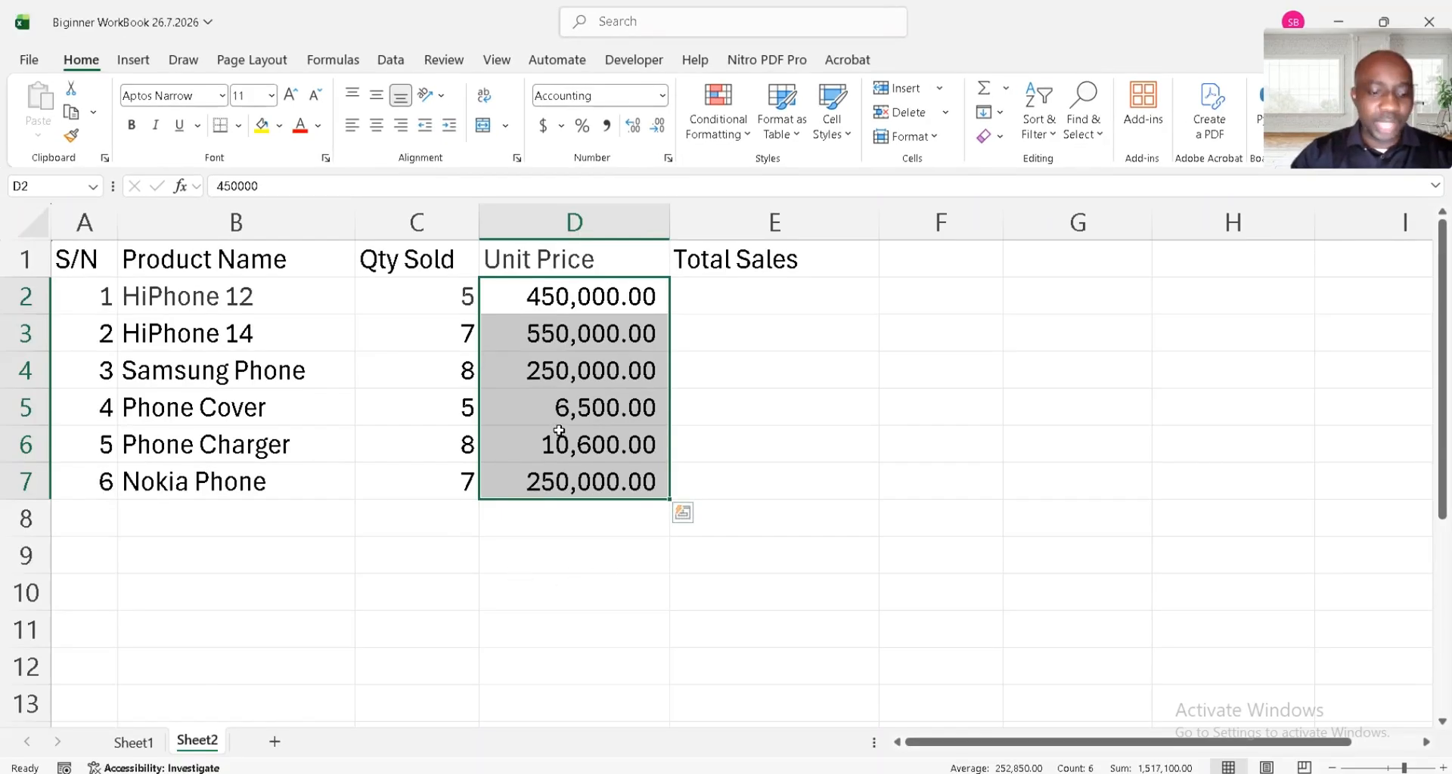
Step: Reset the unit prices in D2:D7 to General and reformat them as Number with thousands separators and two decimals
key(ctrl+shift+asciitilde)
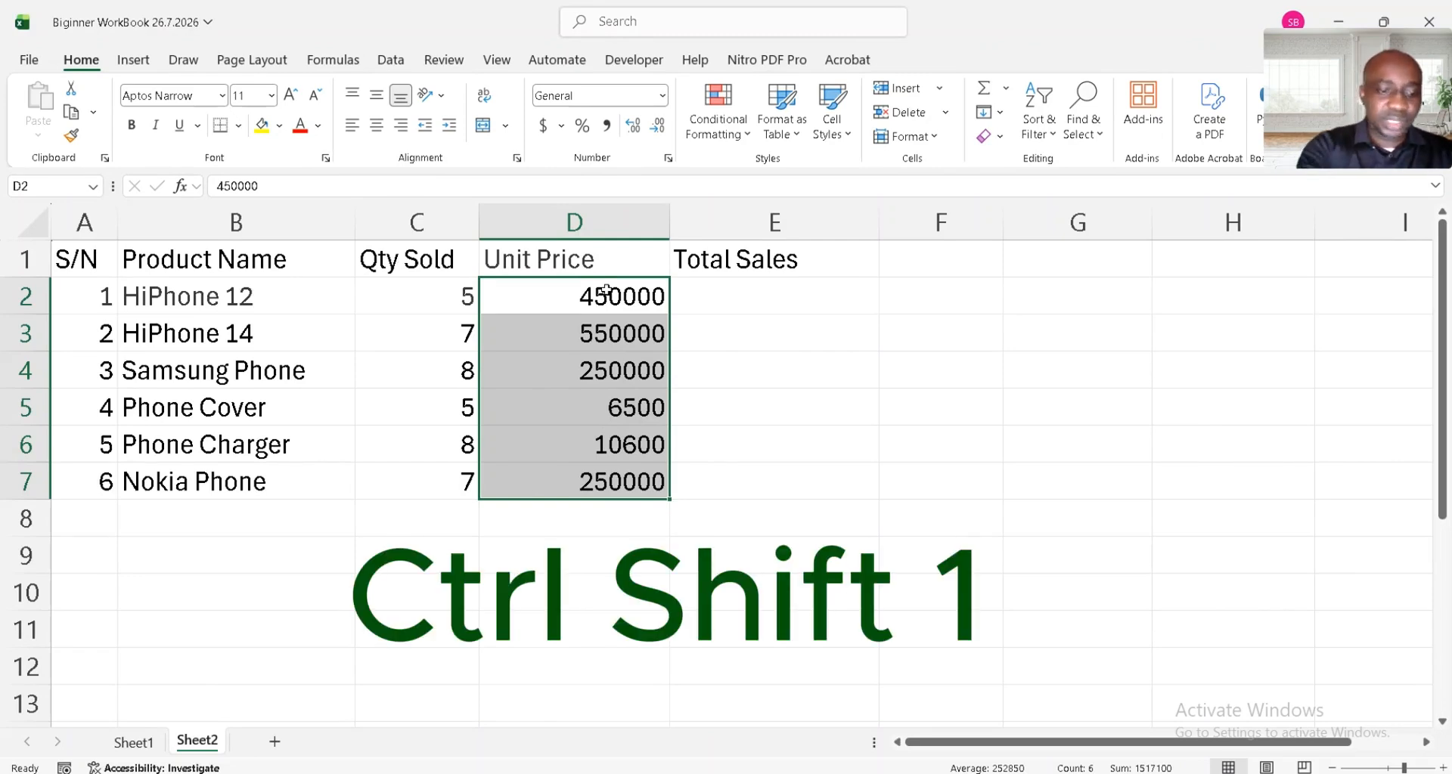
key(ctrl+shift+exclam)
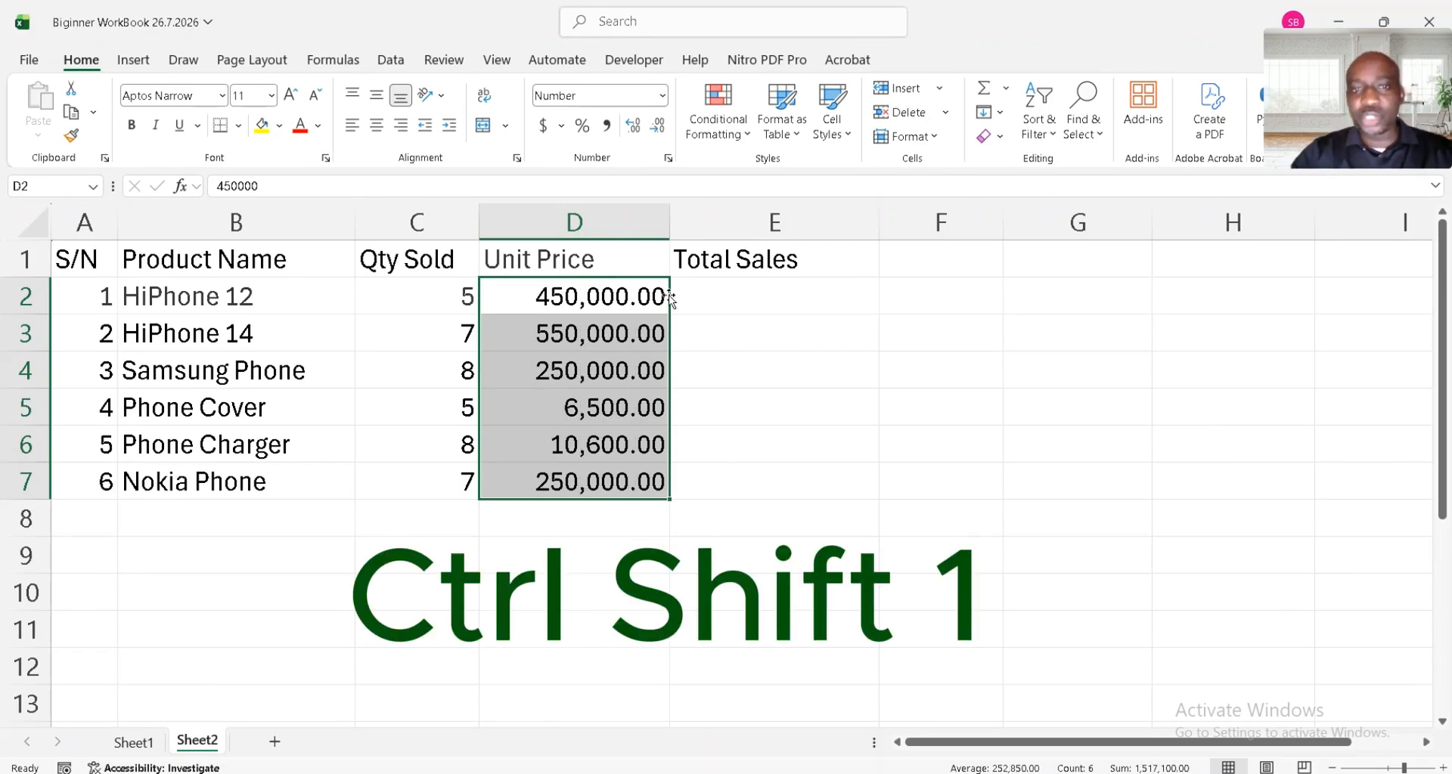
click(570, 295)
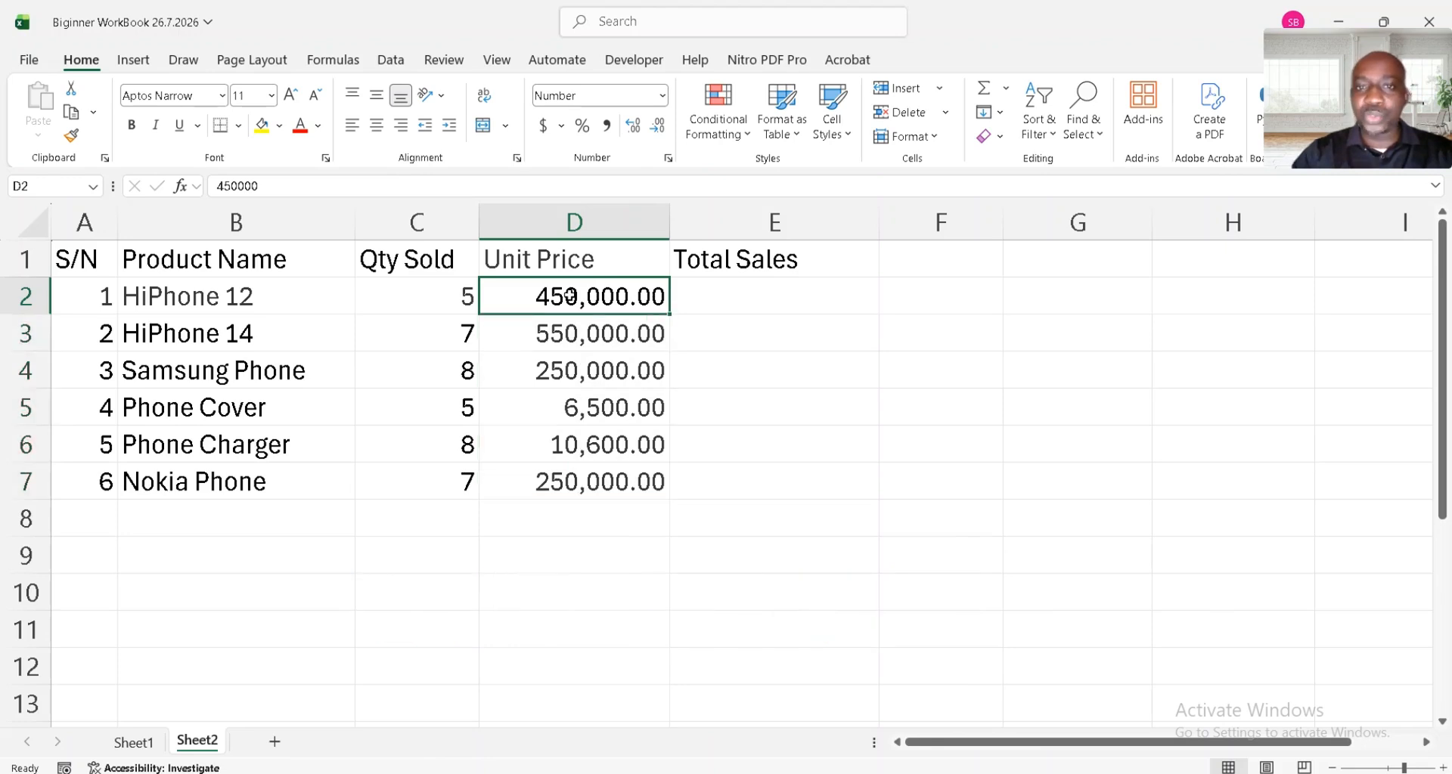
Step: Calculate the HiPhone 12's total sales in E2 with the formula =C2*D2
click(681, 311)
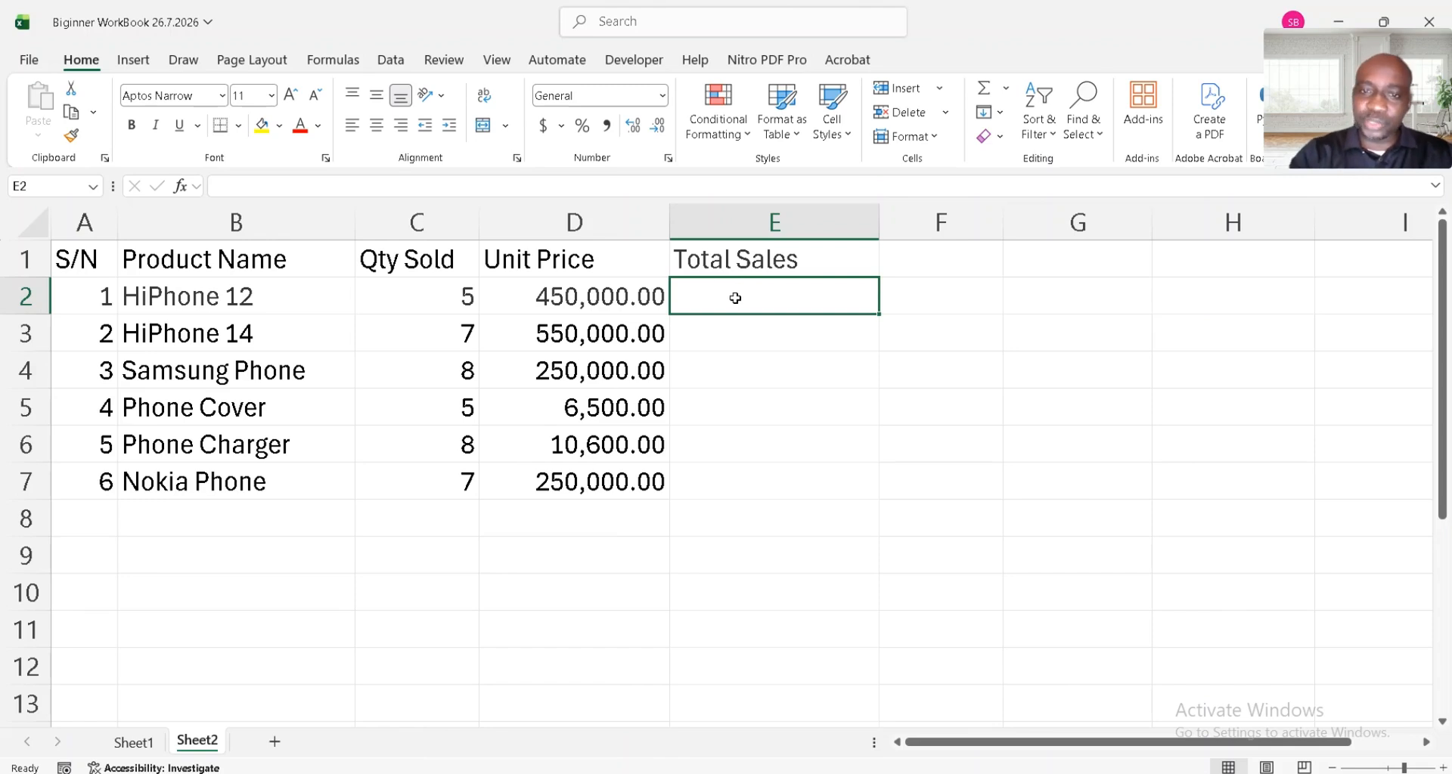
text(=)
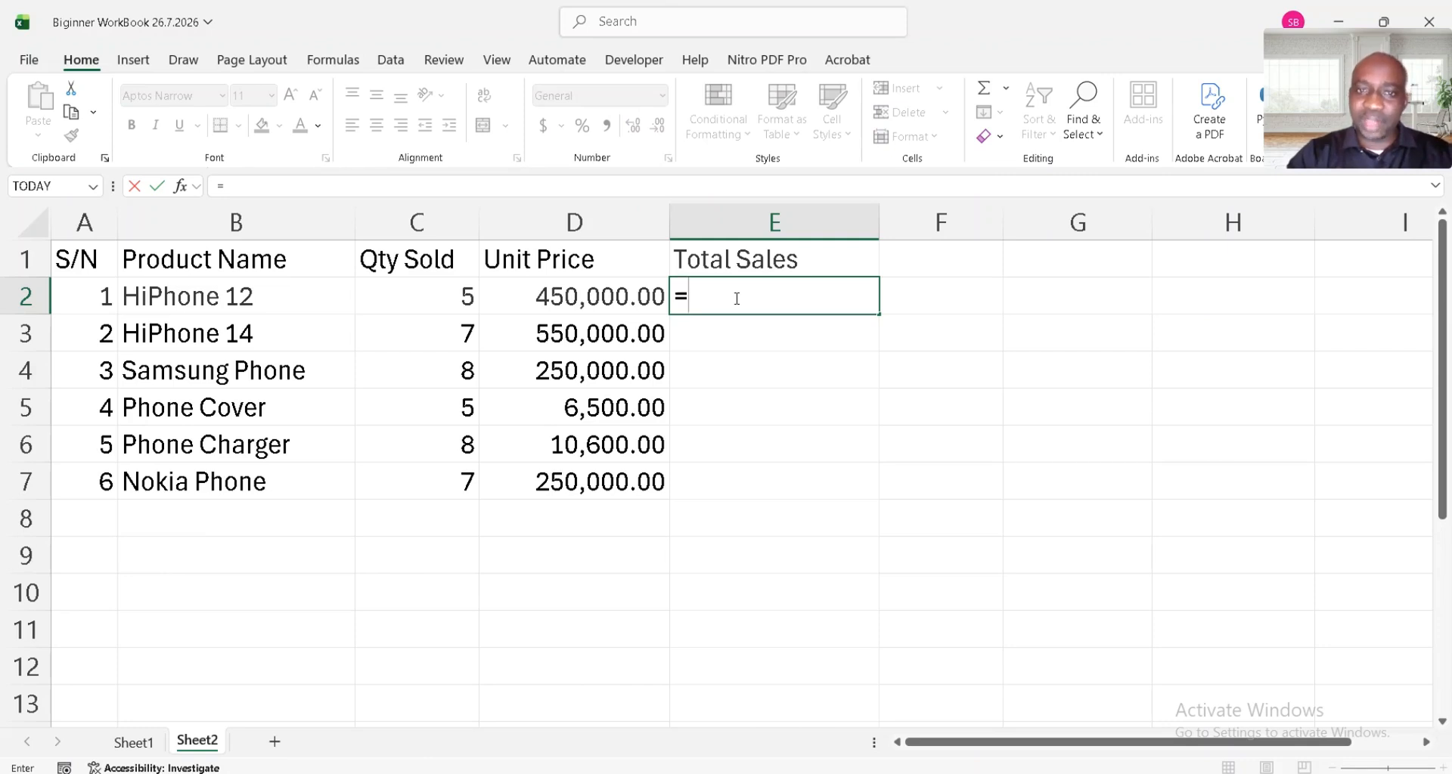
click(454, 297)
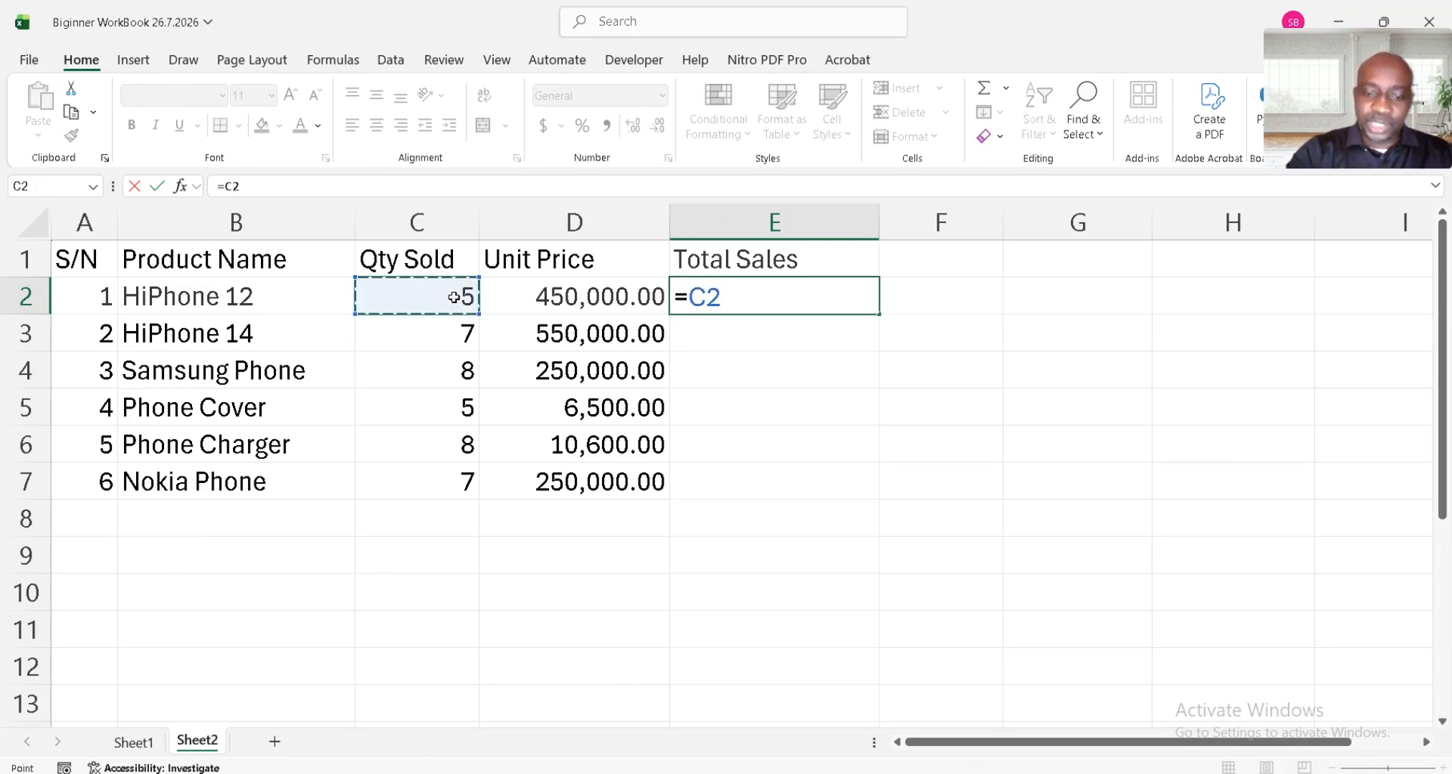
text(*)
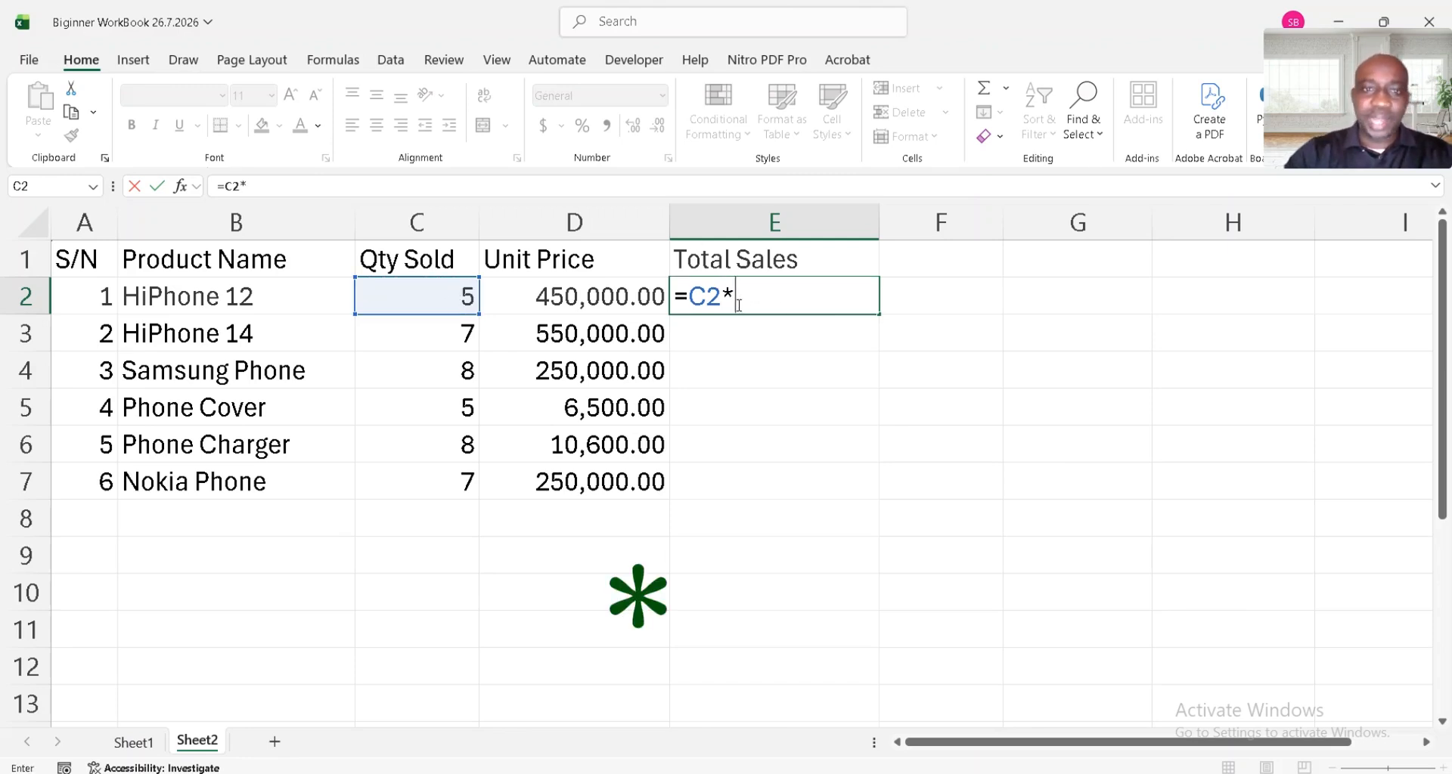
click(547, 294)
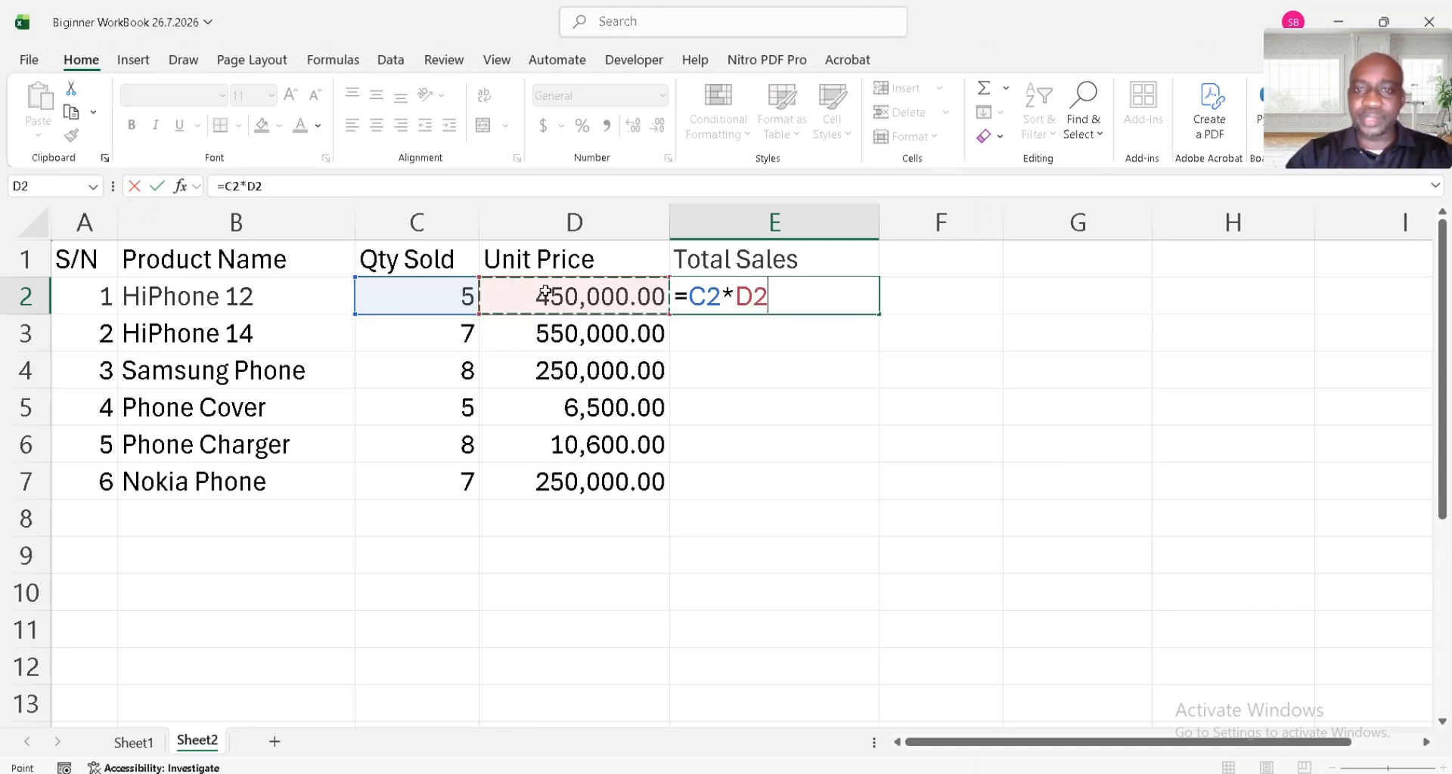
key(Return)
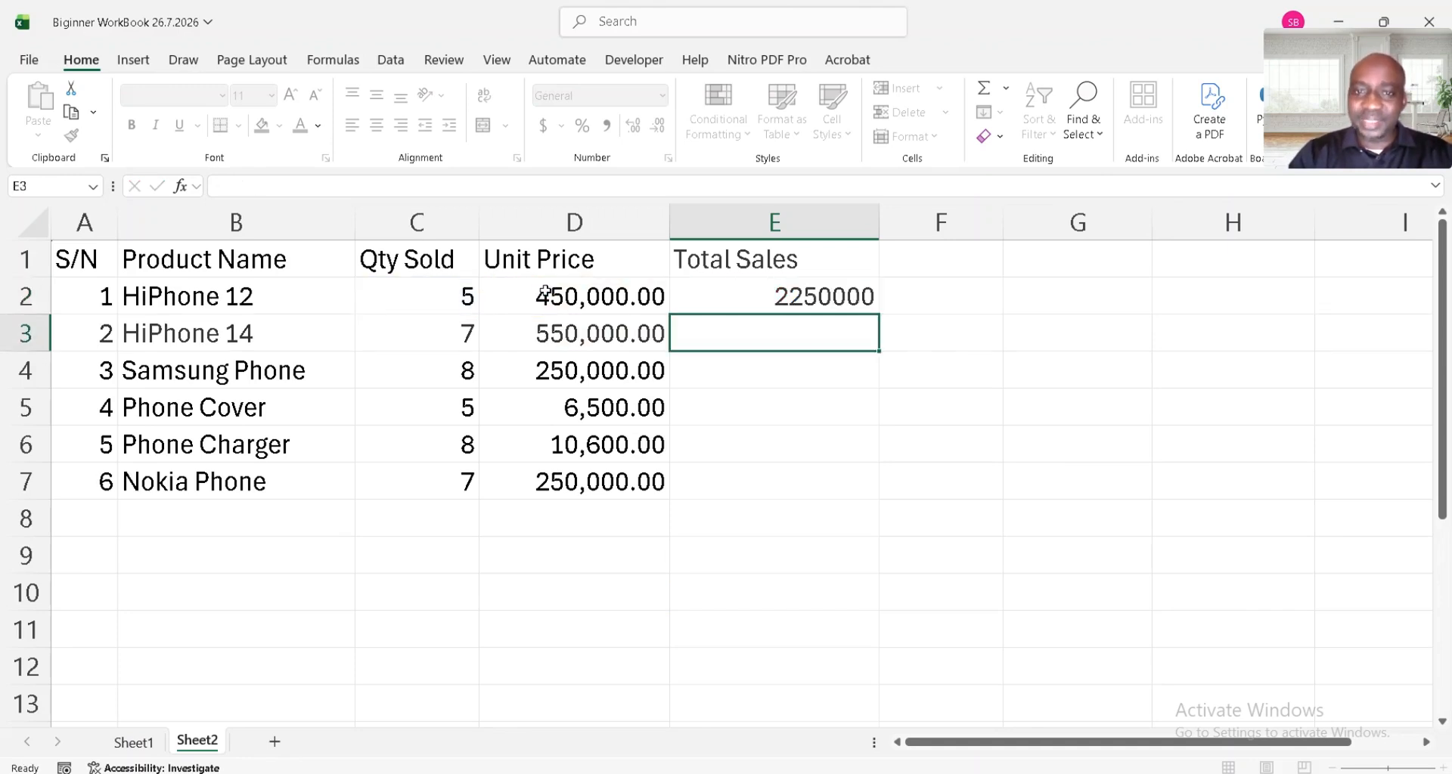
Step: Fill the E2 total sales formula down to E7 and format E2:E7 as Number with thousands separators and two decimals
click(765, 286)
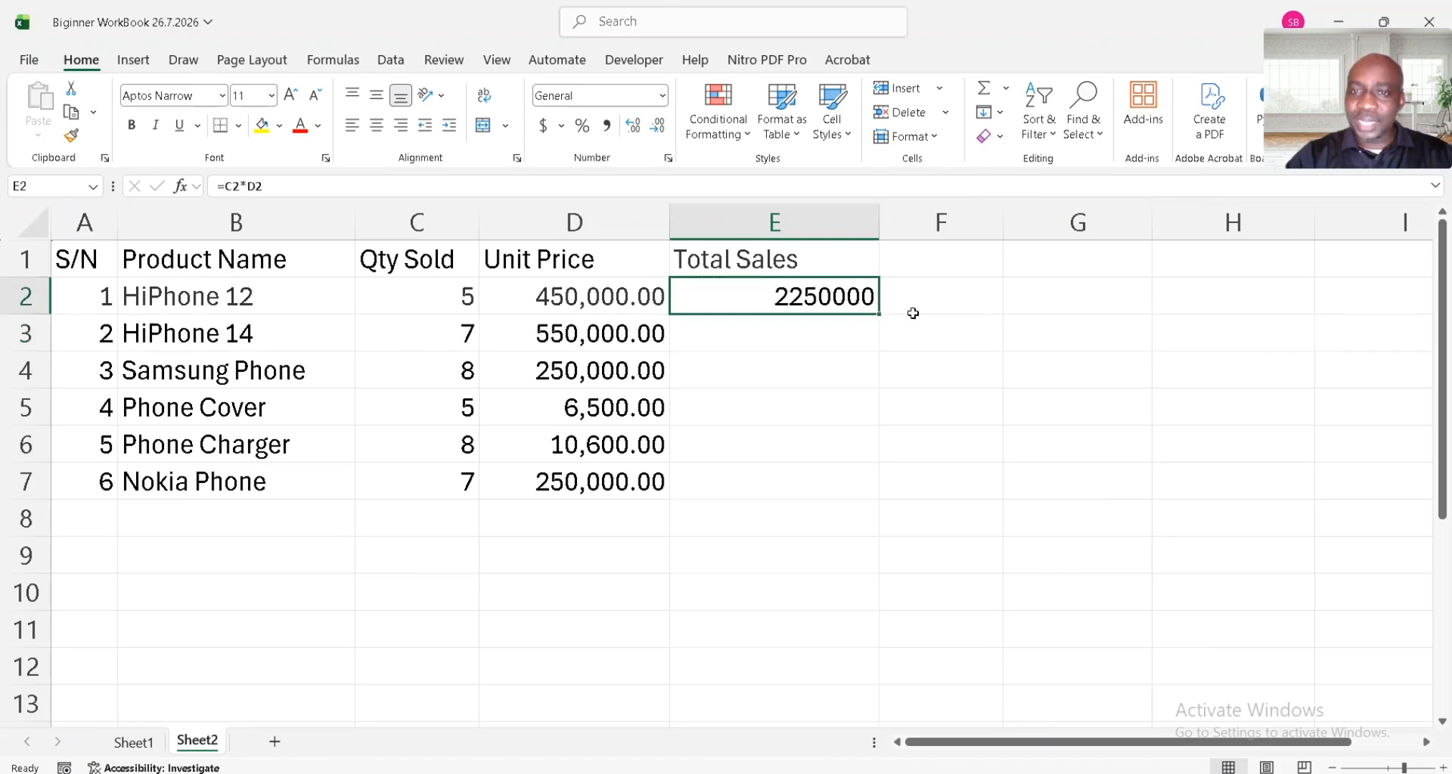
scroll(883, 312, up, 2)
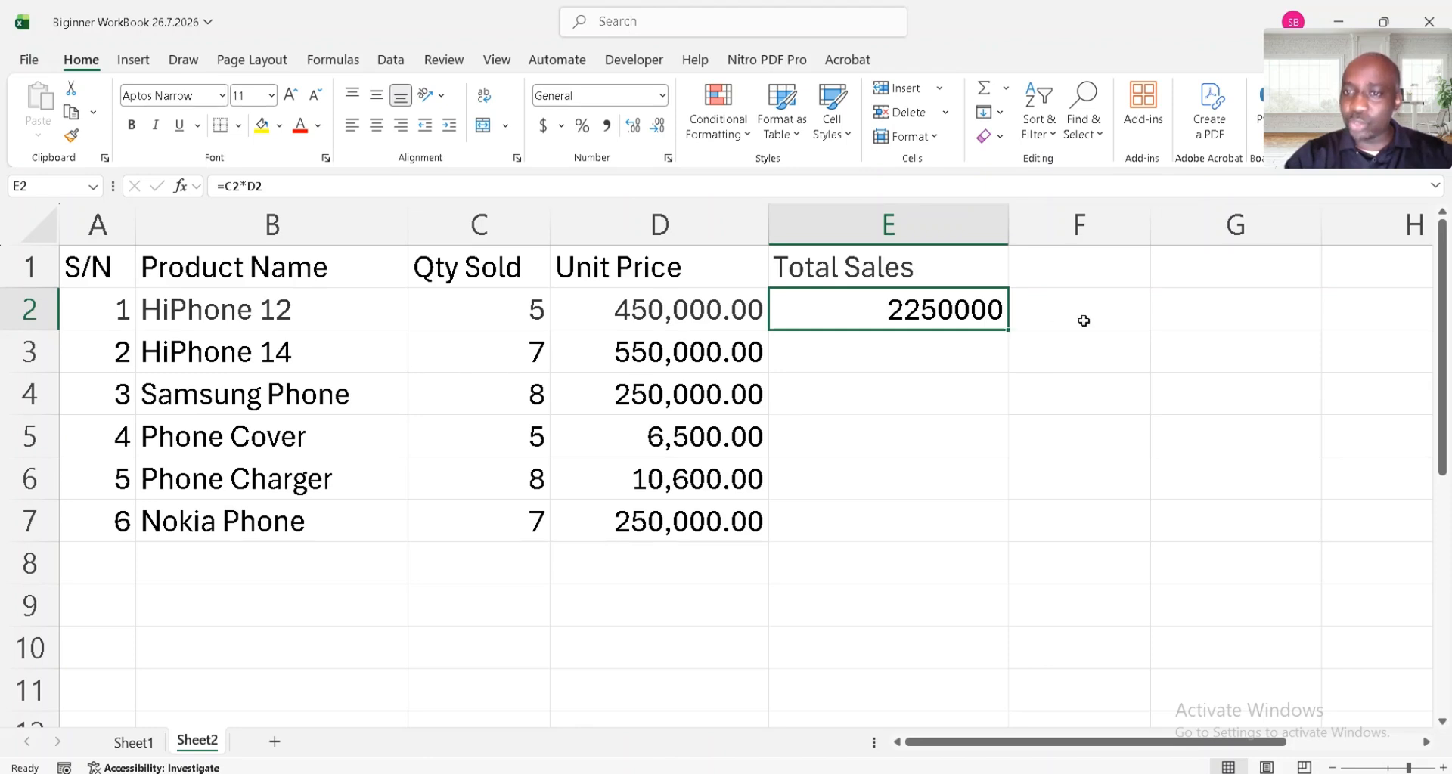
double_click(1008, 330)
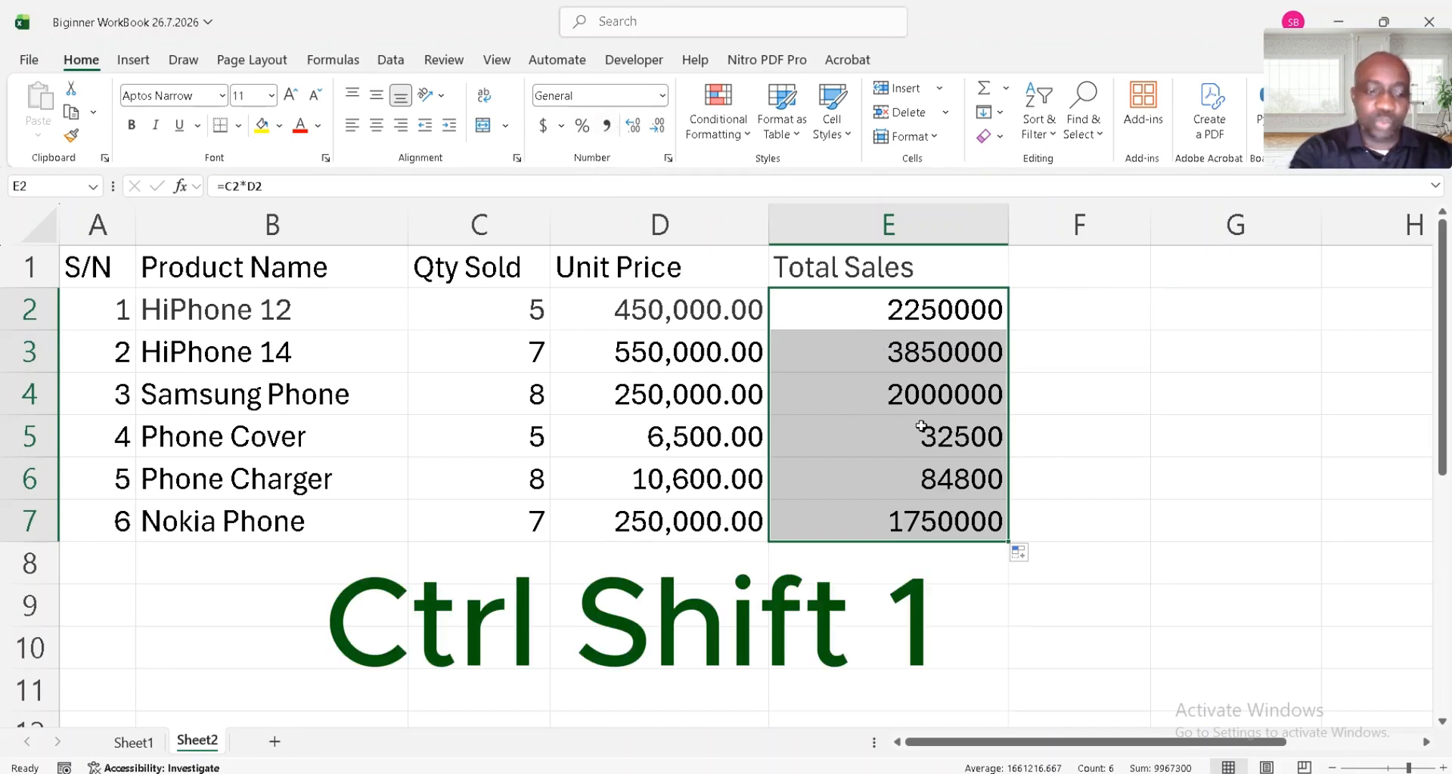
key(ctrl+shift+1)
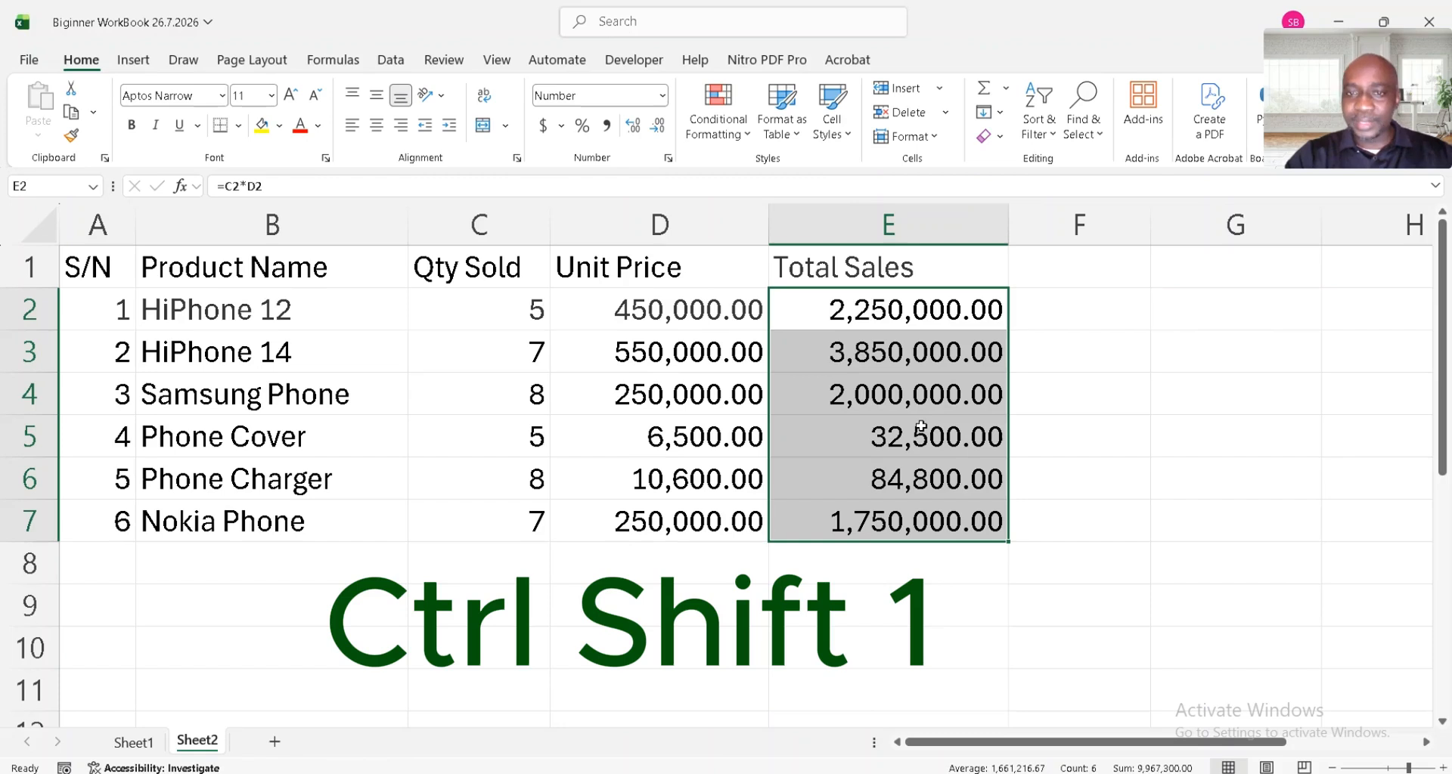
Step: Select the header row A1:E1, collapse the selection to A1, and jump through the table's corner cells A7, E7 and E1
click(101, 264)
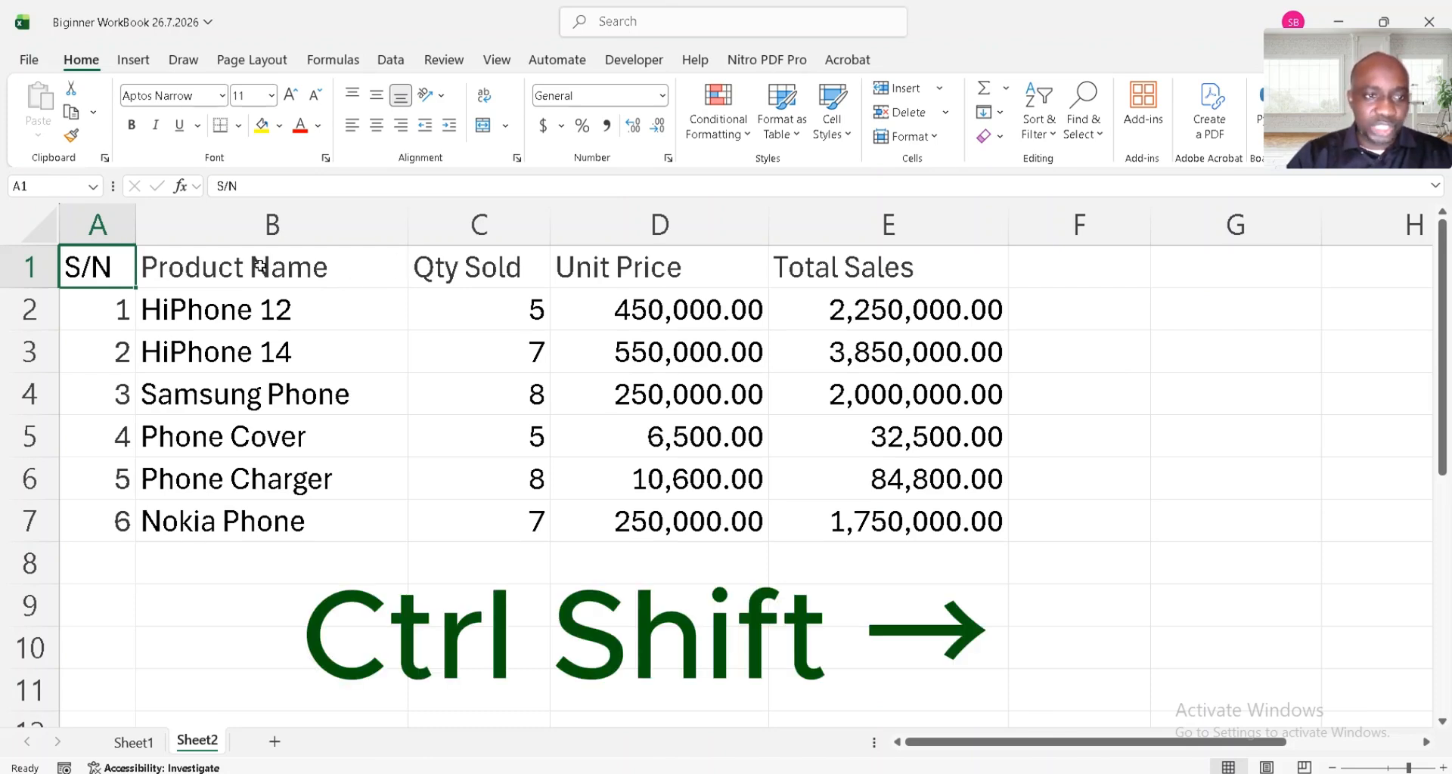
key(ctrl+shift+Right)
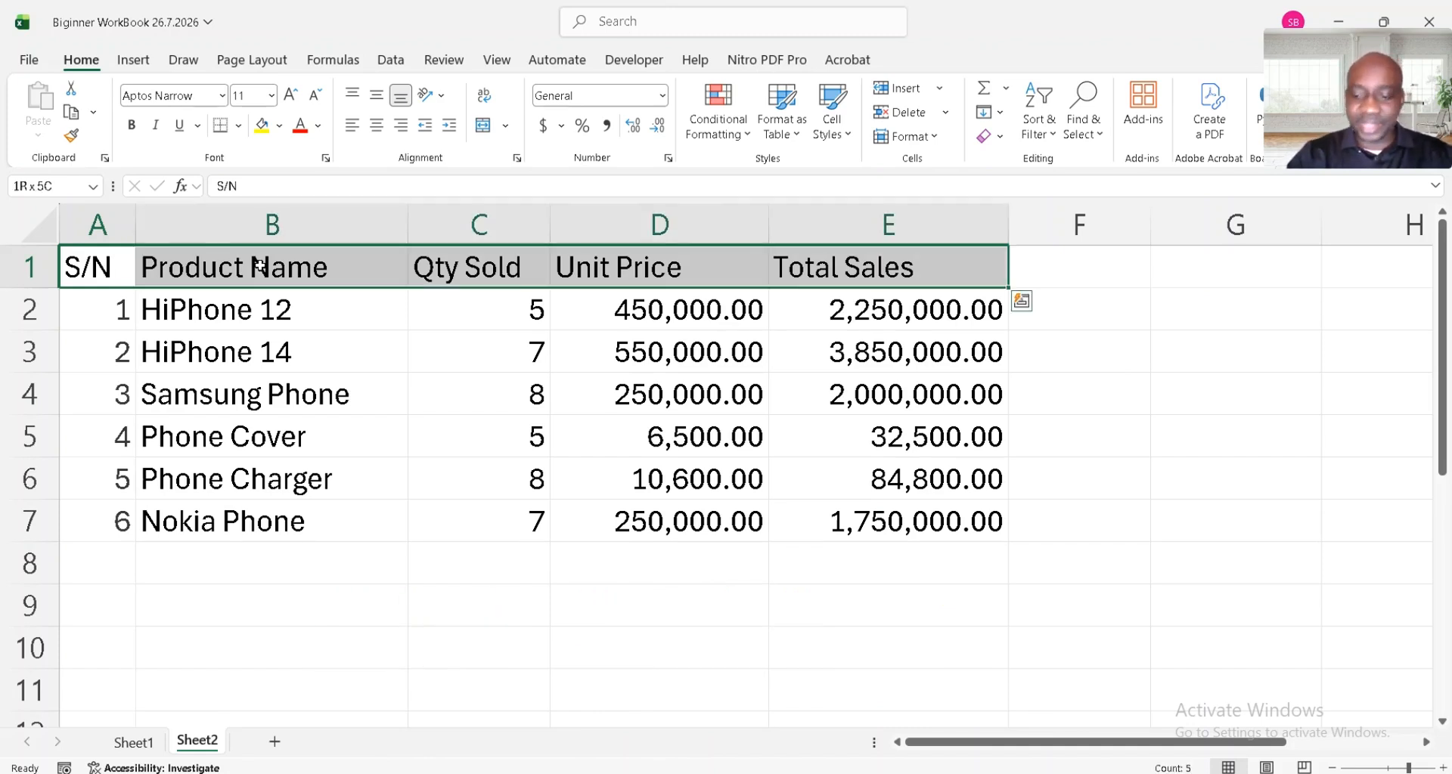
key(ctrl+shift+Left)
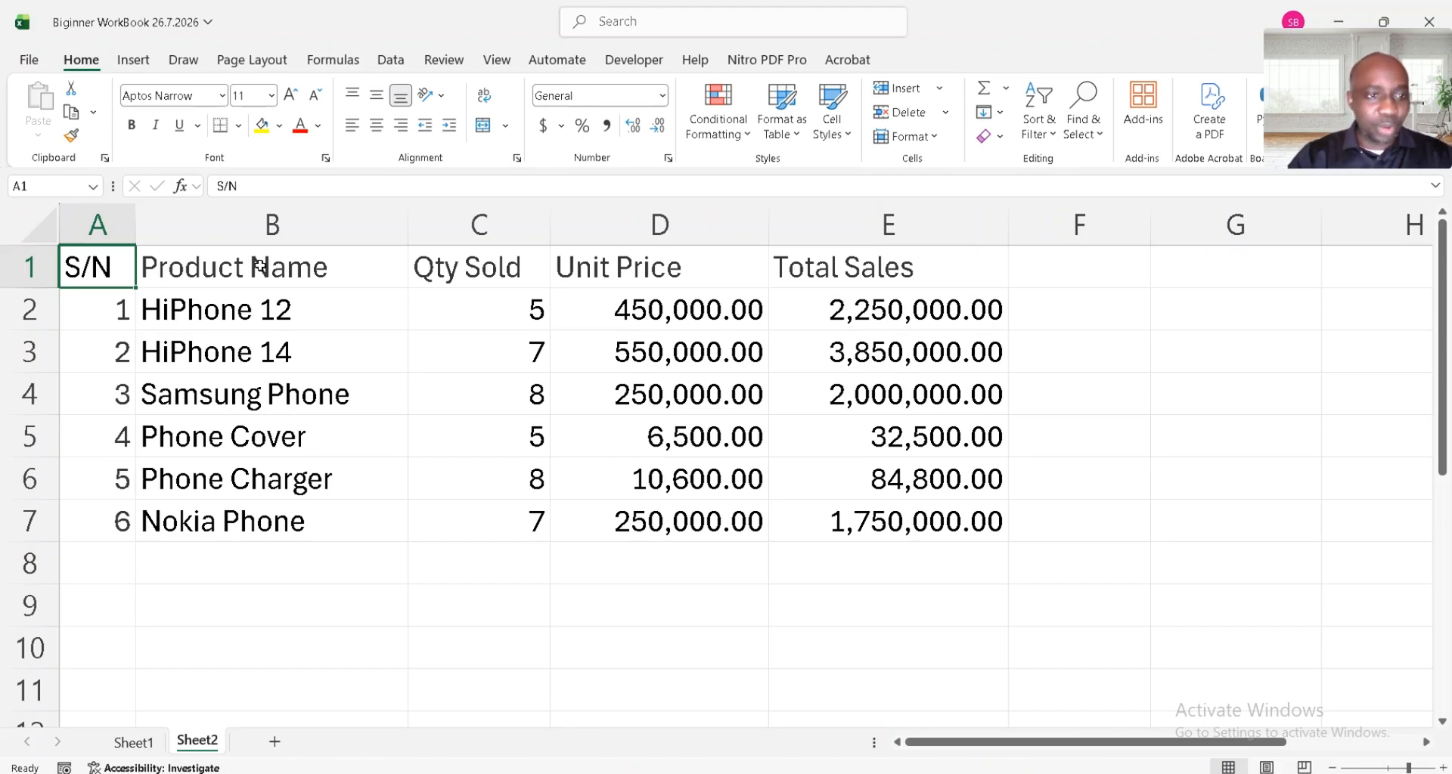
key(ctrl+Down)
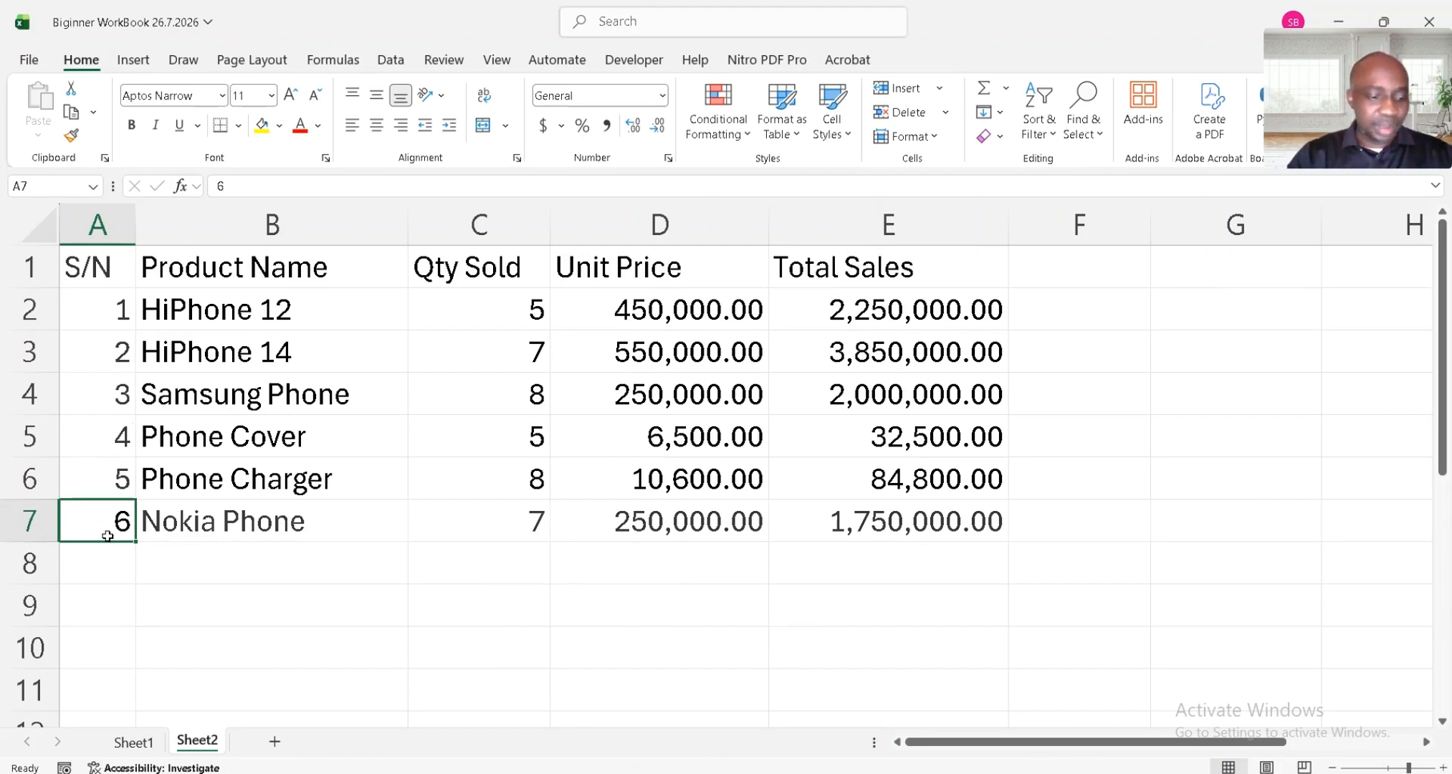
key(ctrl+Right)
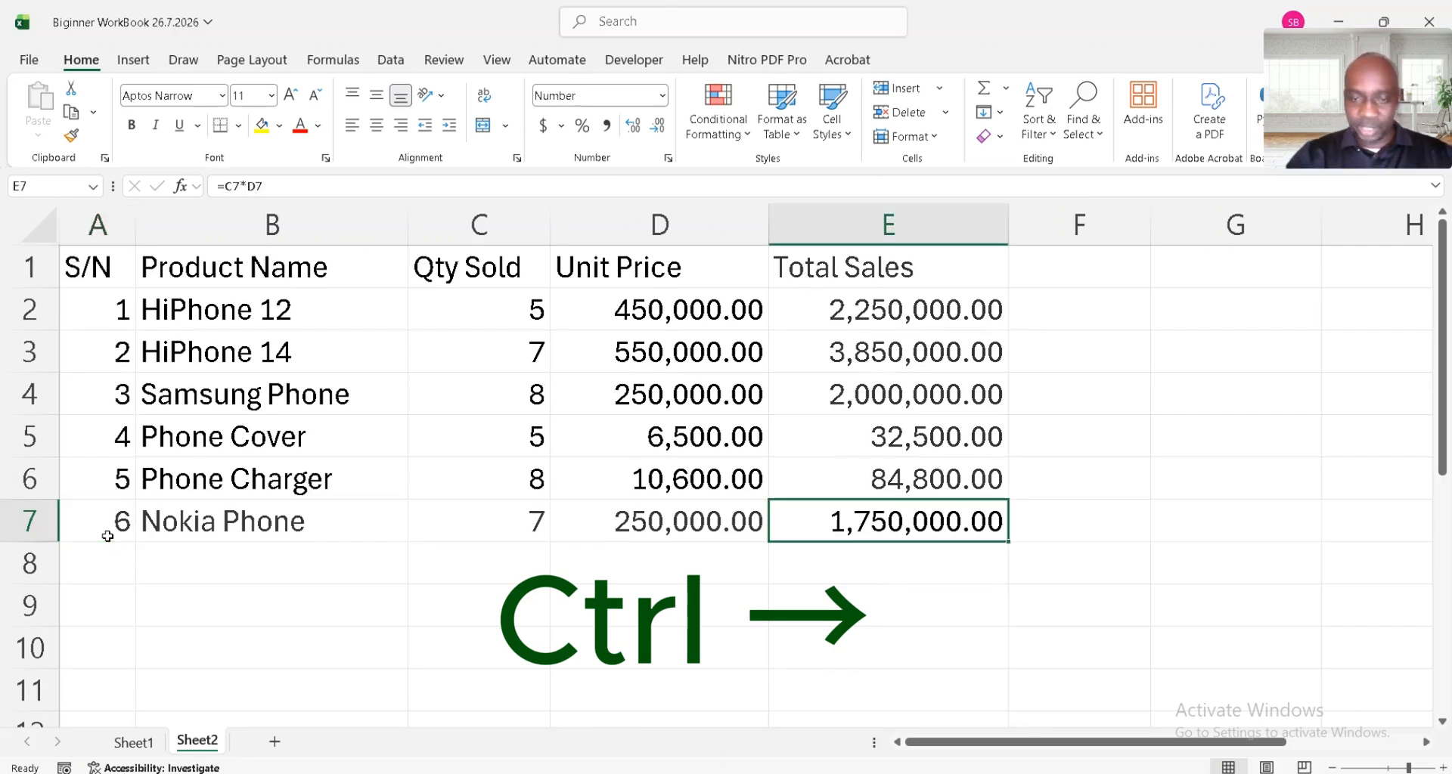
key(ctrl+Up)
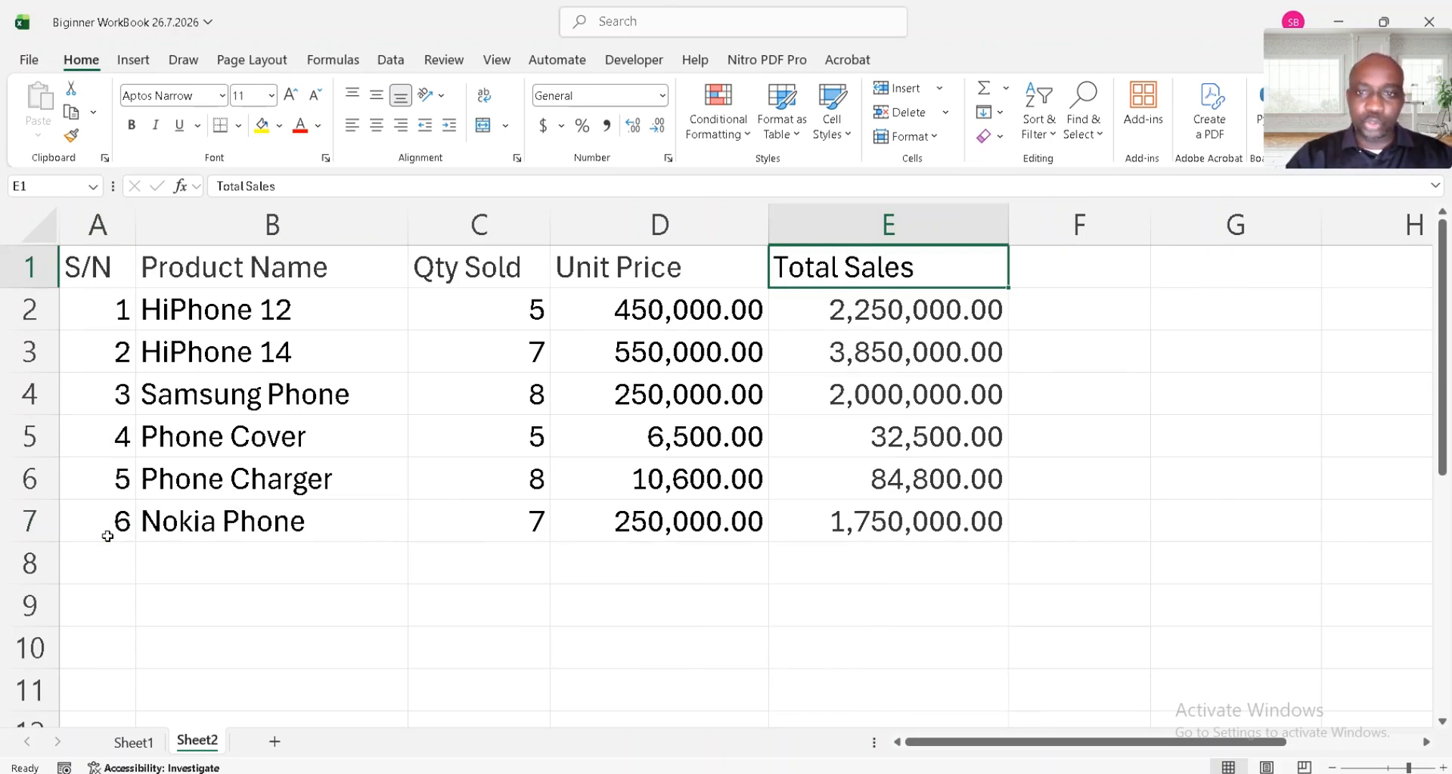
Step: Center the header row A1:E1 horizontally and return the selection to A1
key(ctrl+Left)
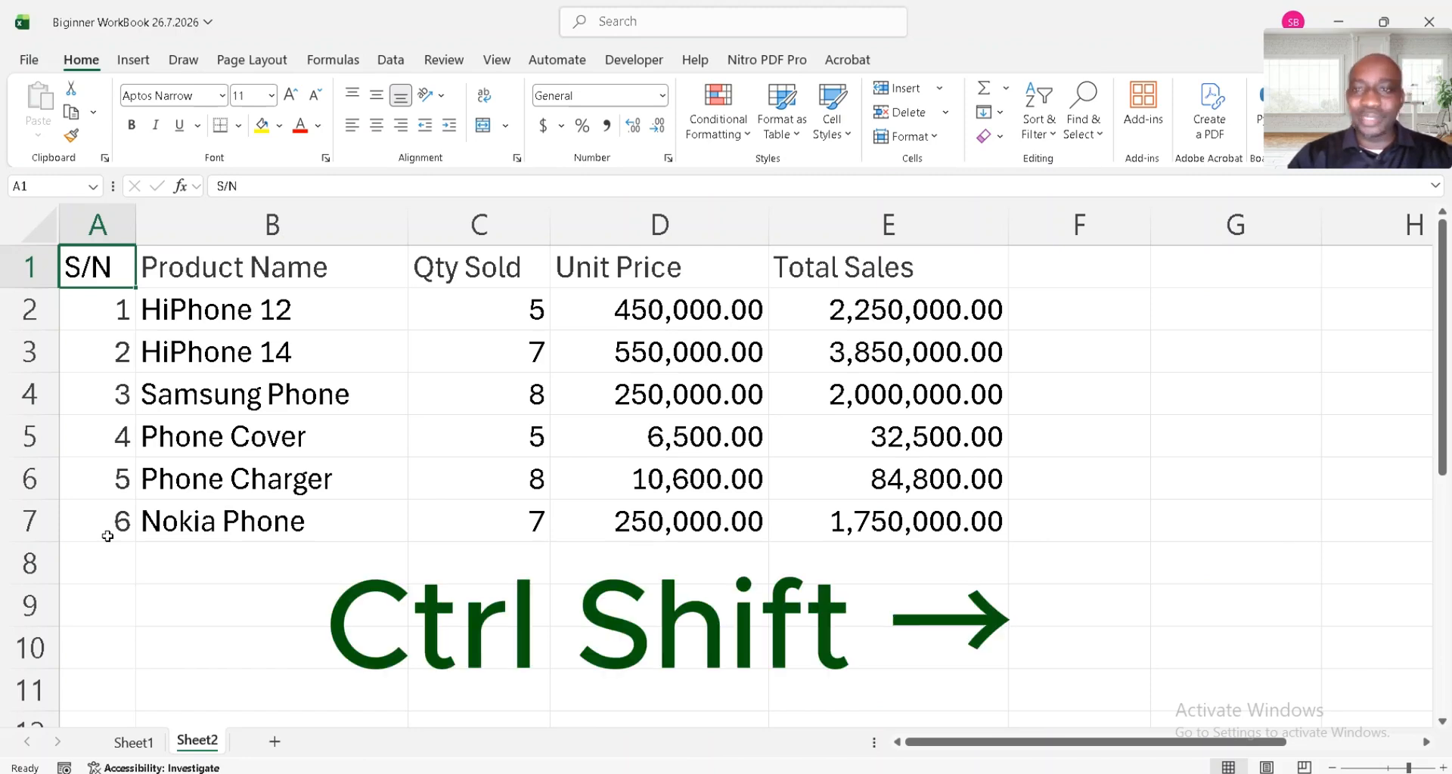
key(ctrl+shift+Right)
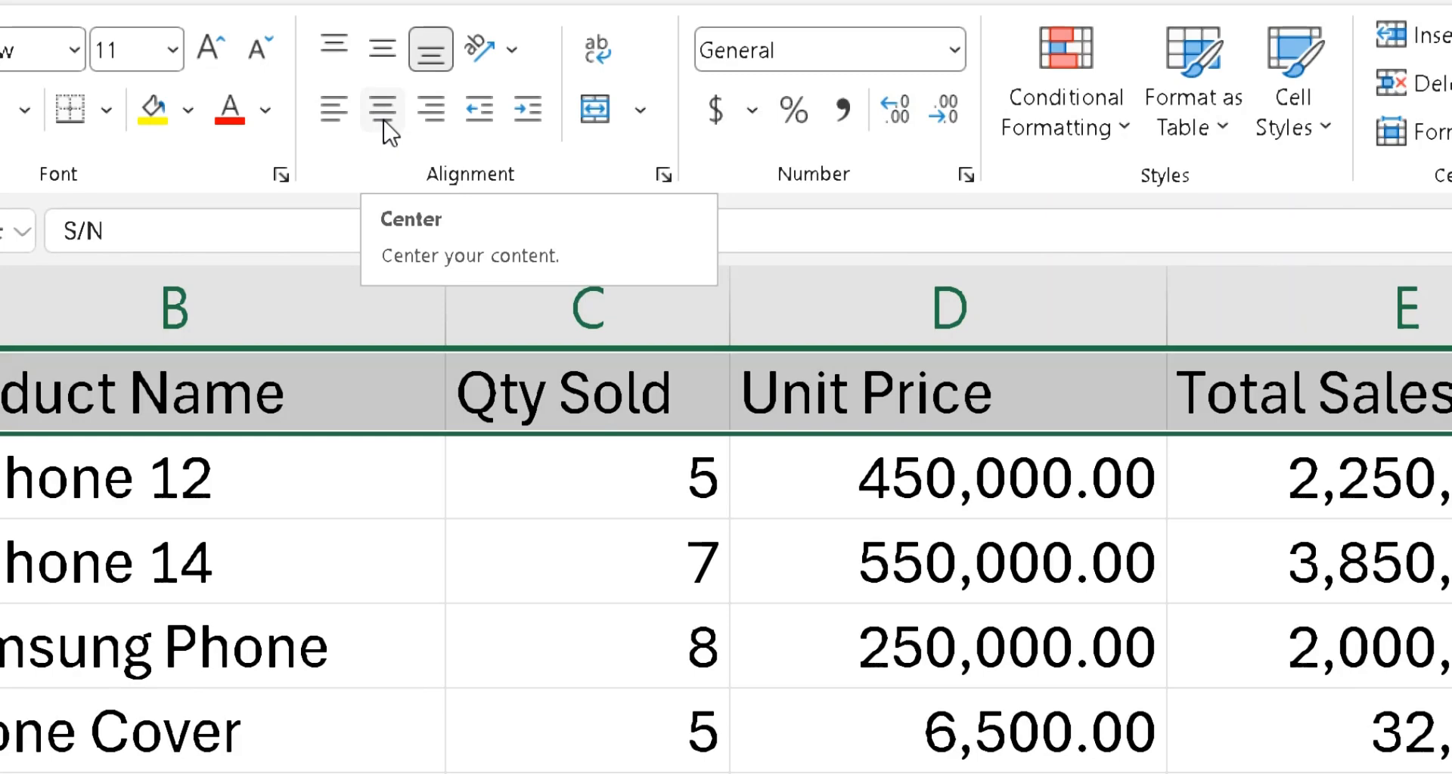
click(384, 123)
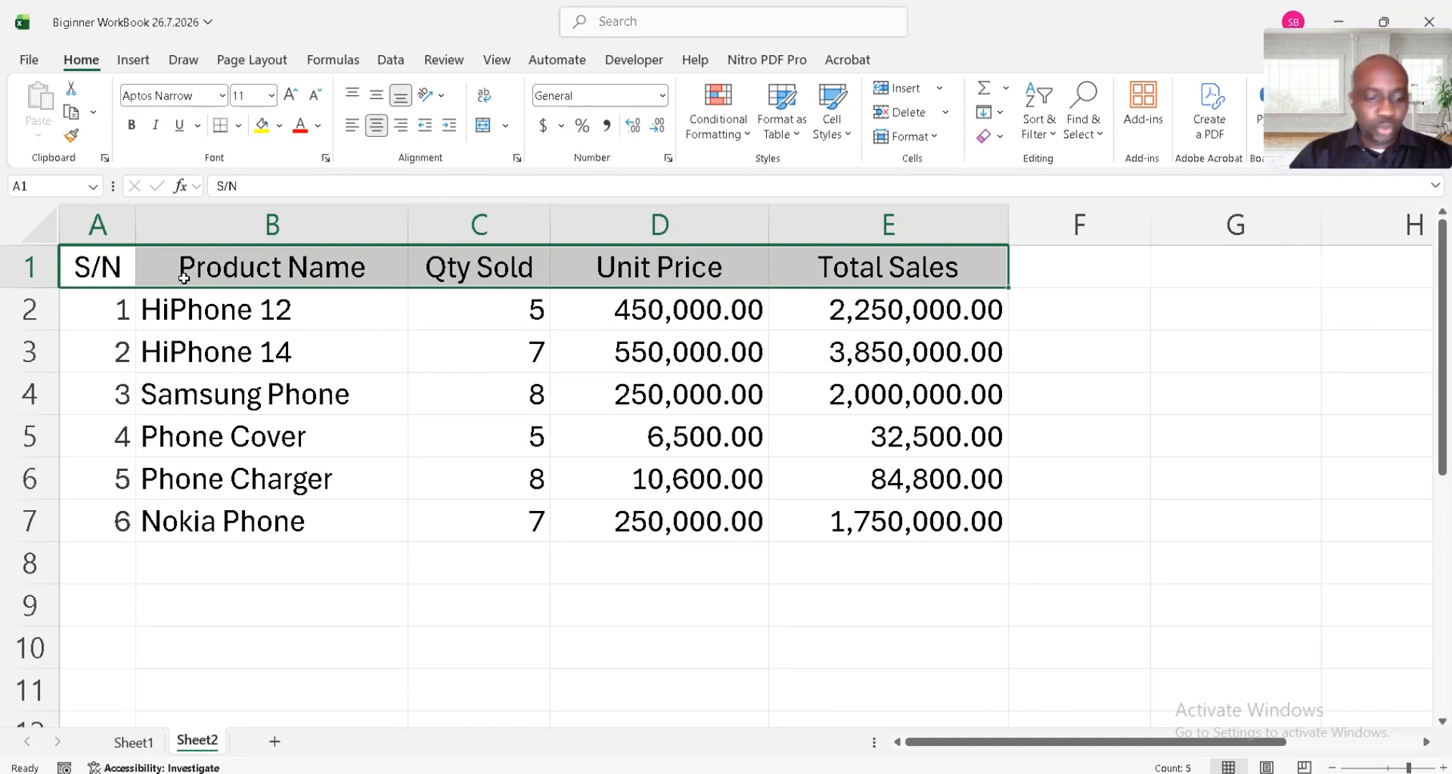
key(ctrl+shift+Left)
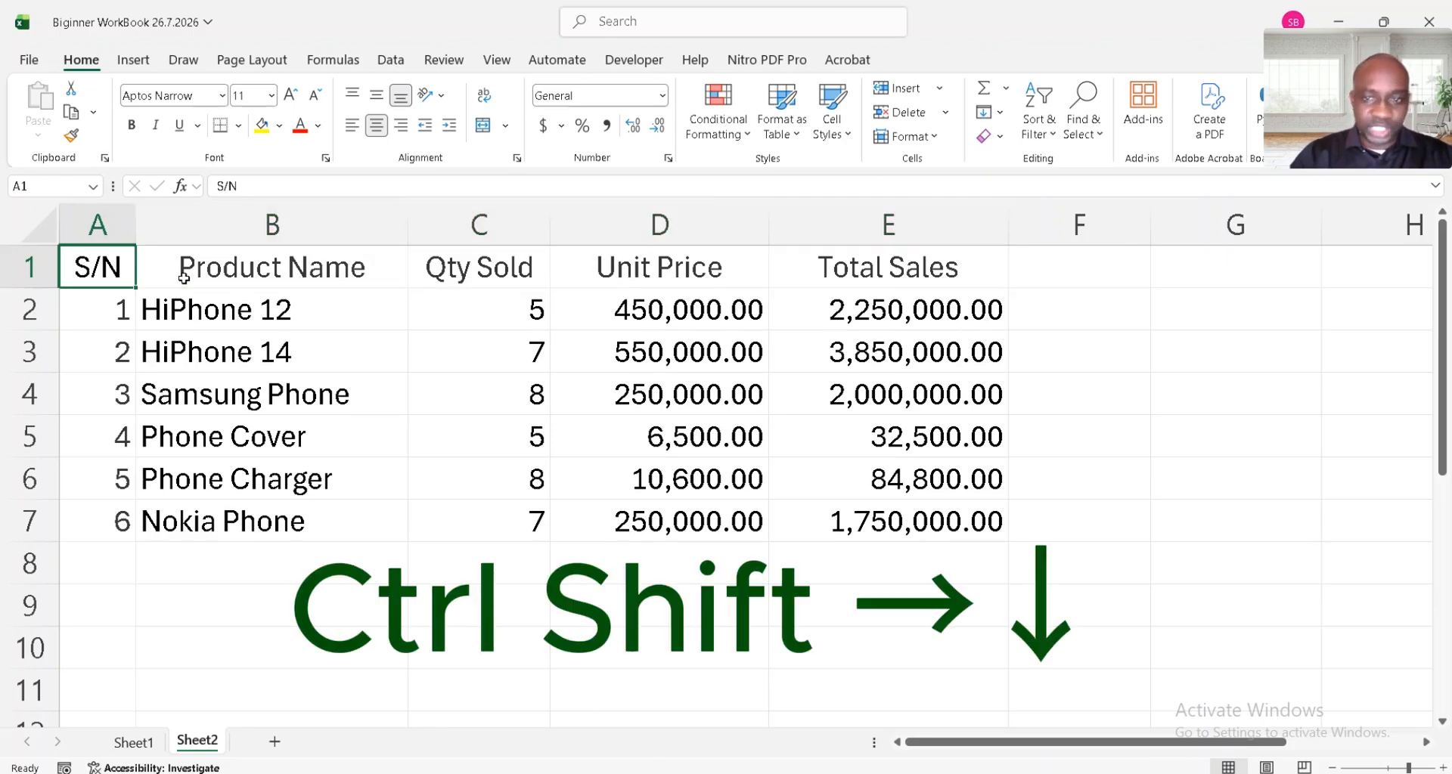
Step: Apply All Borders to the whole data range A1:E7 and deselect it
key(ctrl+shift+Right)
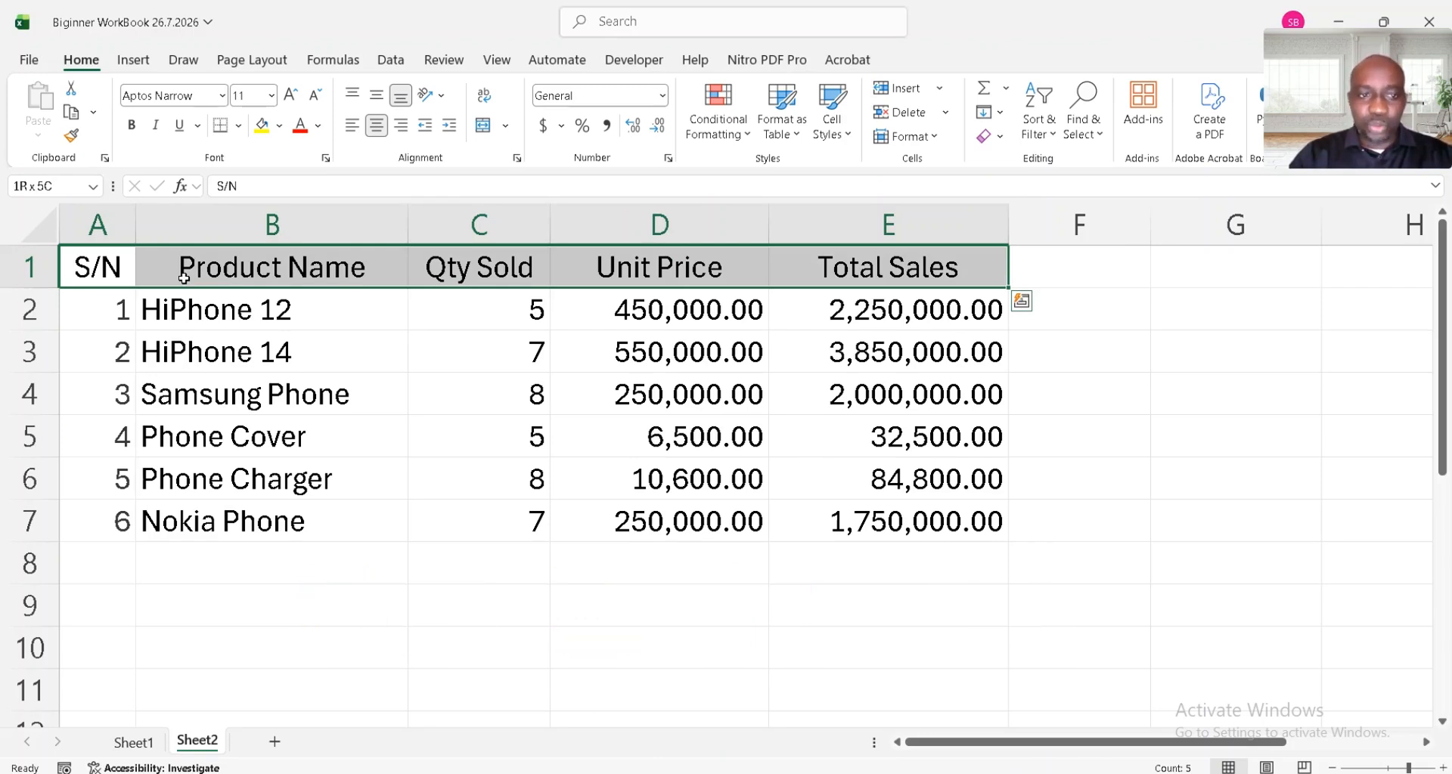
key(ctrl+shift+Down)
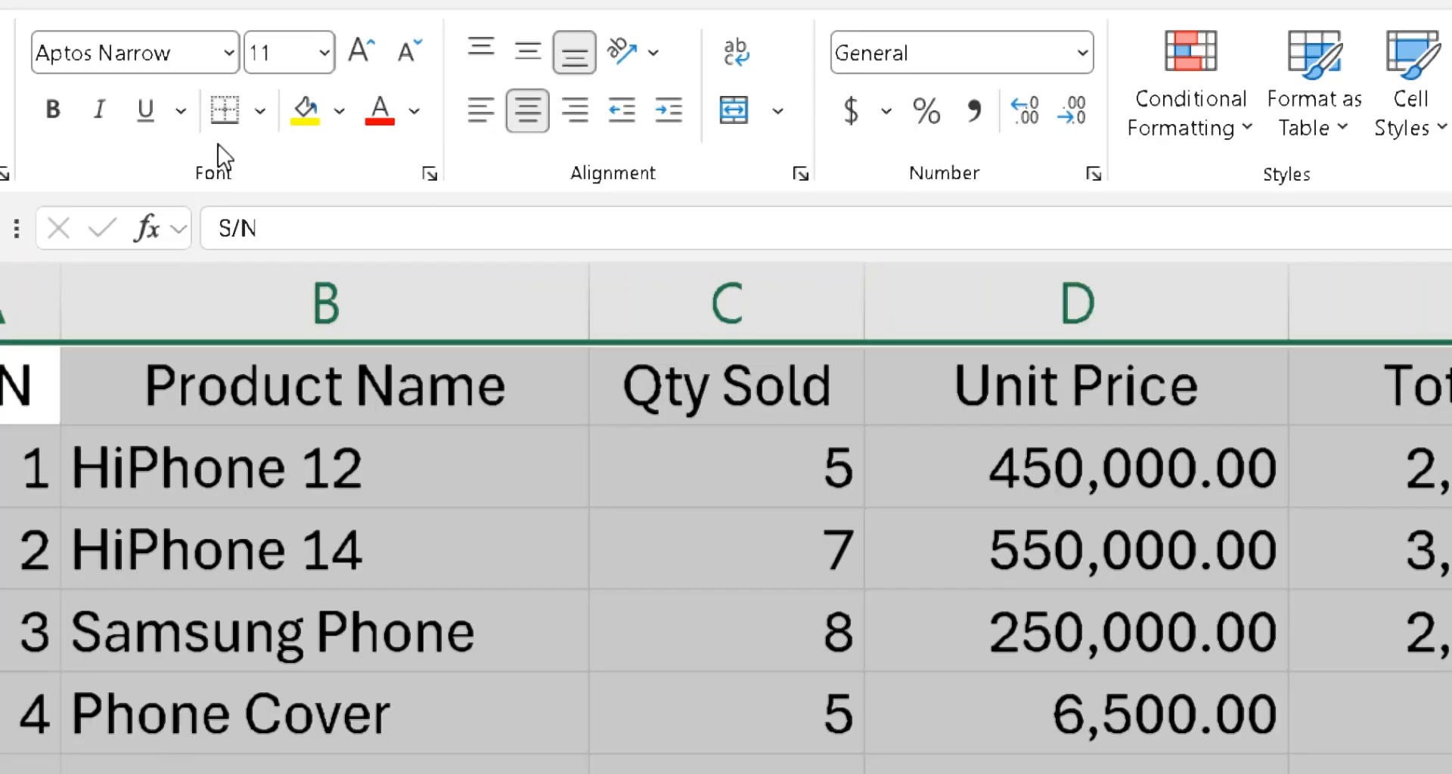
click(264, 114)
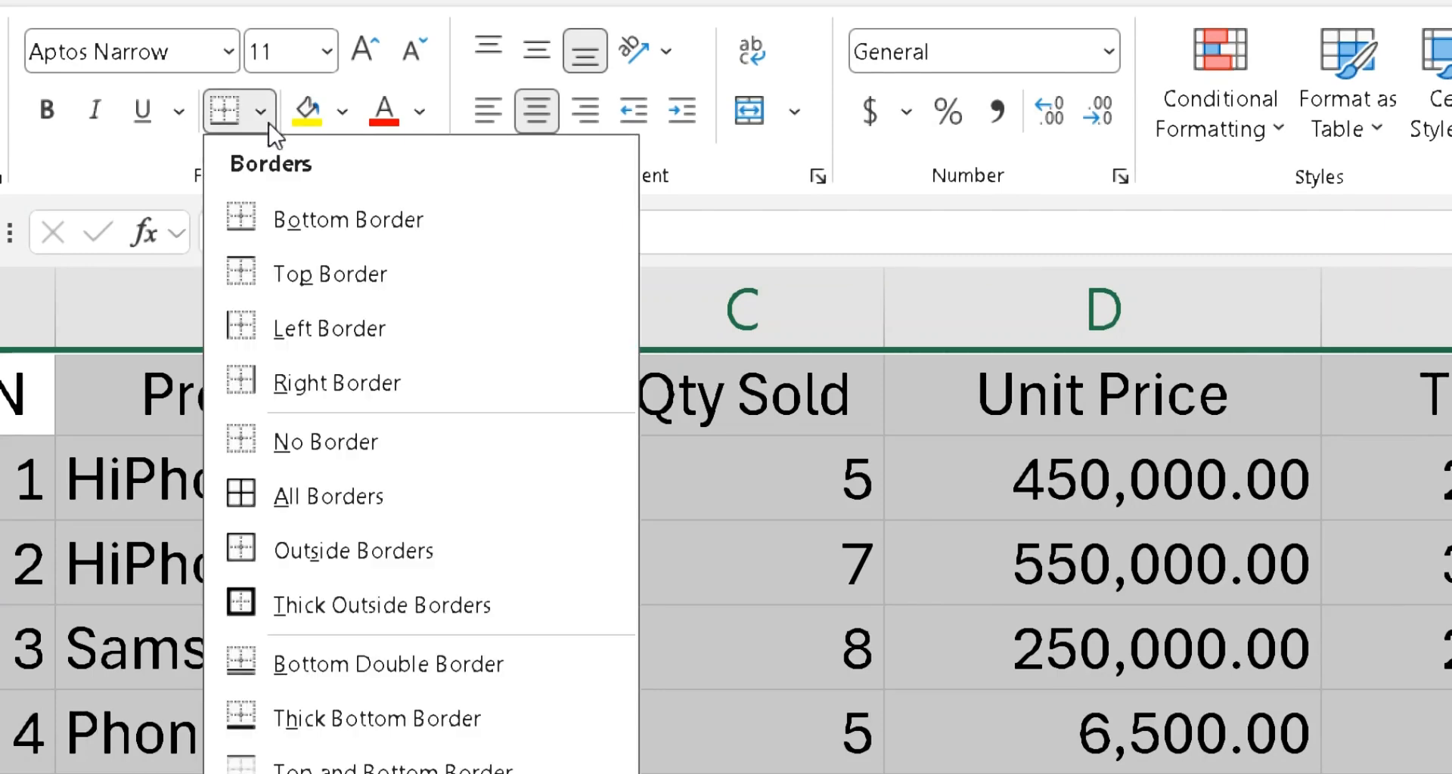
click(386, 511)
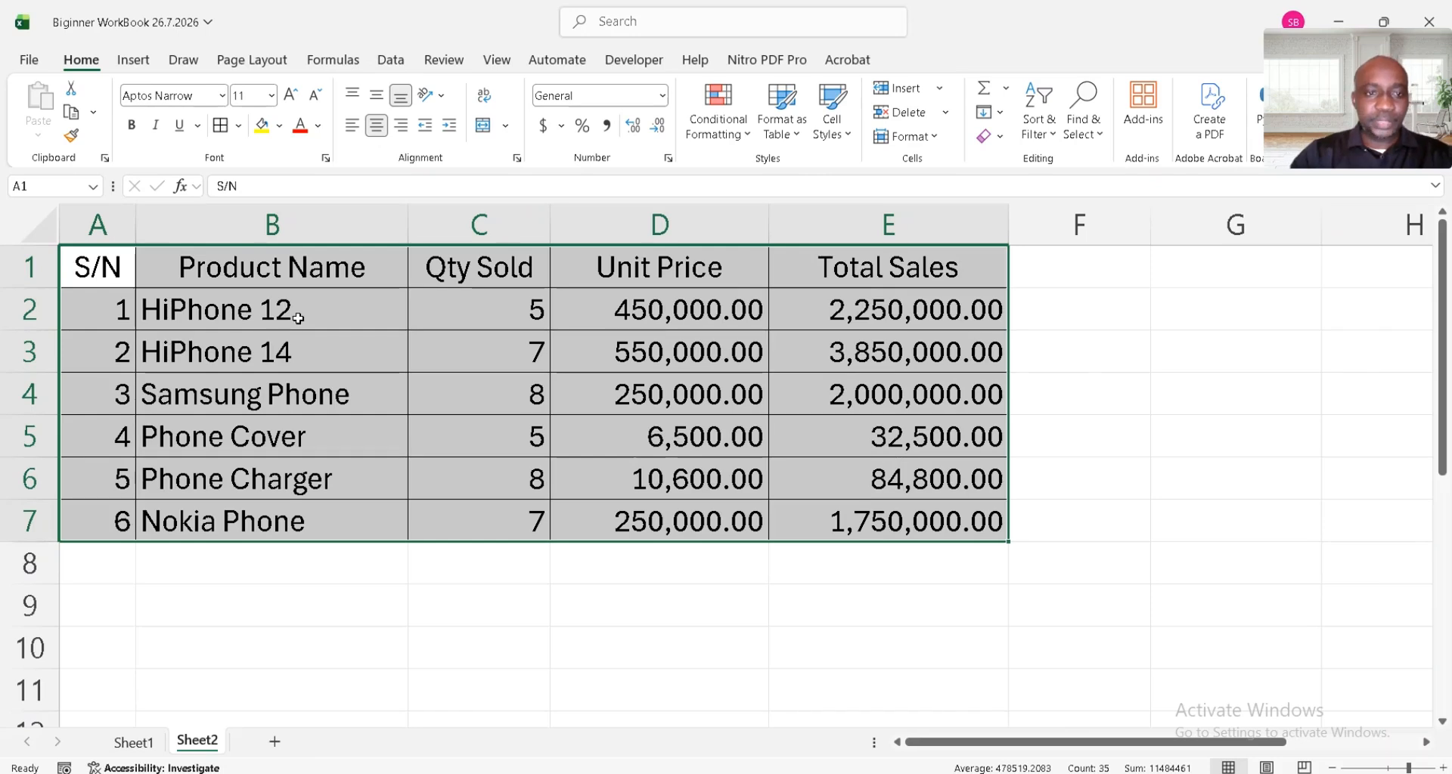
click(706, 294)
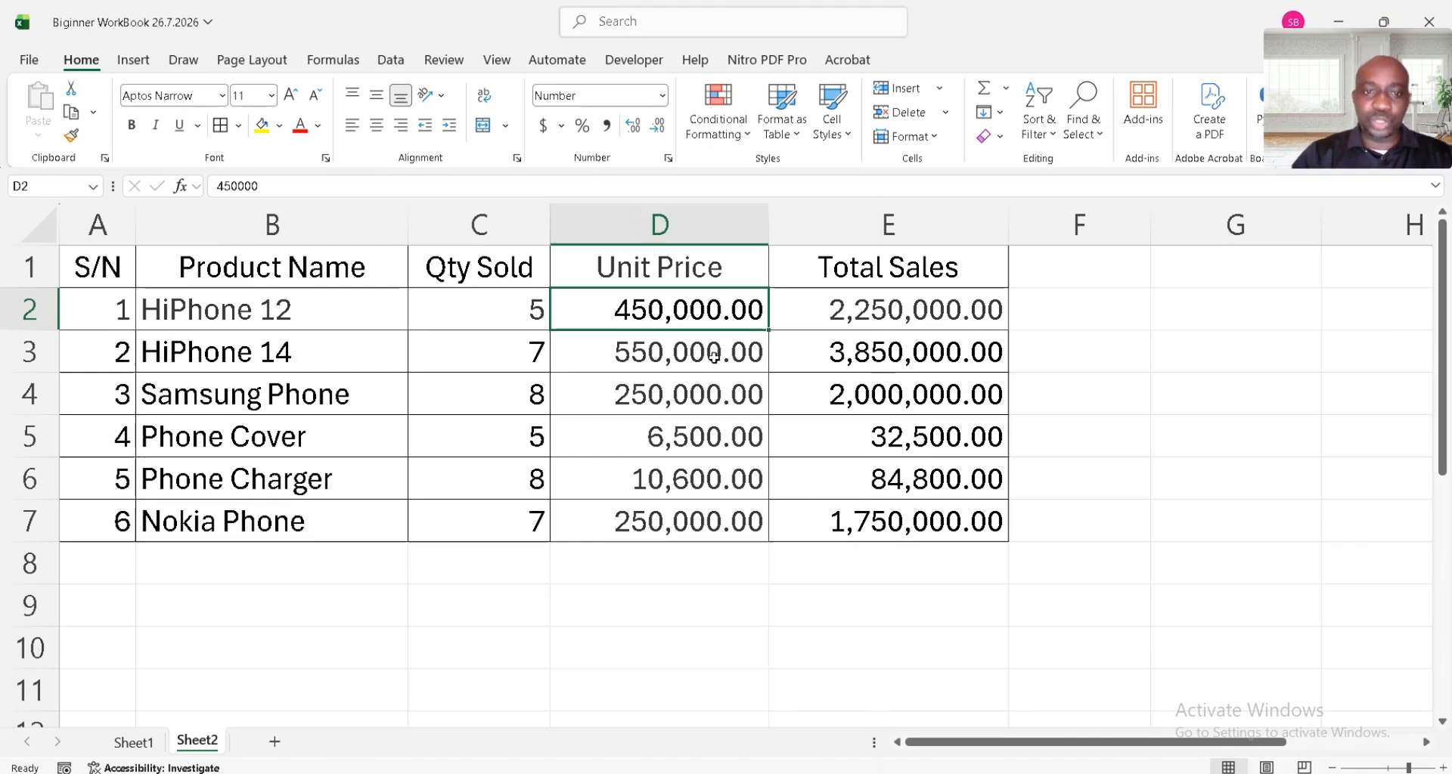
Step: Convert the range A1:E7 into a table whose first row holds the headers
click(489, 347)
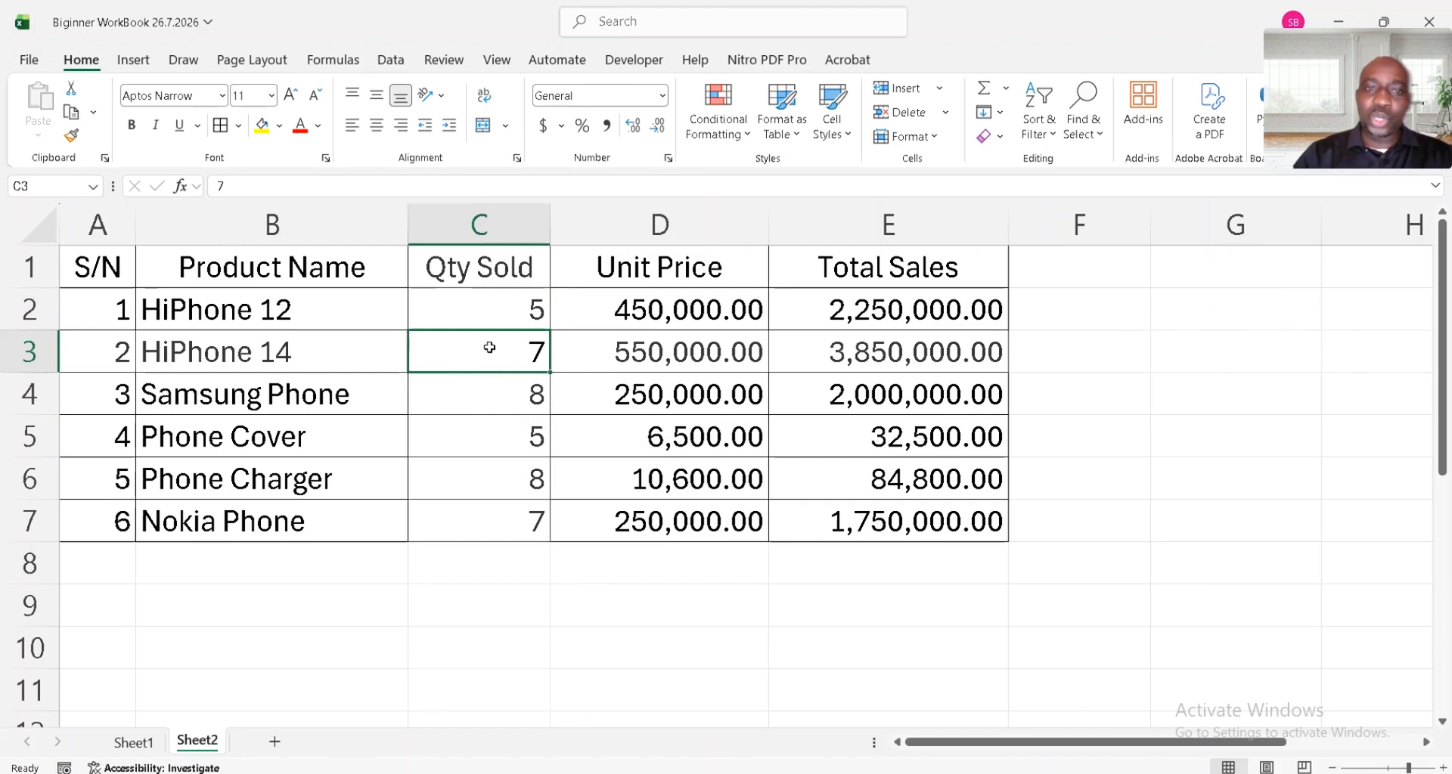
key(ctrl+t)
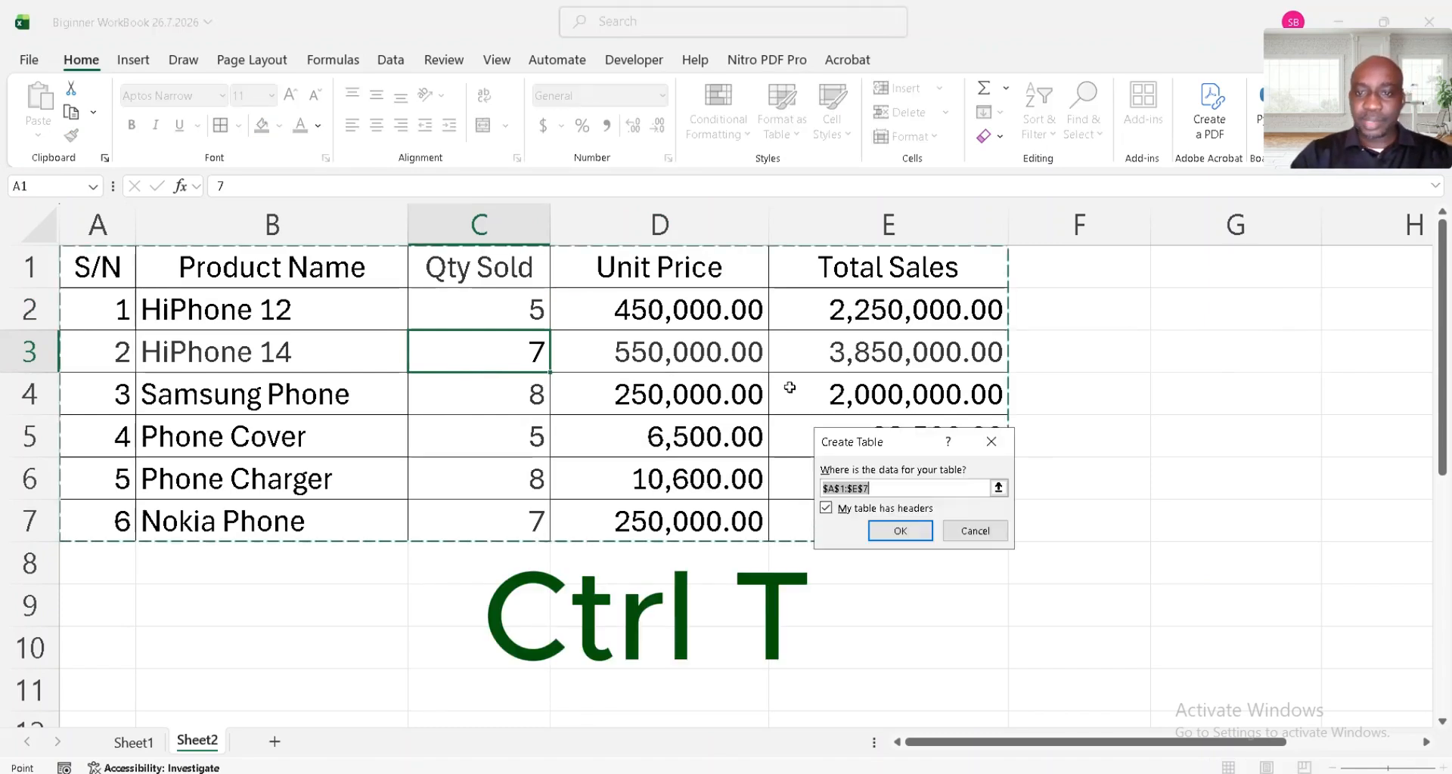
click(900, 531)
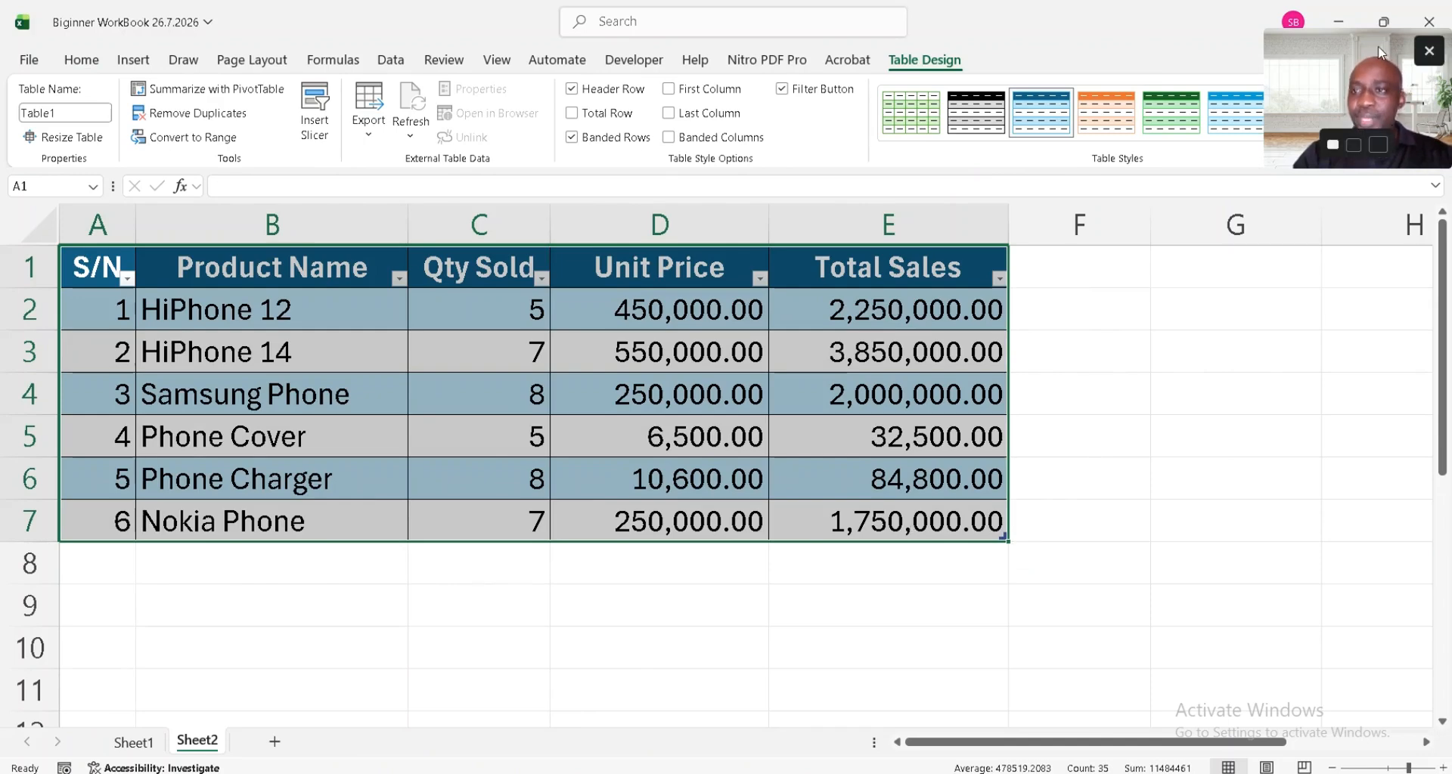
Step: Try the green banded style on the table and settle on the orange banded table style
mouse_move(1347, 45)
drag(1347, 46, 1369, 239)
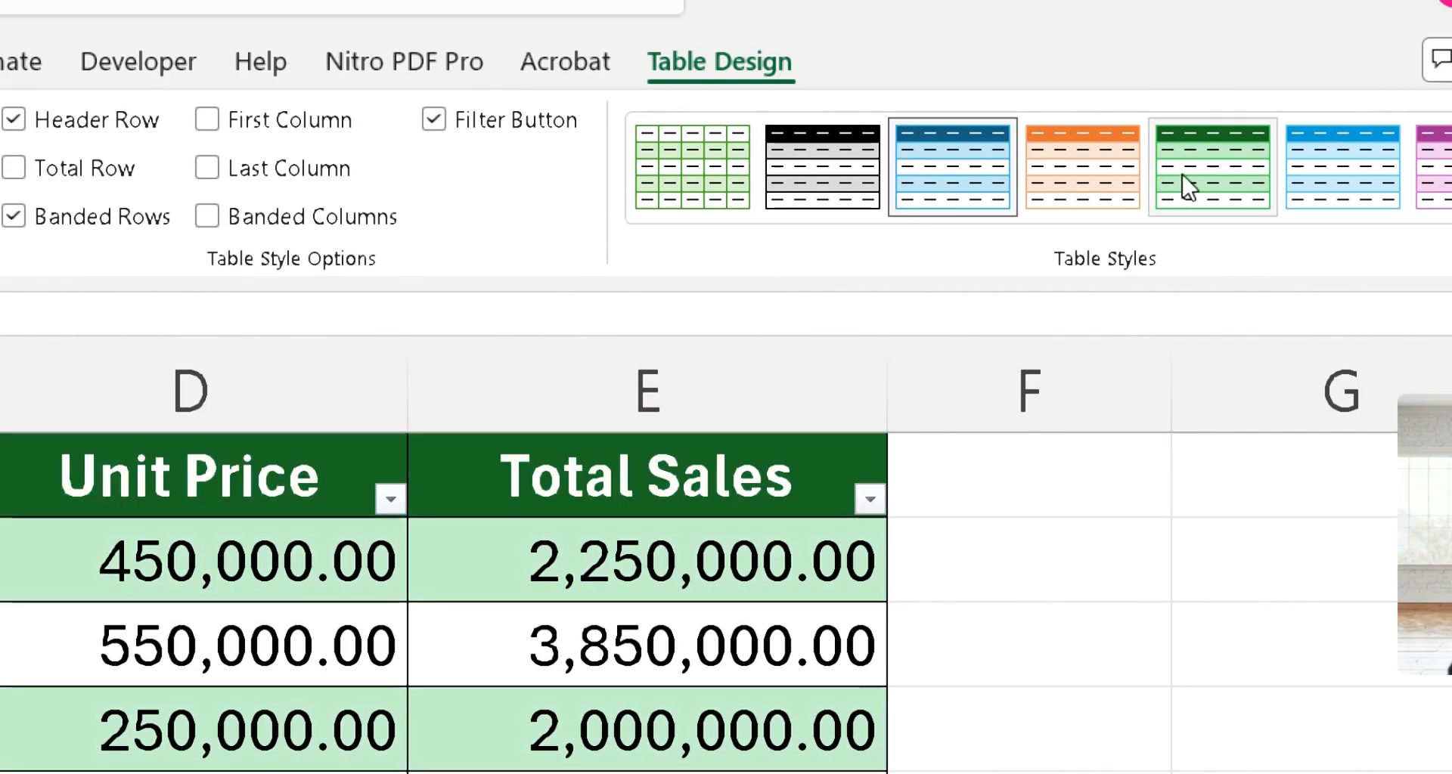
click(1189, 185)
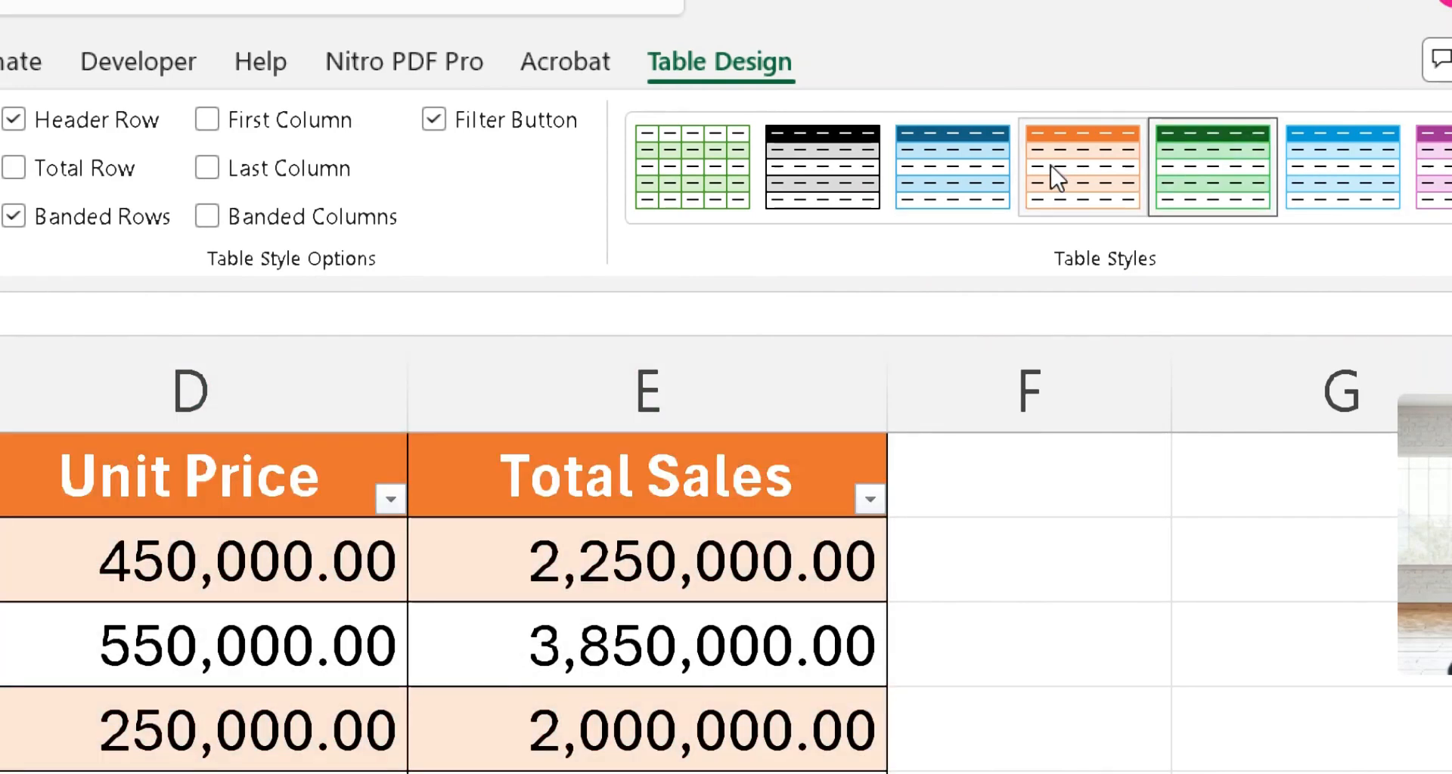
click(1056, 179)
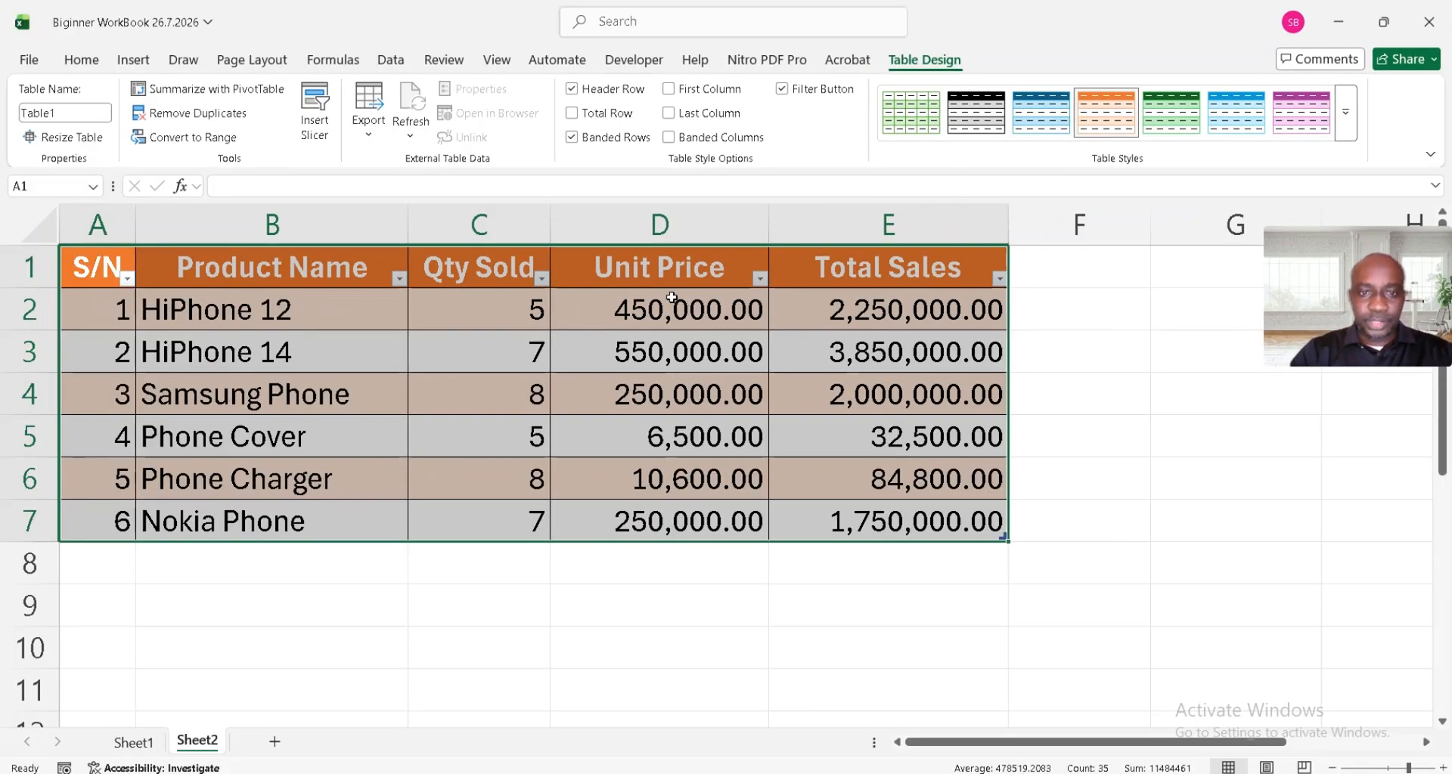
click(641, 273)
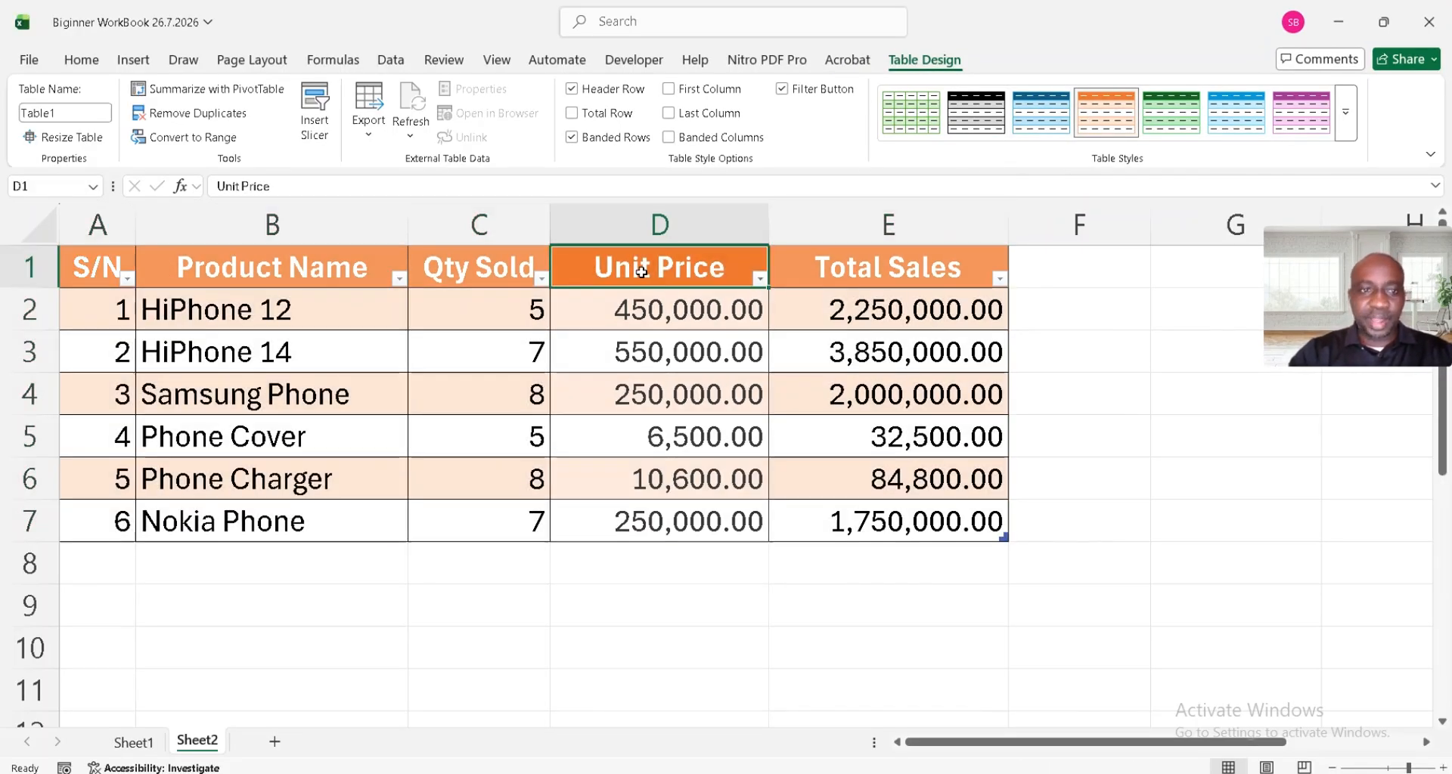
Step: Turn the table's header filter off and back on from the Product Name header cell
click(352, 273)
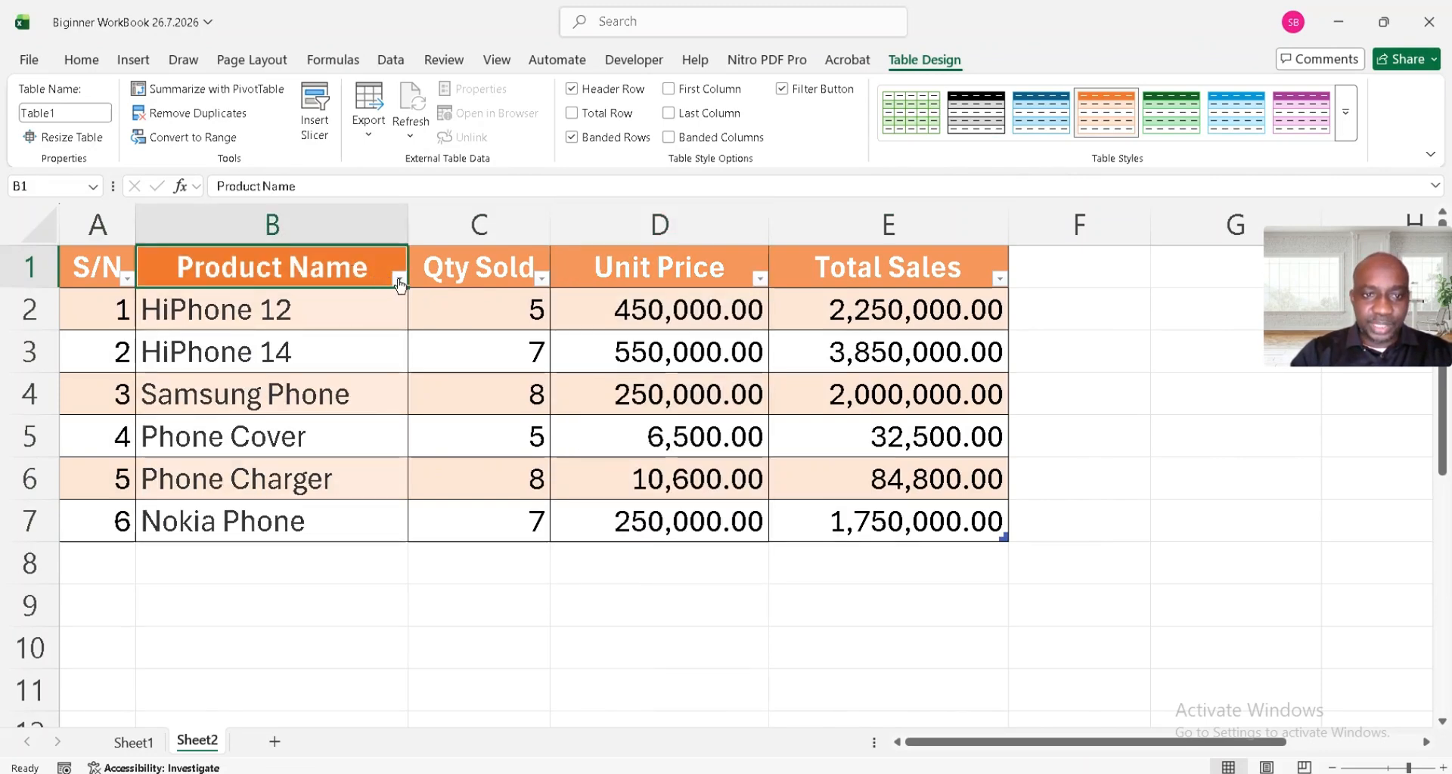
click(82, 60)
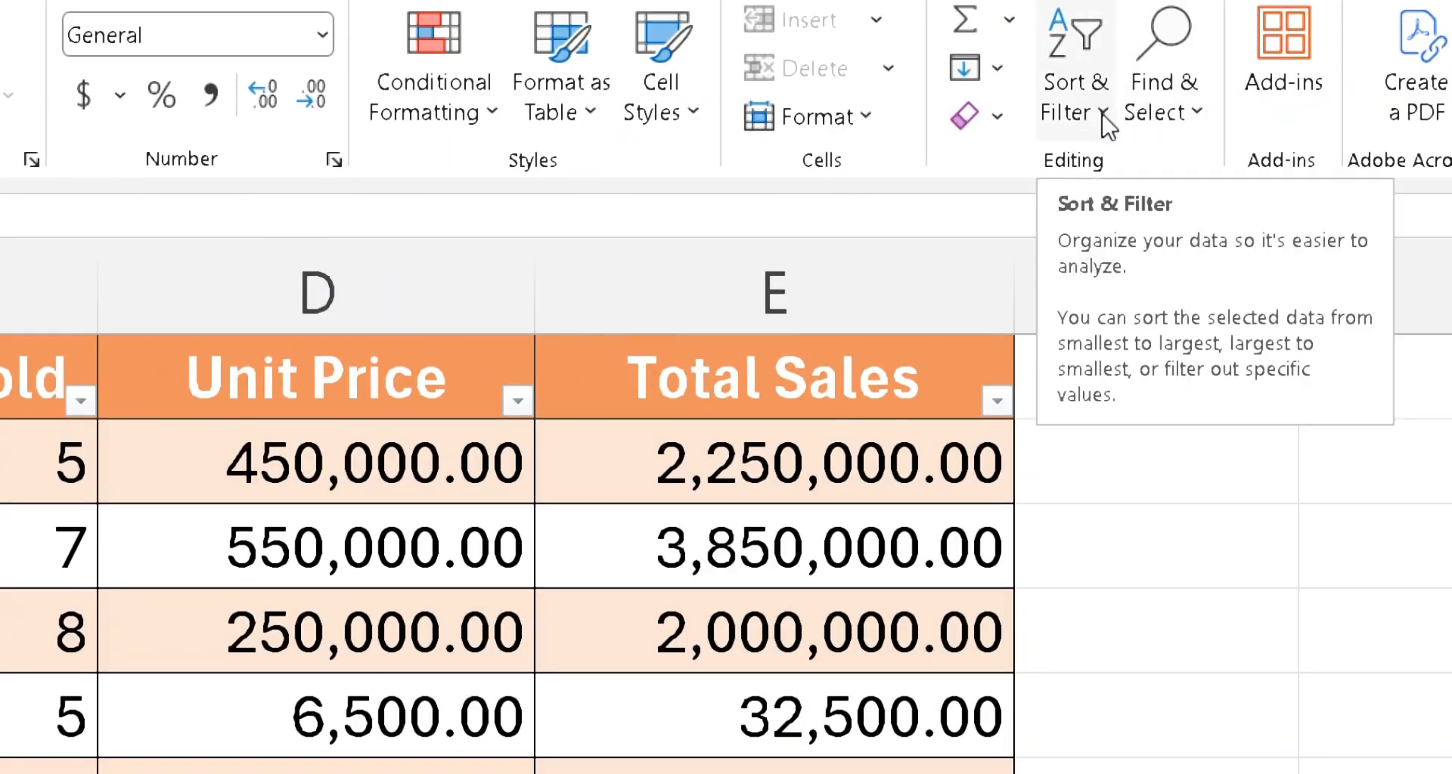
click(1102, 113)
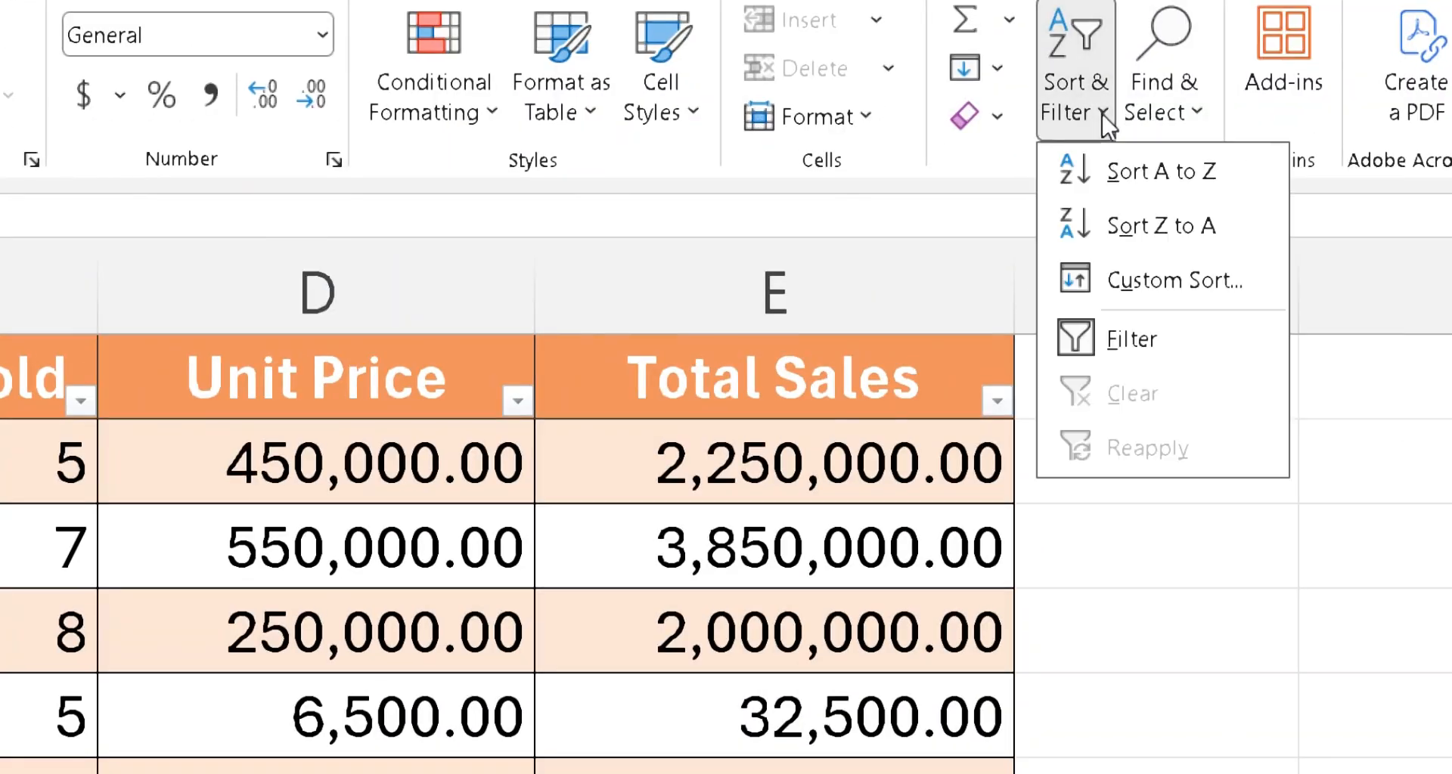
click(1139, 342)
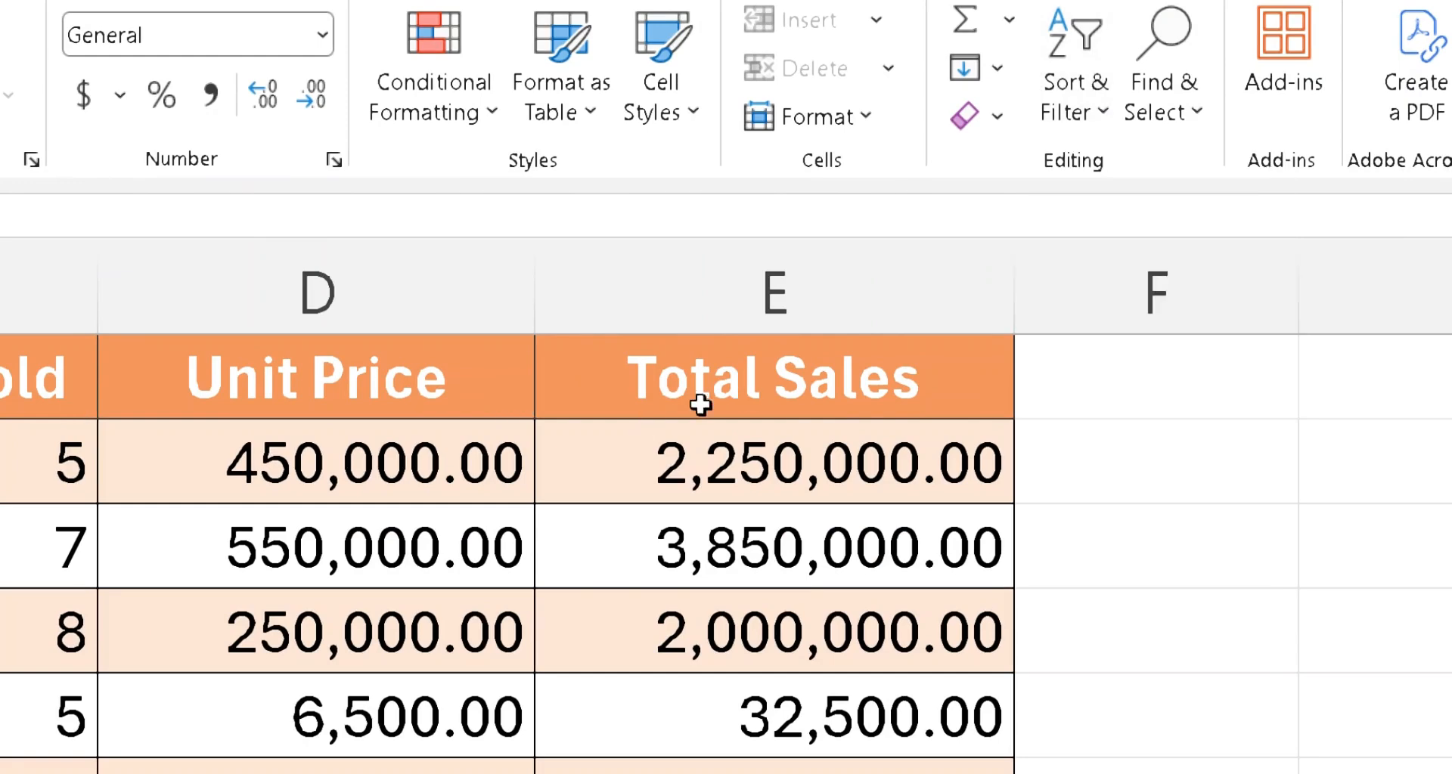
click(1103, 115)
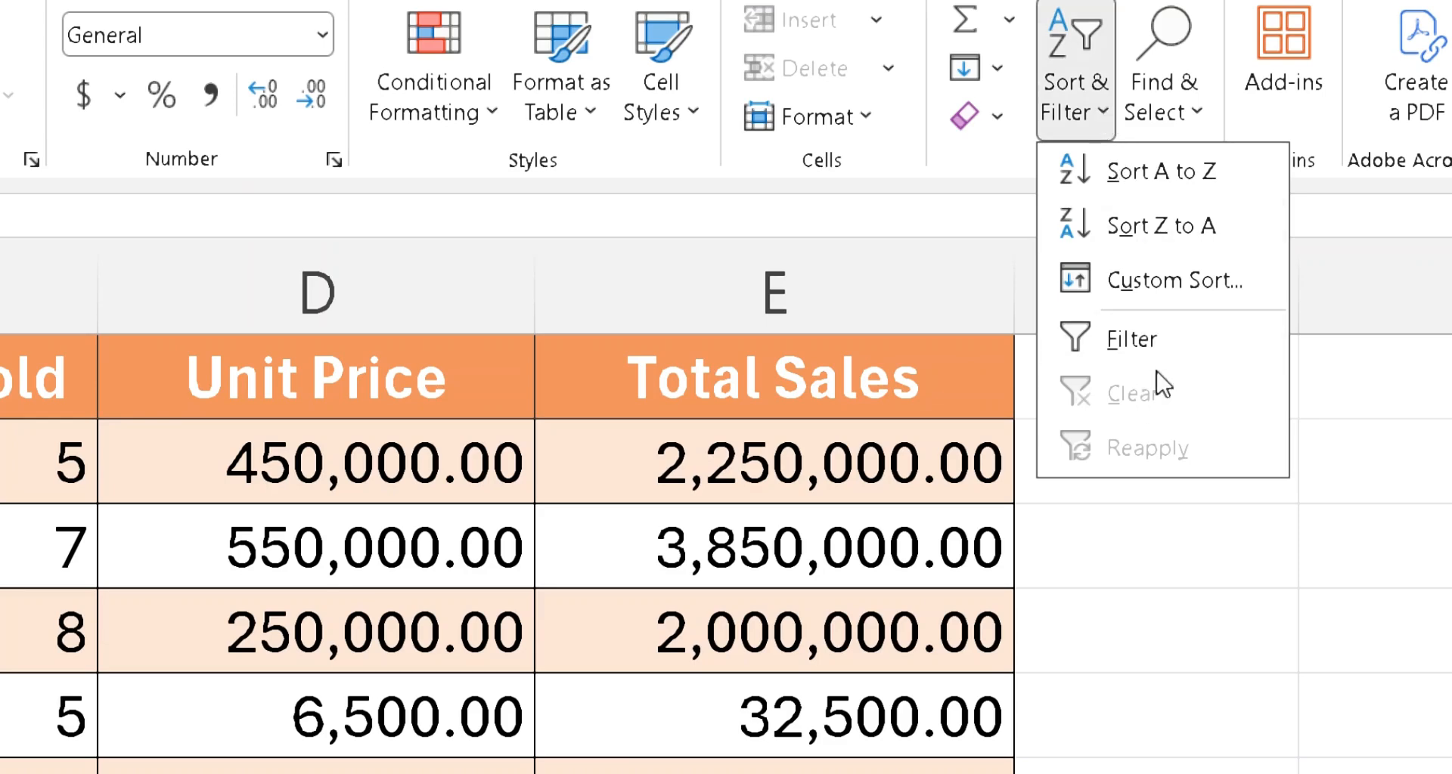
click(1174, 342)
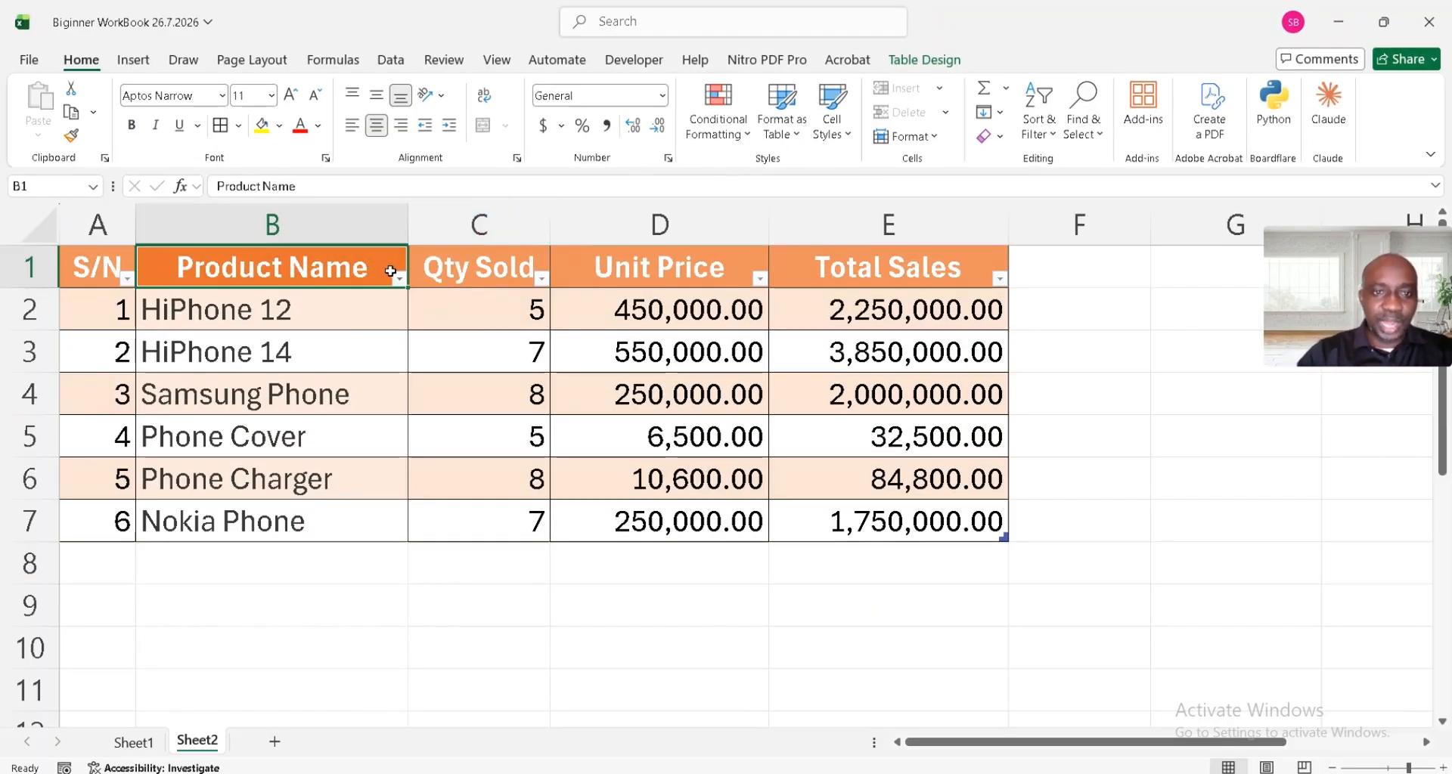
Step: Filter the Product Name column to show only HiPhone 12 and HiPhone 14
click(397, 277)
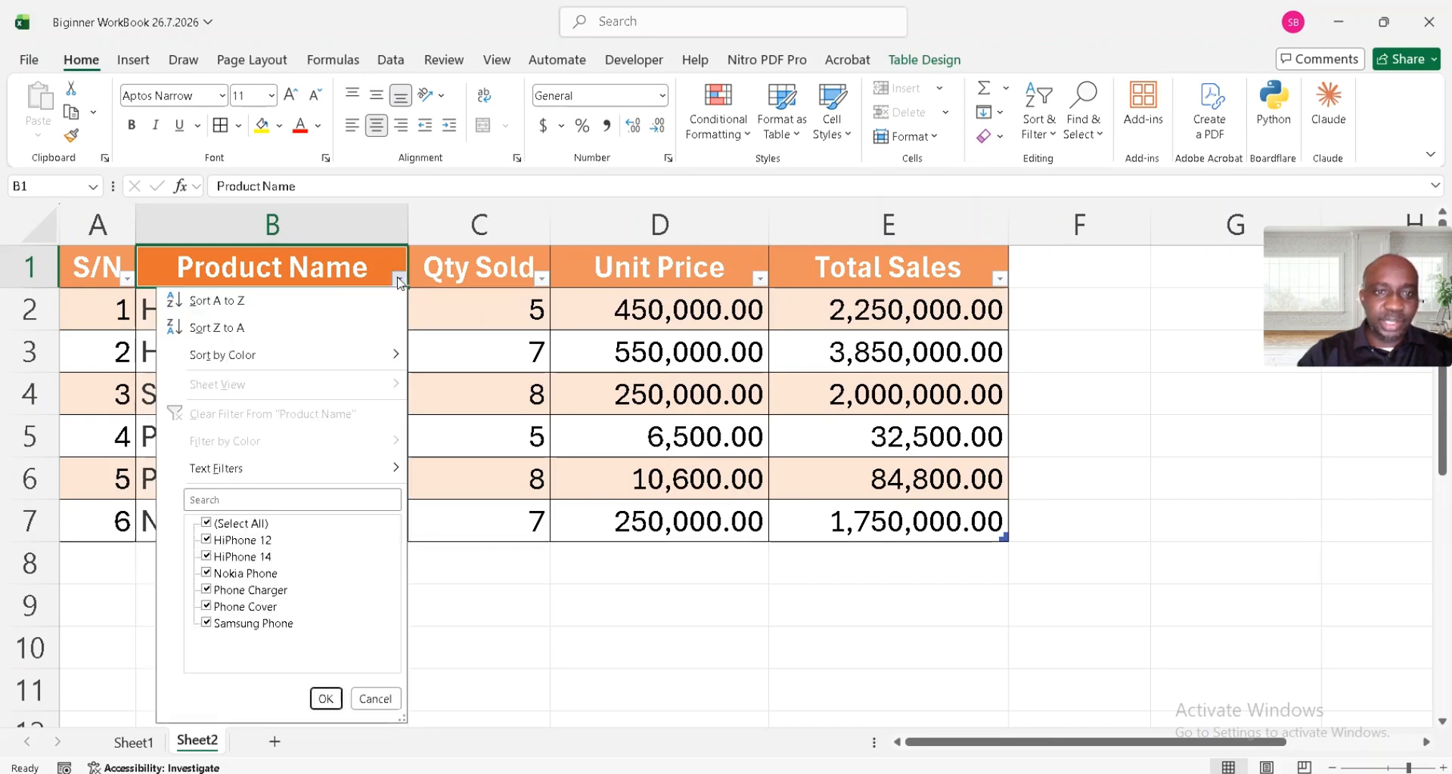
click(208, 524)
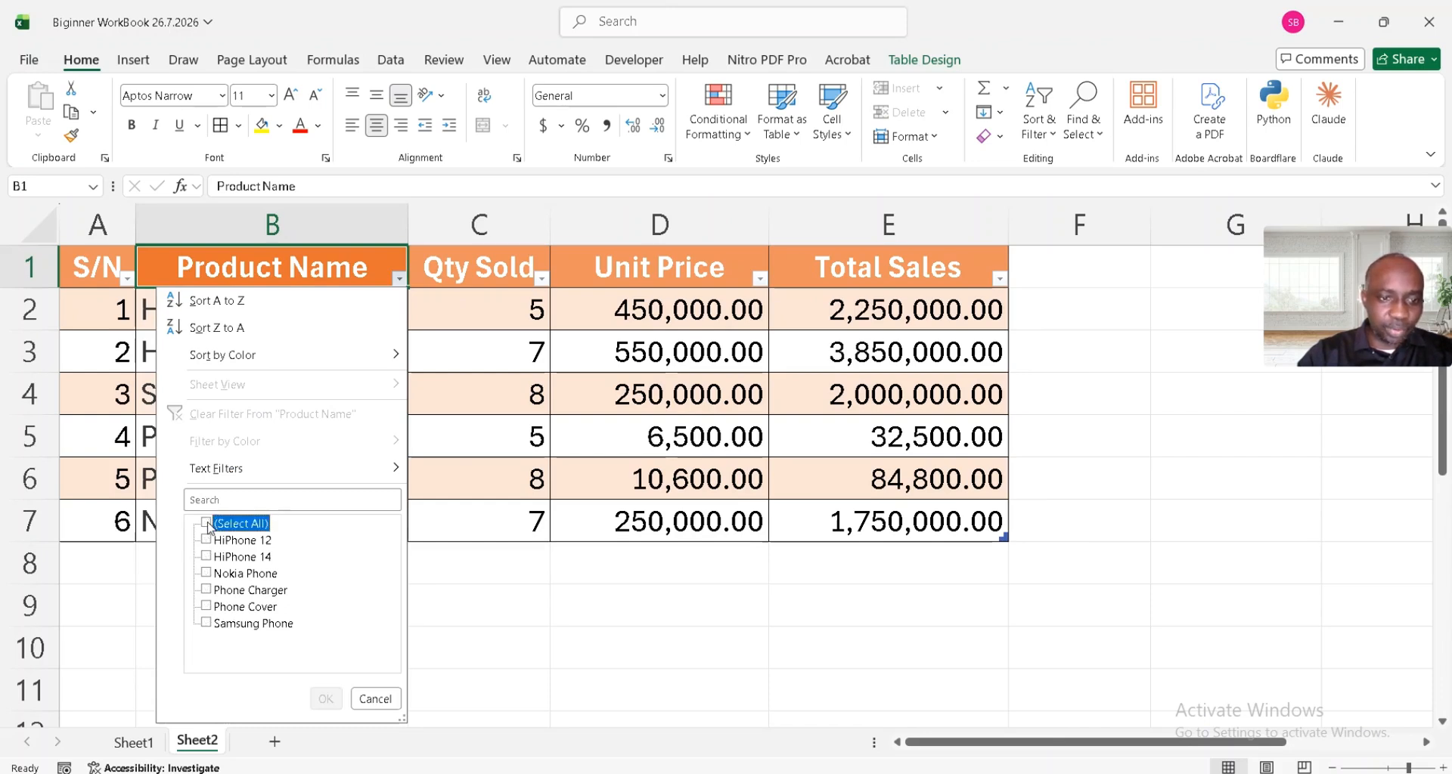
click(207, 541)
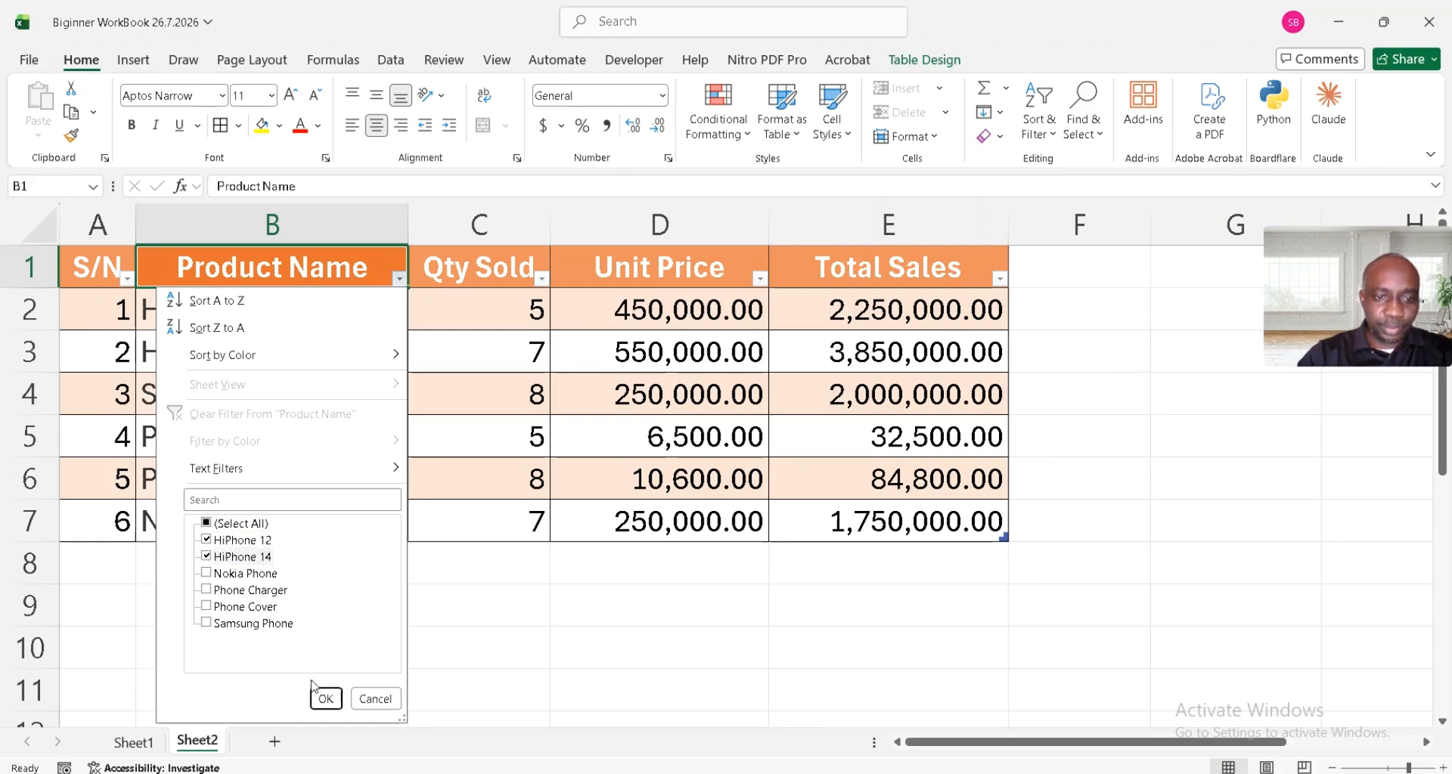
click(327, 699)
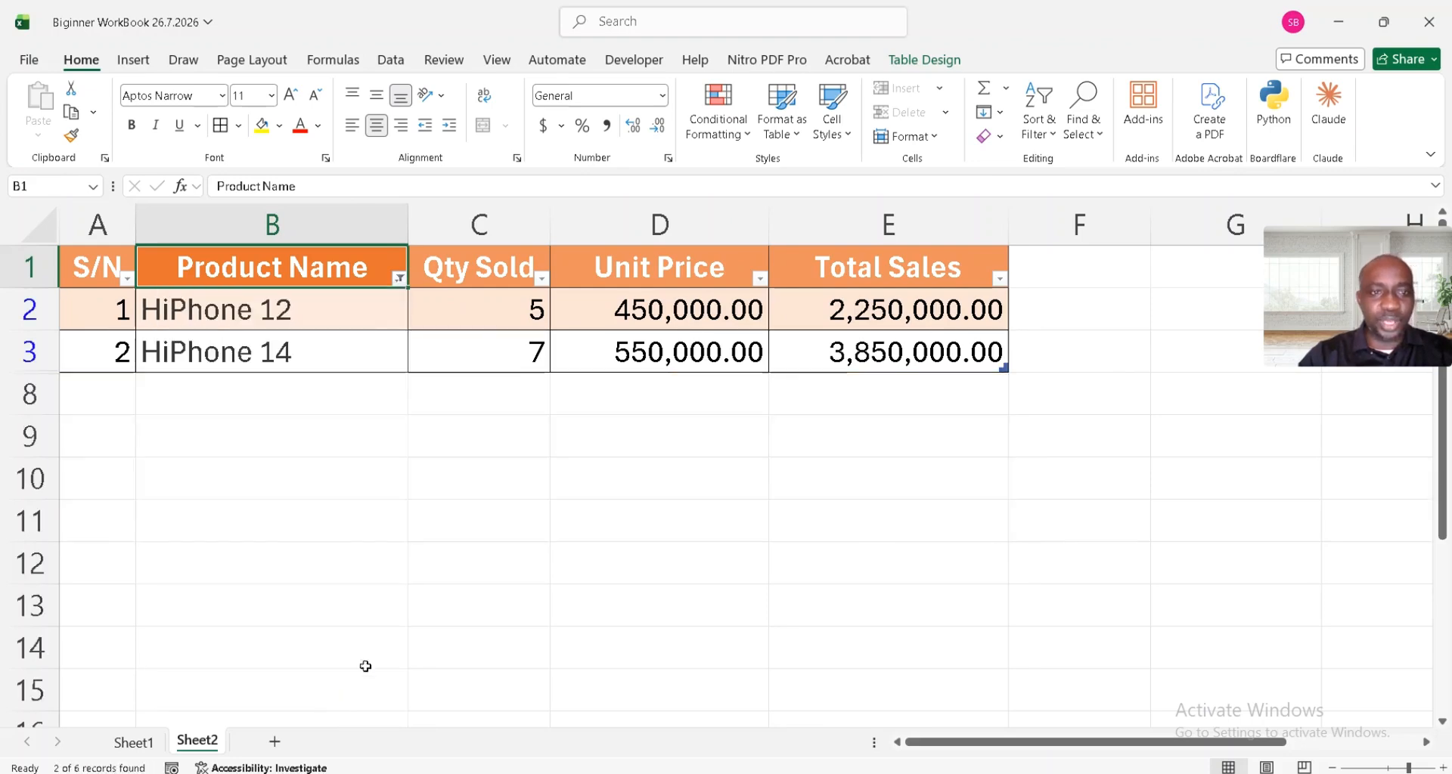
click(452, 308)
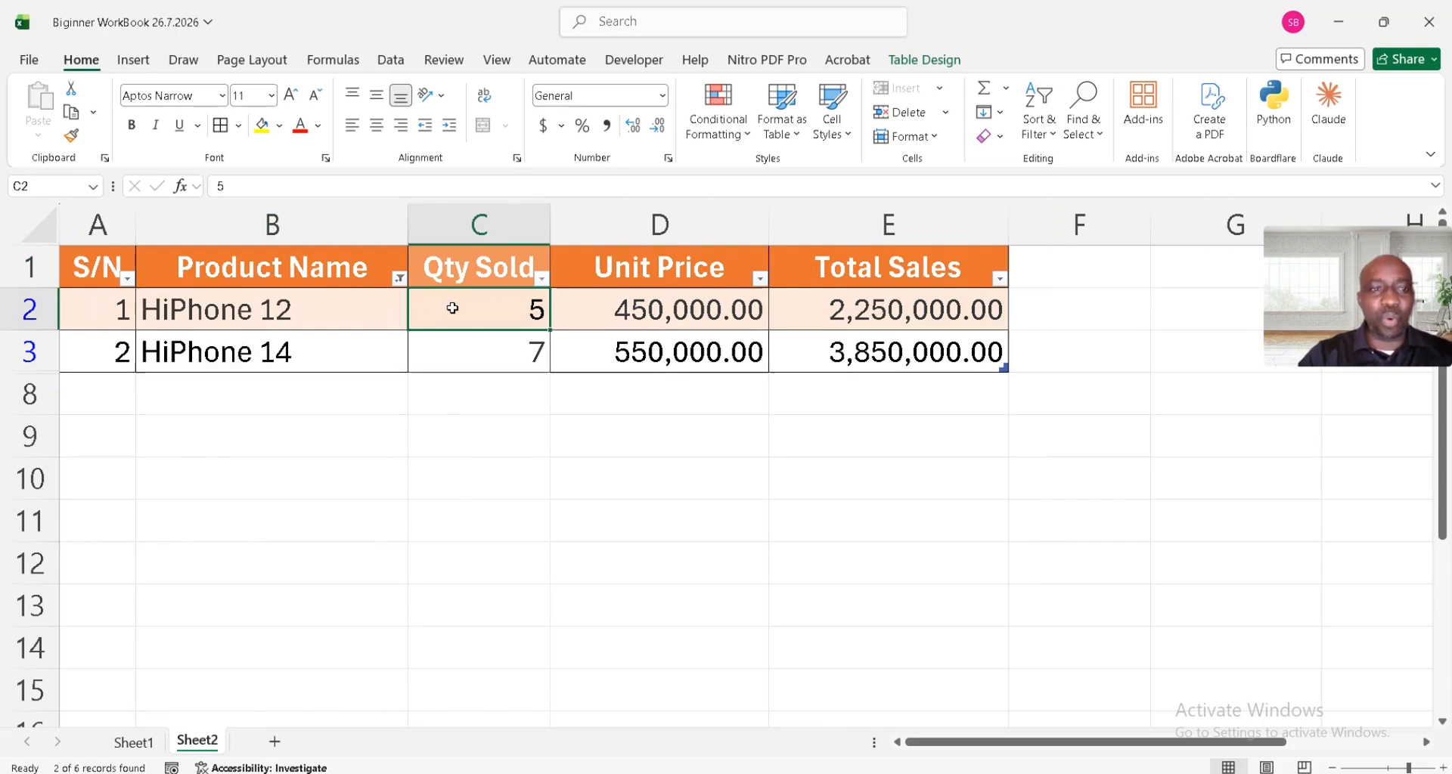
Step: Clear the Product Name filter to bring back all product rows
click(346, 282)
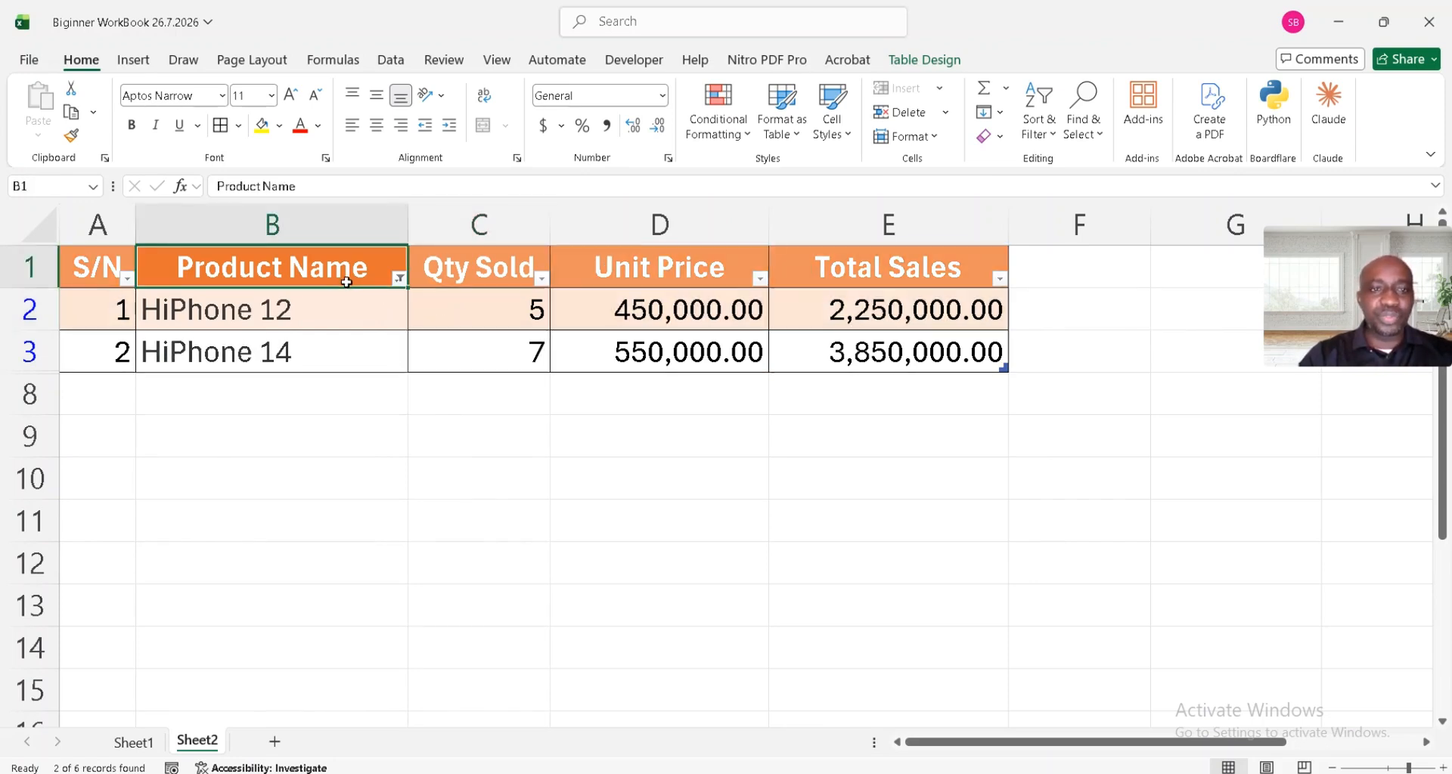
click(399, 280)
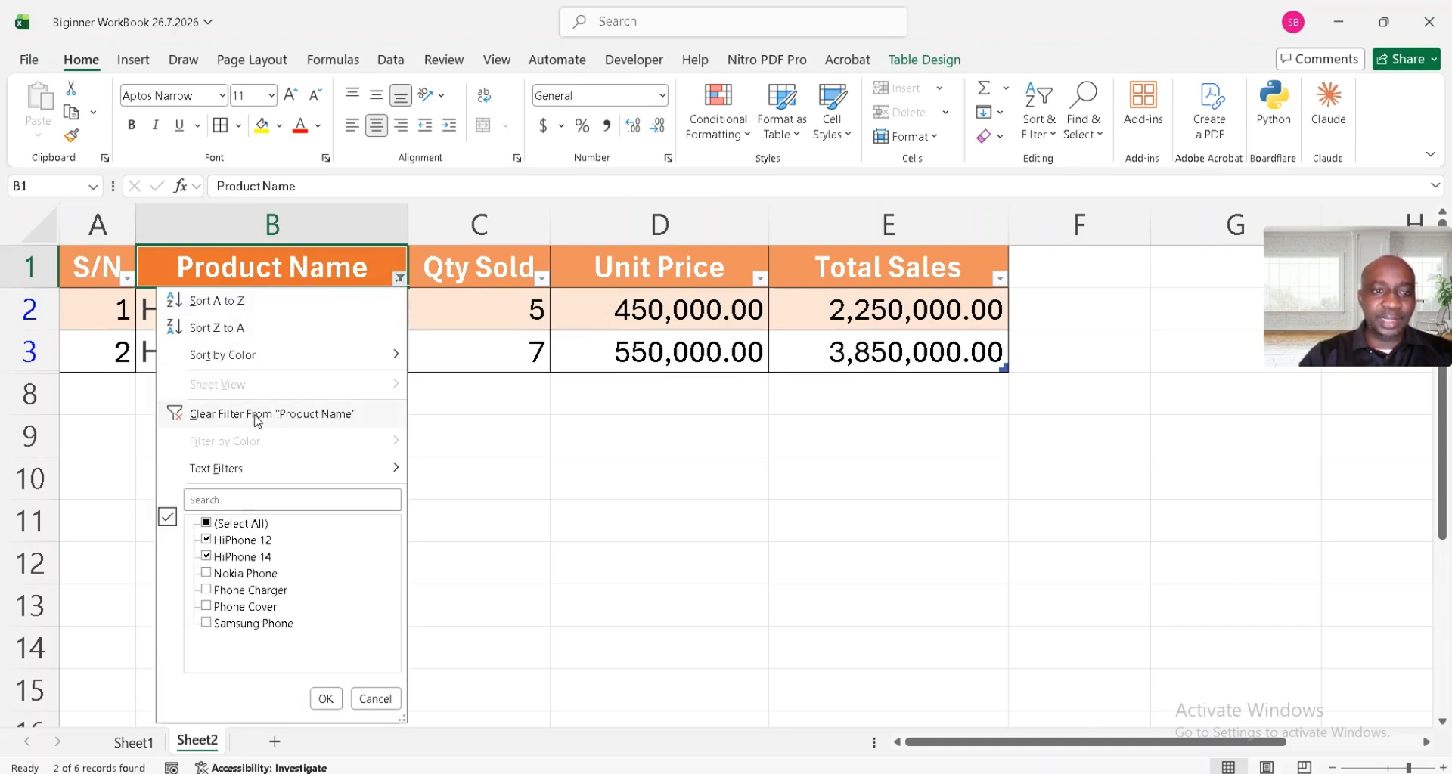
click(366, 274)
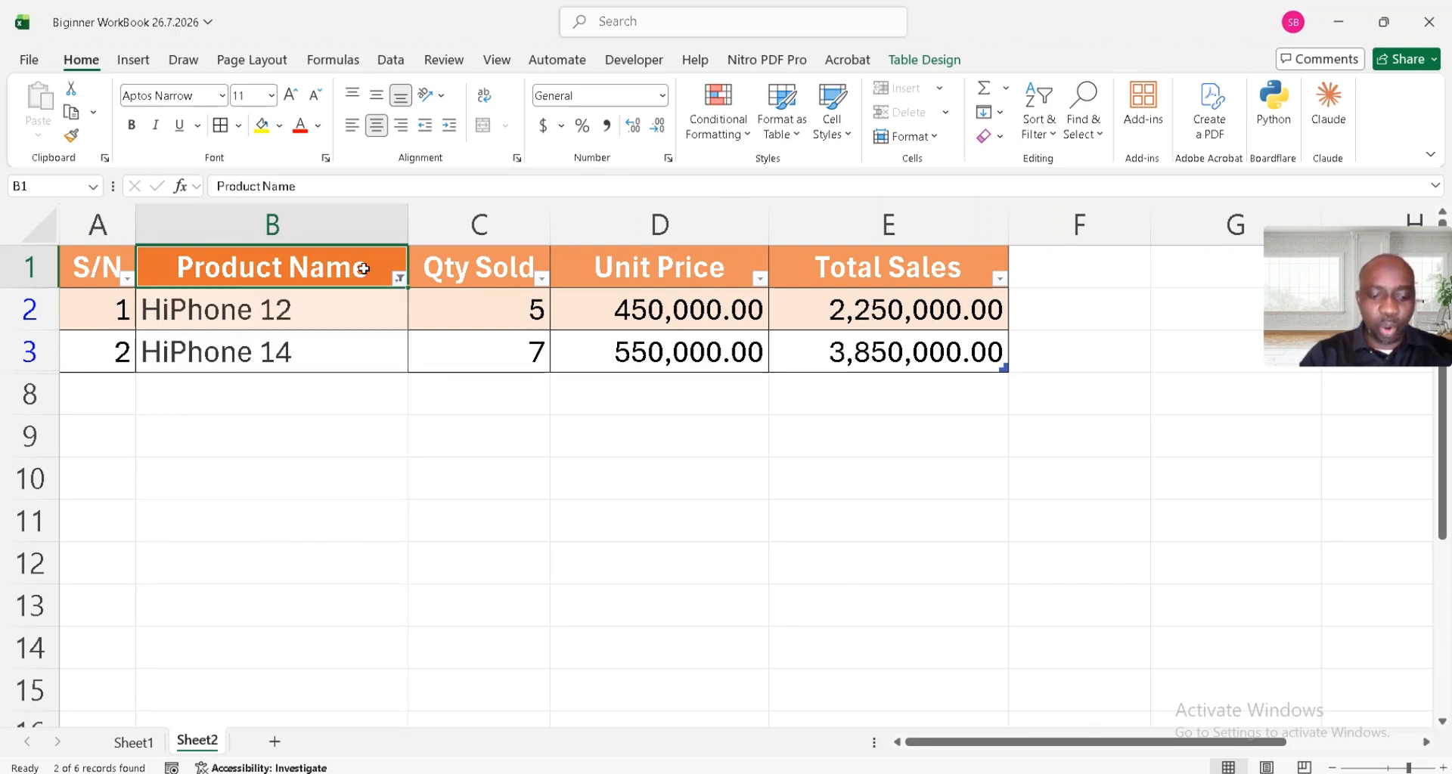
key(alt)
key(a)
key(c)
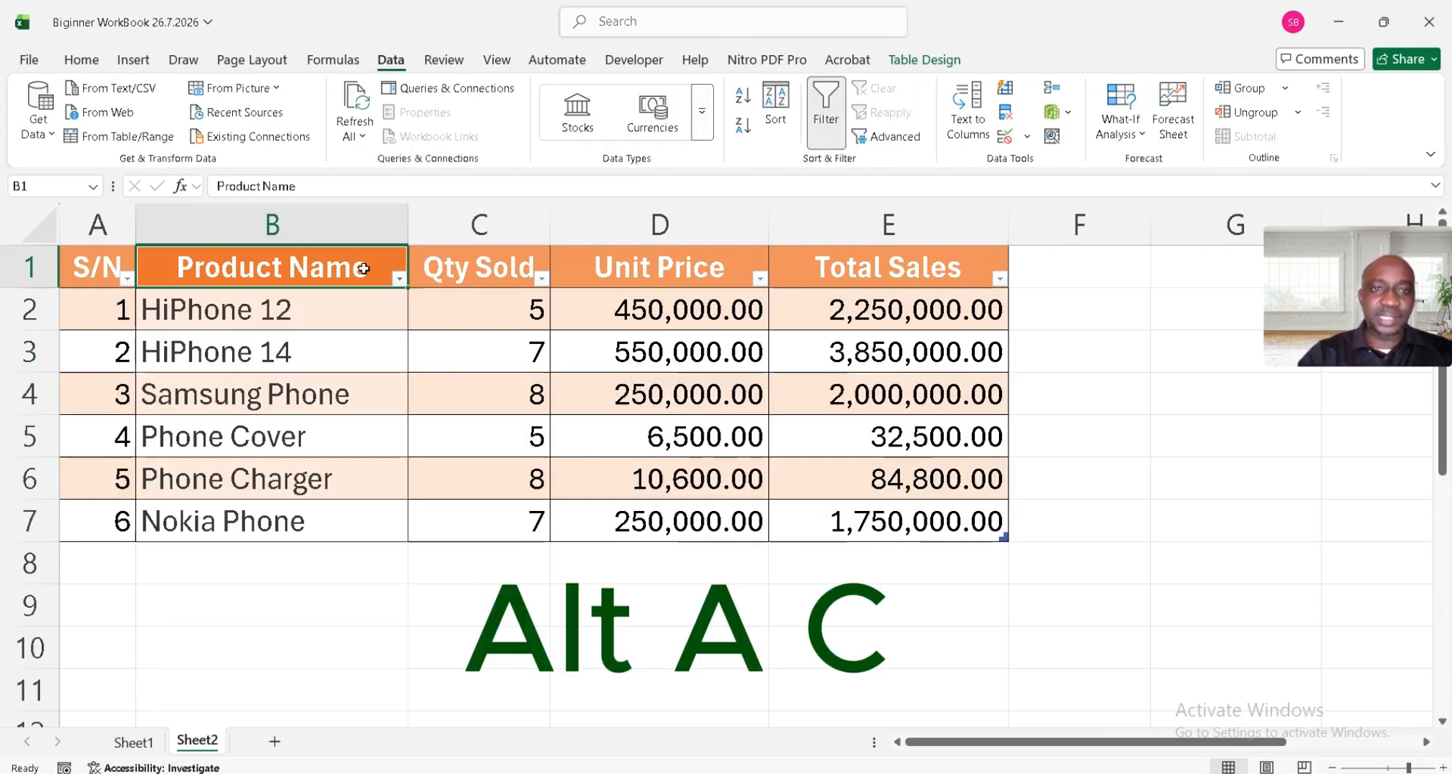
click(365, 391)
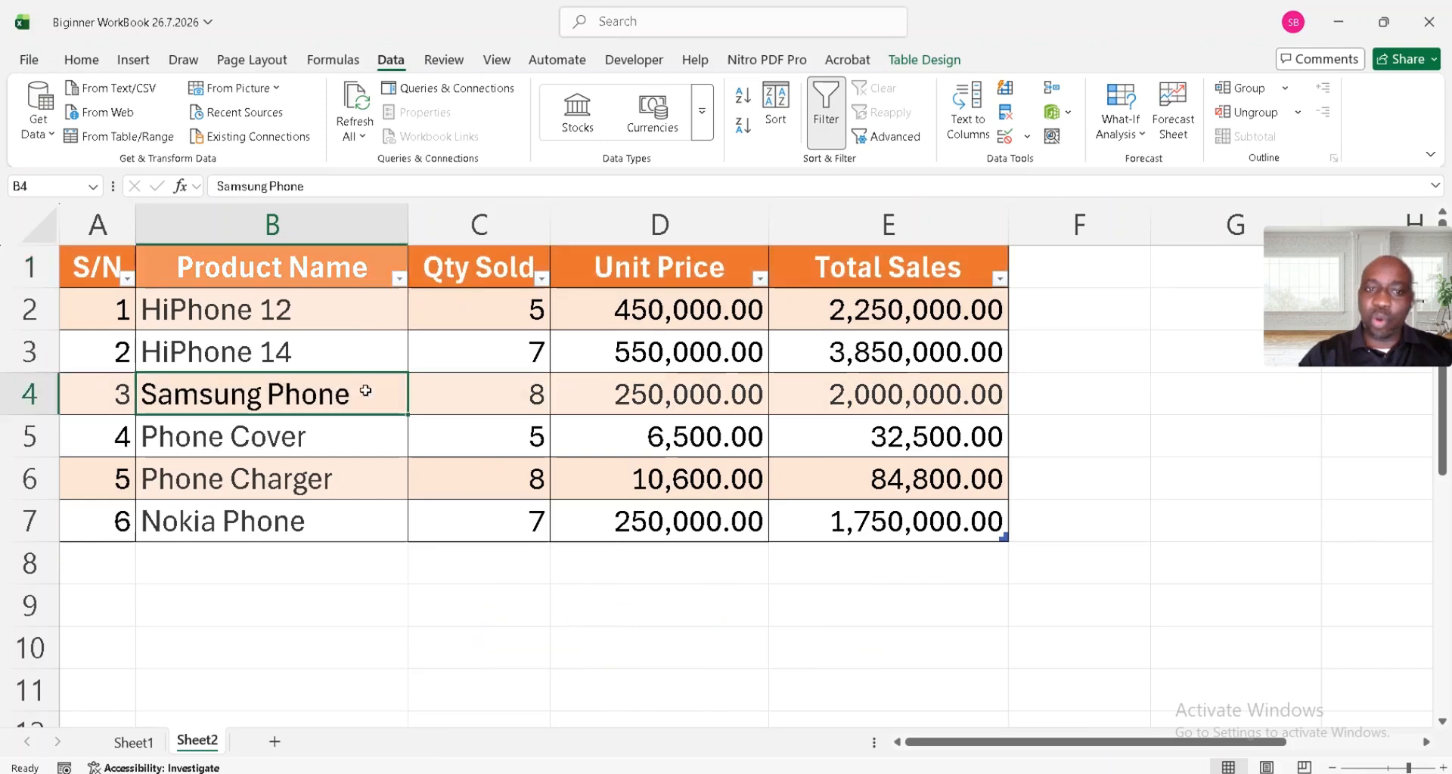
Step: Toggle the filter buttons off the header row and restore them, starting from B1
click(360, 274)
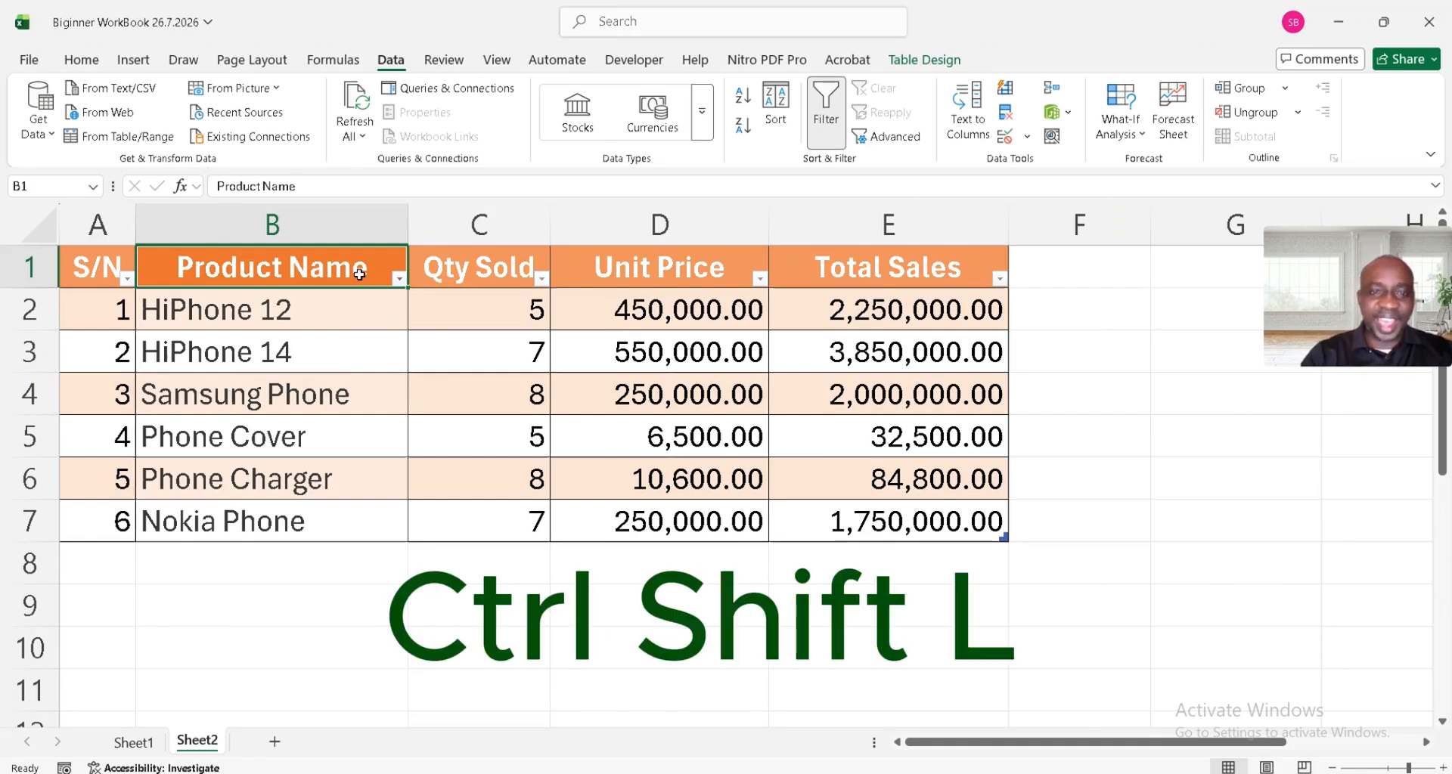
key(ctrl+shift+l)
click(448, 263)
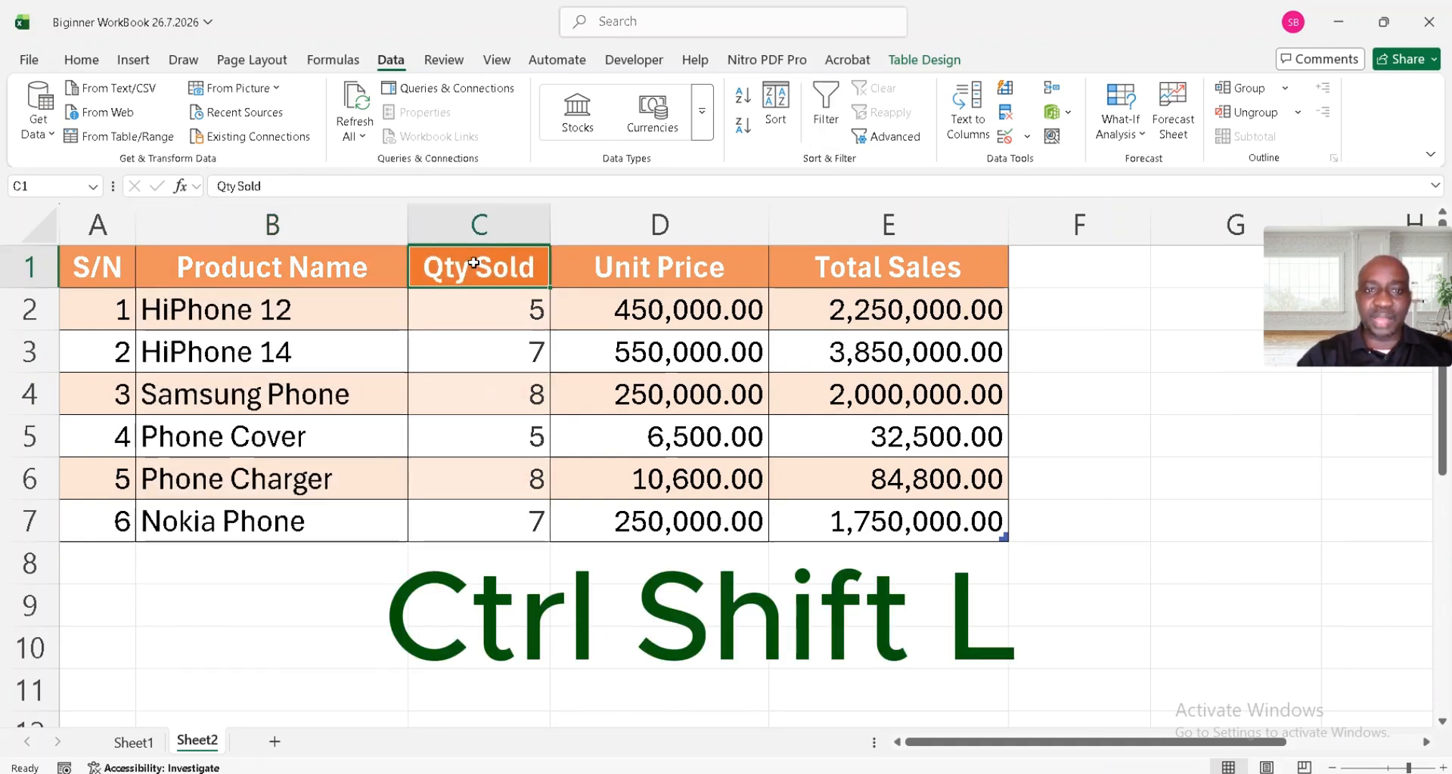
click(383, 252)
click(367, 258)
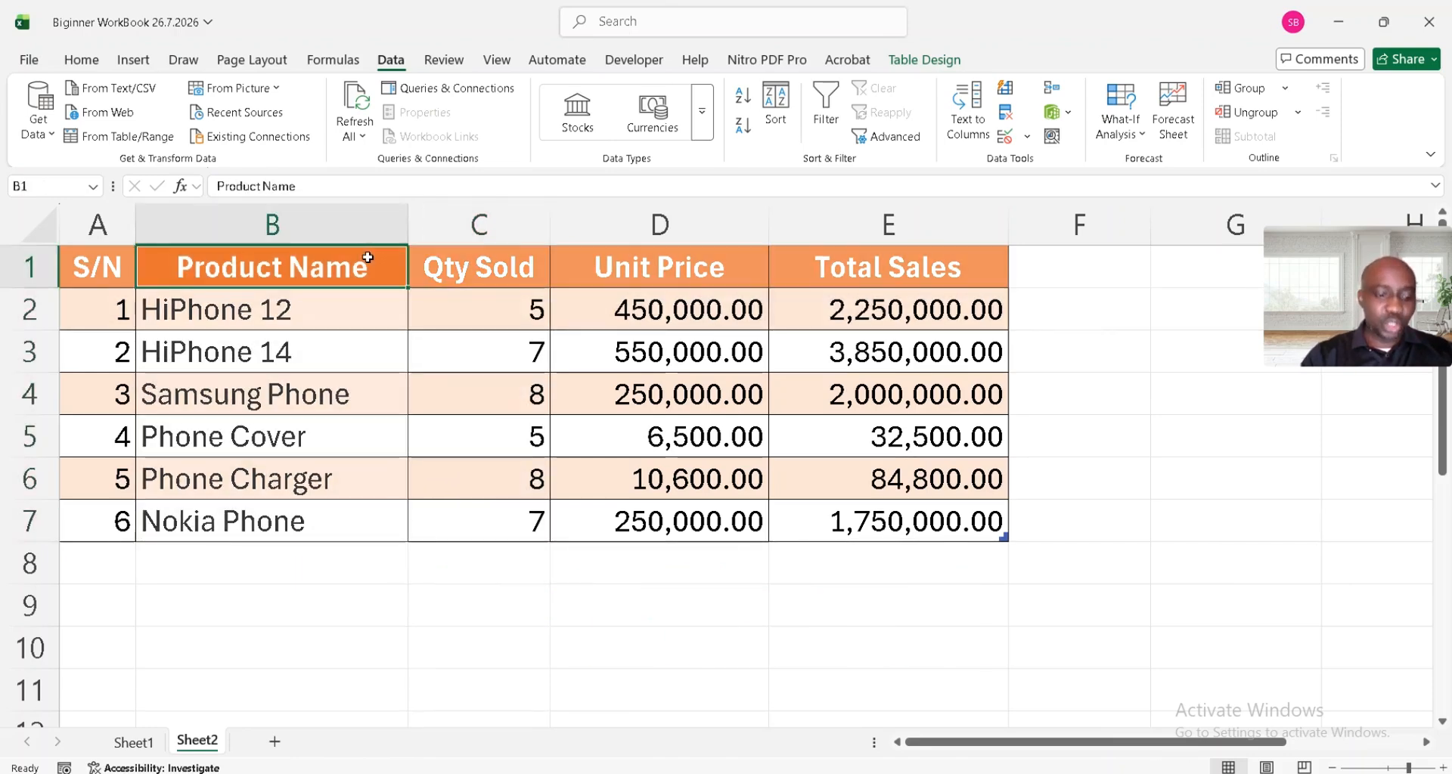
key(ctrl+shift+l)
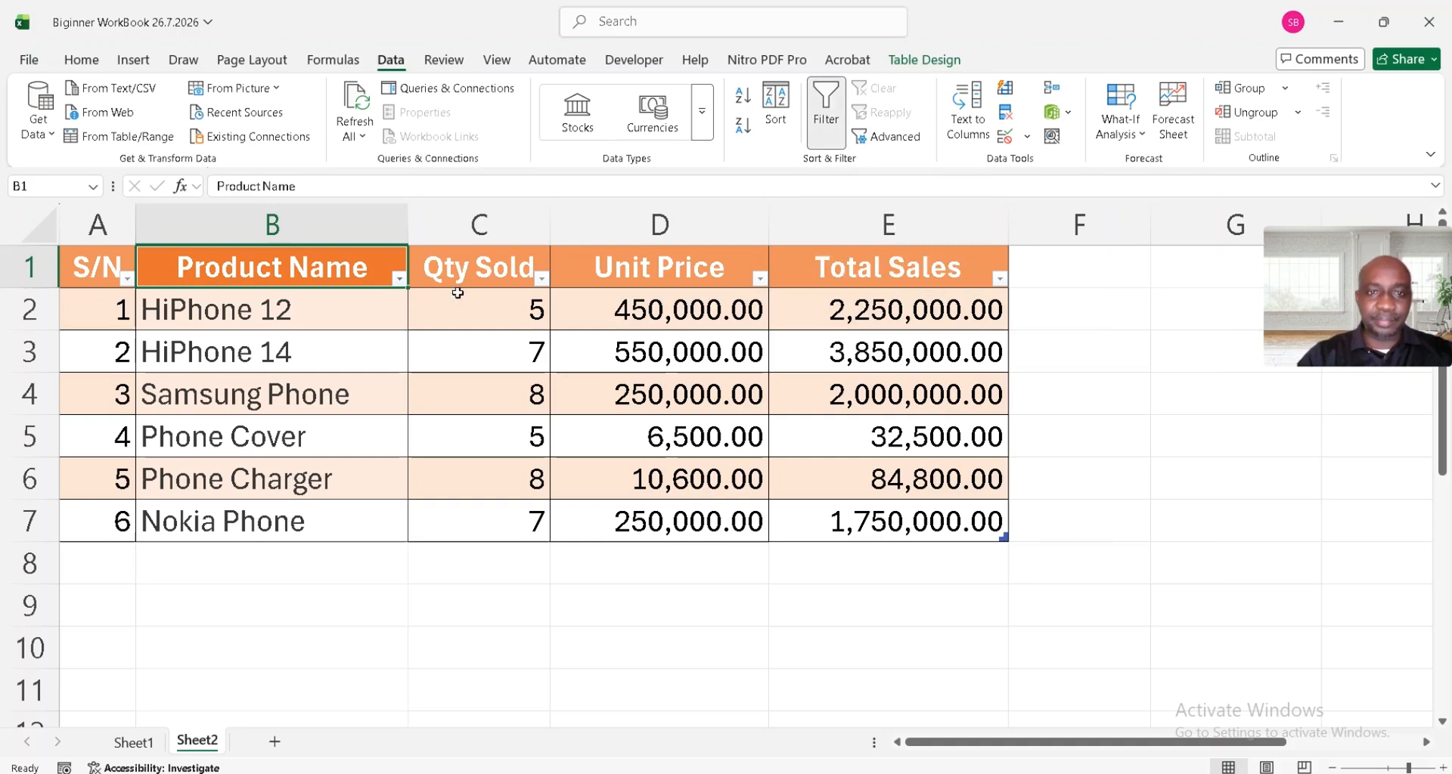
Step: Format the Total Sales values in E2:E7 as Currency with the ₦ Yoruba symbol
click(634, 307)
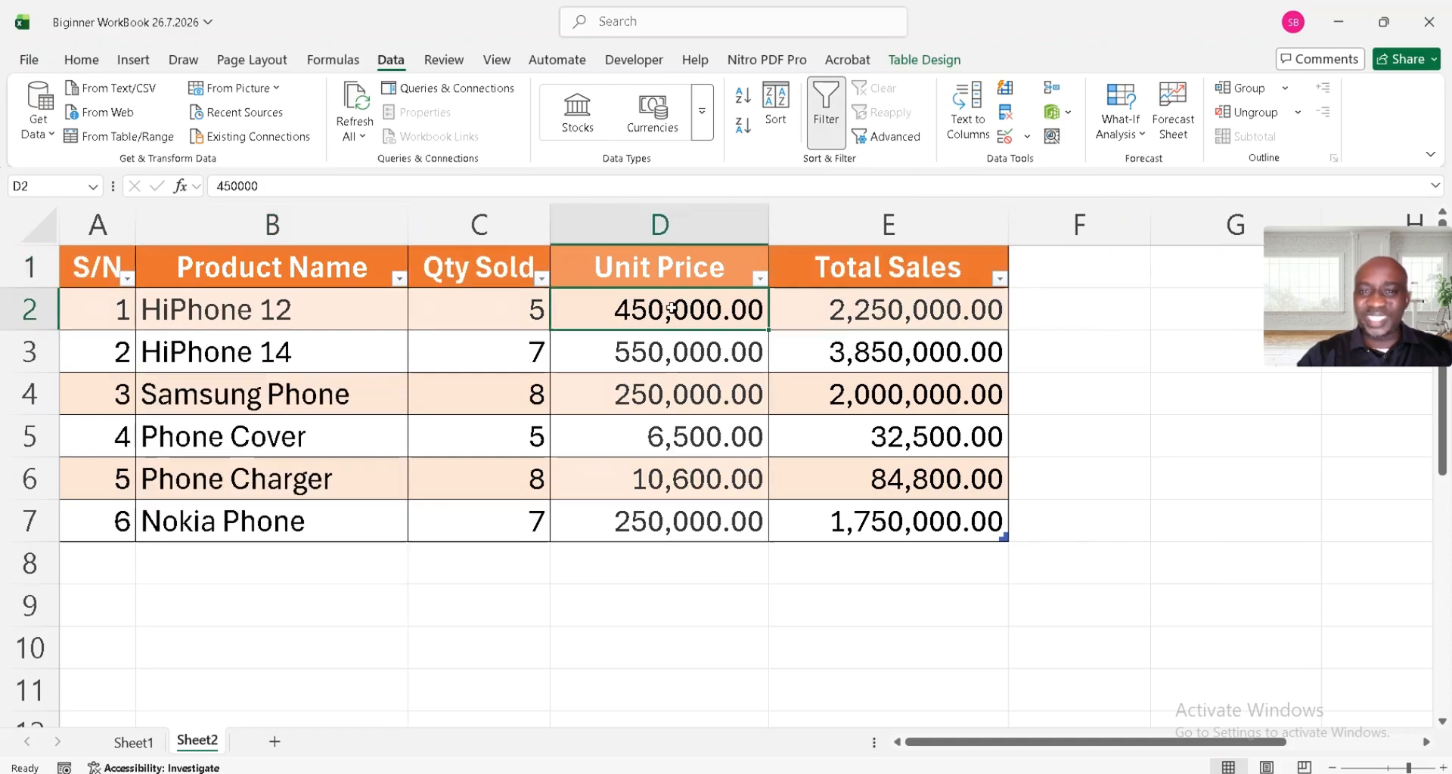
click(856, 304)
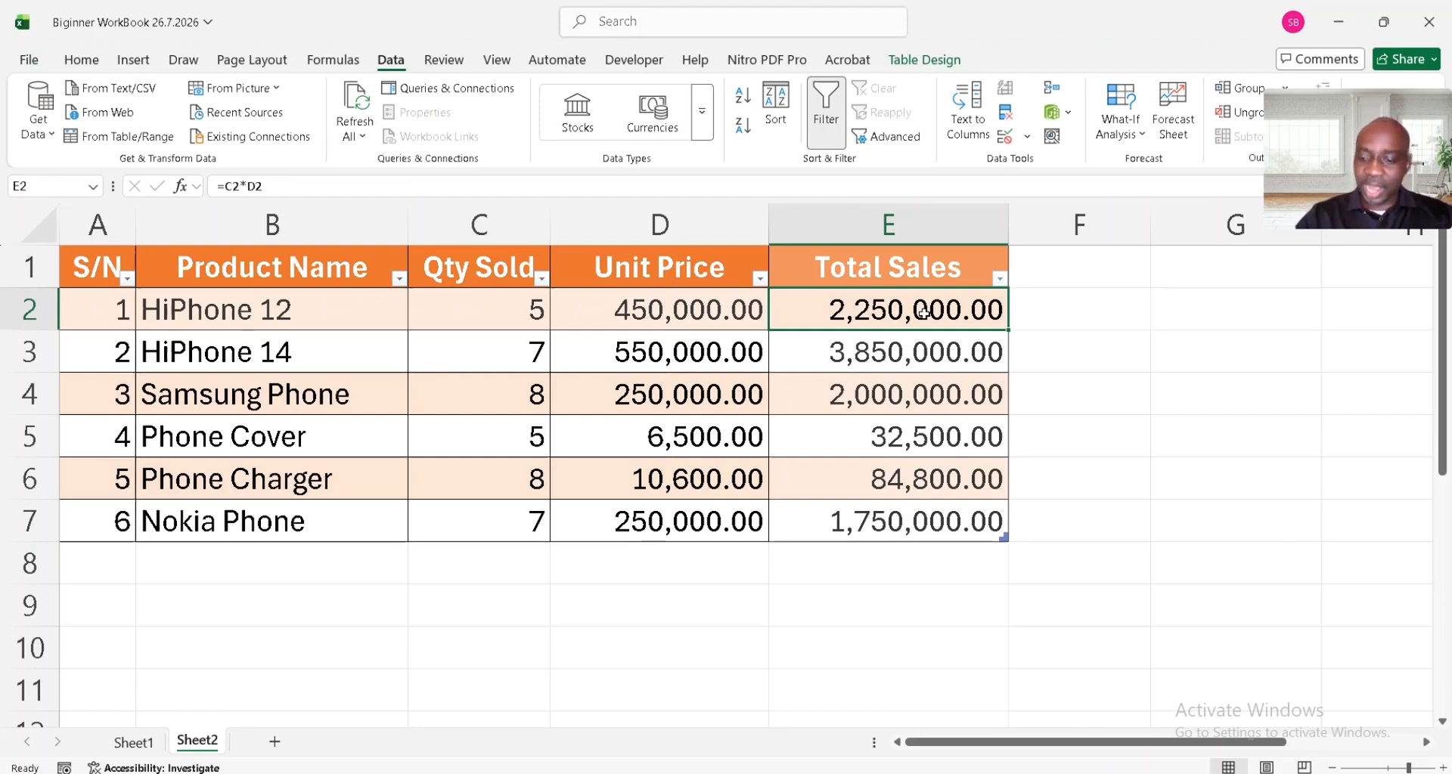
key(ctrl+shift+Down)
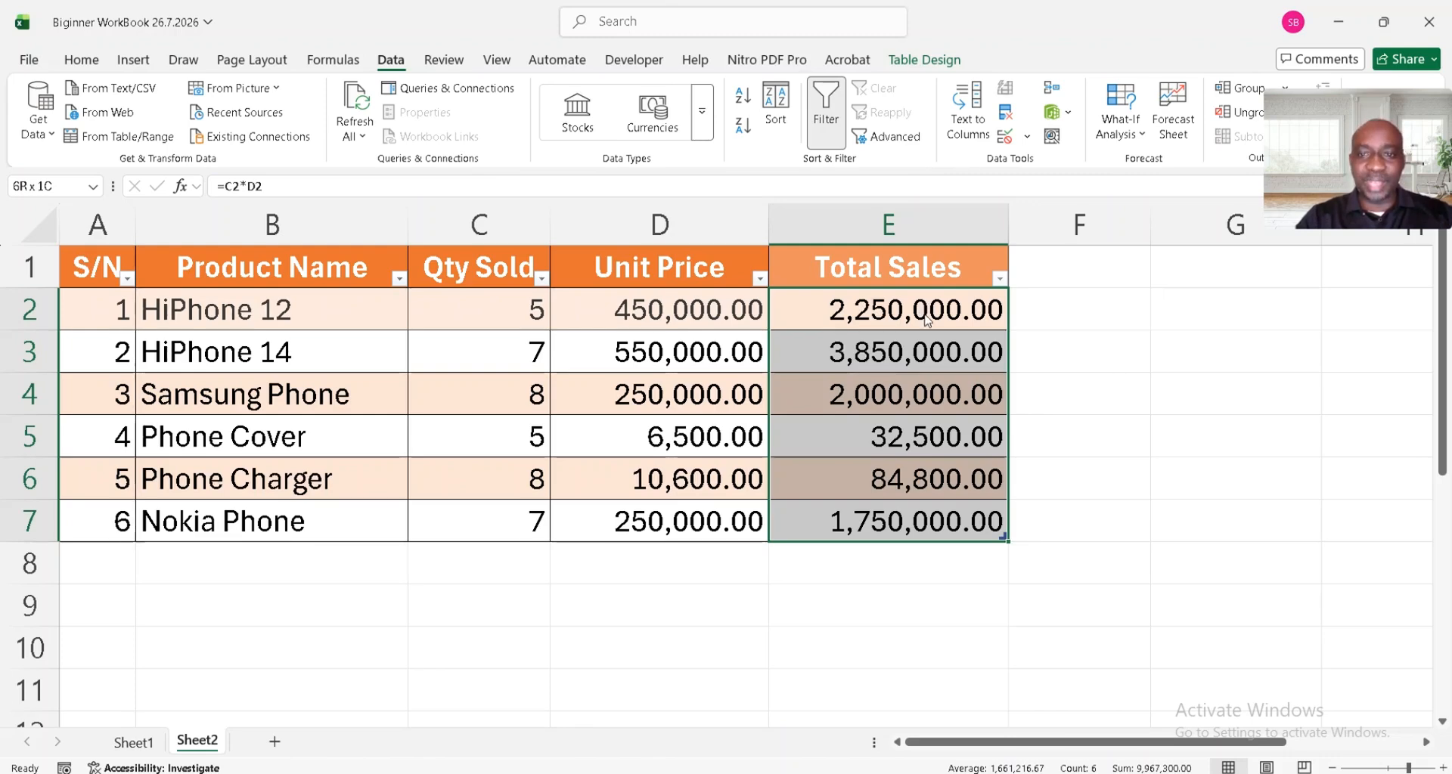
key(ctrl+1)
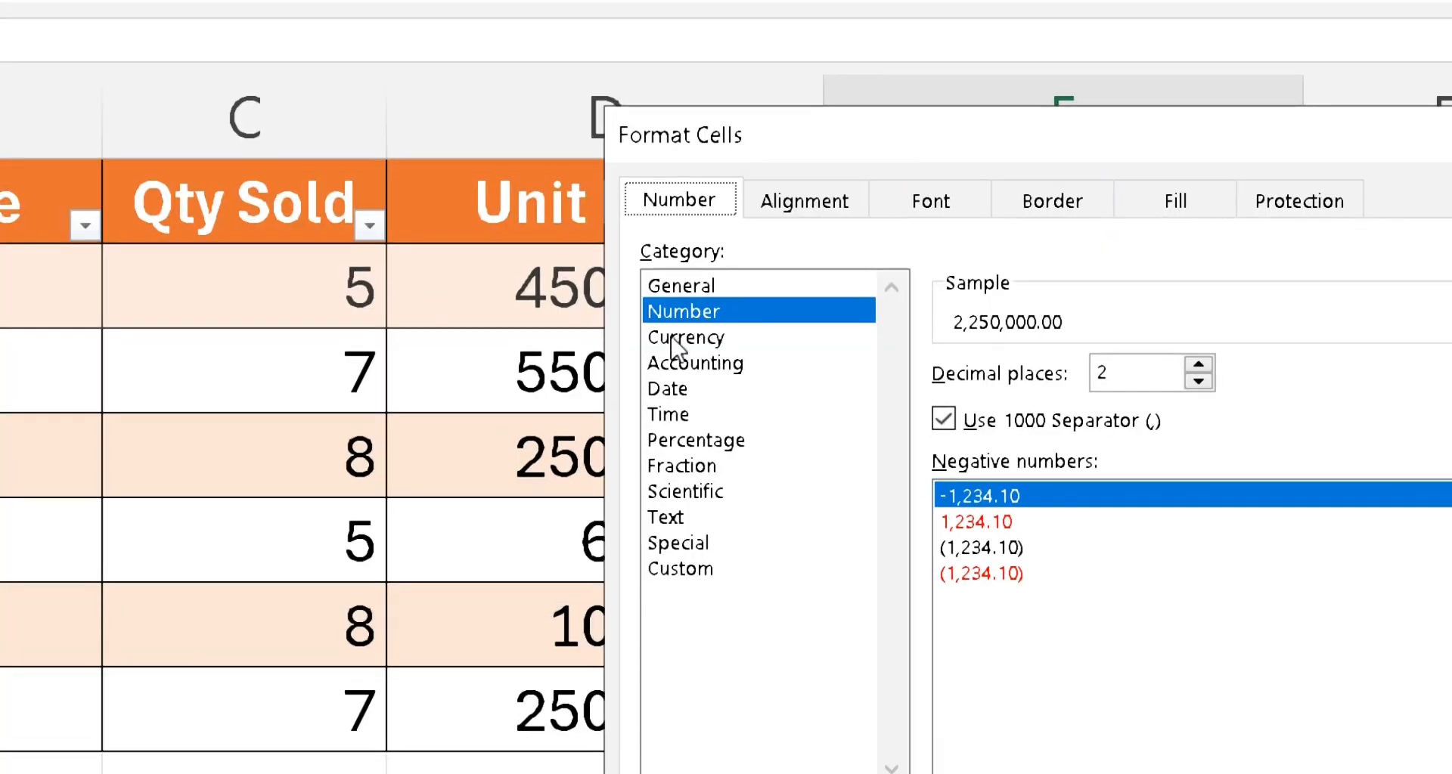
click(676, 339)
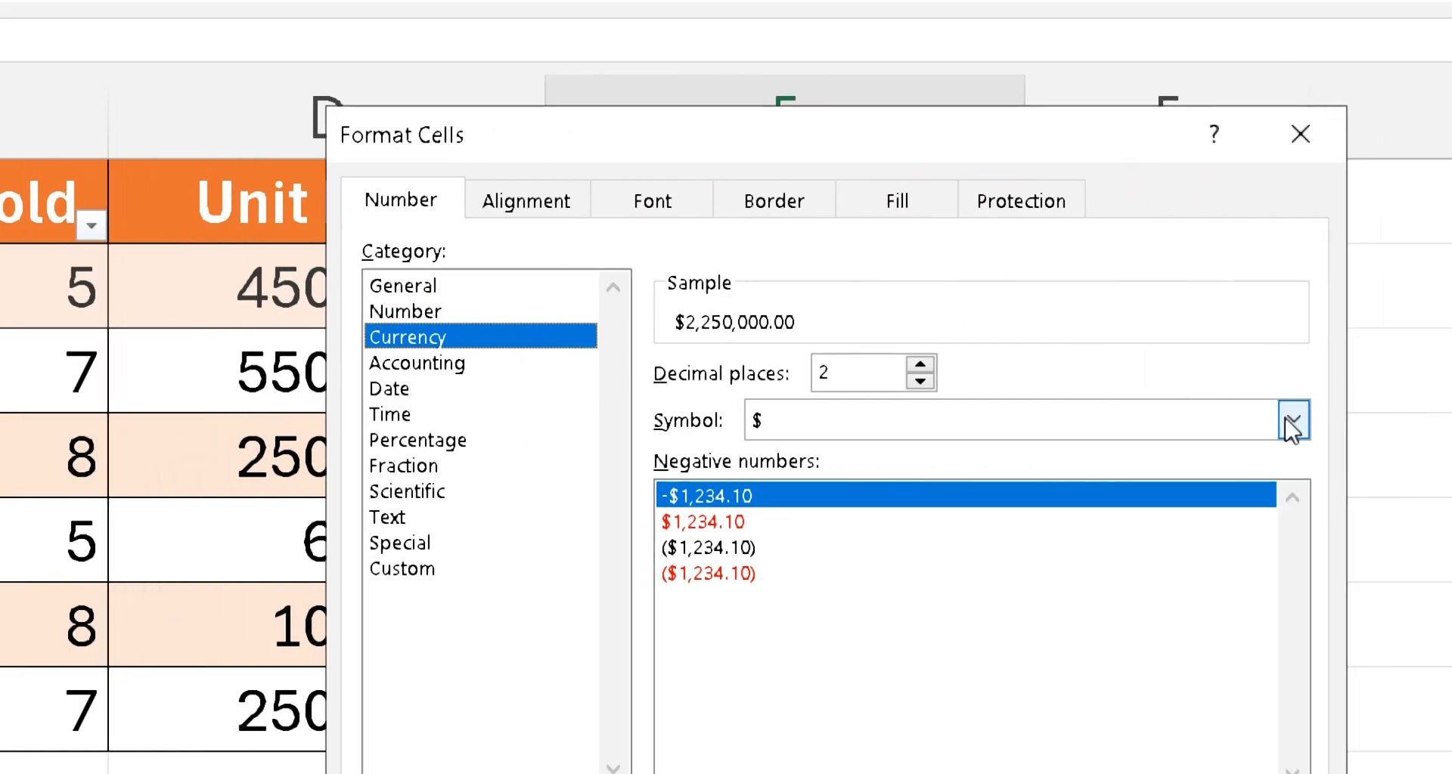
click(1292, 422)
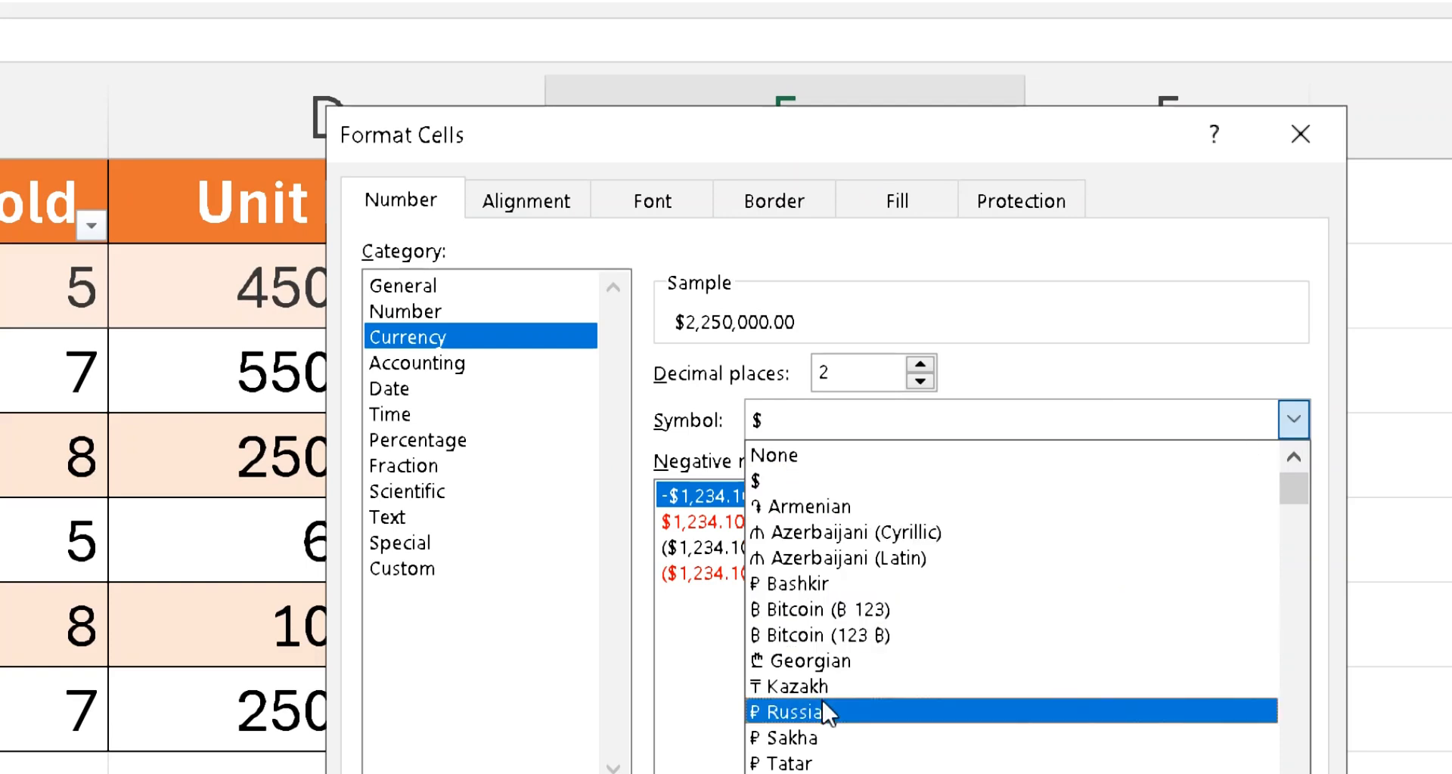
scroll(870, 707, down, 1)
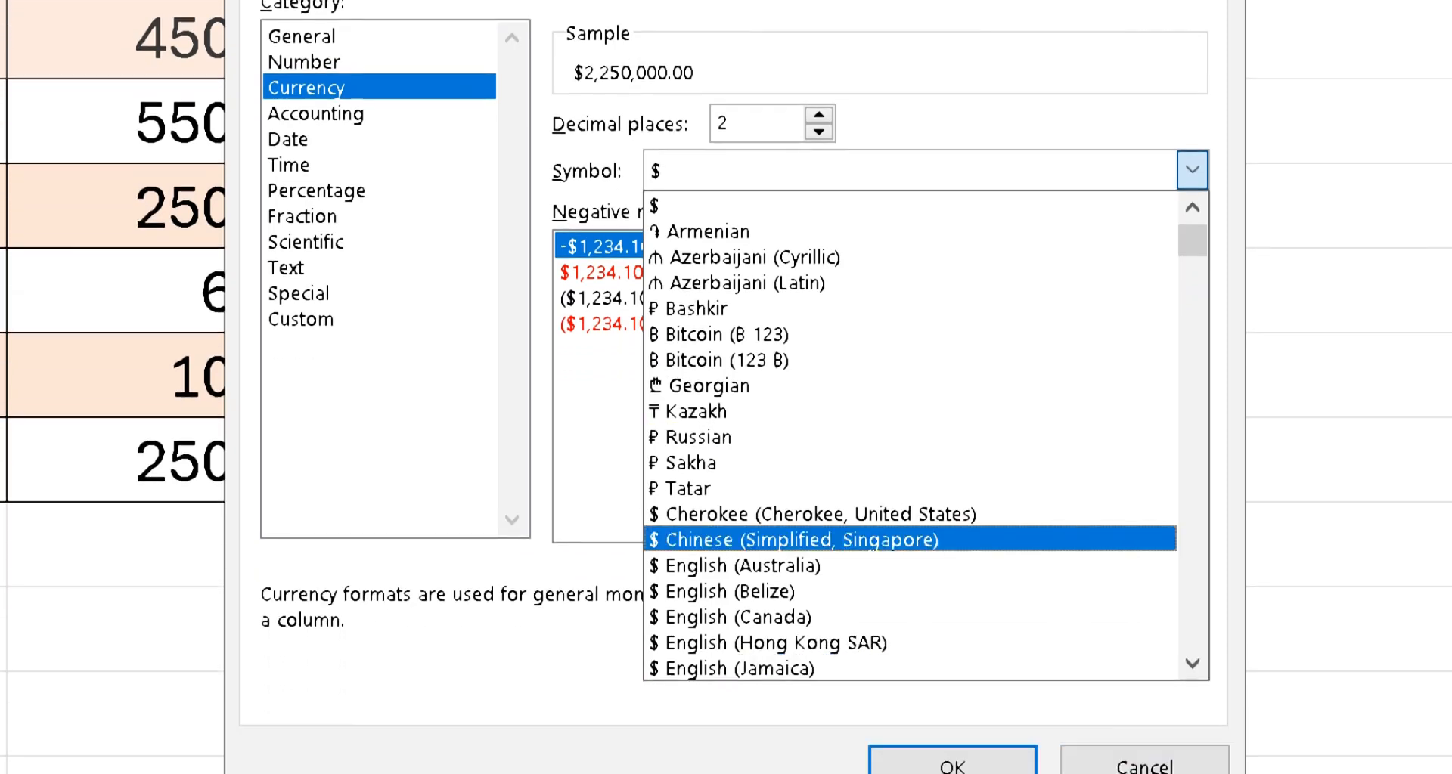
drag(1193, 656, 1192, 658)
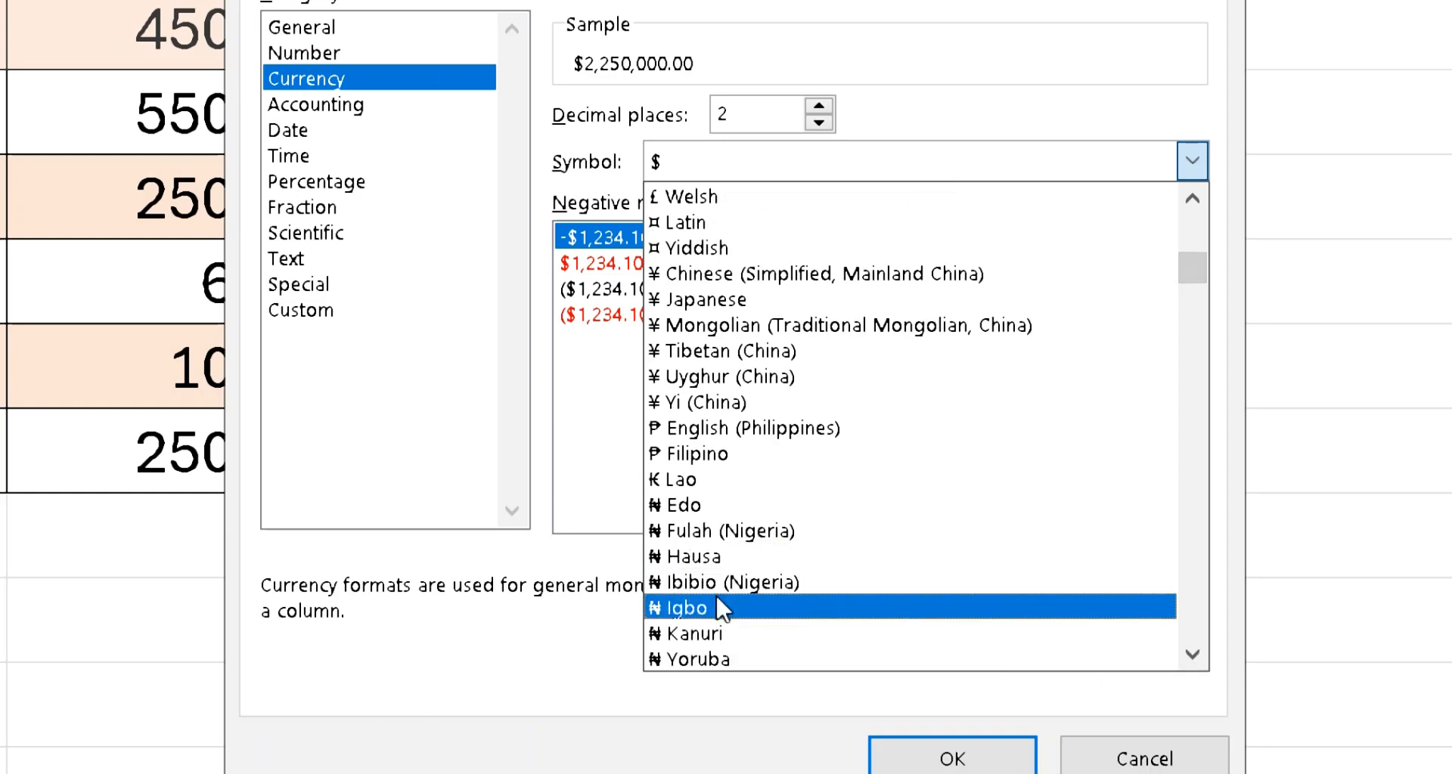
click(724, 664)
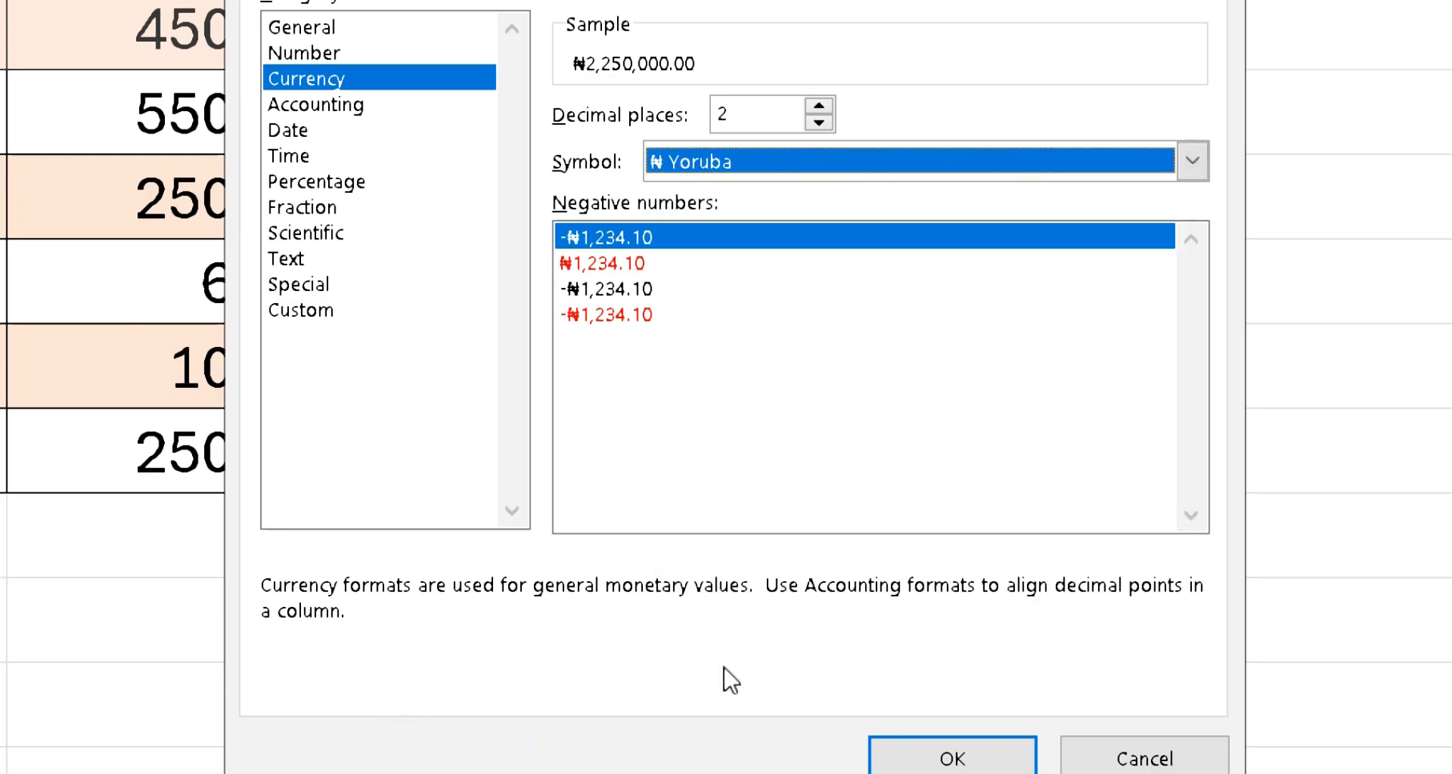
click(1022, 760)
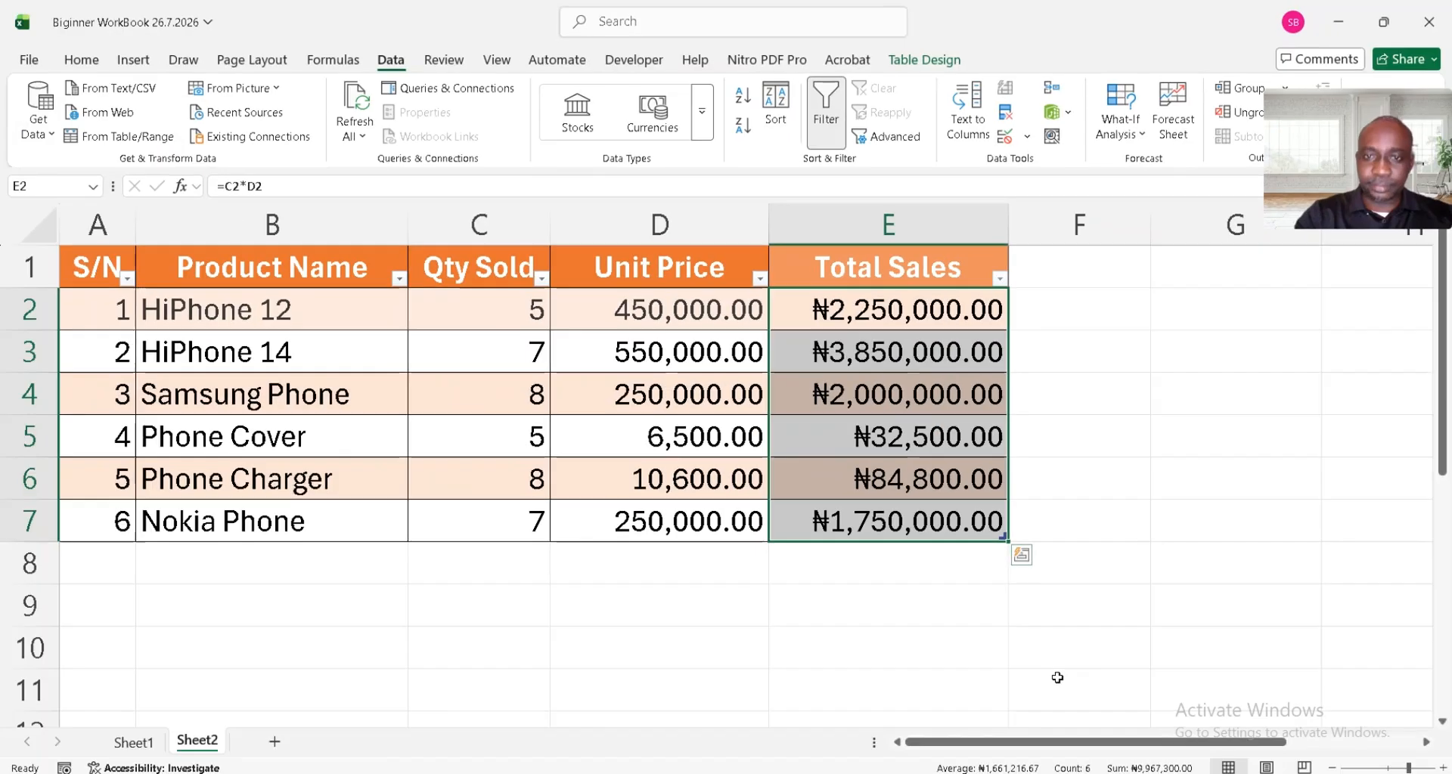
click(936, 305)
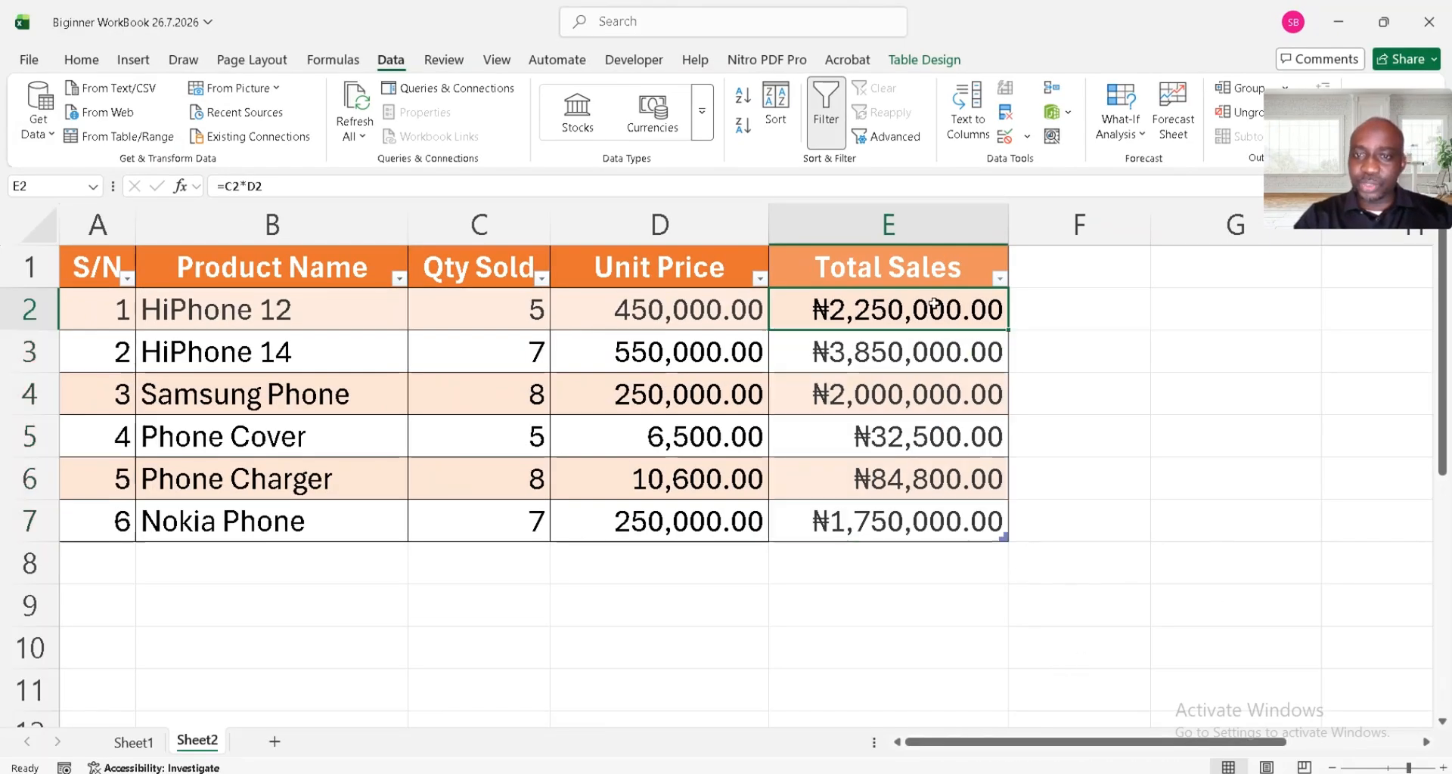
click(920, 346)
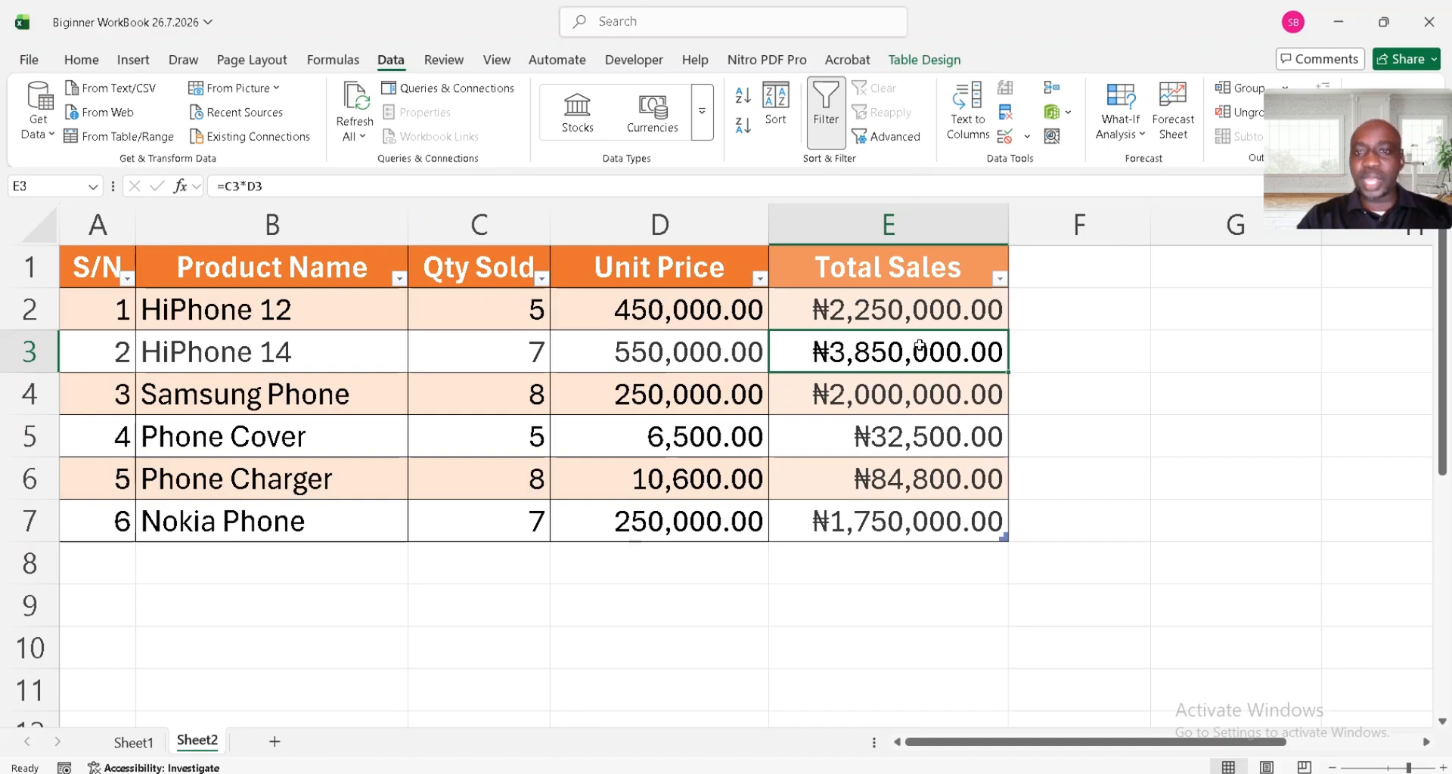
Step: Insert a 2-D clustered column chart from the Product Name and Total Sales columns, and move it clear of the Unit Price column
click(265, 274)
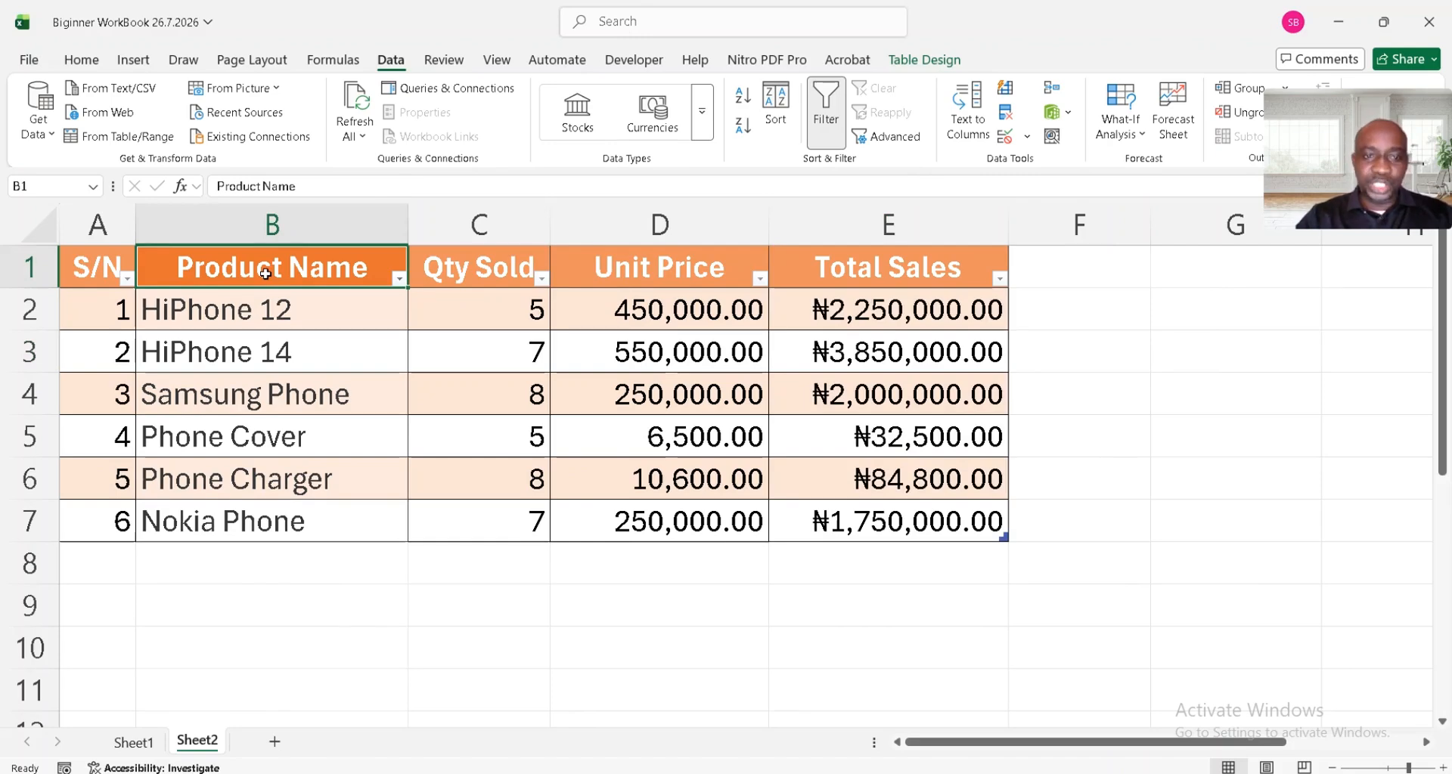
key(ctrl+shift+Down)
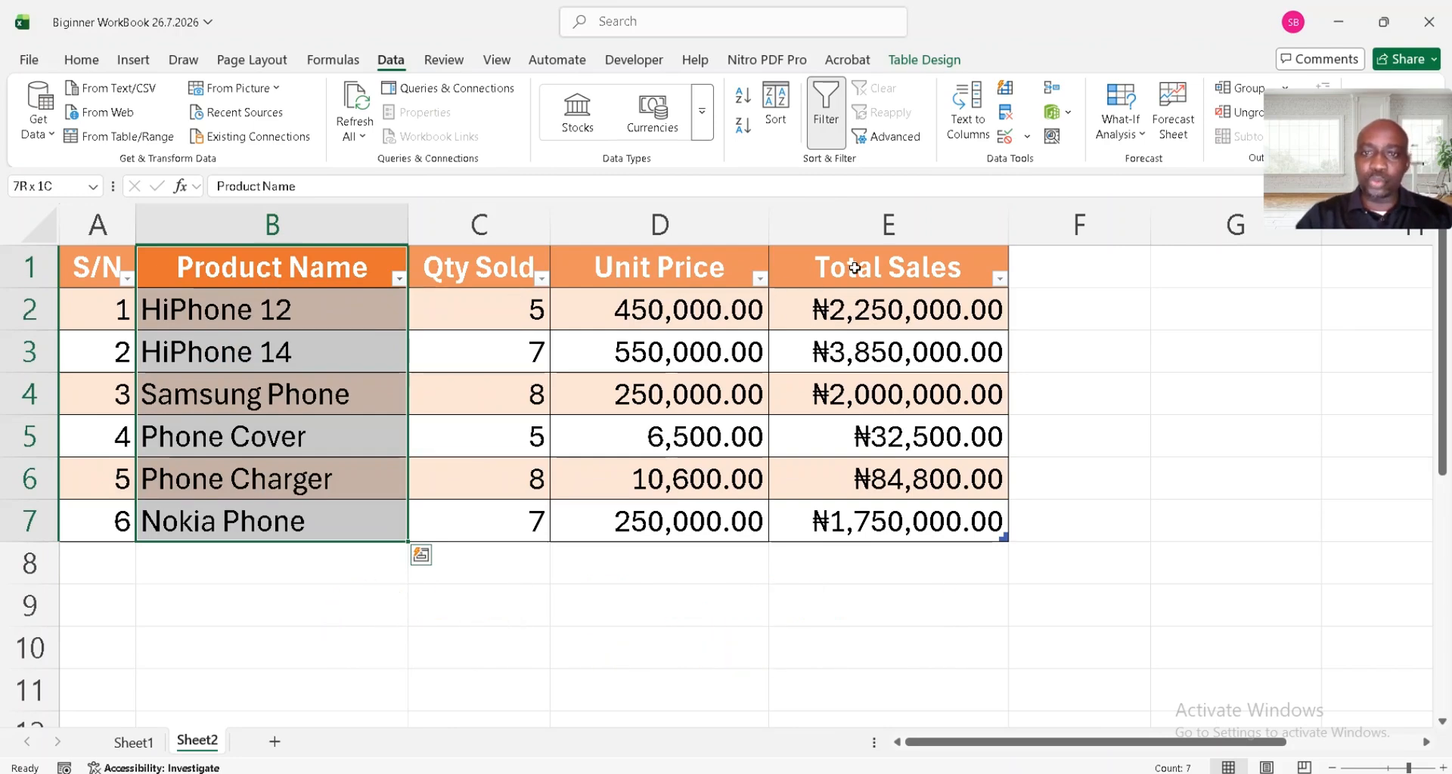
drag(855, 268, 861, 522)
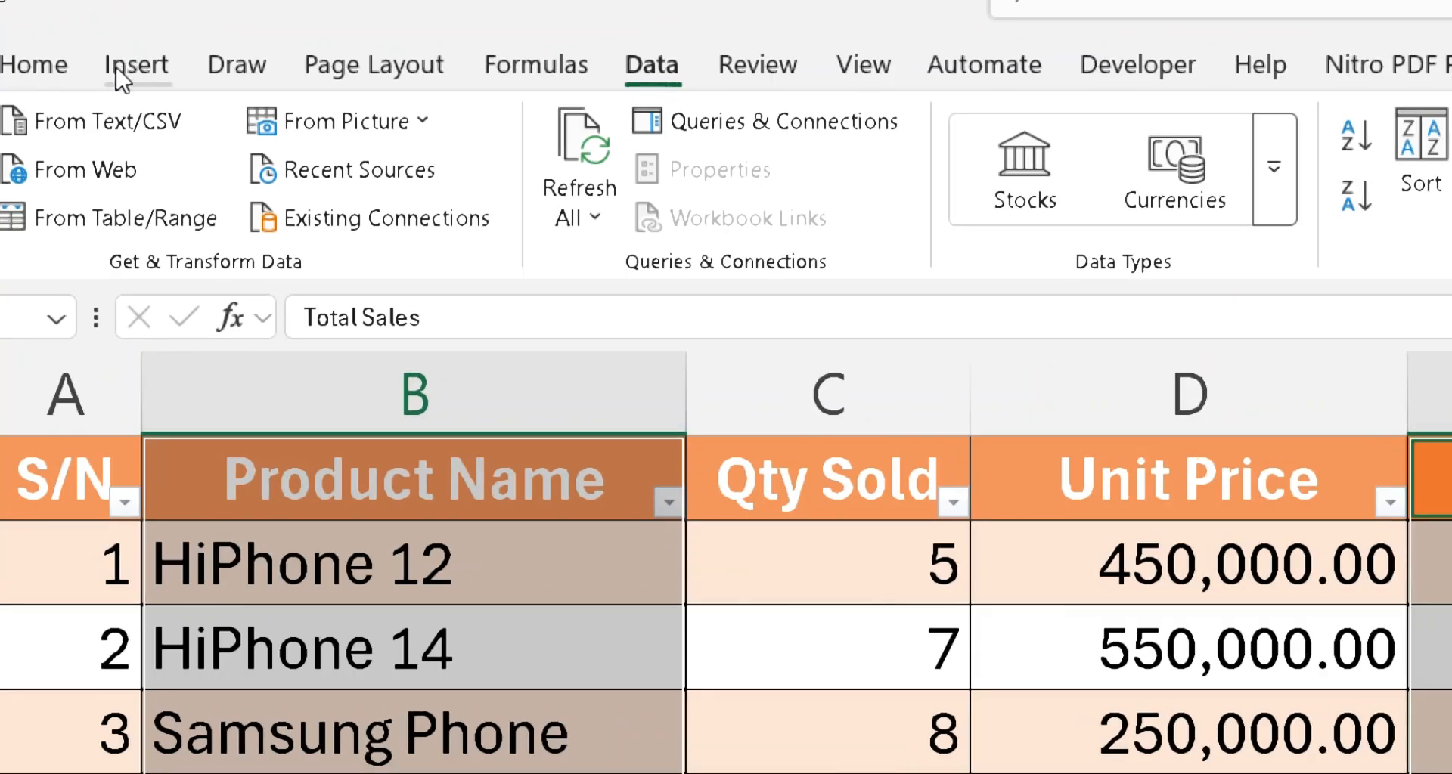
click(121, 79)
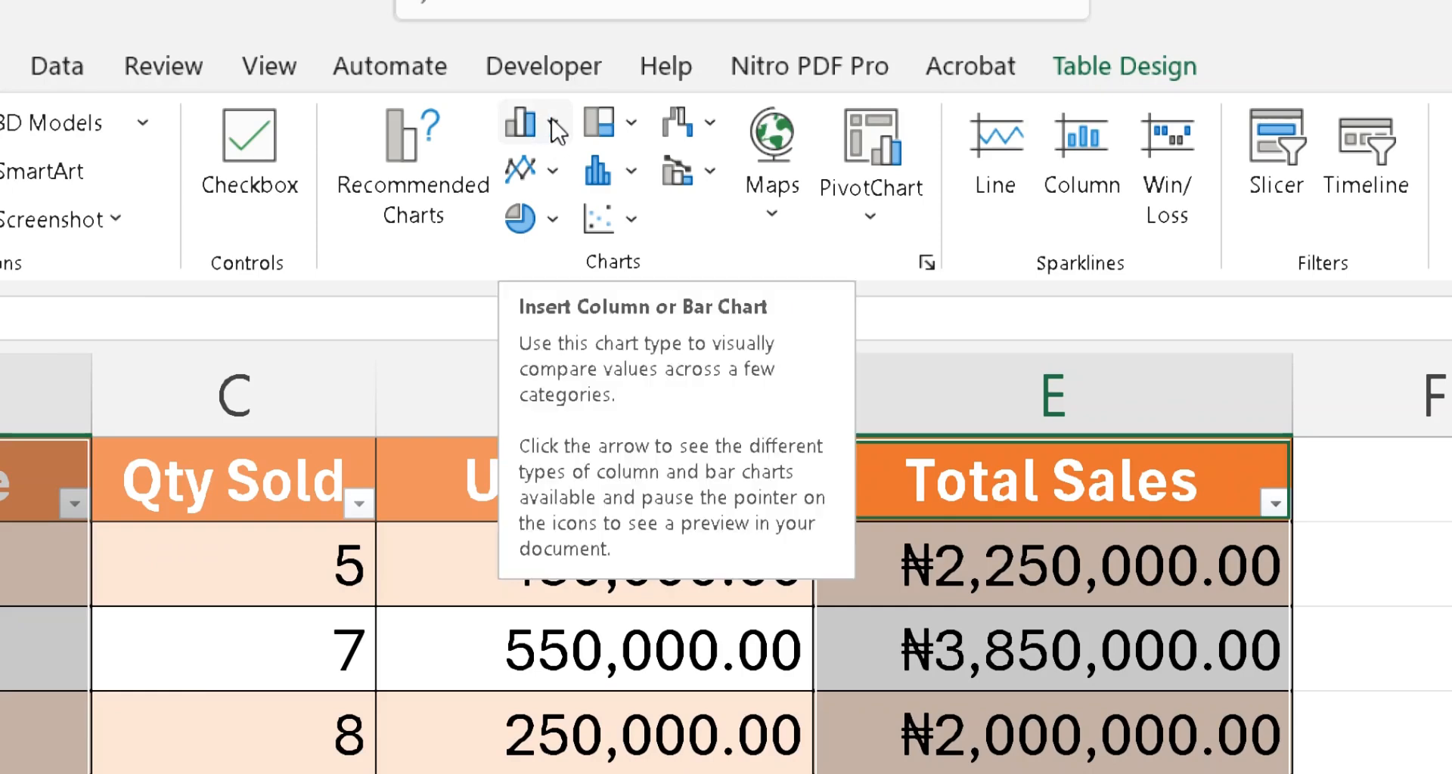
click(556, 127)
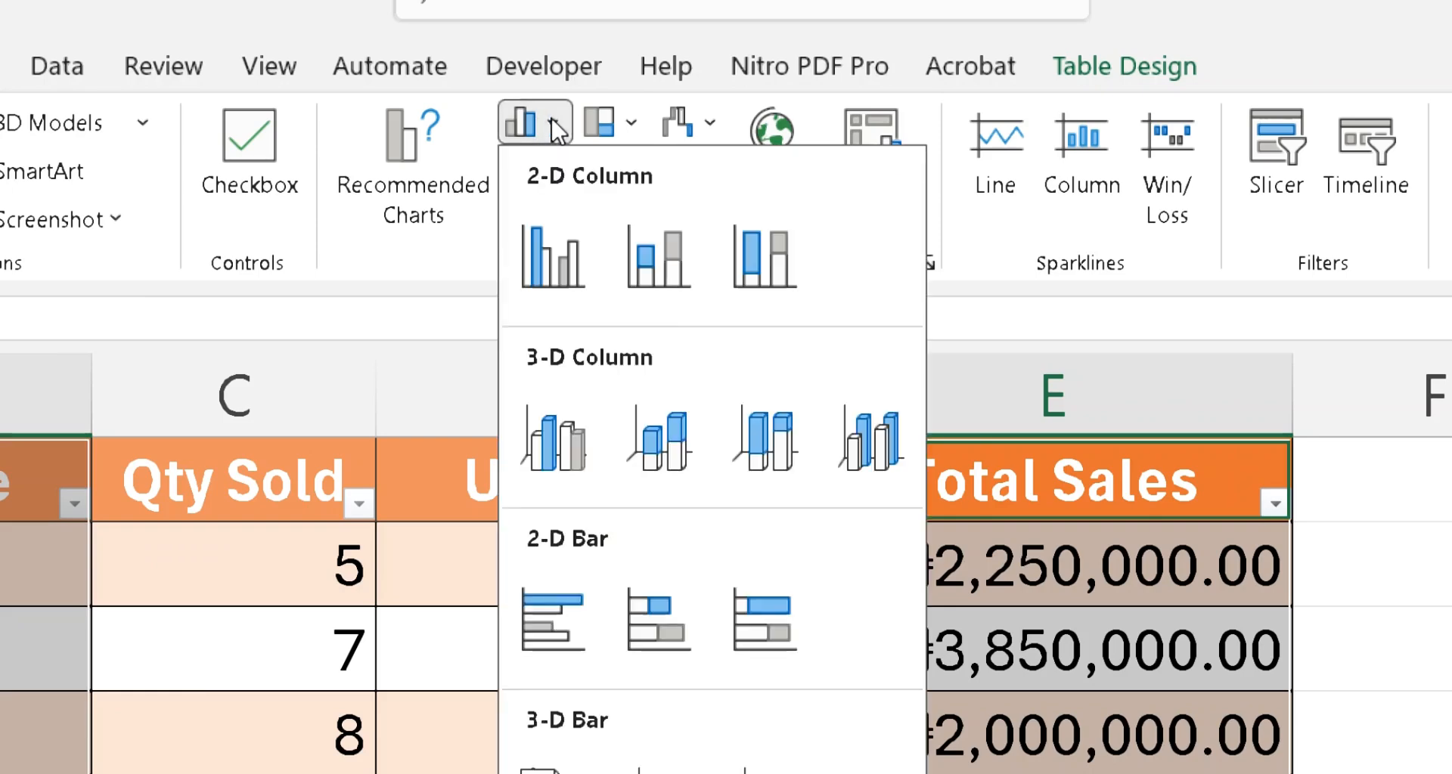
click(557, 271)
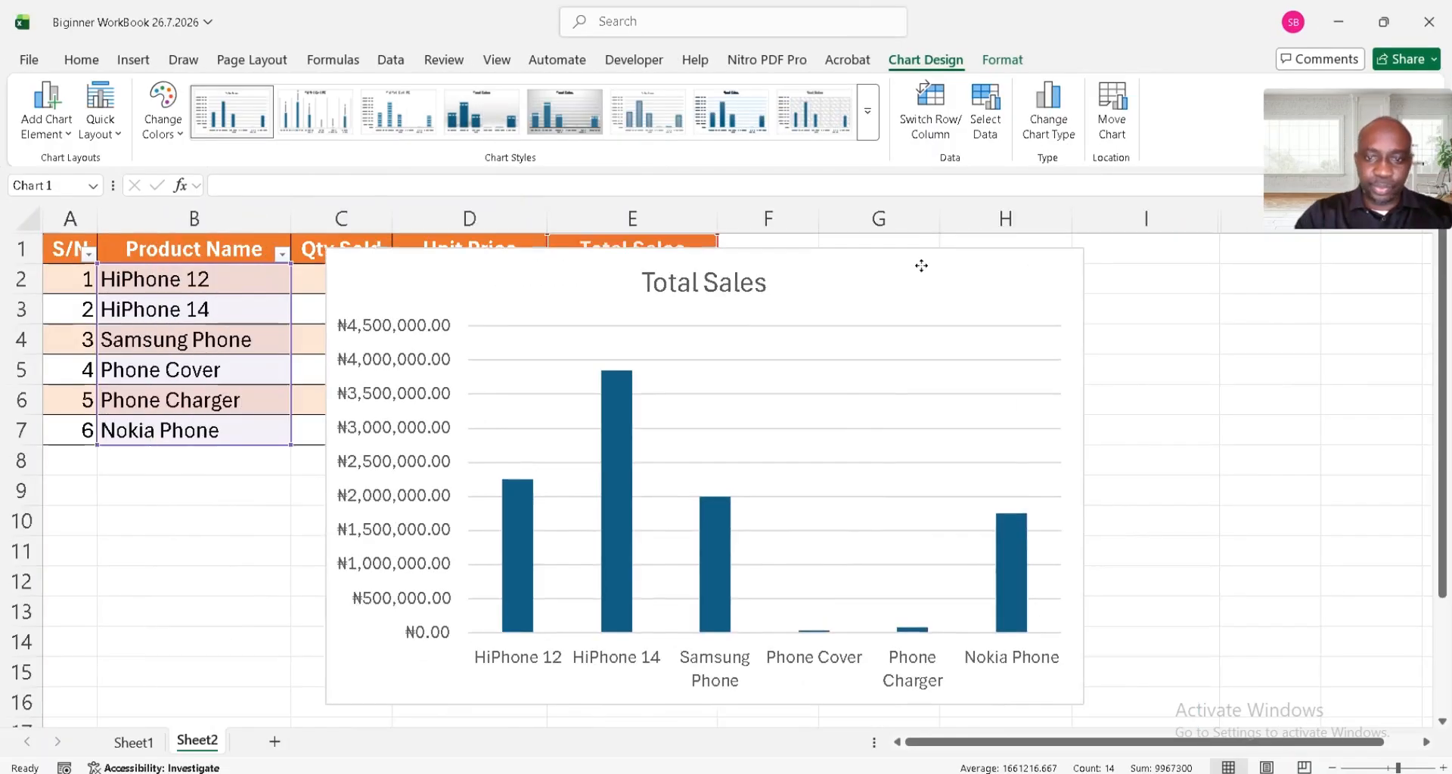
drag(920, 266, 1155, 266)
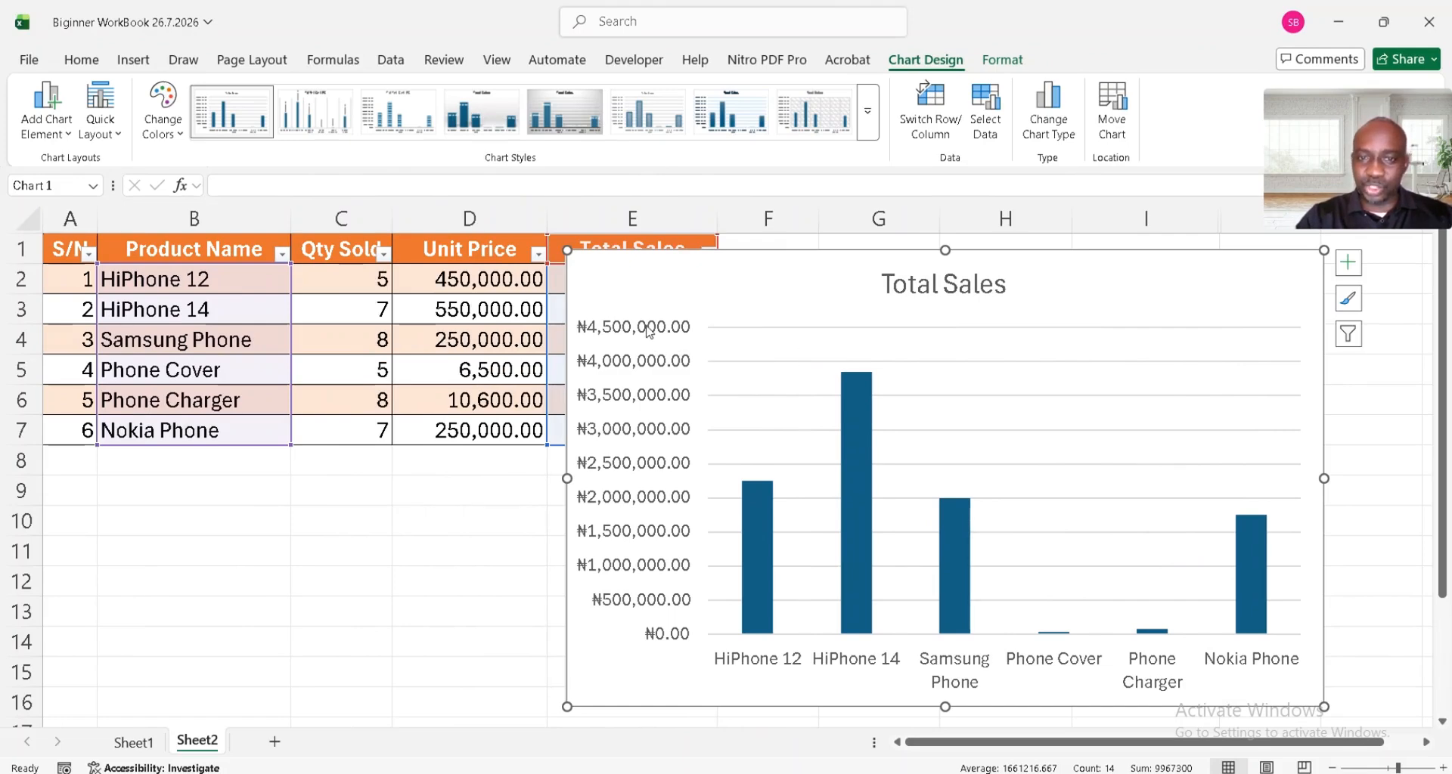
Step: Delete the vertical value axis and the horizontal gridlines from the Total Sales chart
mouse_move(868, 389)
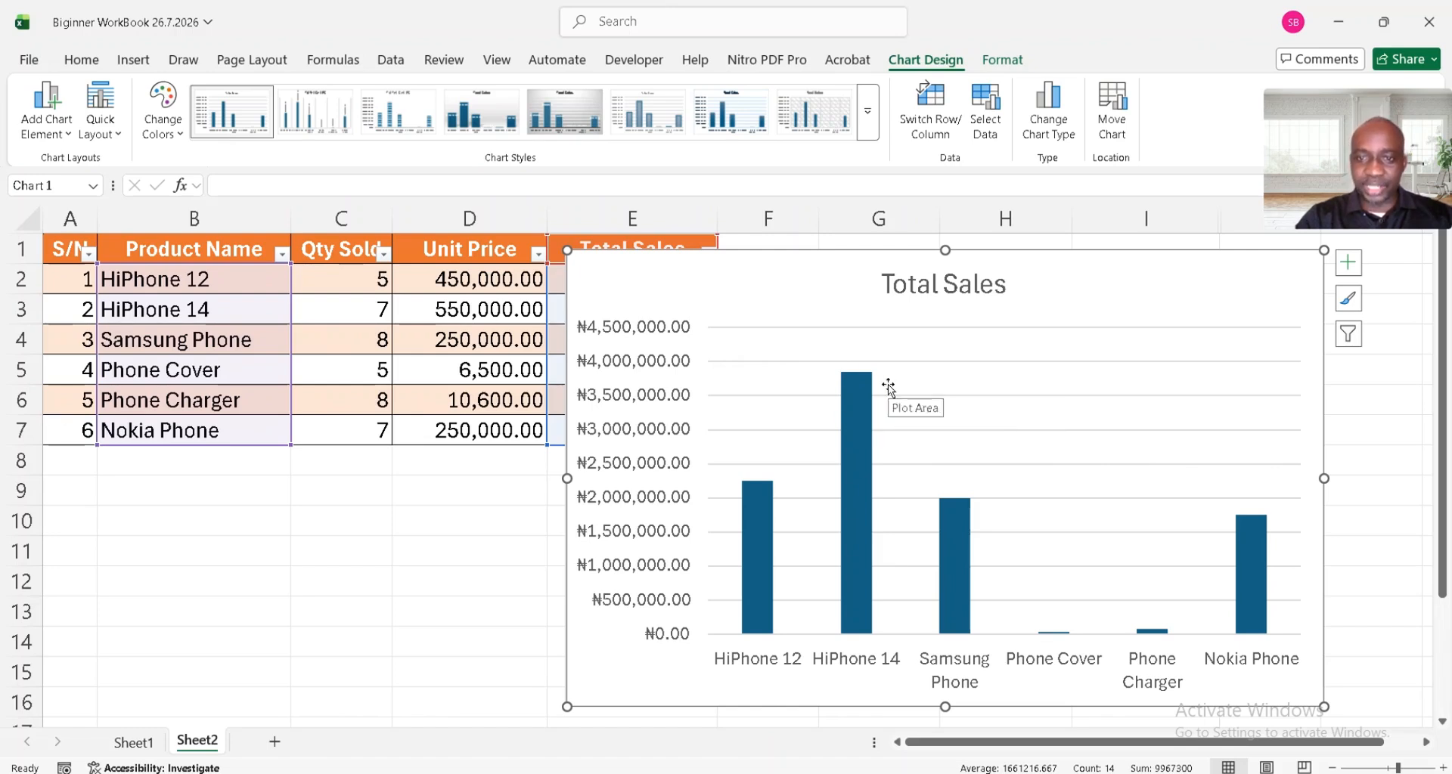
click(661, 326)
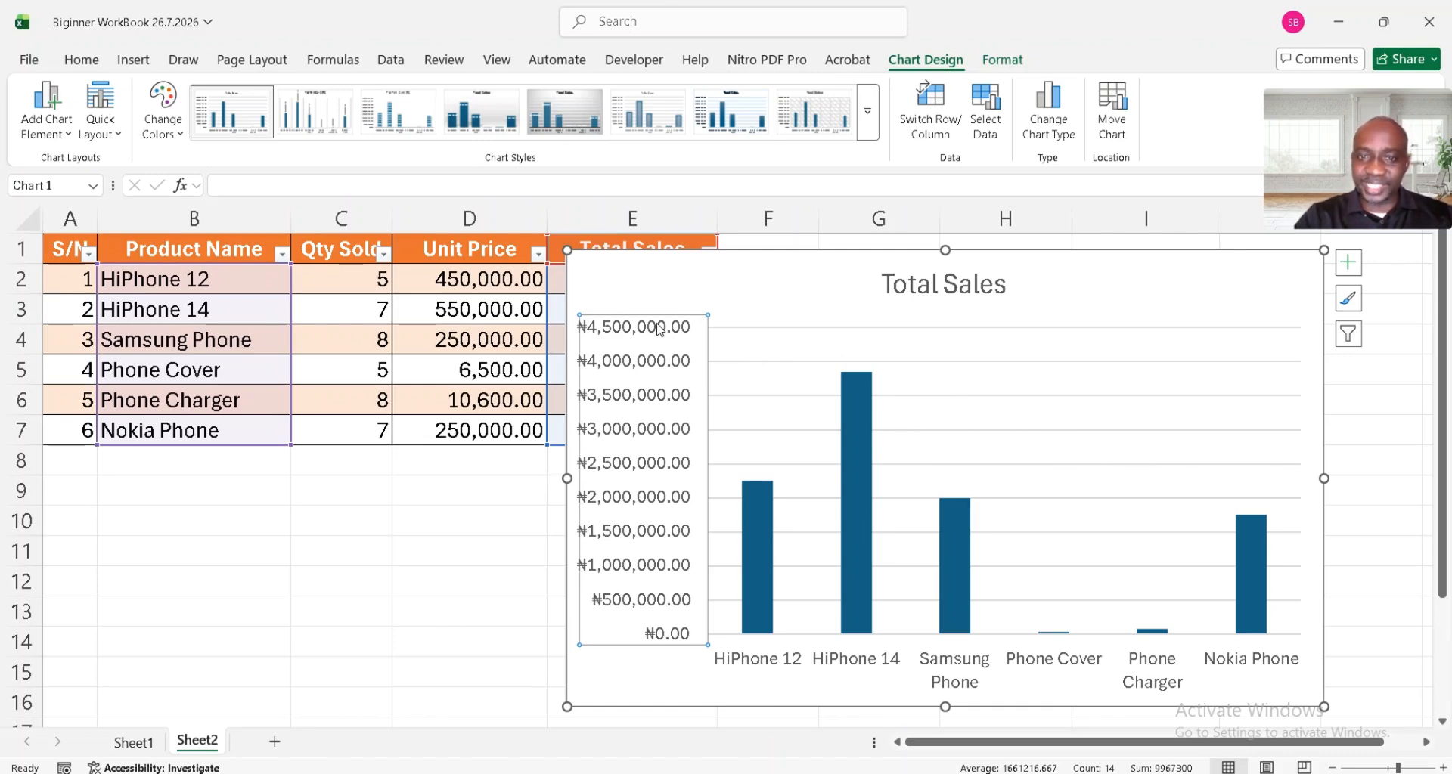
key(Delete)
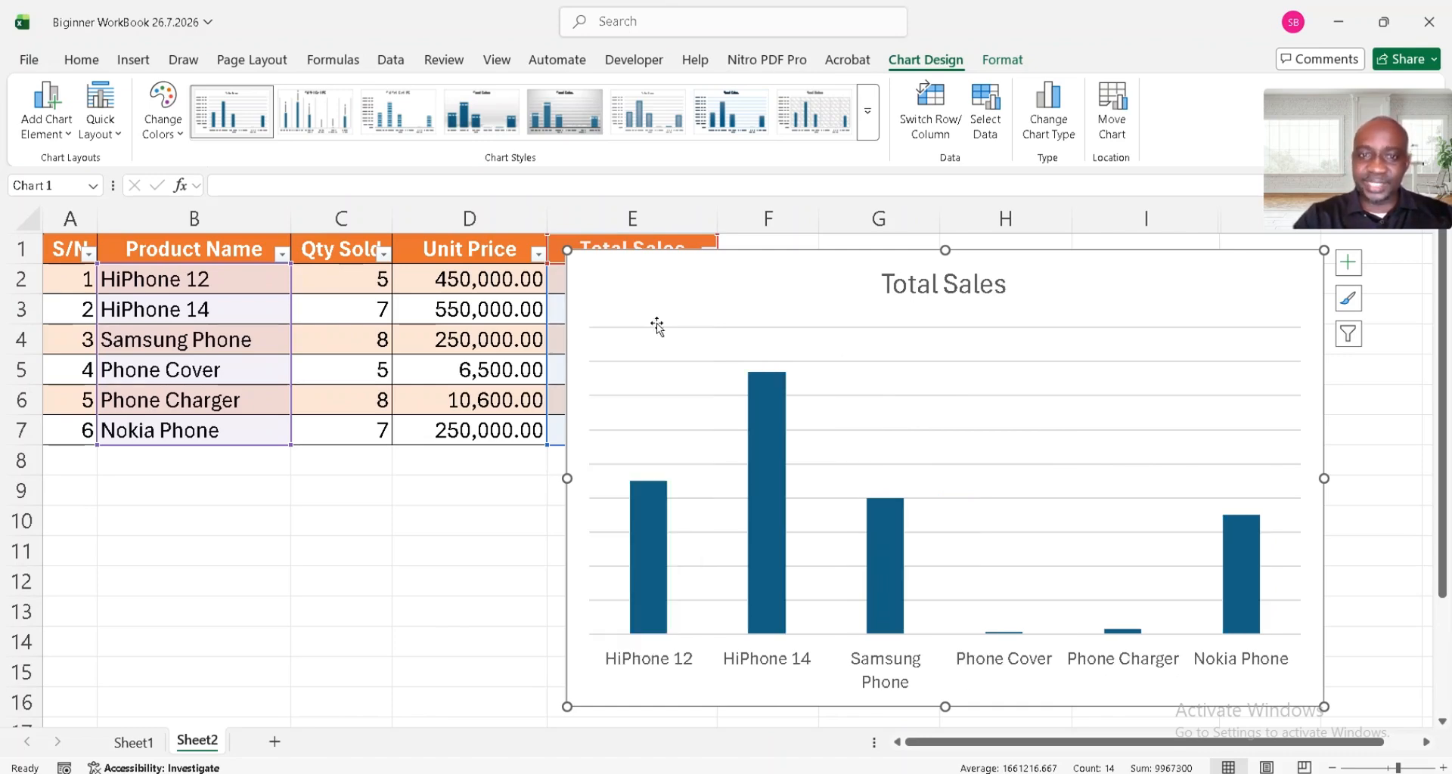
click(841, 333)
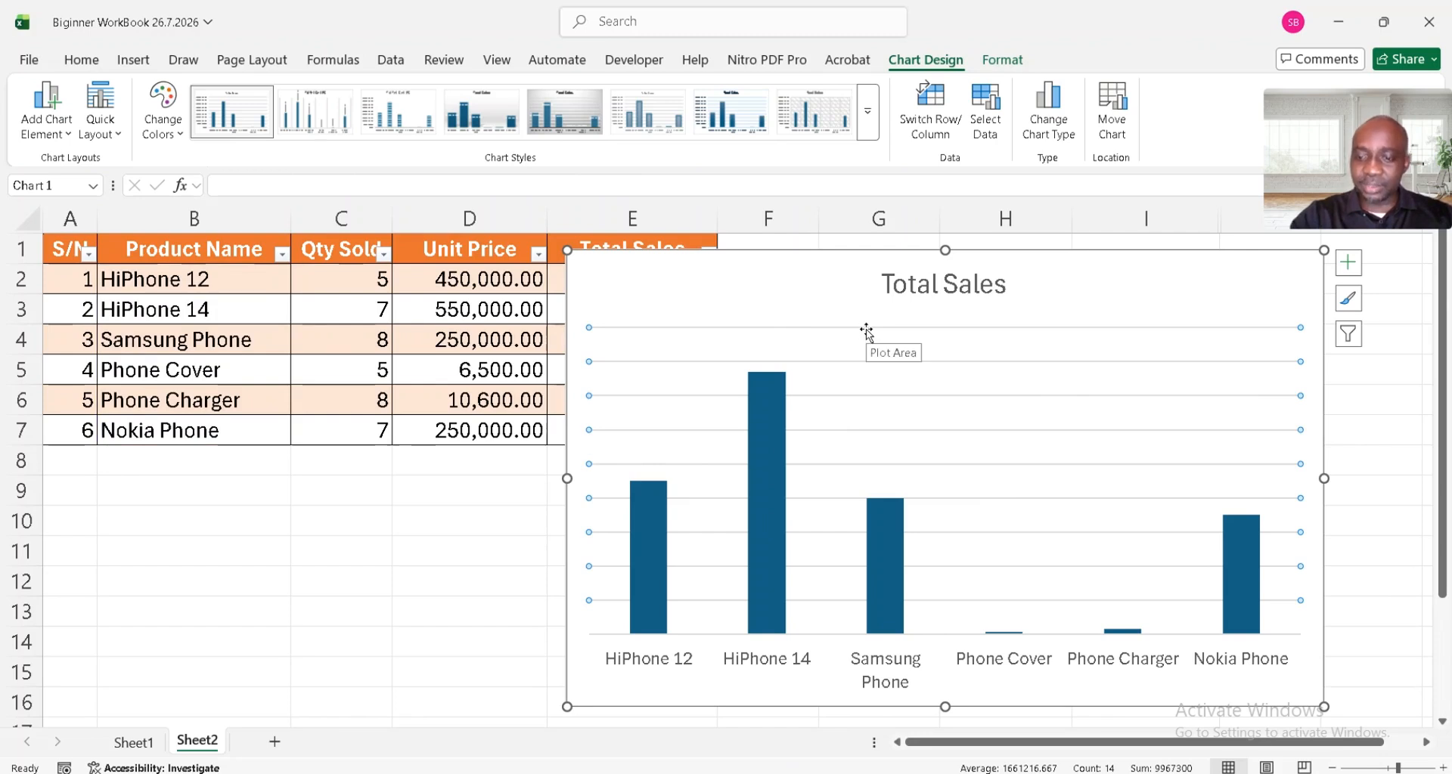
key(Escape)
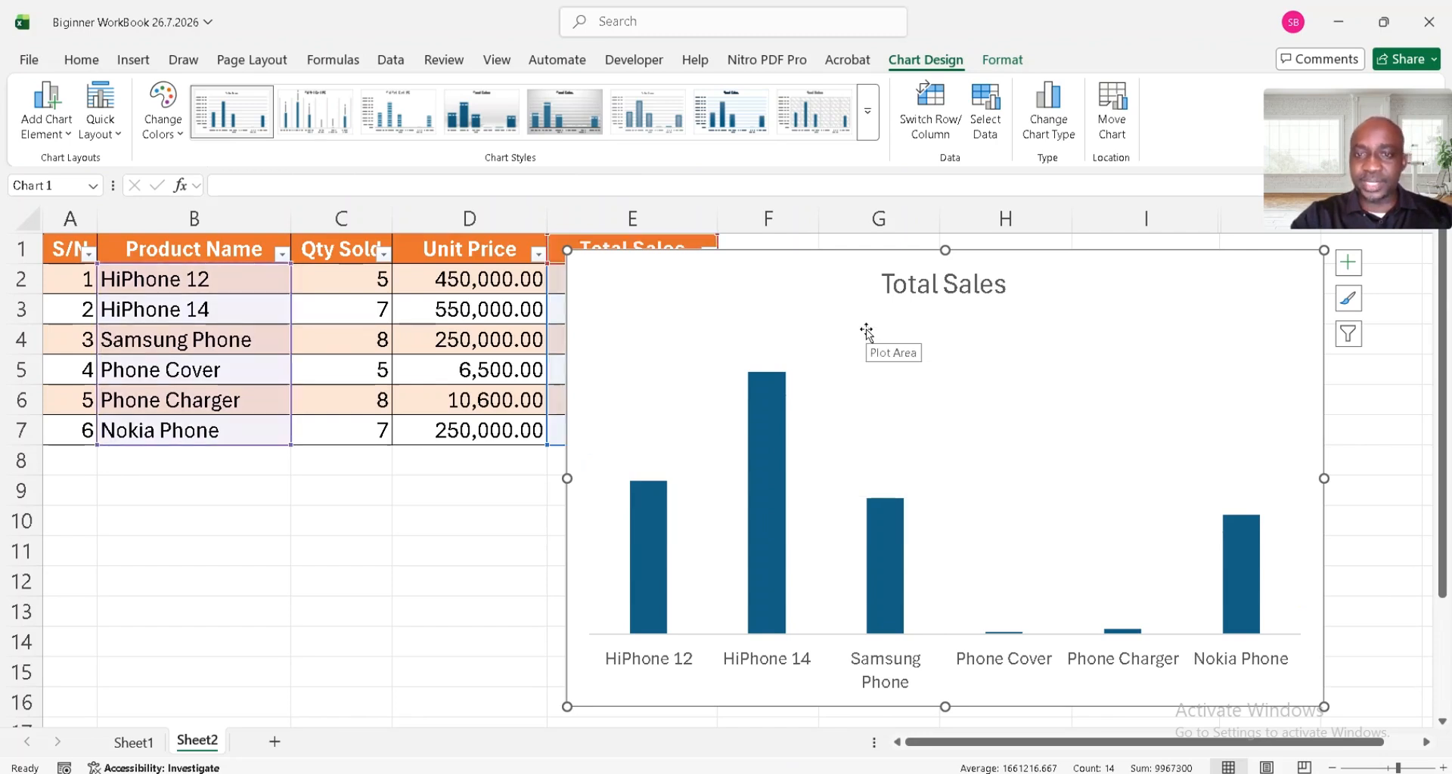
Step: Add data labels to the Total Sales columns in the chart
click(771, 400)
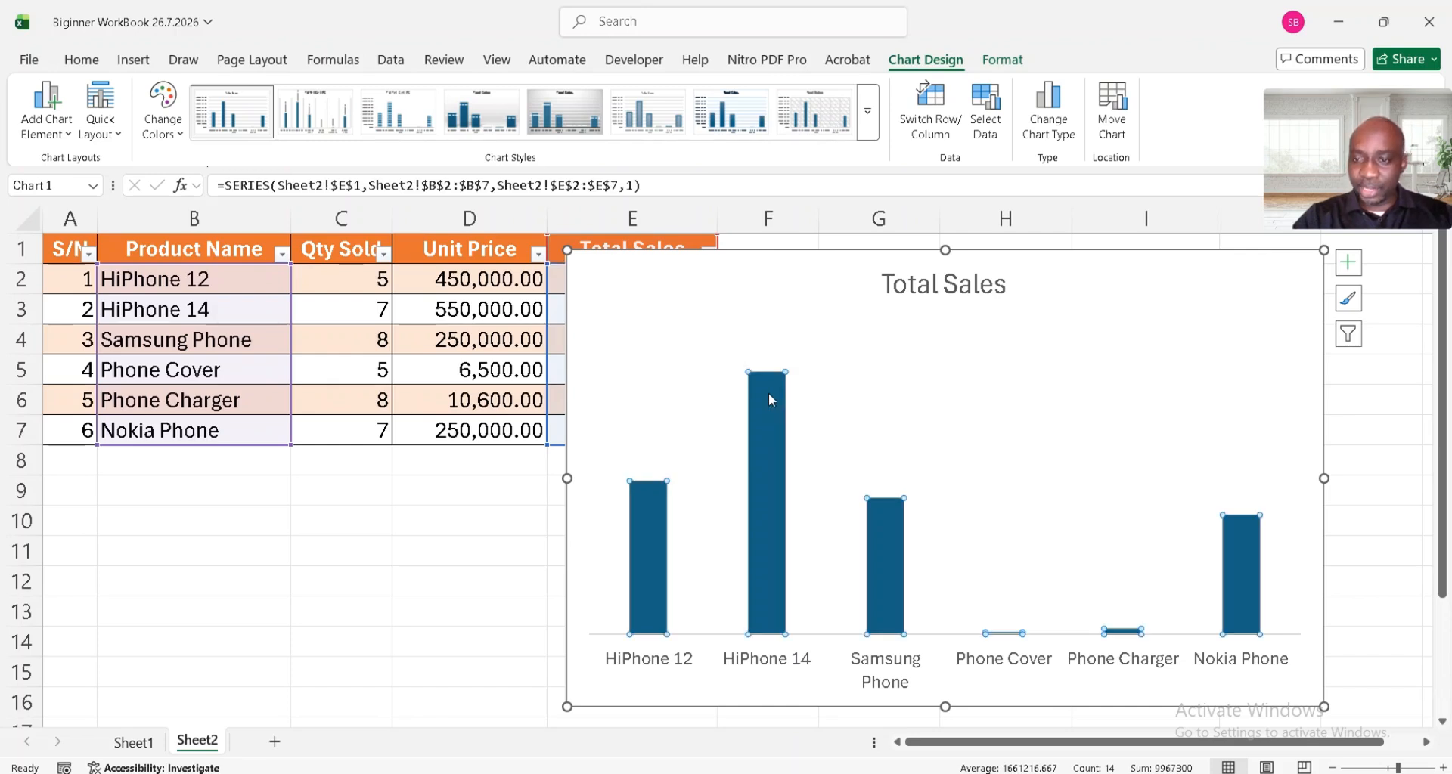
mouse_move(900, 512)
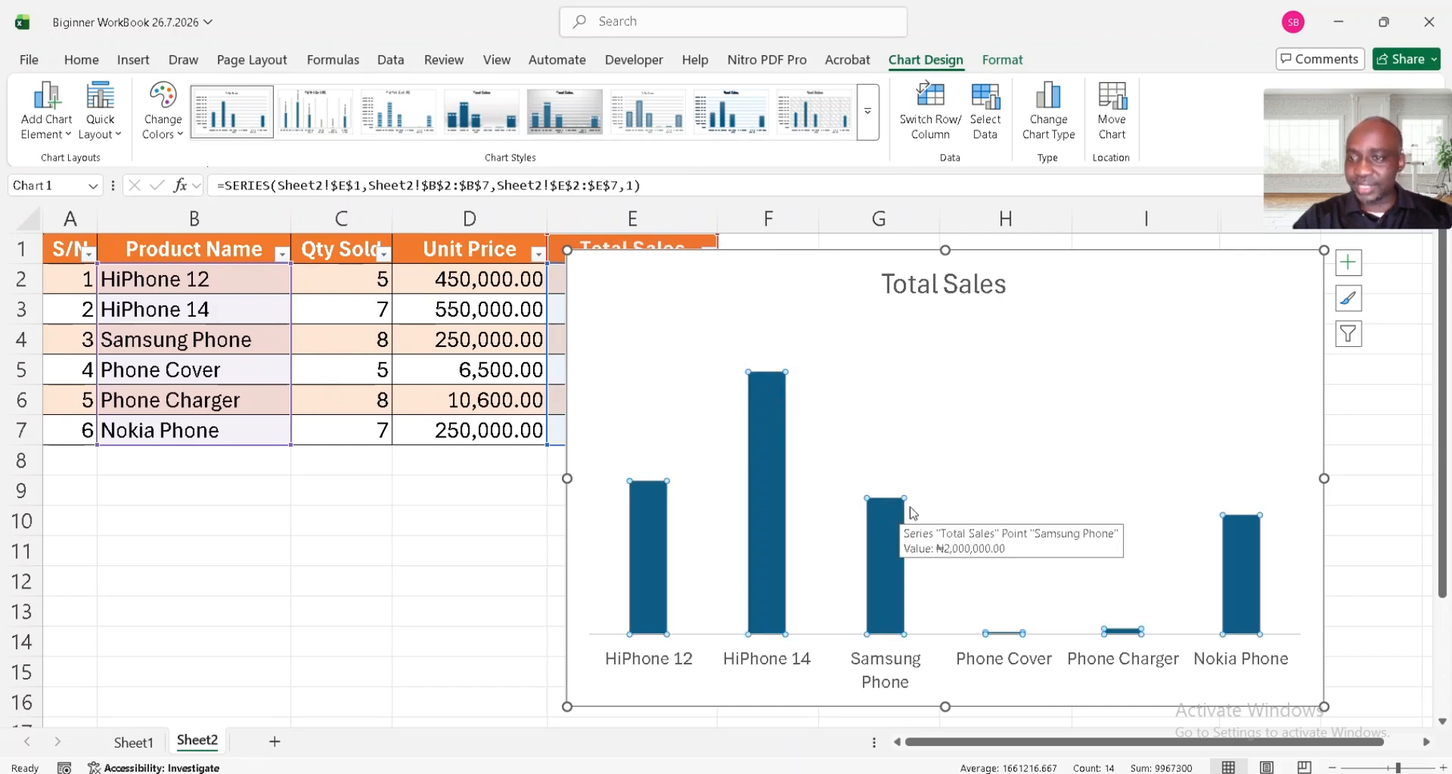
right_click(769, 384)
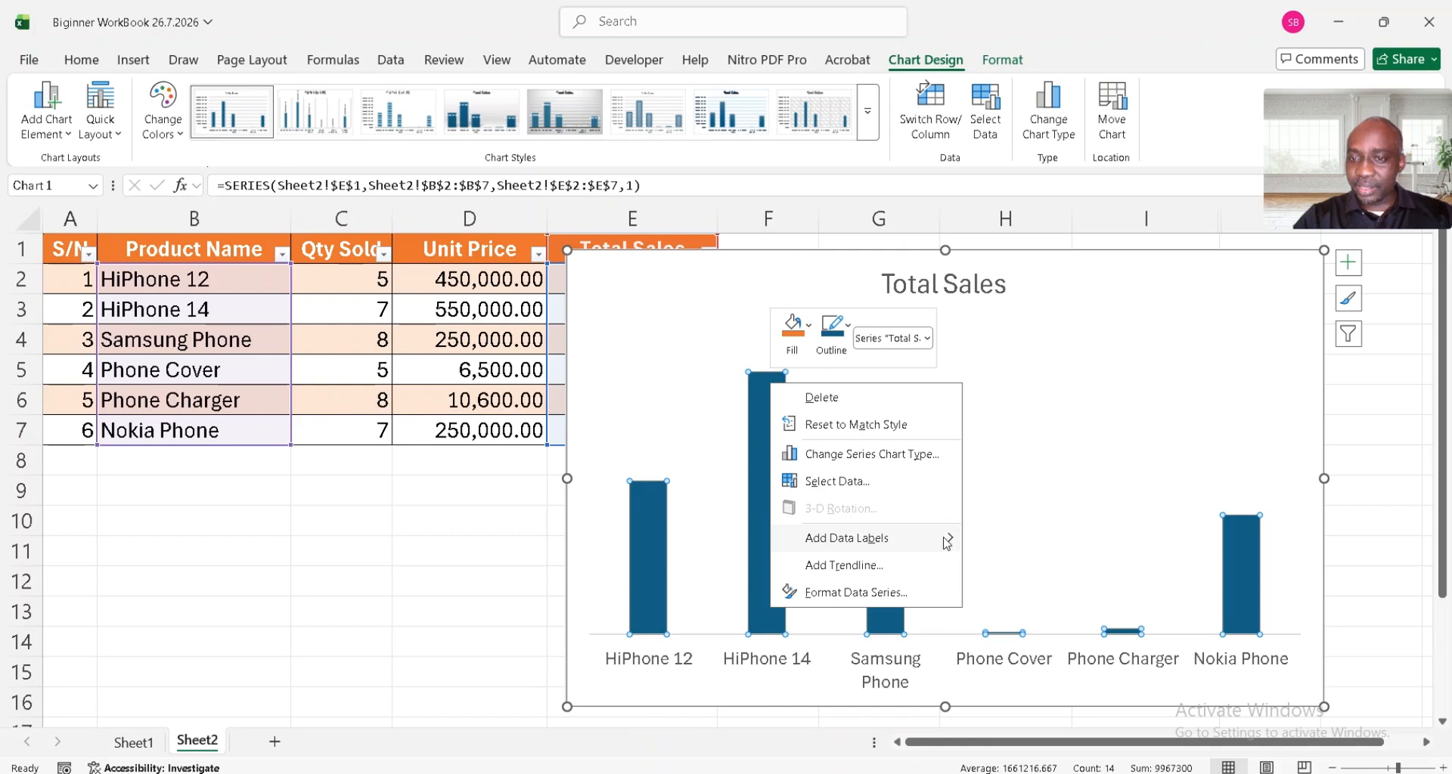
mouse_move(946, 541)
click(1039, 542)
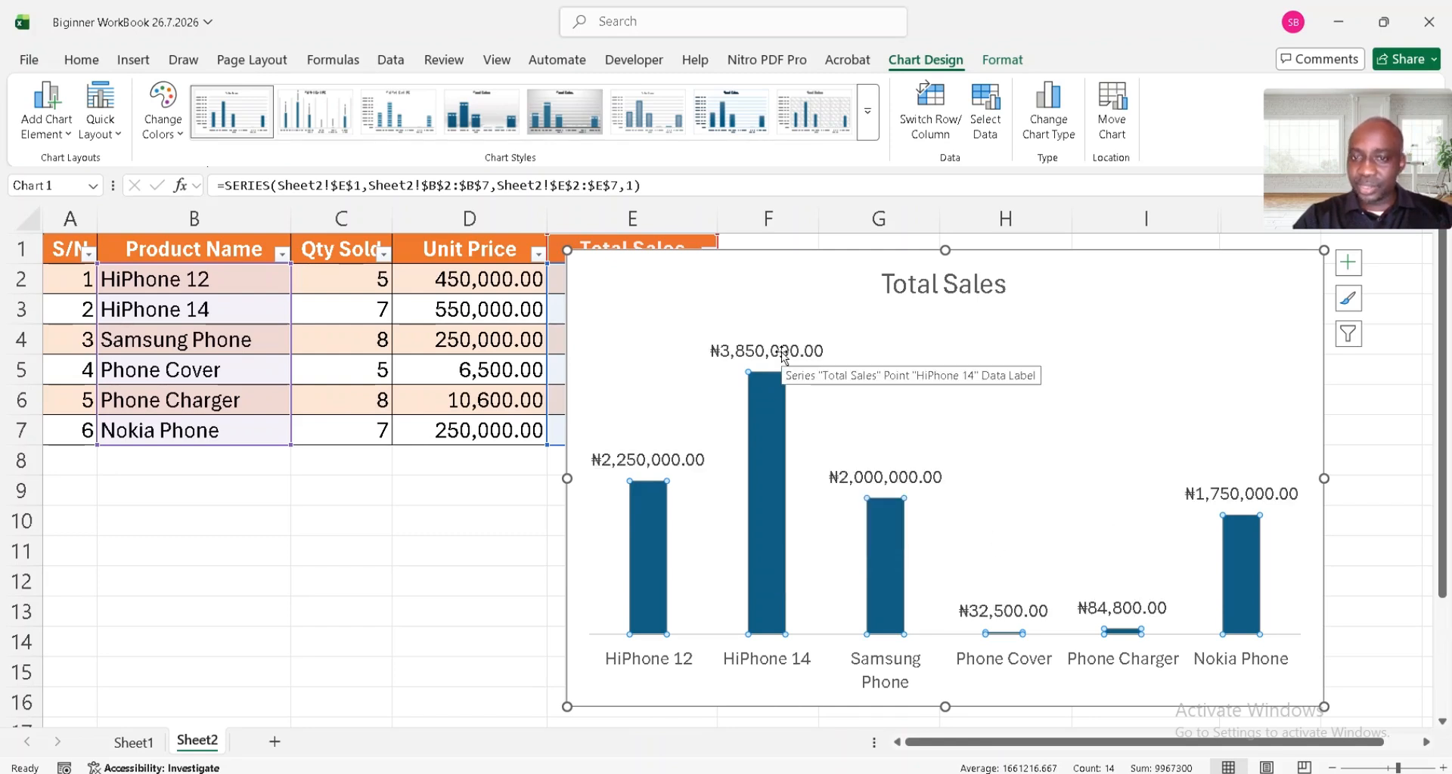
Step: Delete the chart's data labels and turn them back on as a chart element
click(782, 353)
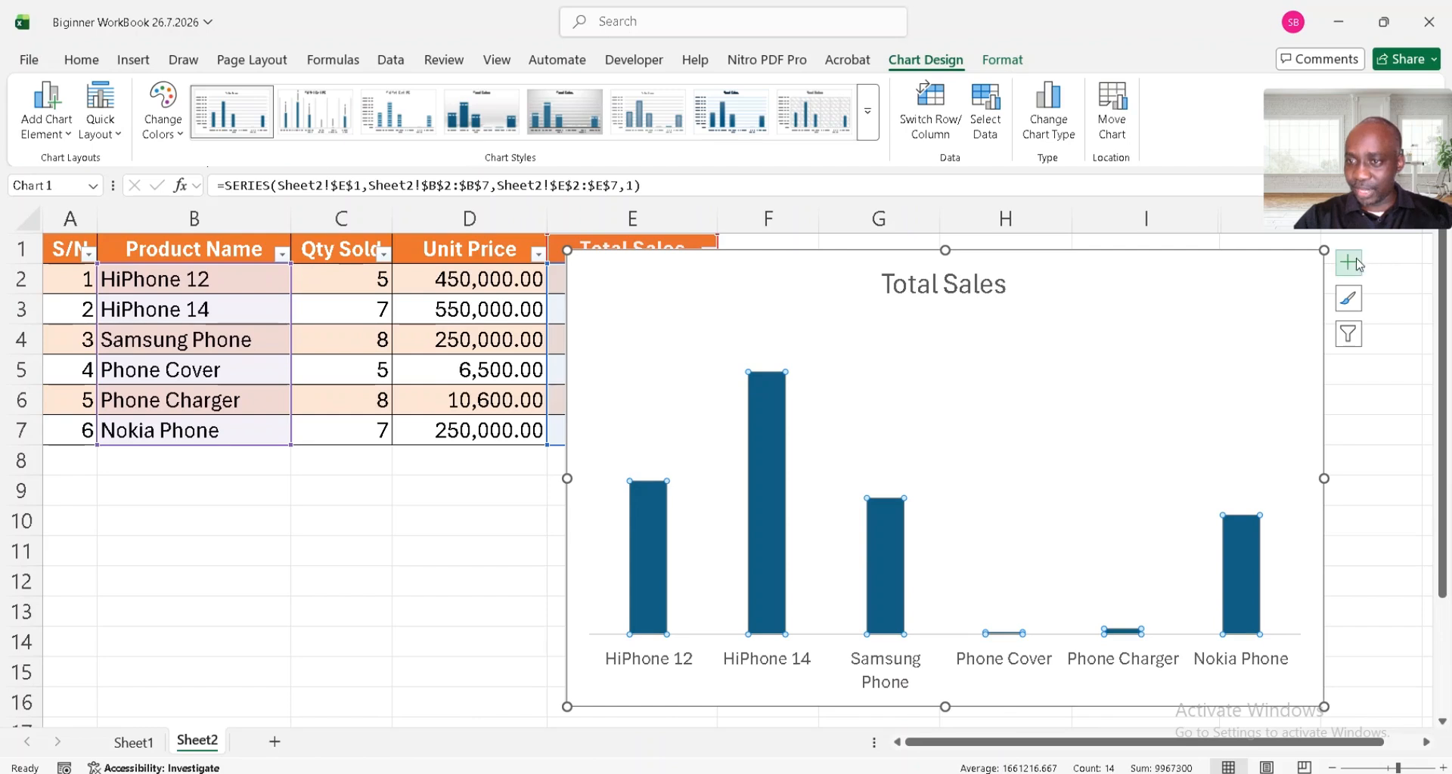
click(1352, 262)
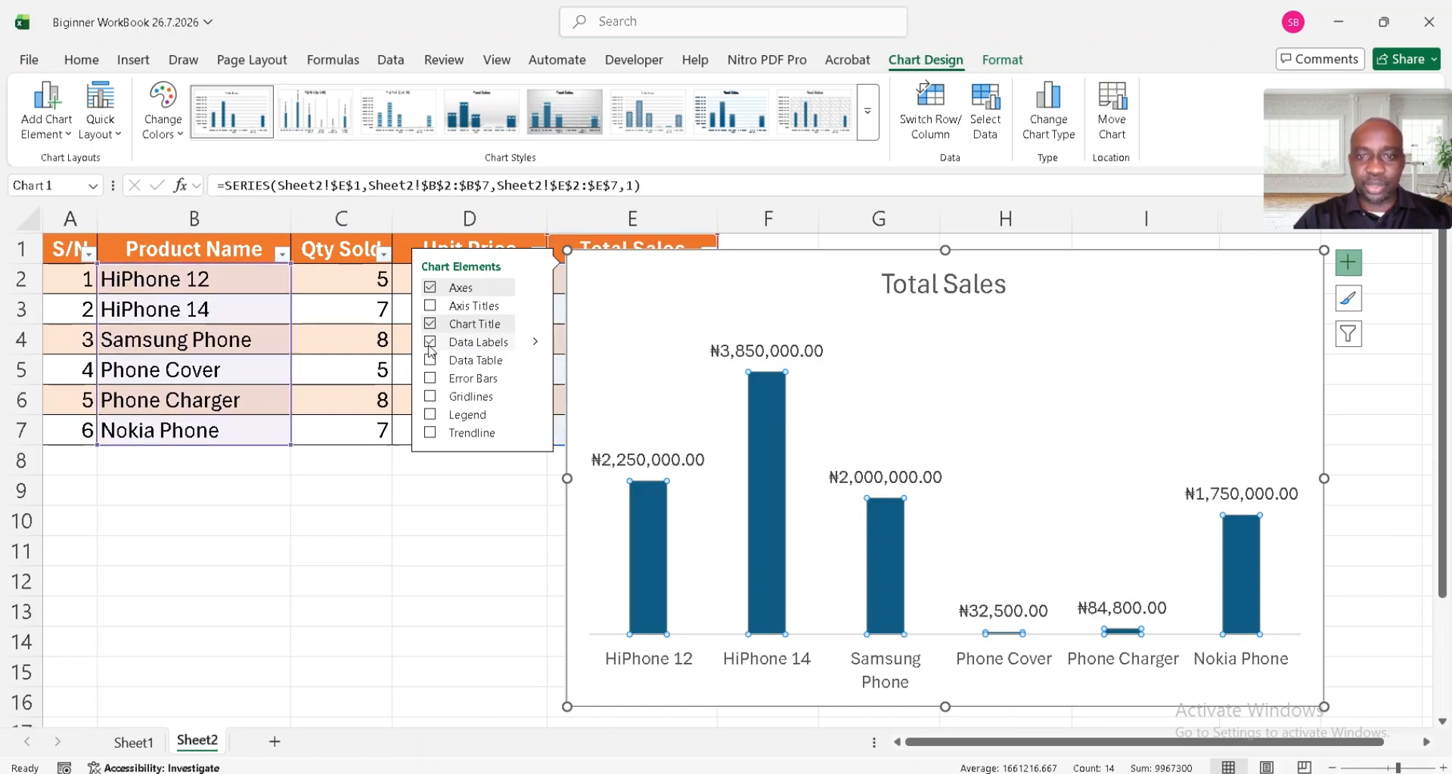
click(431, 344)
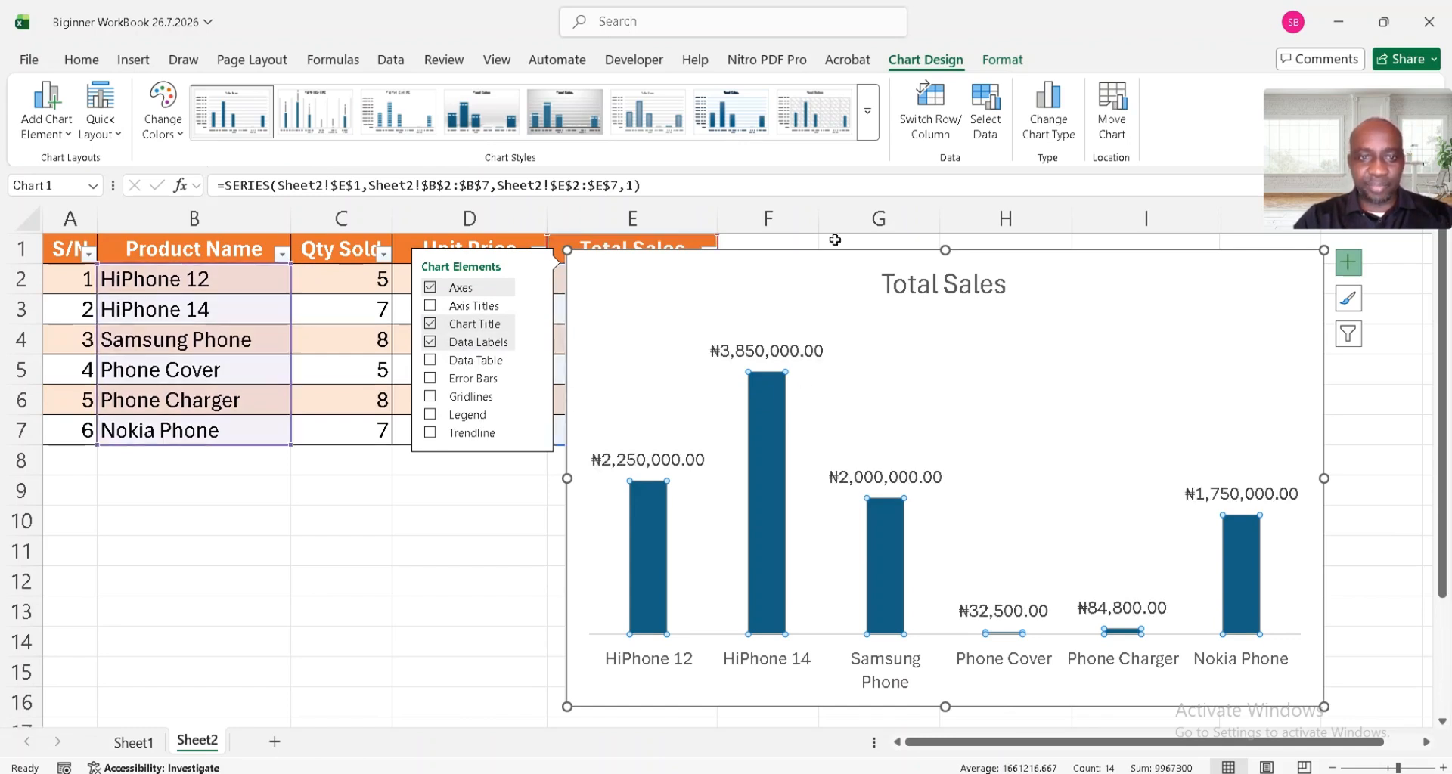
Step: Reposition the chart over columns C to H and try the grey gradient style before applying the style with translucent outlined columns
drag(846, 267, 1021, 264)
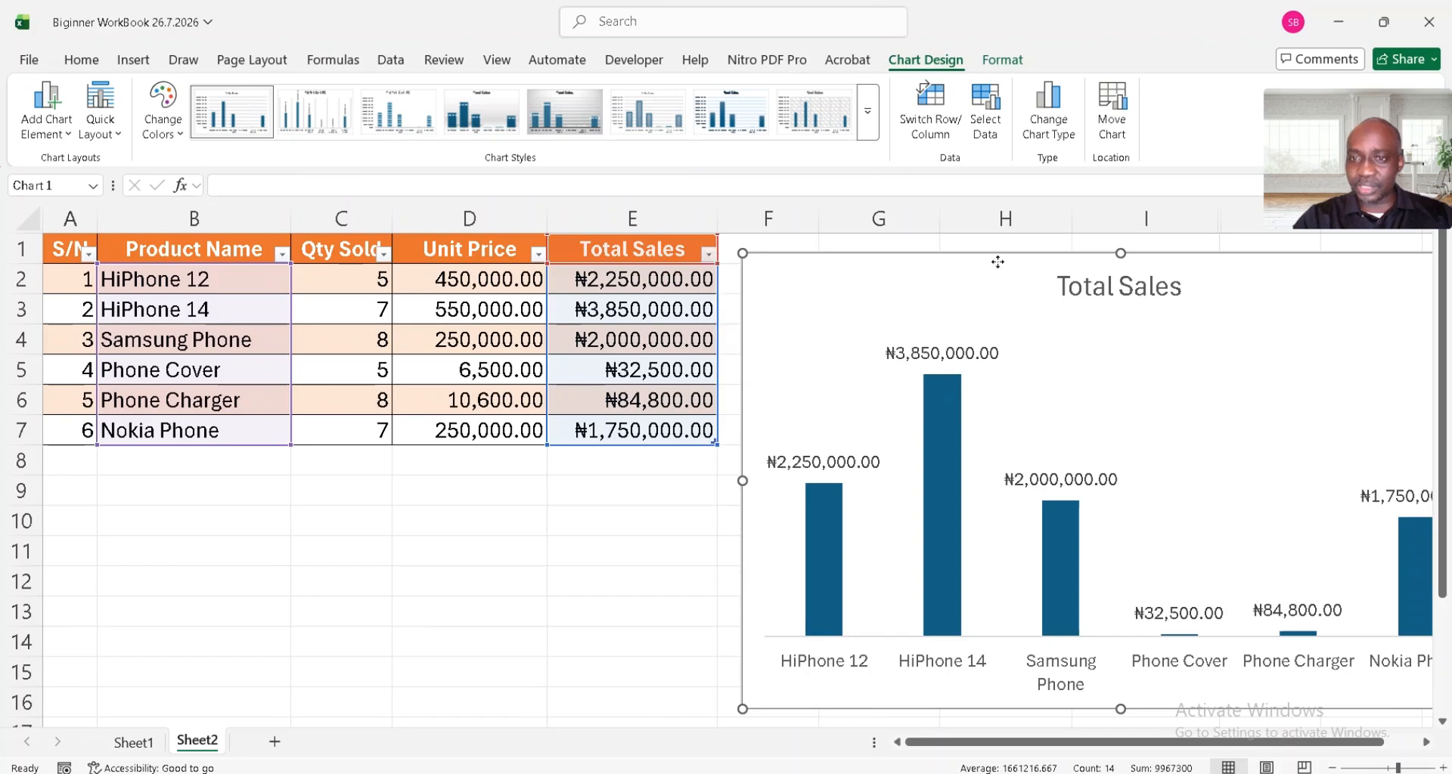
drag(997, 262, 634, 261)
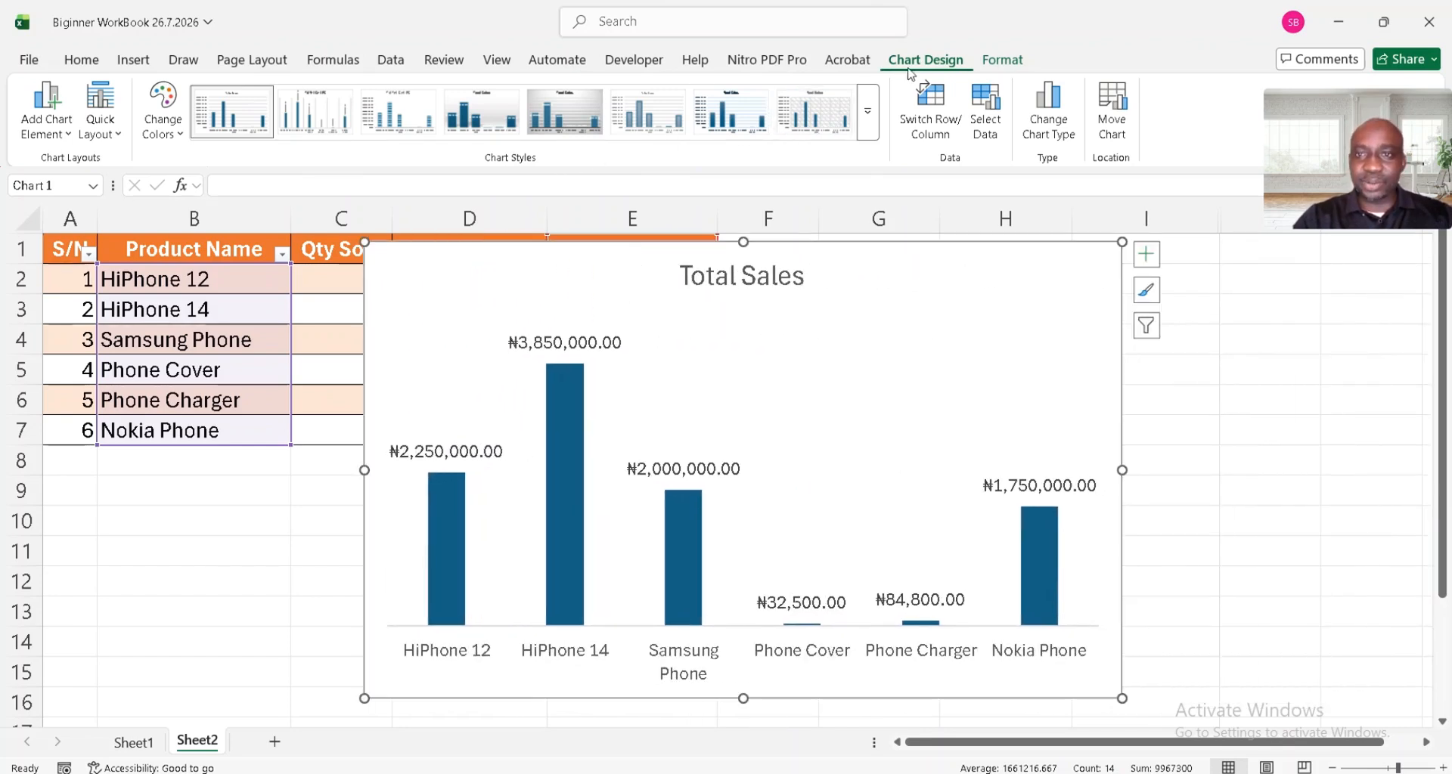
click(560, 115)
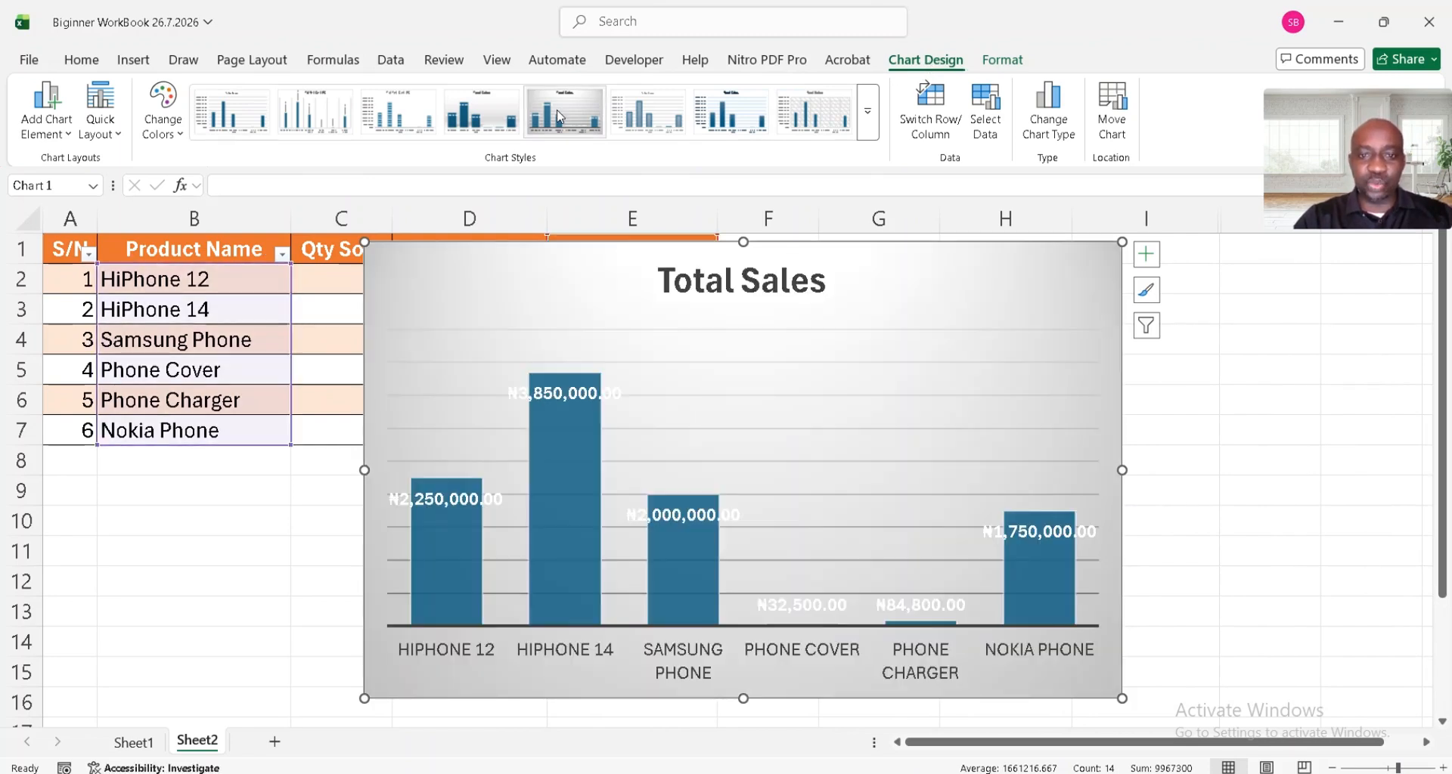
click(647, 121)
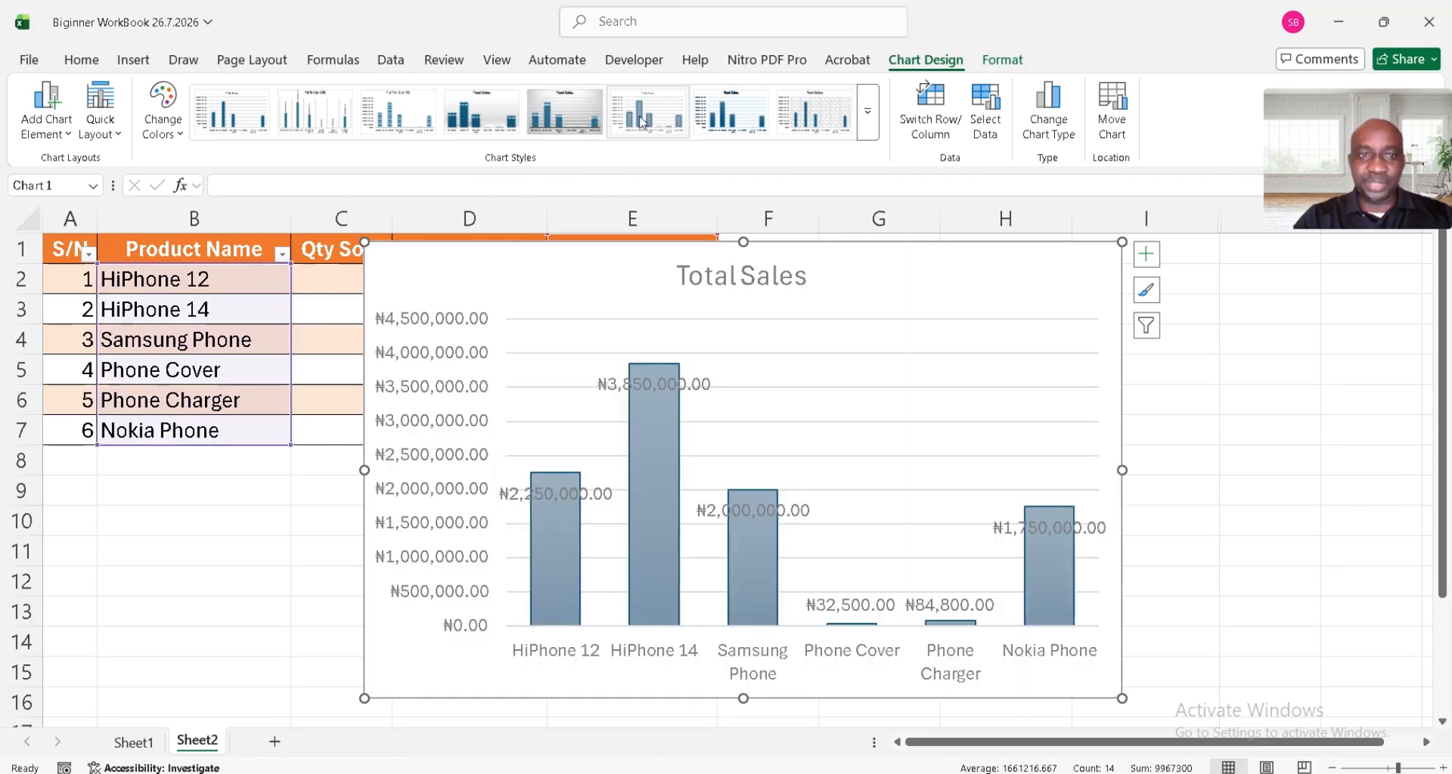
Step: Try the other chart styles on the Total Sales chart and settle on the dark gradient style with solid blue columns
click(240, 124)
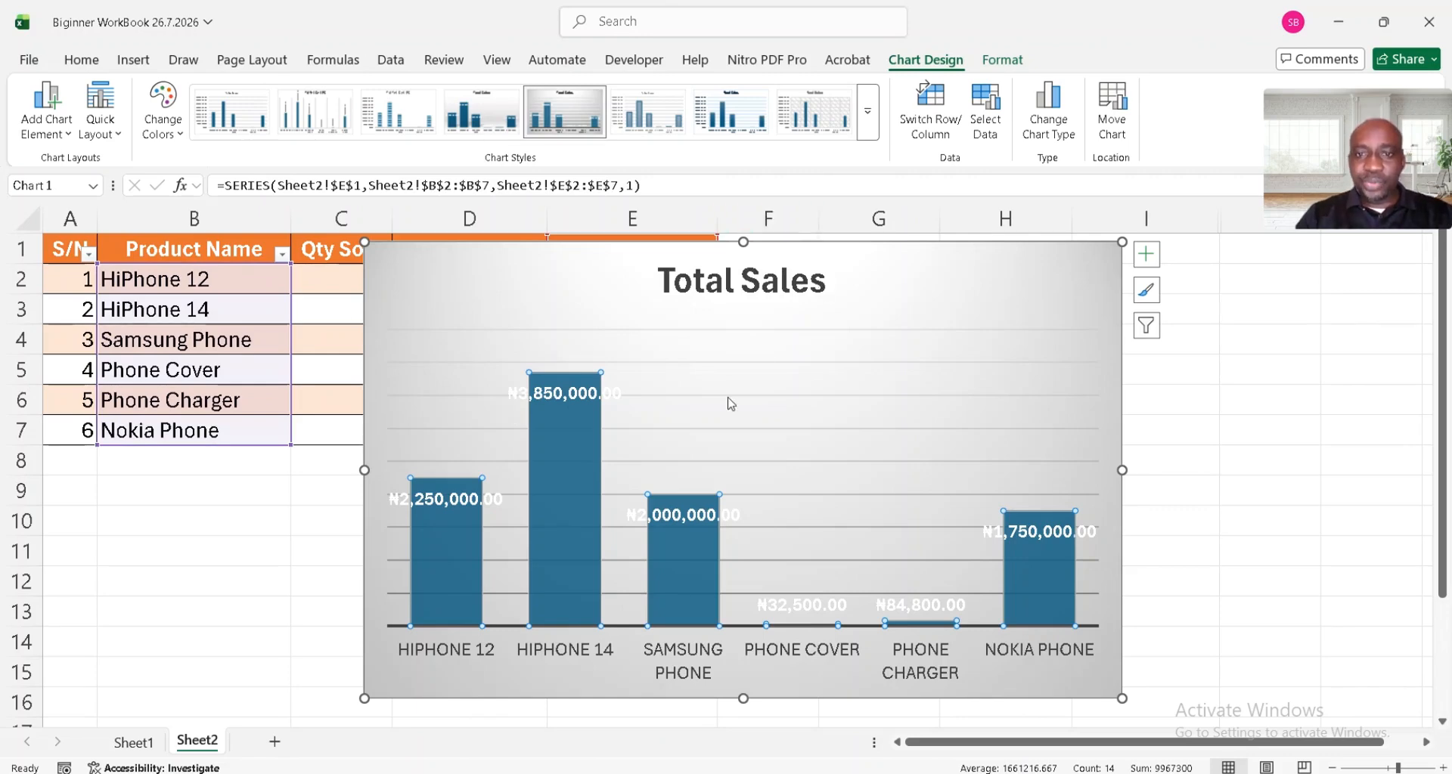
click(872, 114)
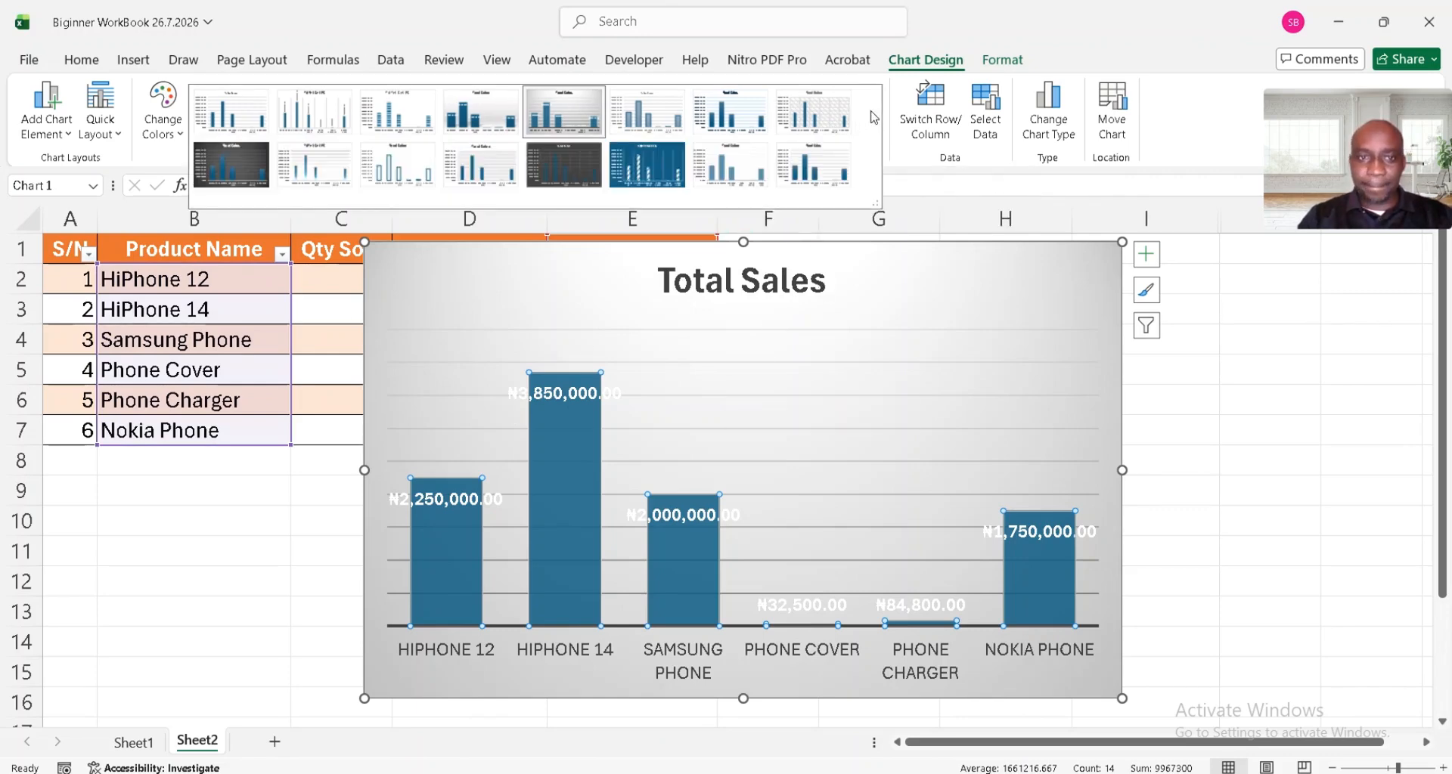
click(215, 172)
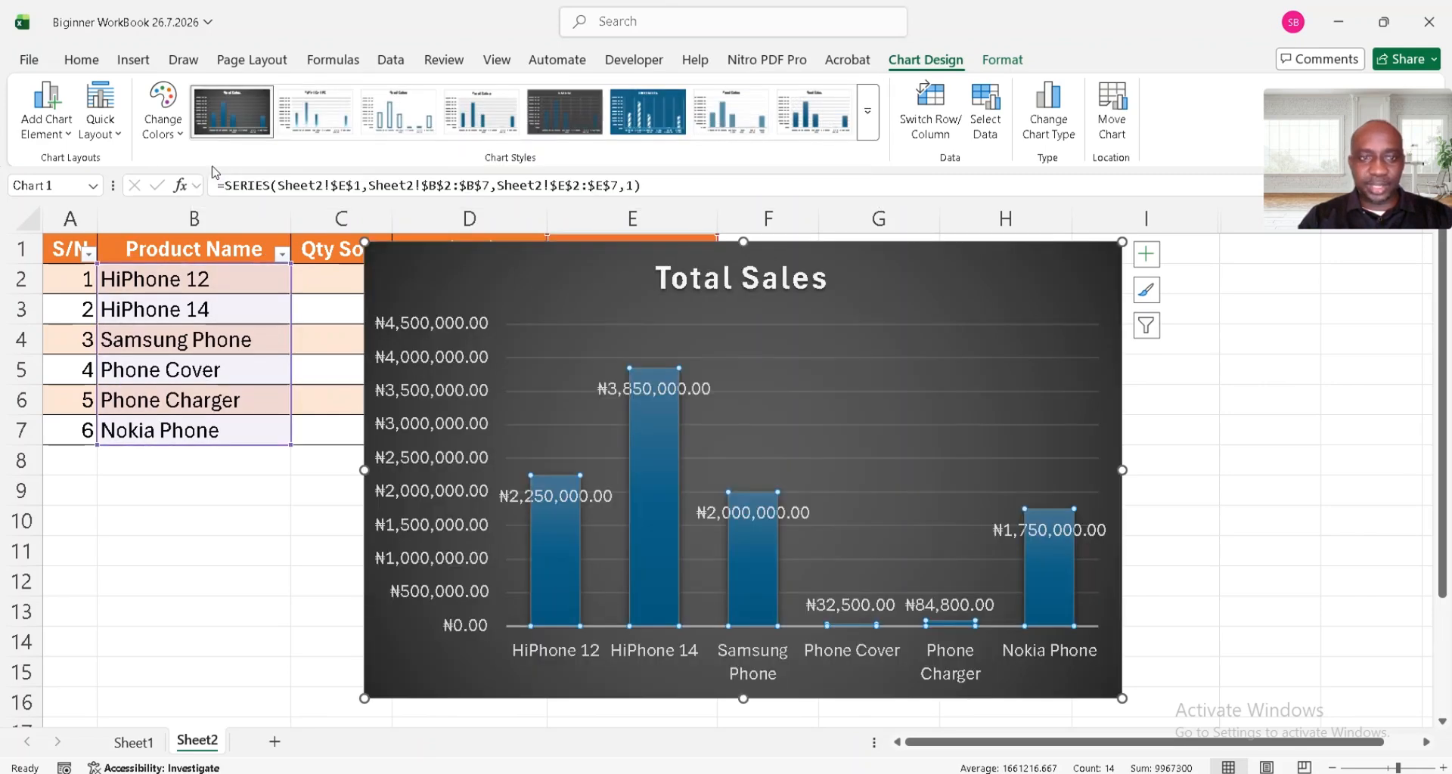
click(572, 123)
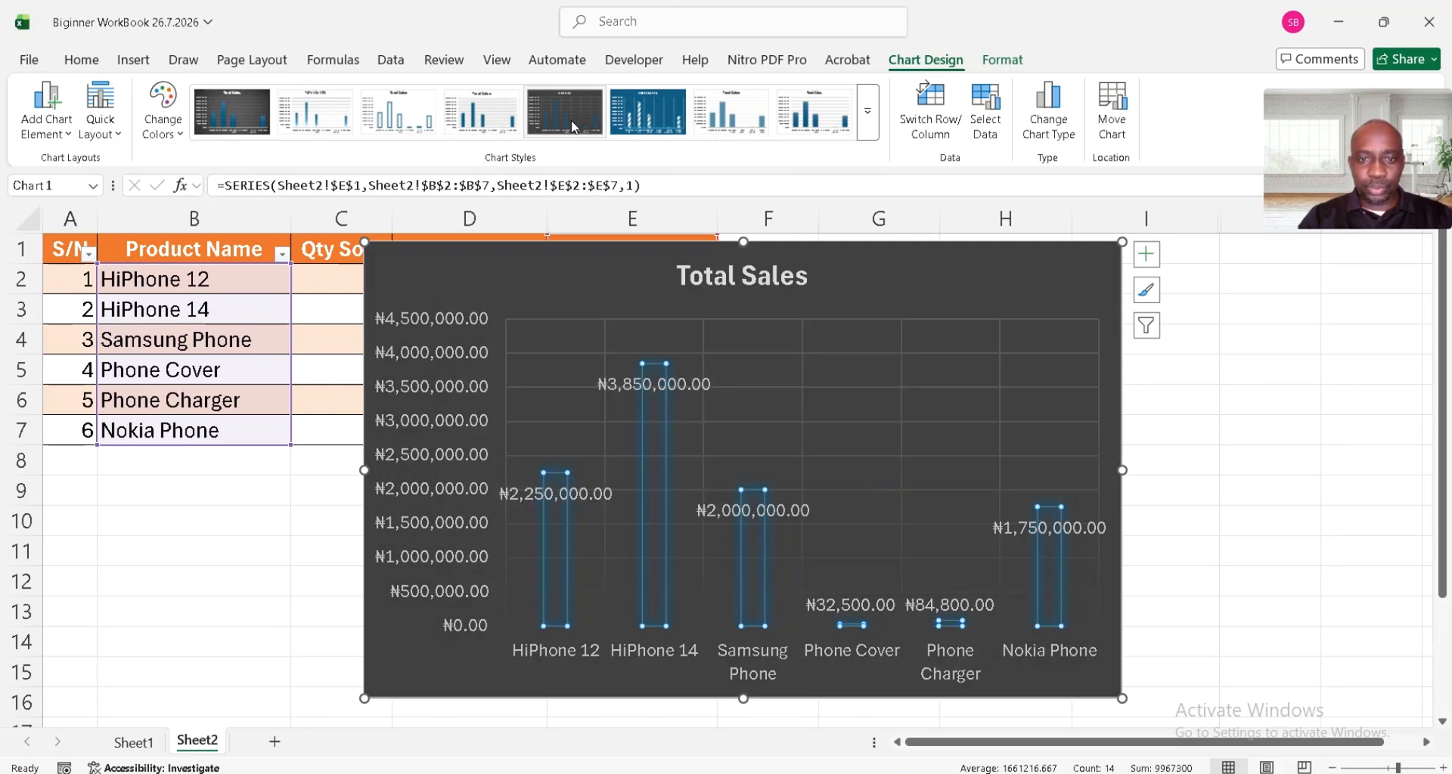
click(239, 119)
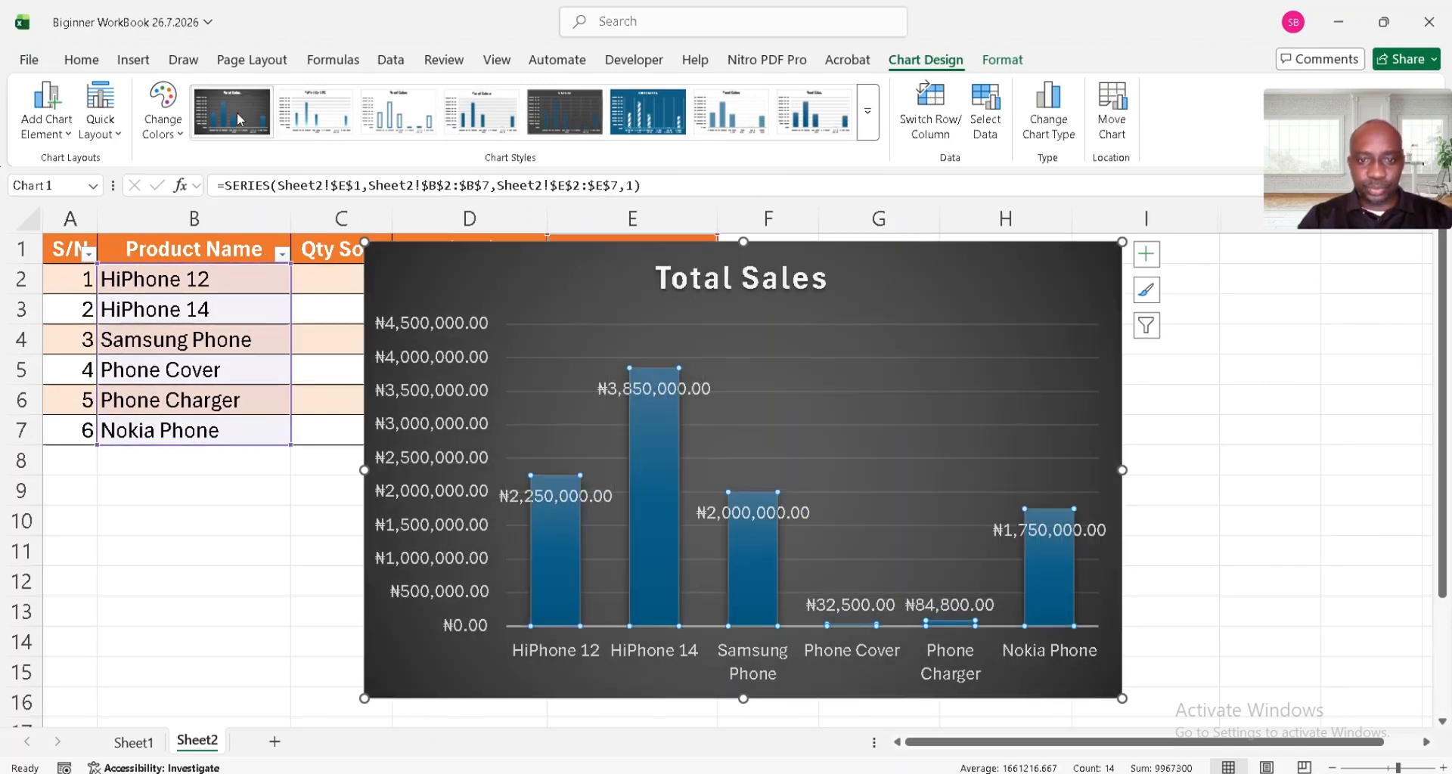
Step: Delete the vertical value axis from the Total Sales chart and move the chart clear of the table, beyond column I
click(420, 327)
key(Delete)
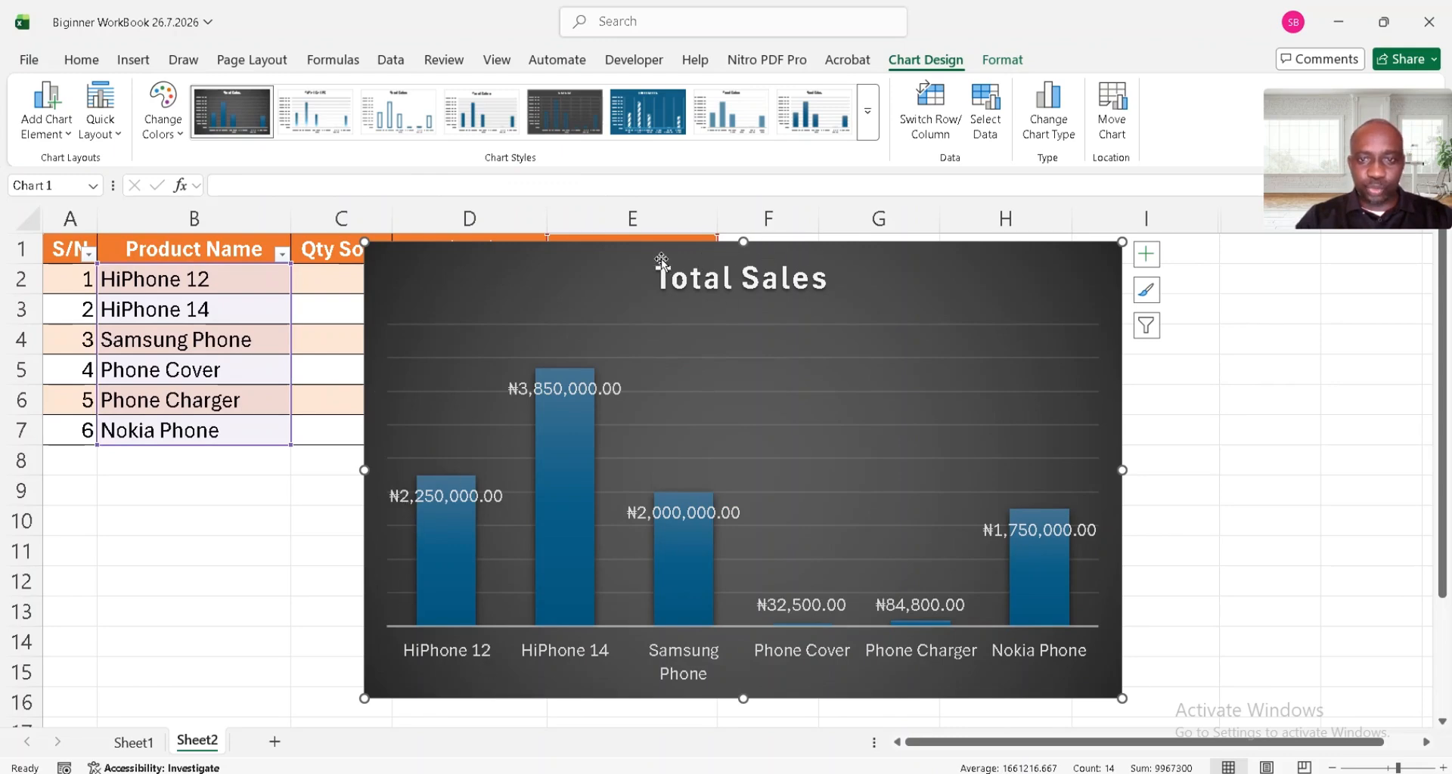
mouse_move(632, 254)
mouse_down()
mouse_move(522, 279)
mouse_move(411, 374)
mouse_move(900, 261)
mouse_move(1004, 255)
mouse_up()
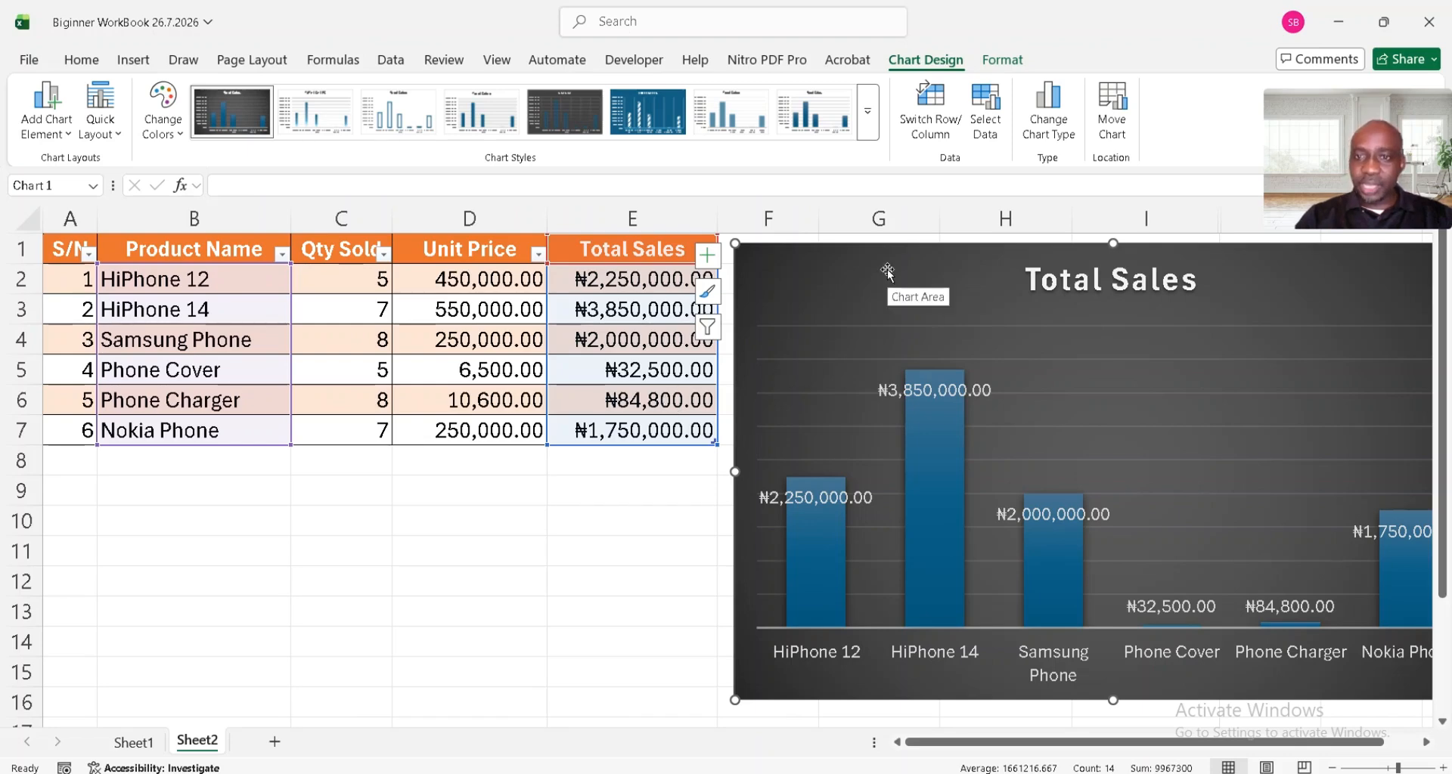
drag(887, 270, 1363, 595)
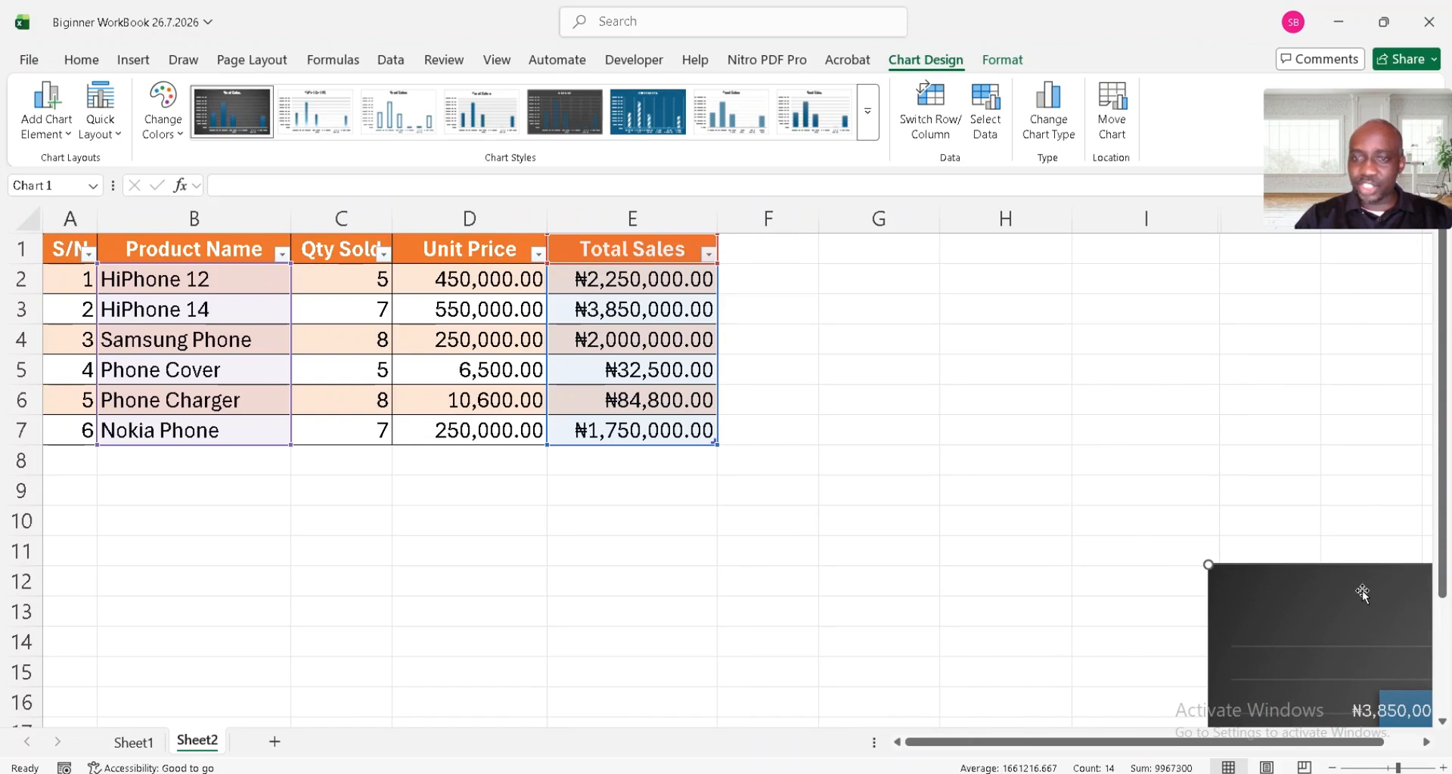
Step: Insert a 2-D pie chart from the Product Name and Qty Sold columns, including their headers
click(160, 244)
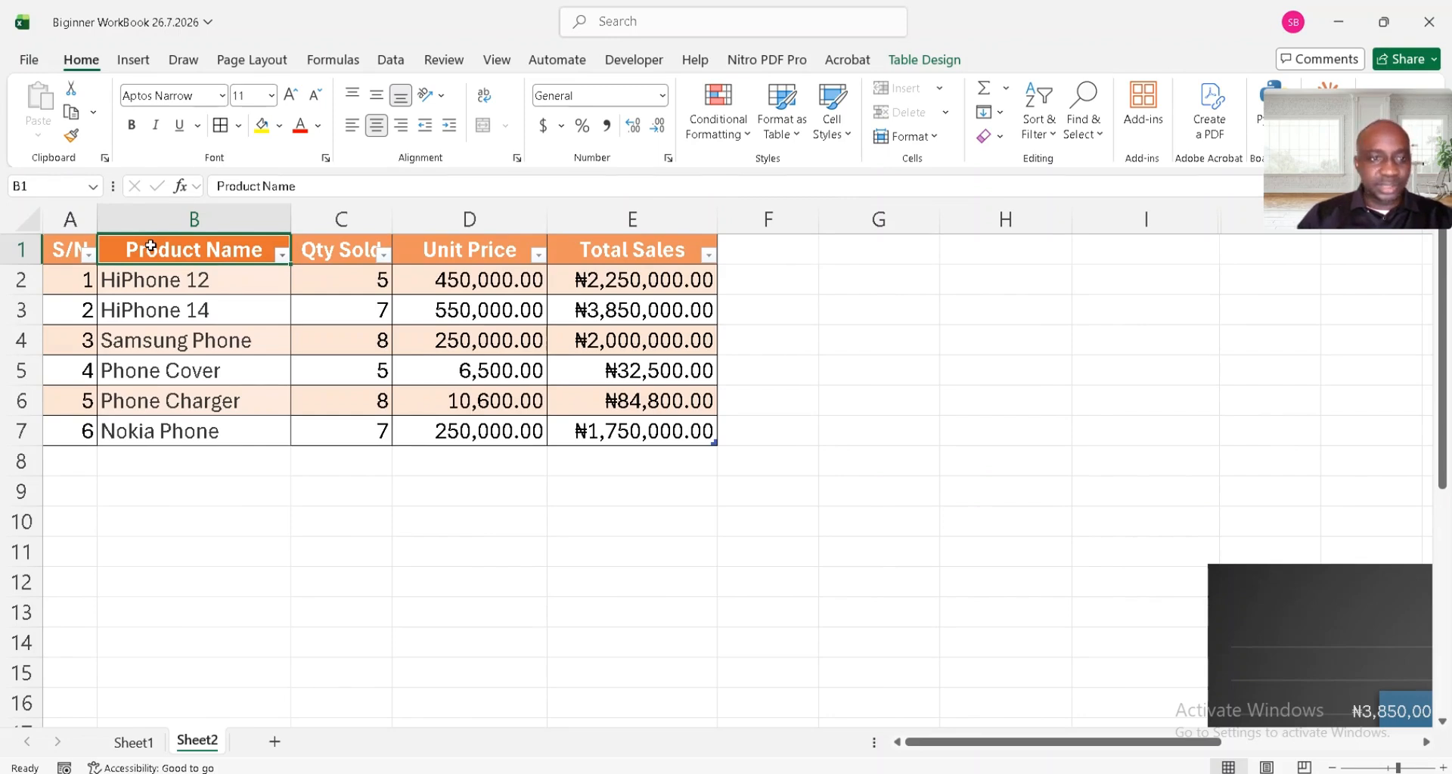
key(ctrl+shift+Down)
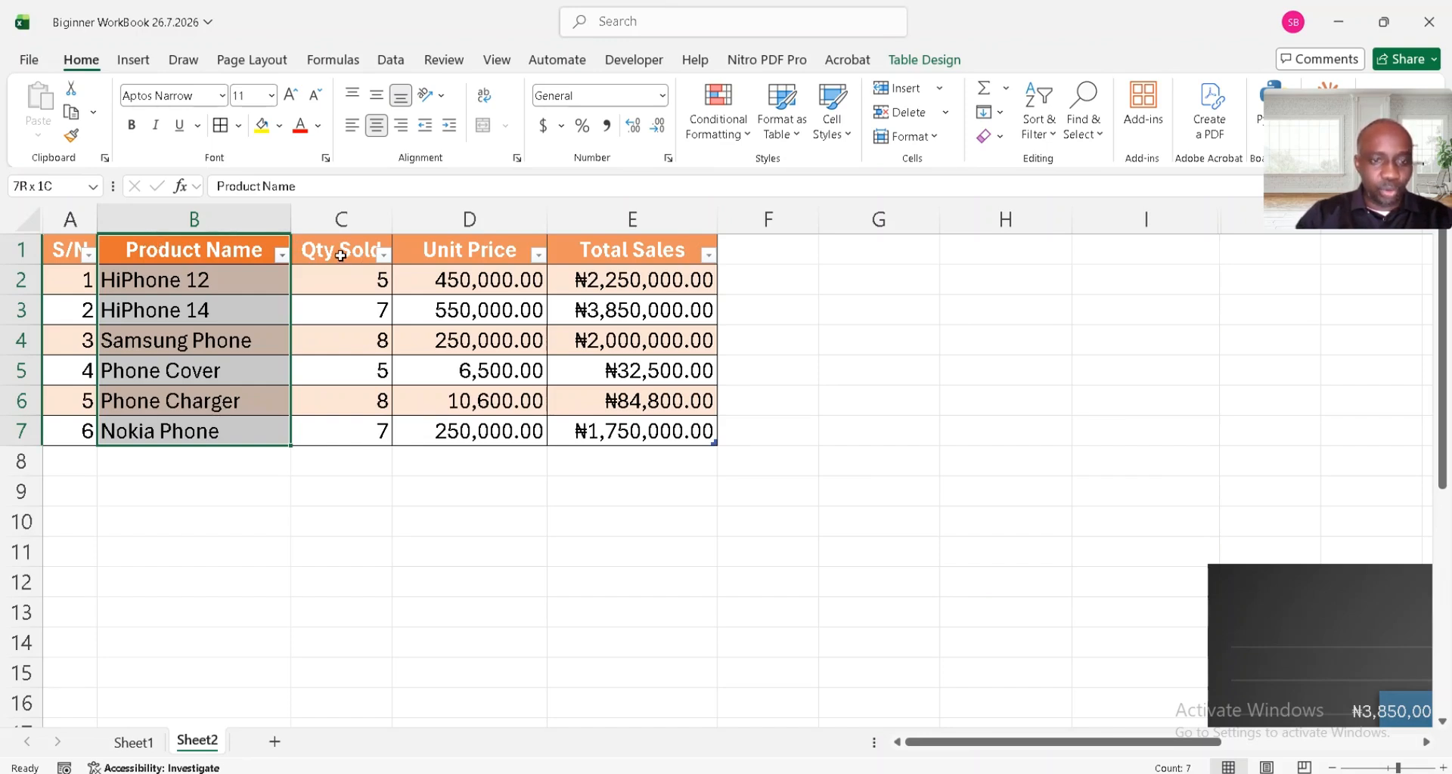
ctrl+drag(352, 244, 348, 438)
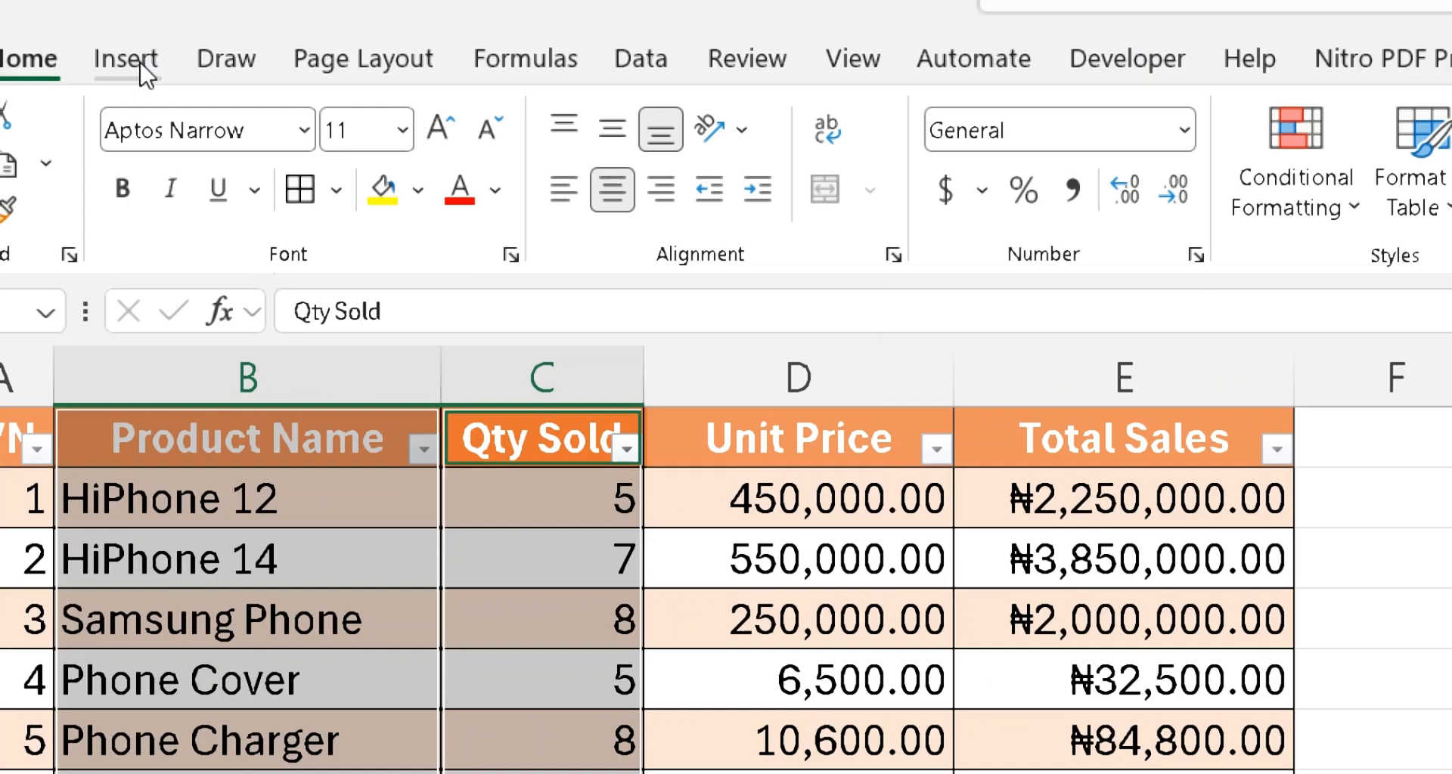
click(143, 74)
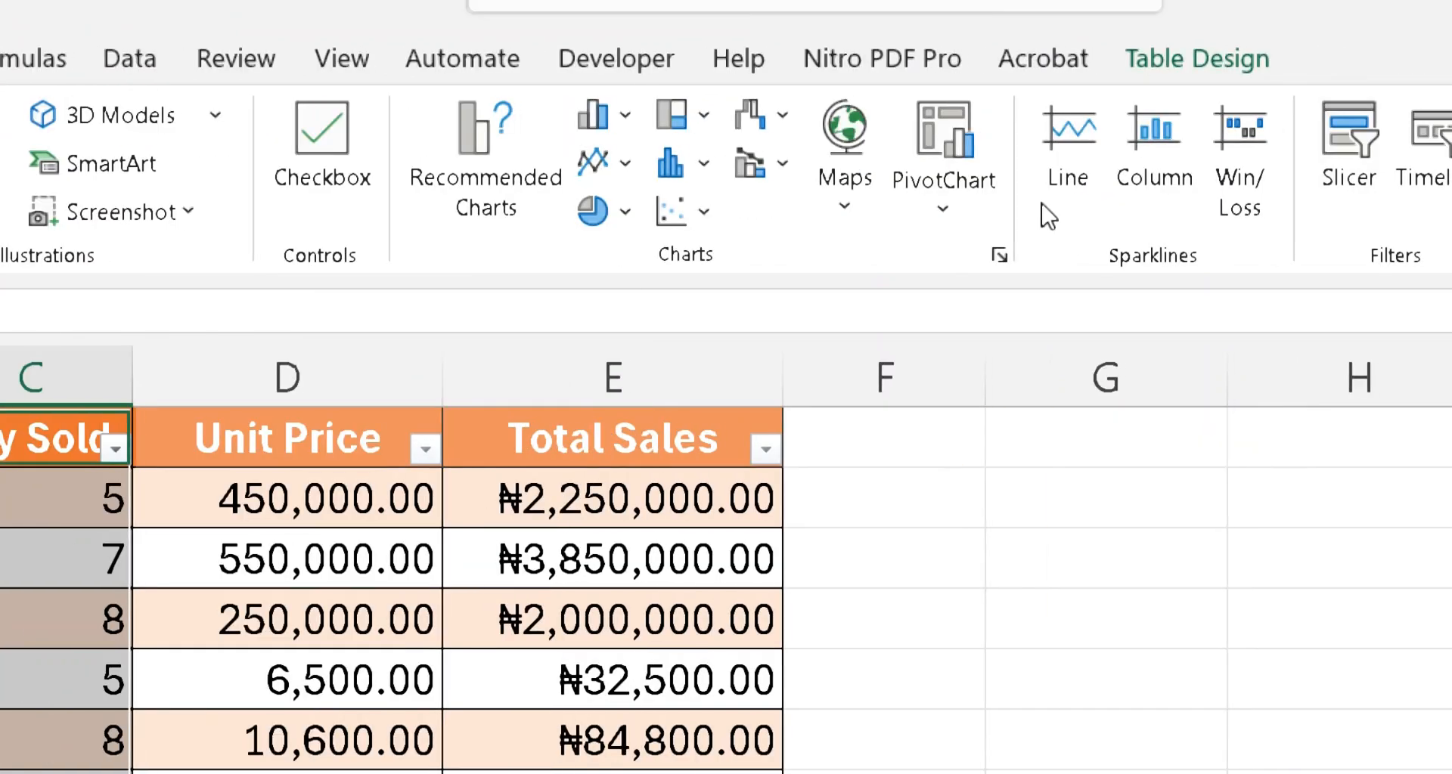
click(628, 128)
click(628, 129)
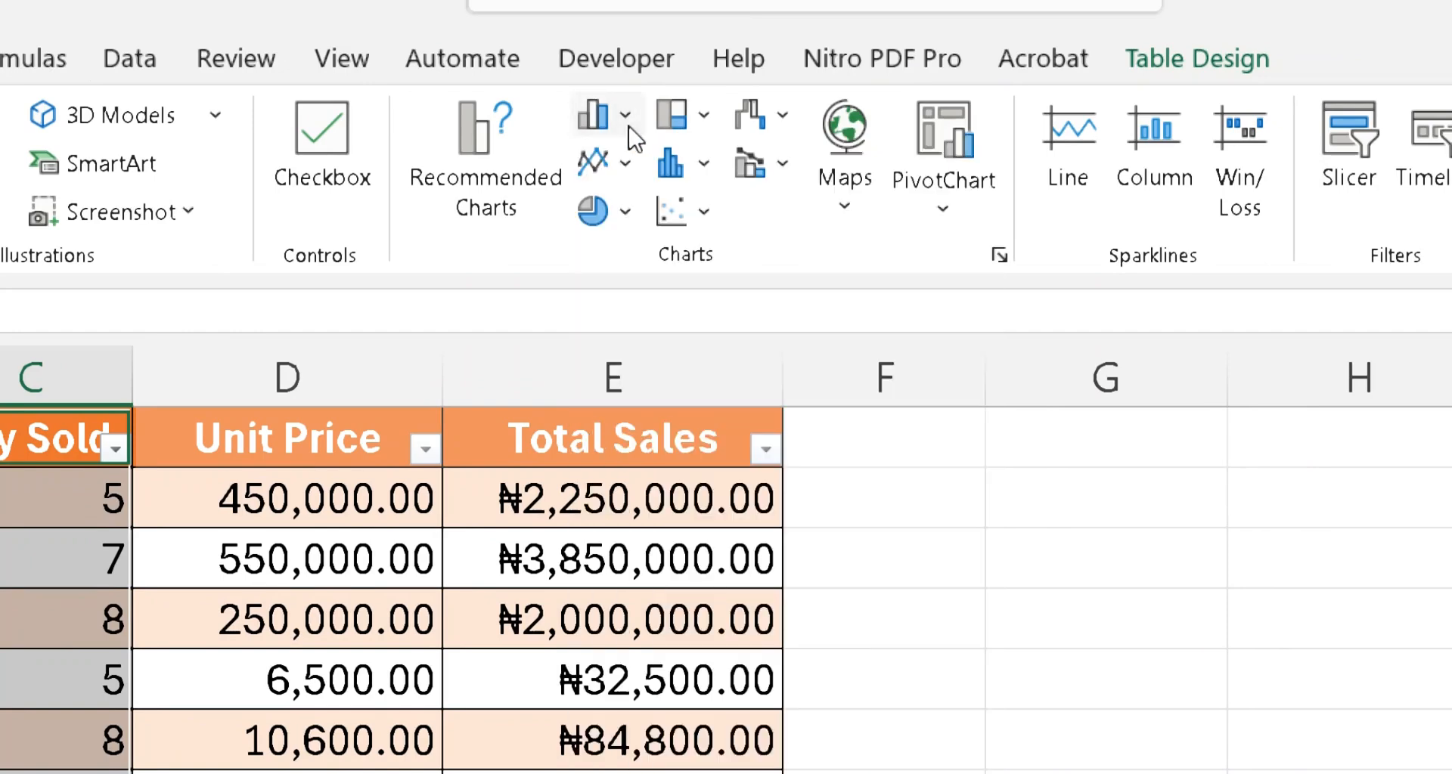
click(634, 223)
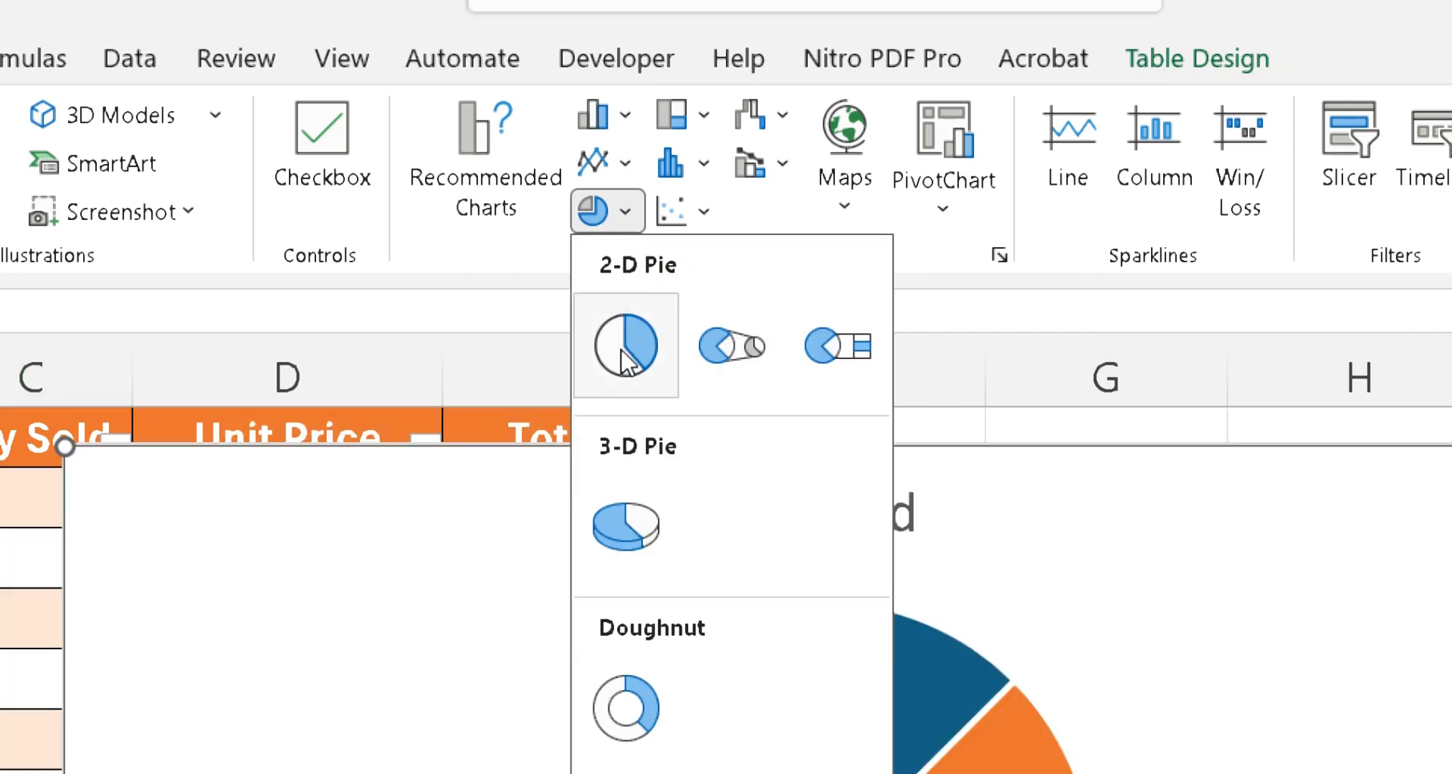
click(627, 362)
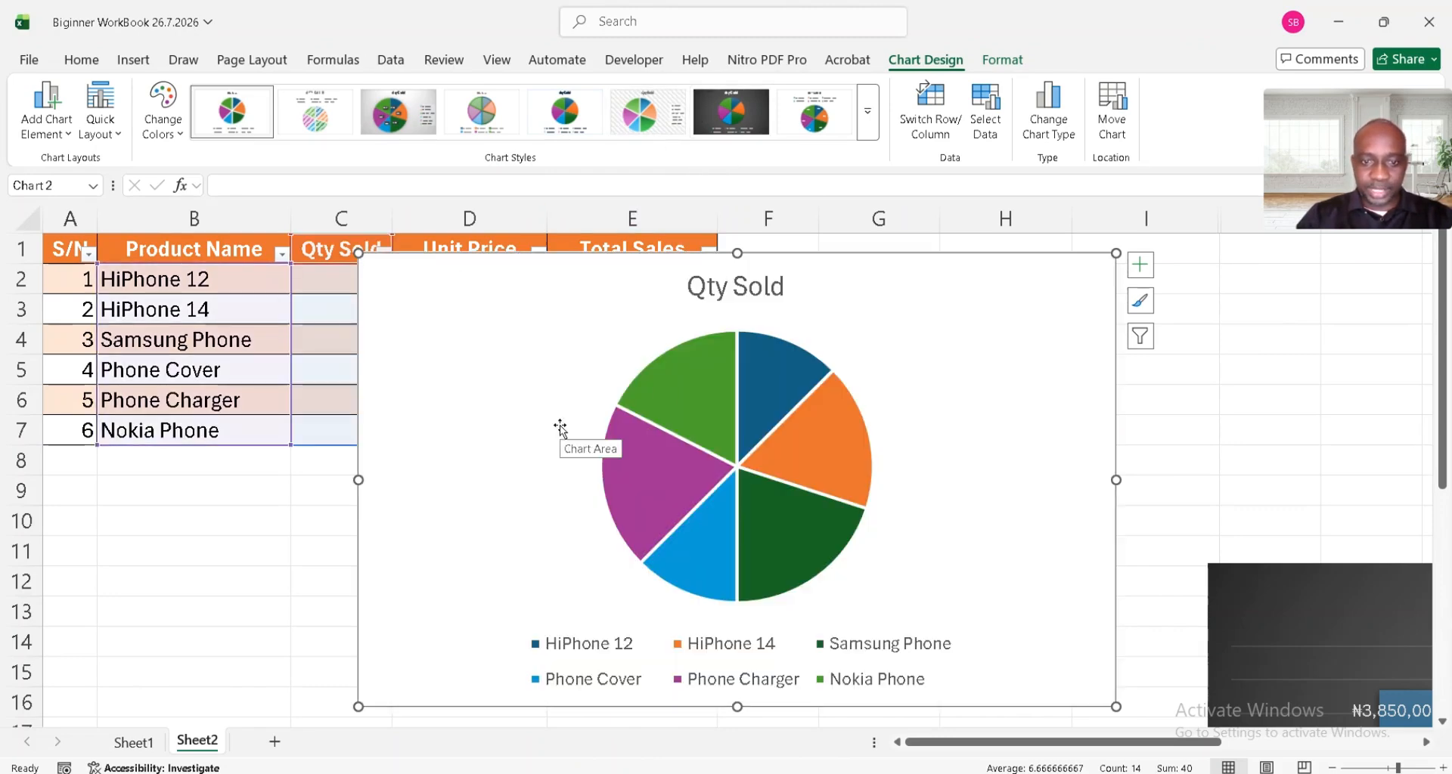
Step: Add data labels to the Qty Sold pie chart and move the chart off the table to start near column I
click(664, 391)
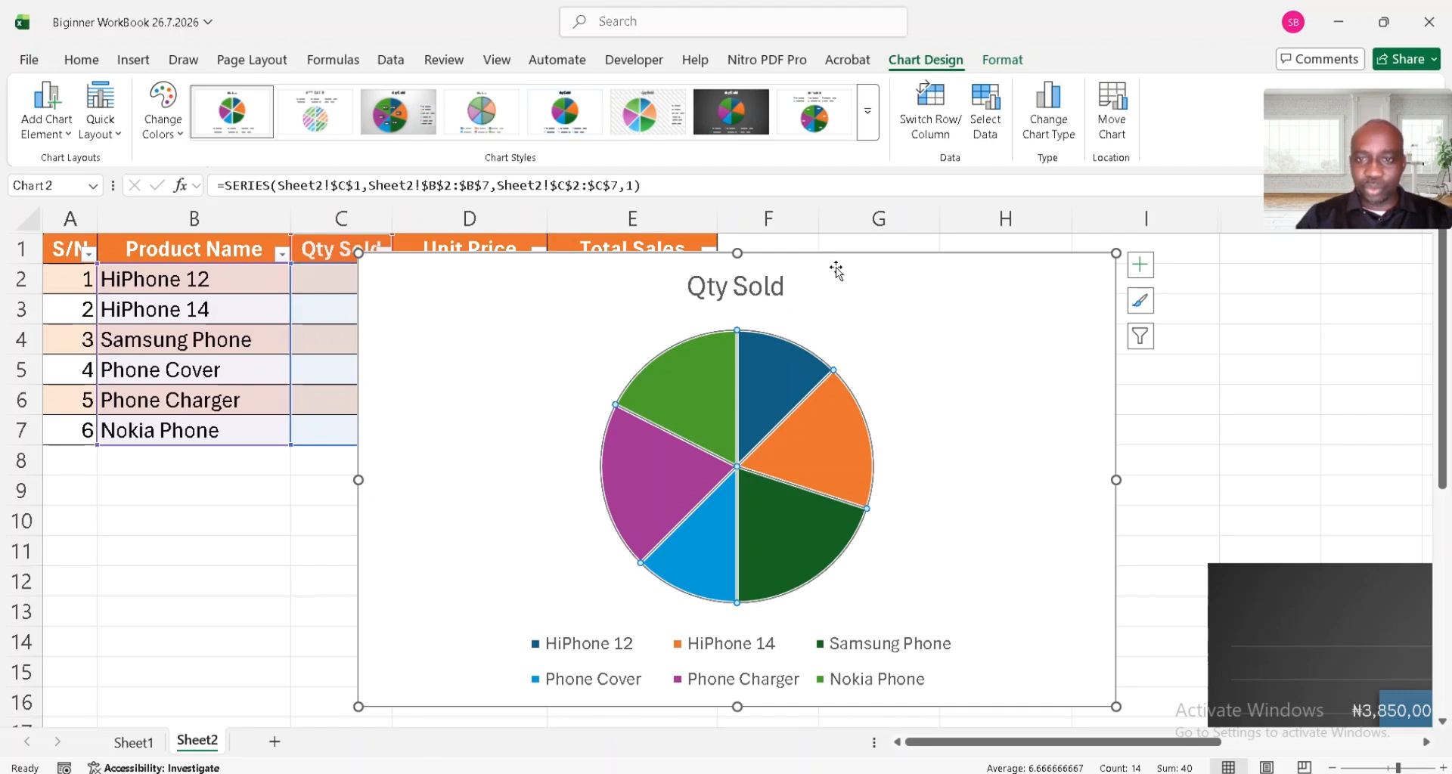
drag(837, 272, 808, 285)
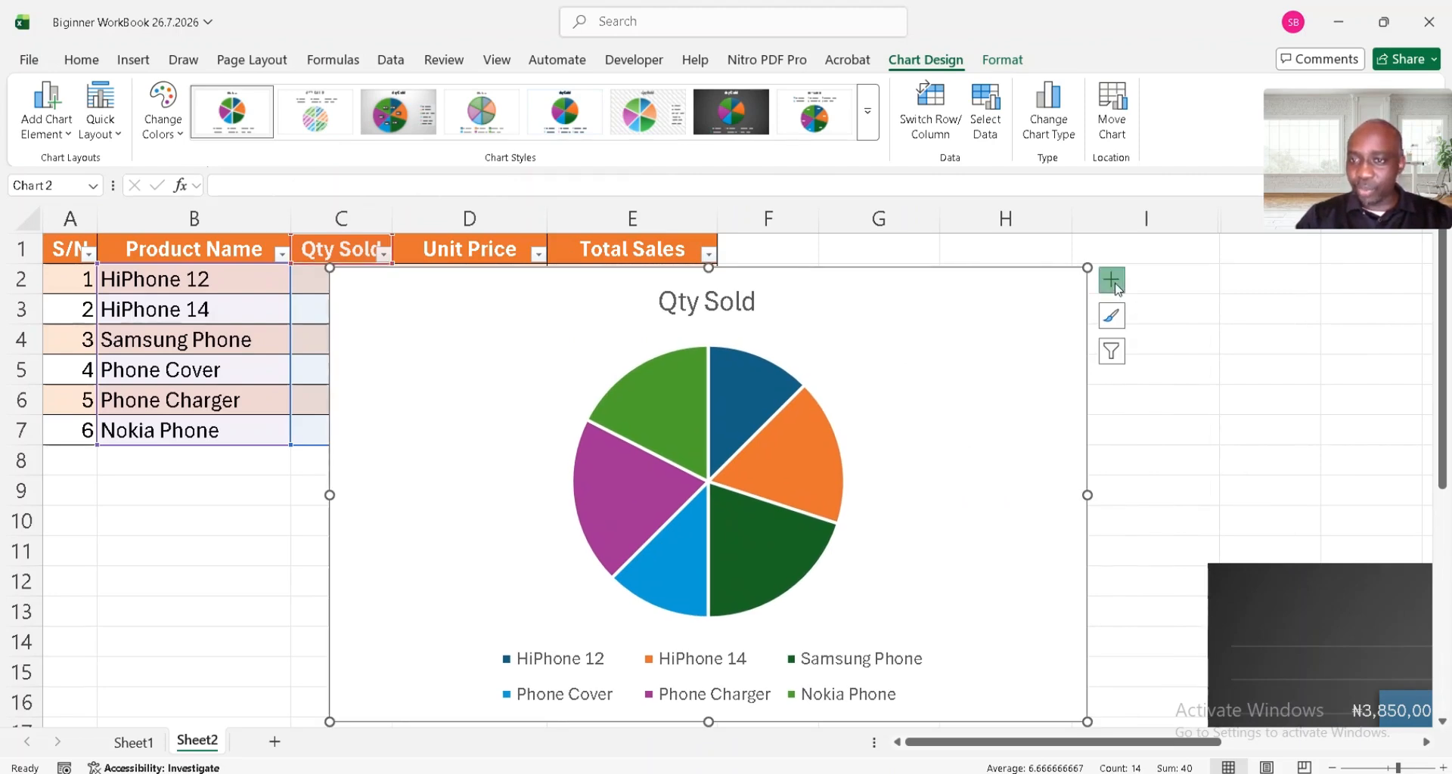
click(1117, 289)
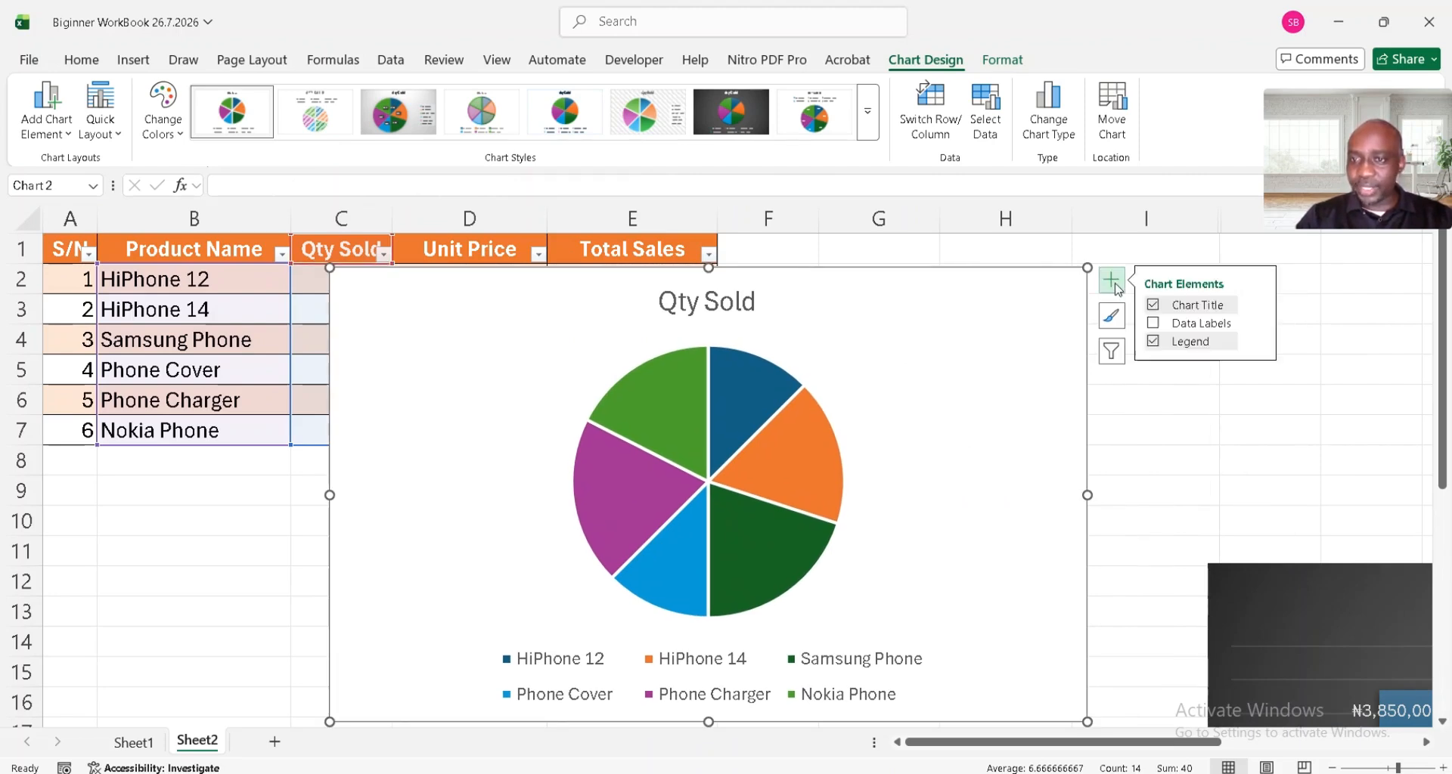
click(1156, 328)
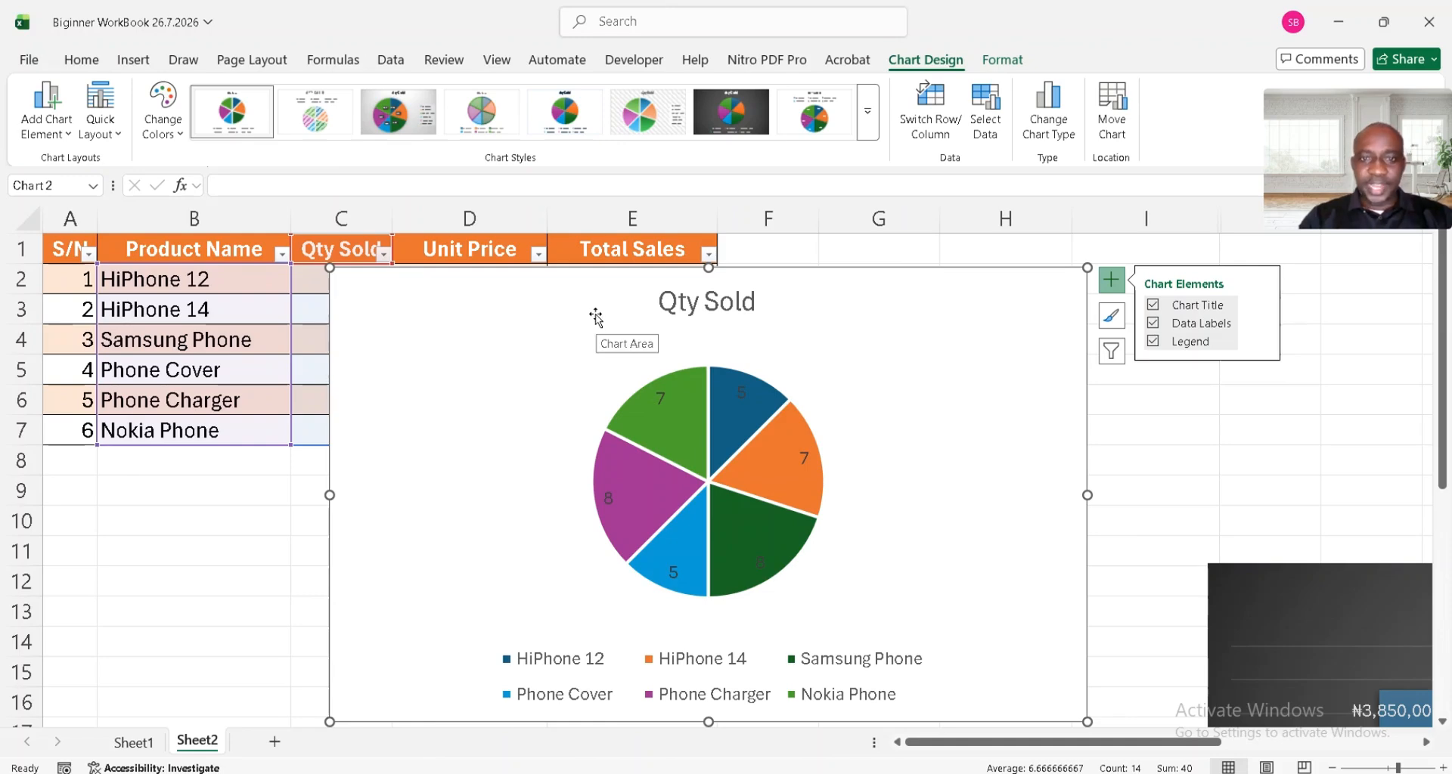
drag(596, 317, 1352, 269)
click(197, 281)
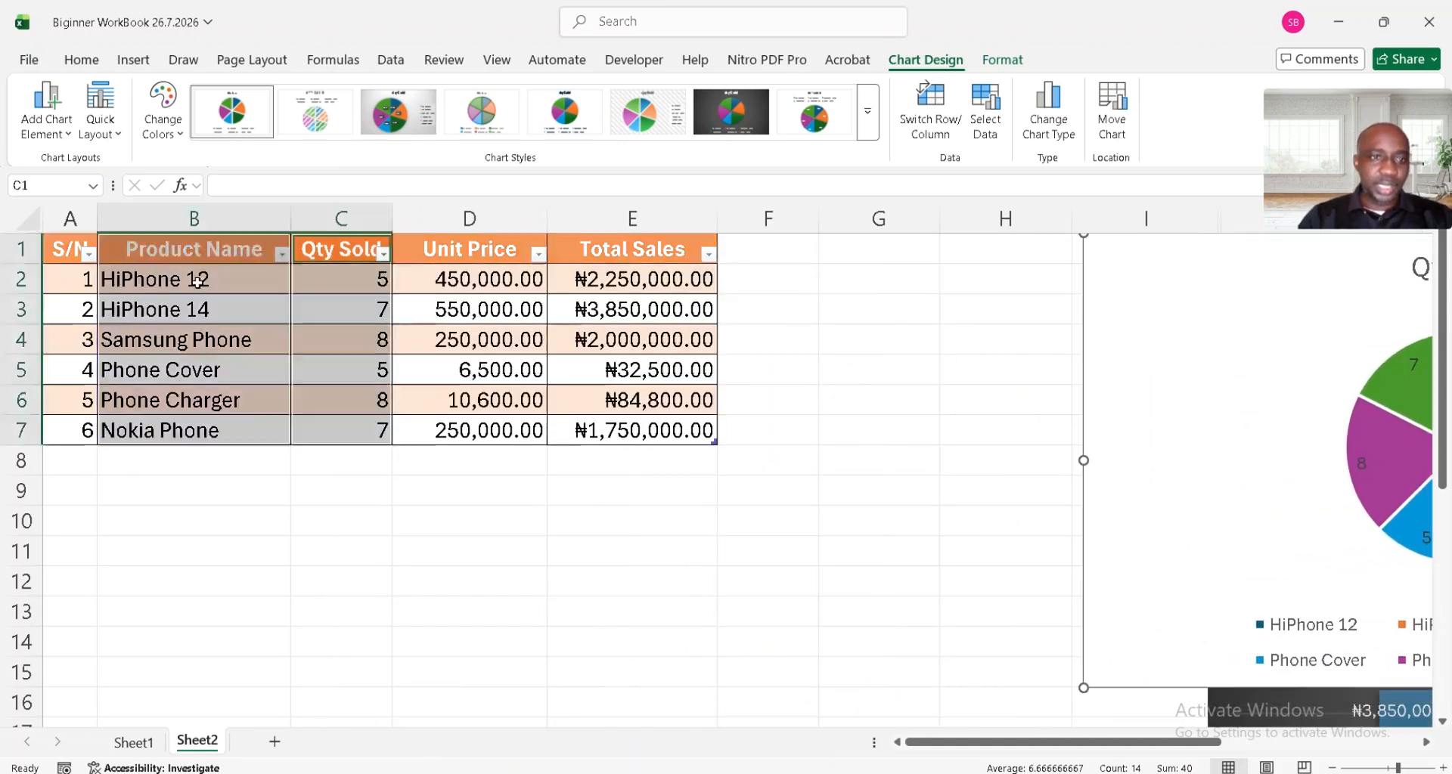
click(355, 248)
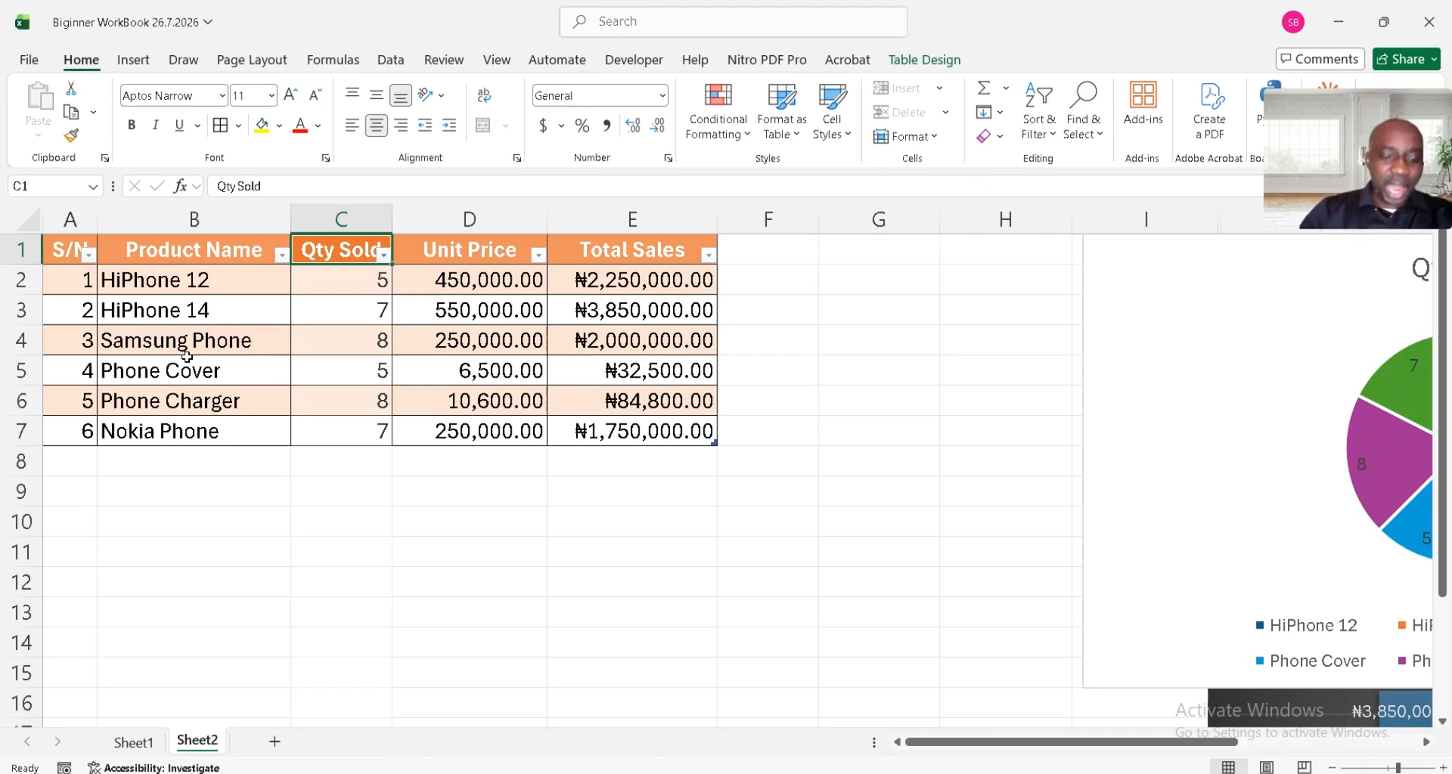
Step: Replace all occurrences of "Samsung" with "Redmi" in the Product Name column using Find and Replace
ctrl+scroll(186, 356, up, 2)
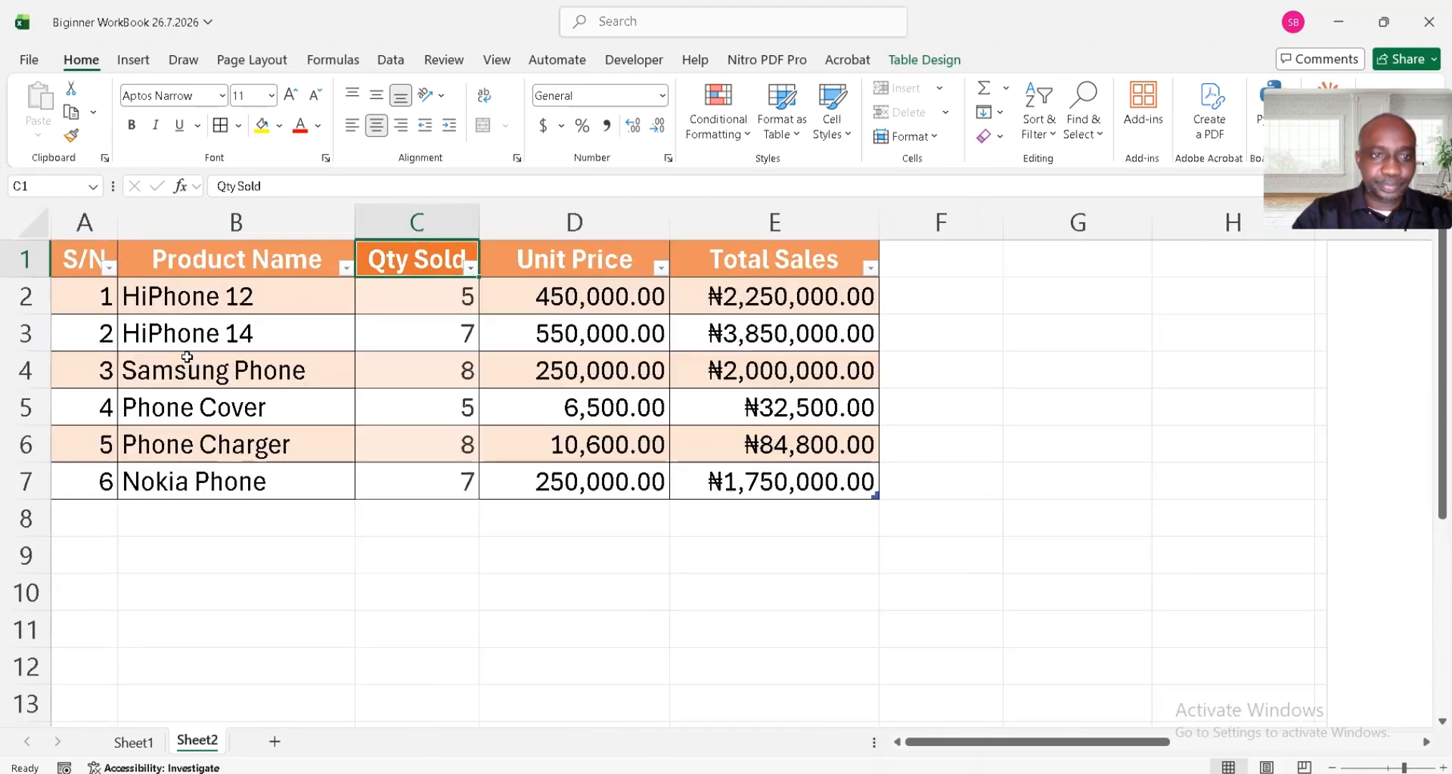
click(252, 368)
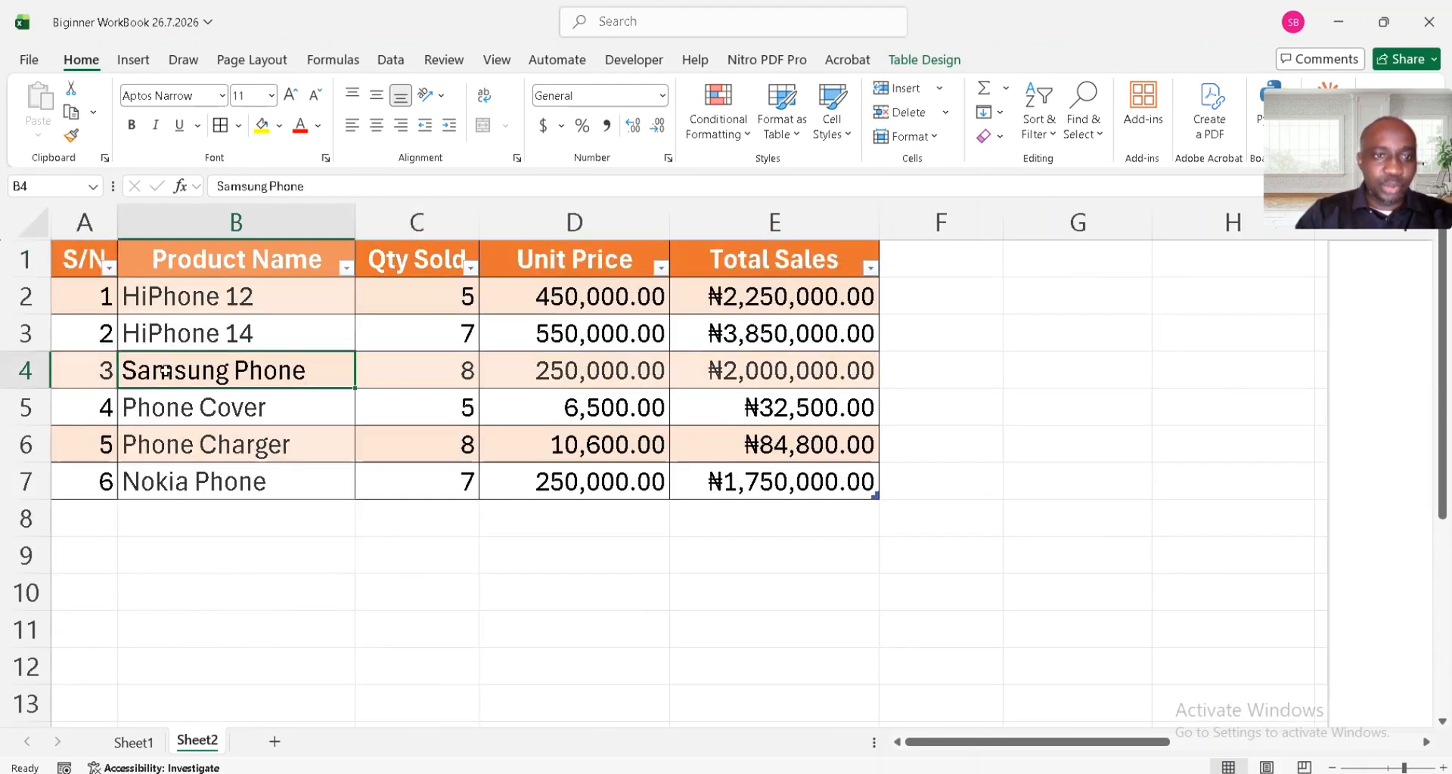
click(199, 207)
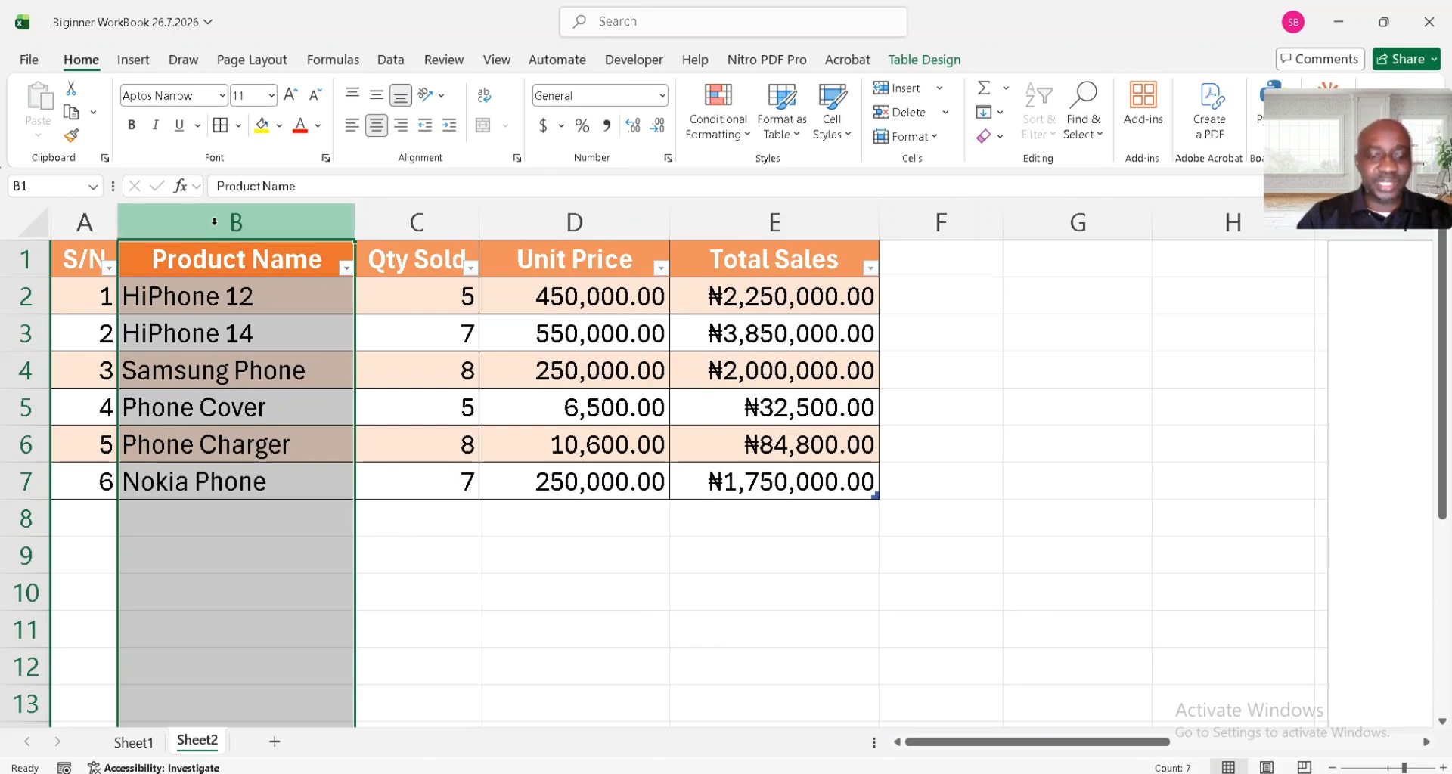
key(ctrl+f)
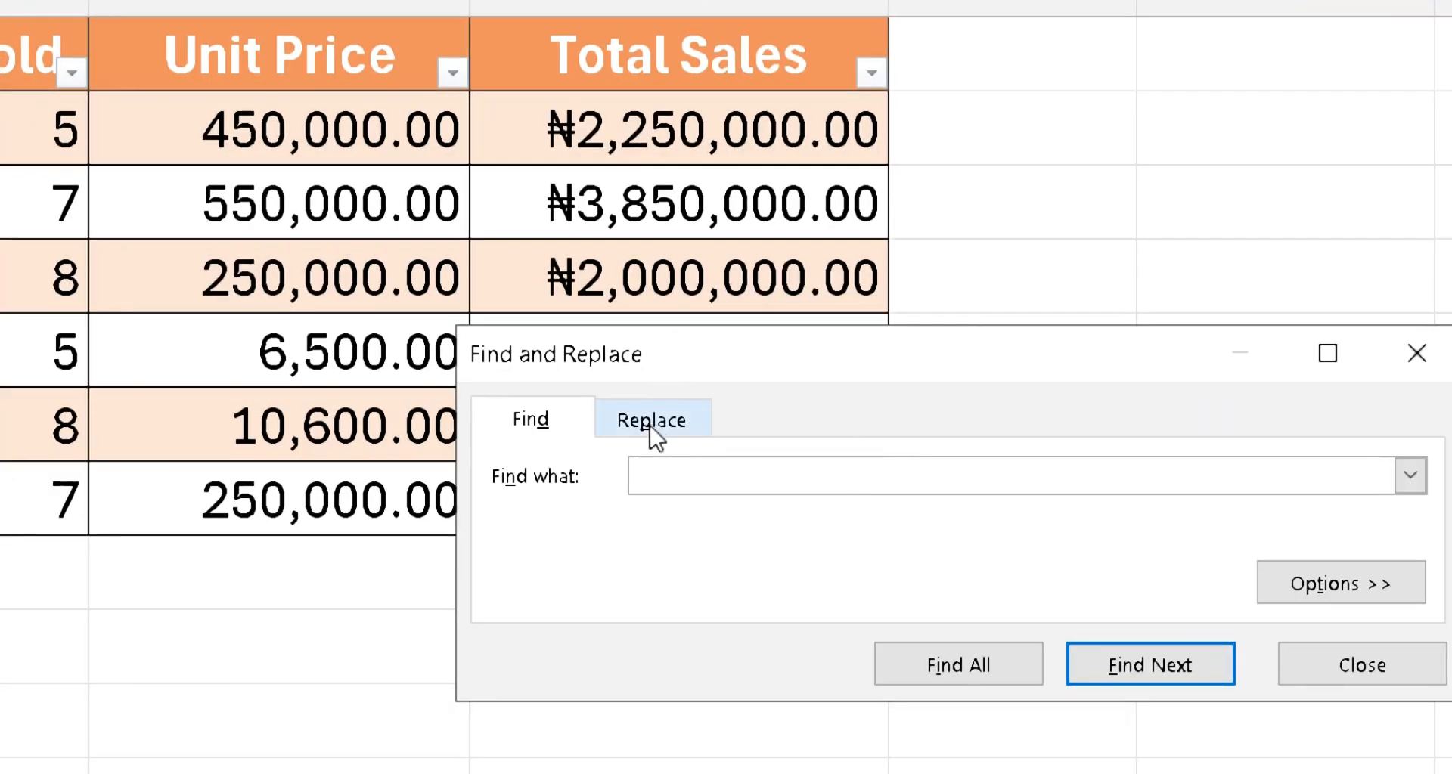
click(654, 433)
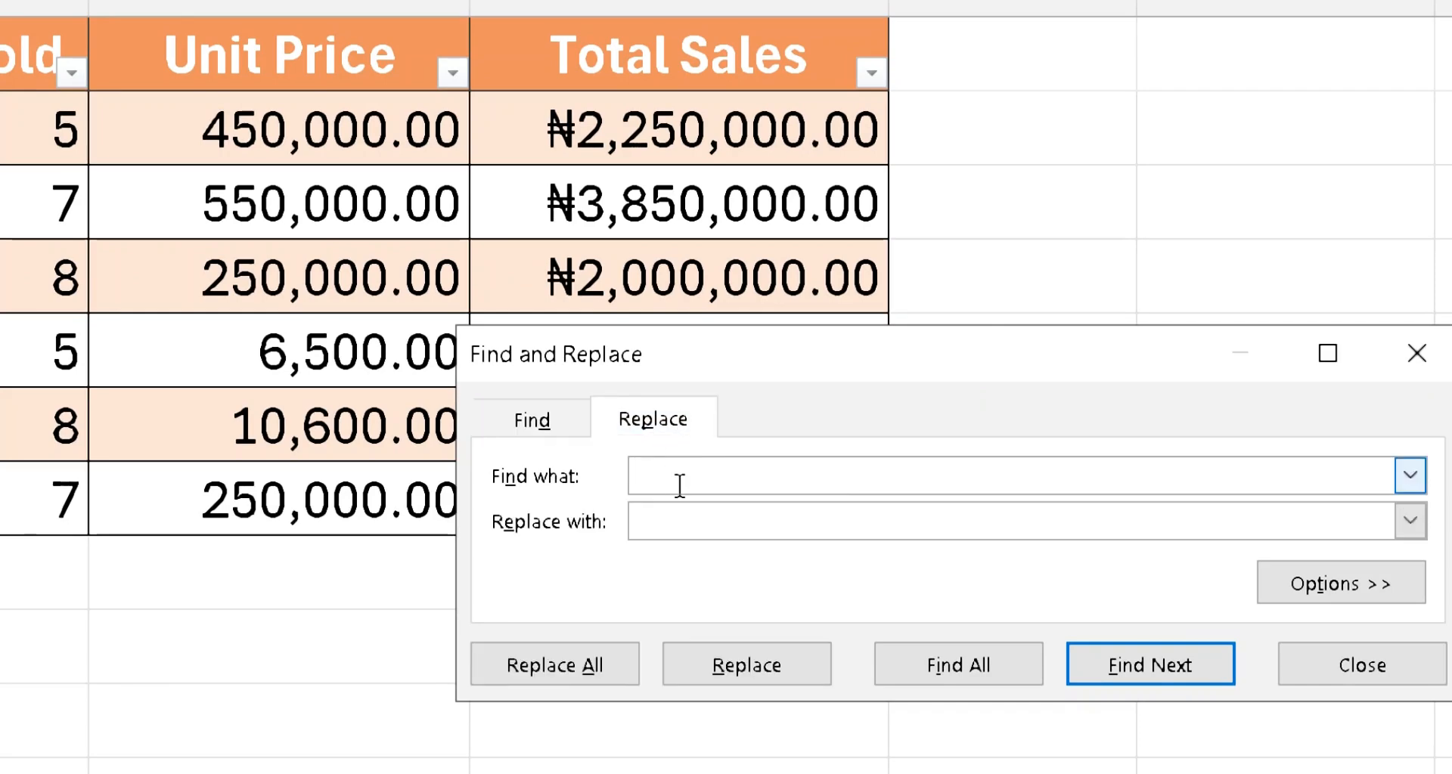
text(Sams)
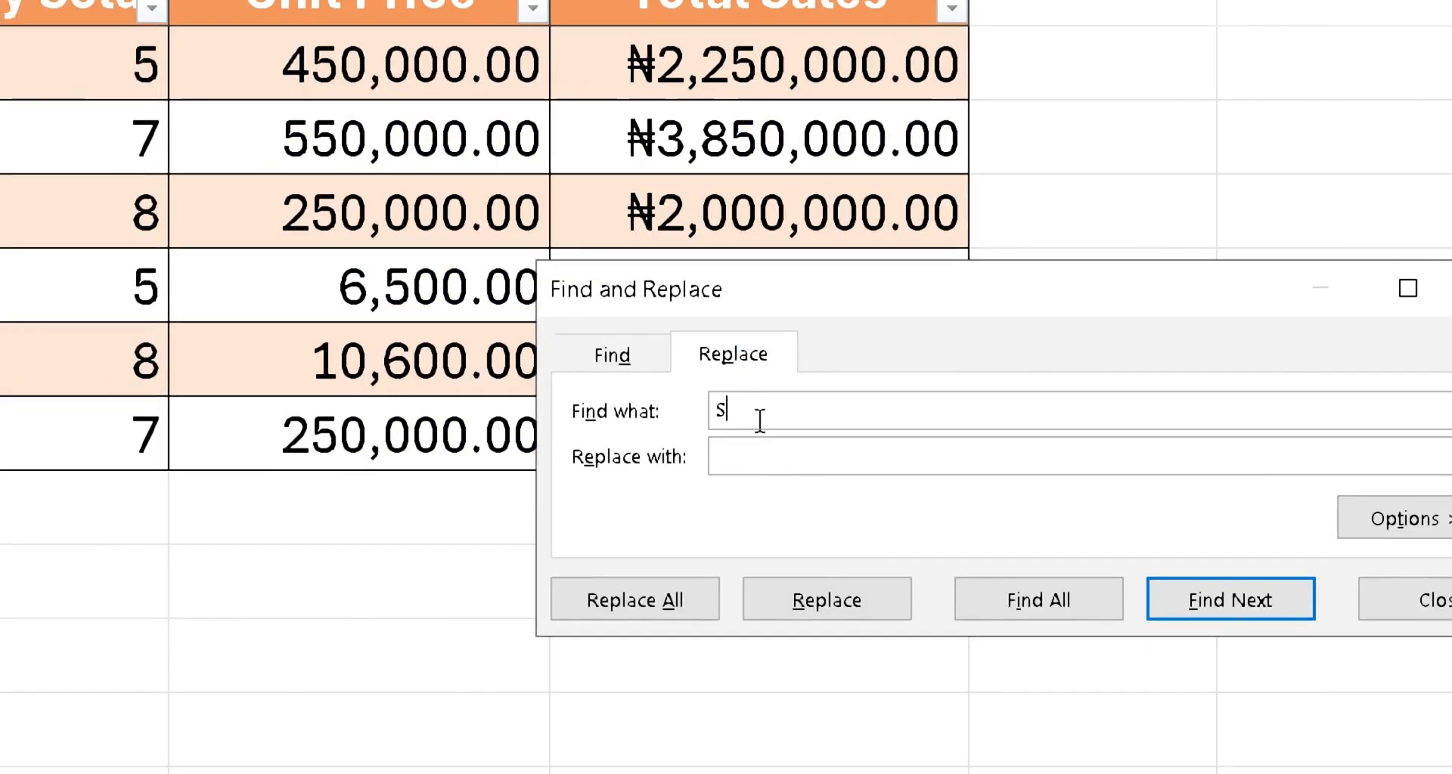
text(ung)
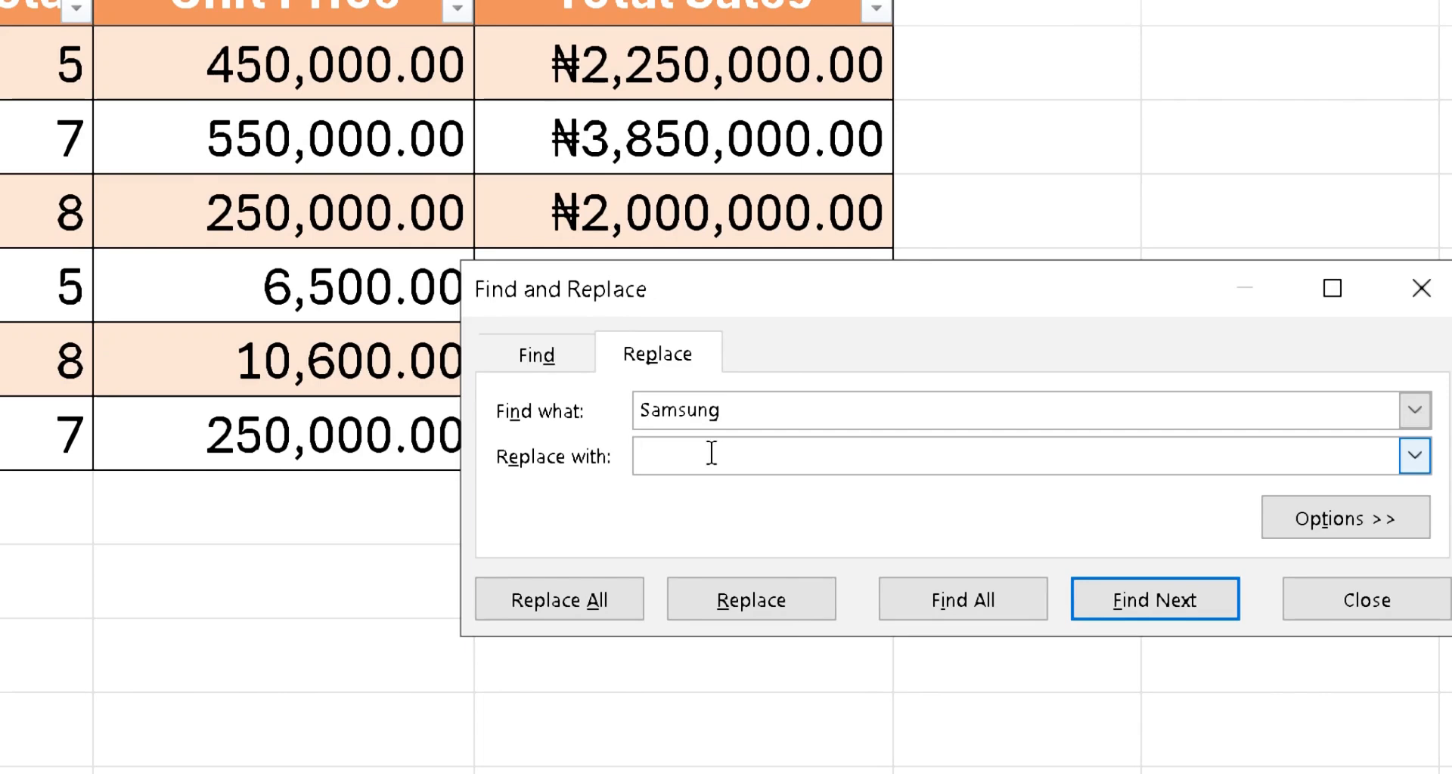
click(712, 453)
text(Redm)
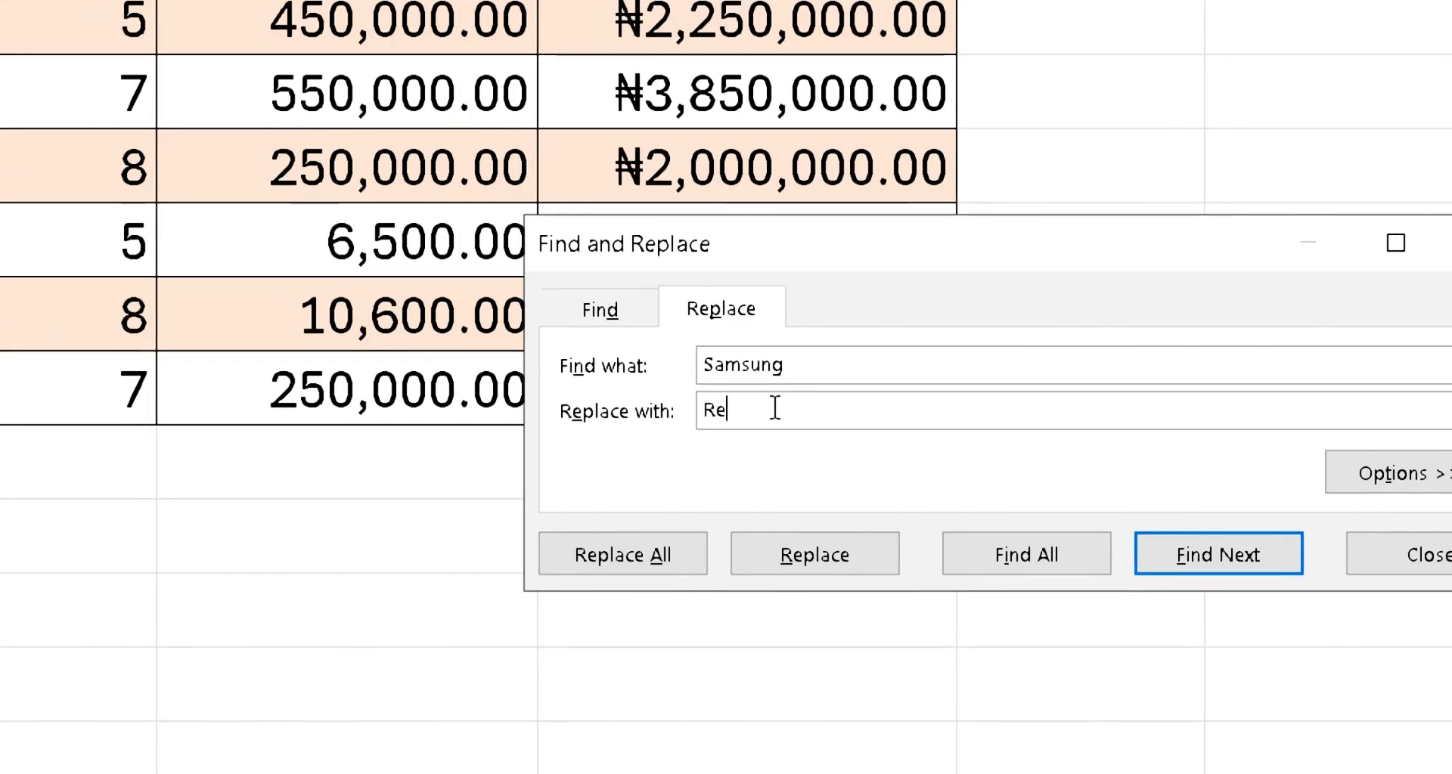
text(i)
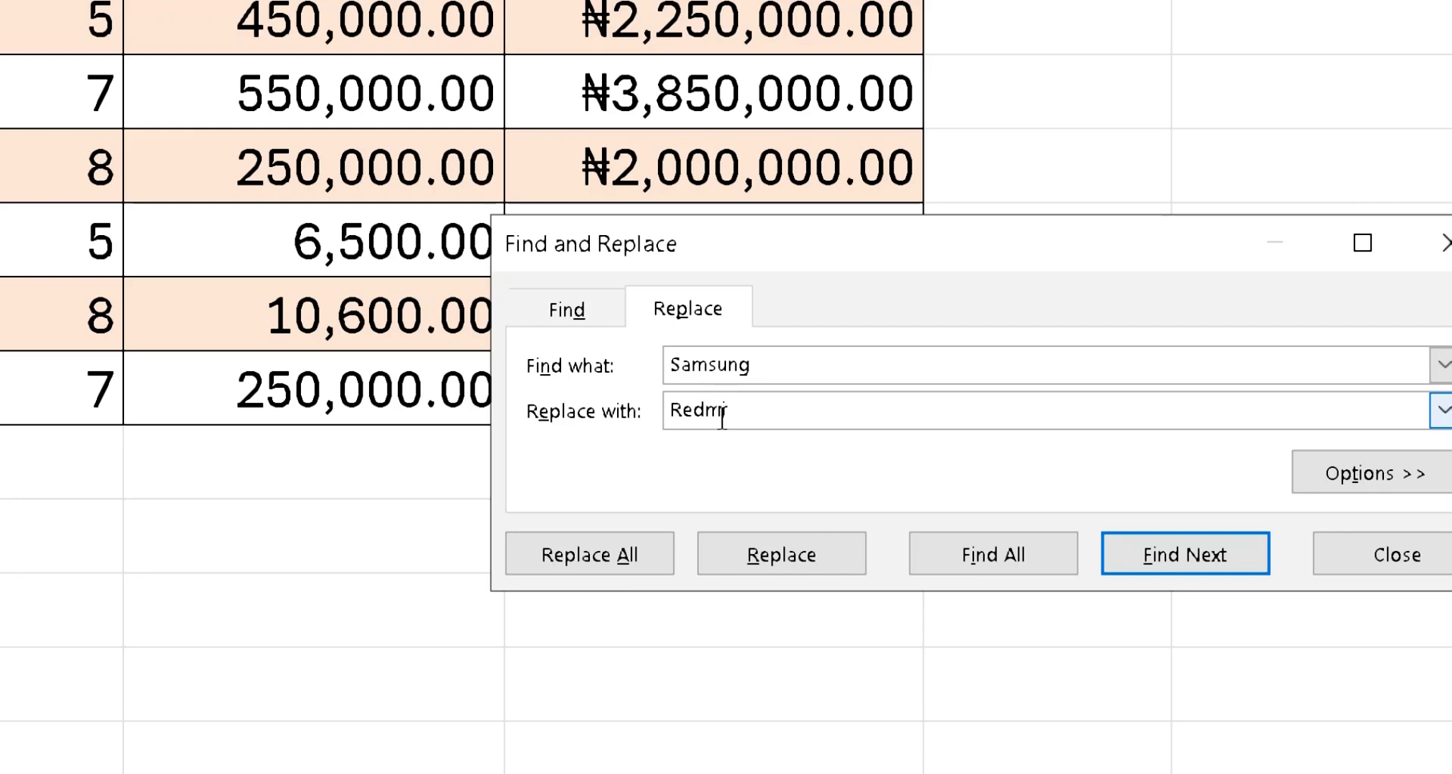
click(575, 560)
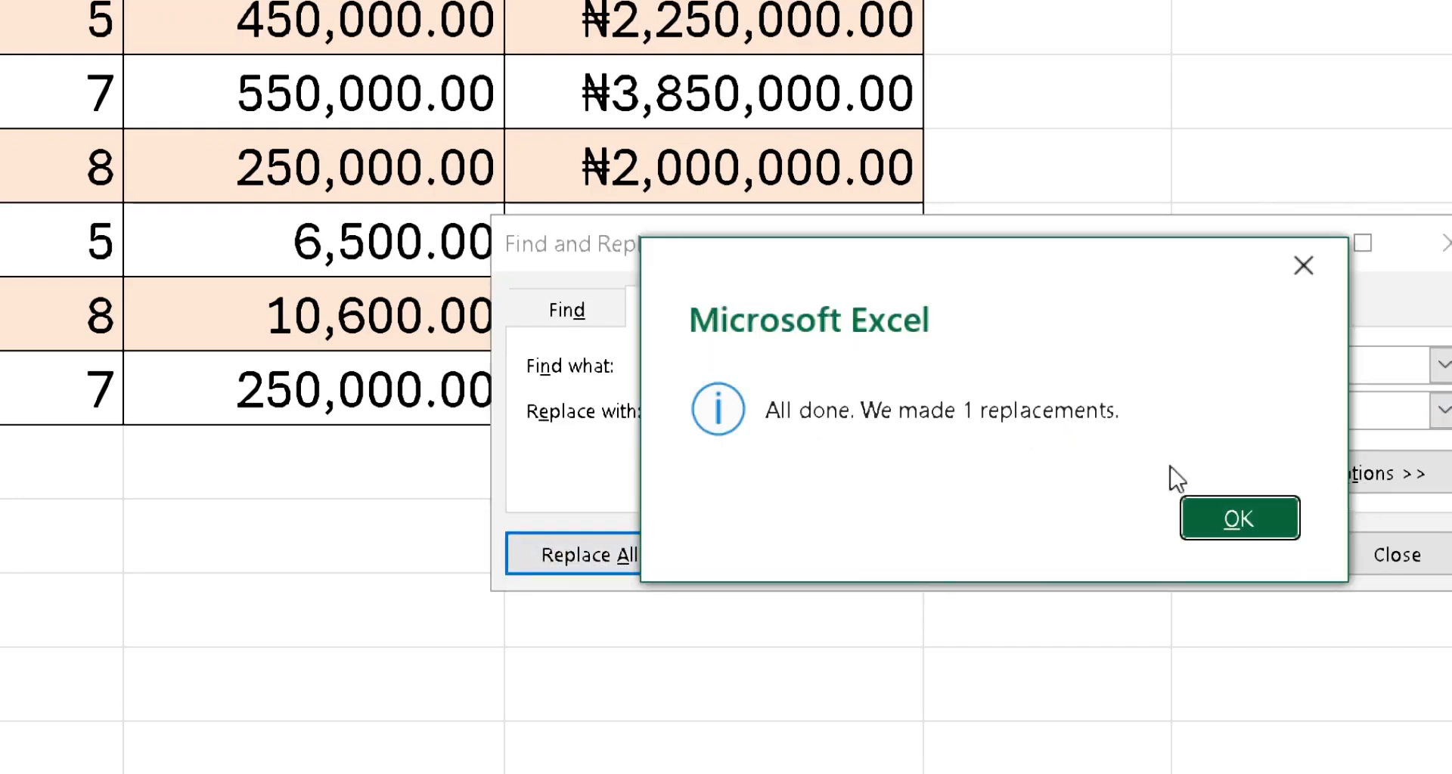
click(1284, 530)
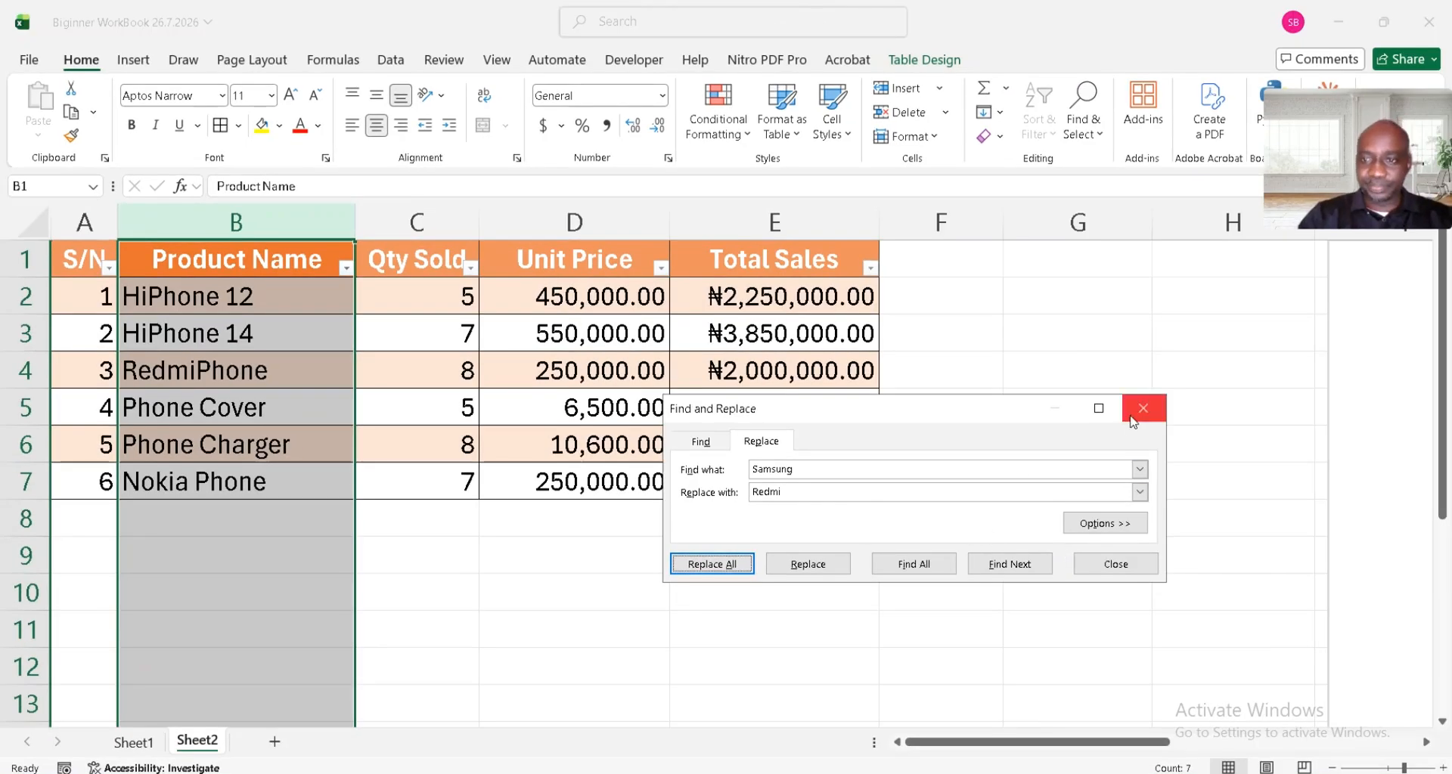
click(1148, 403)
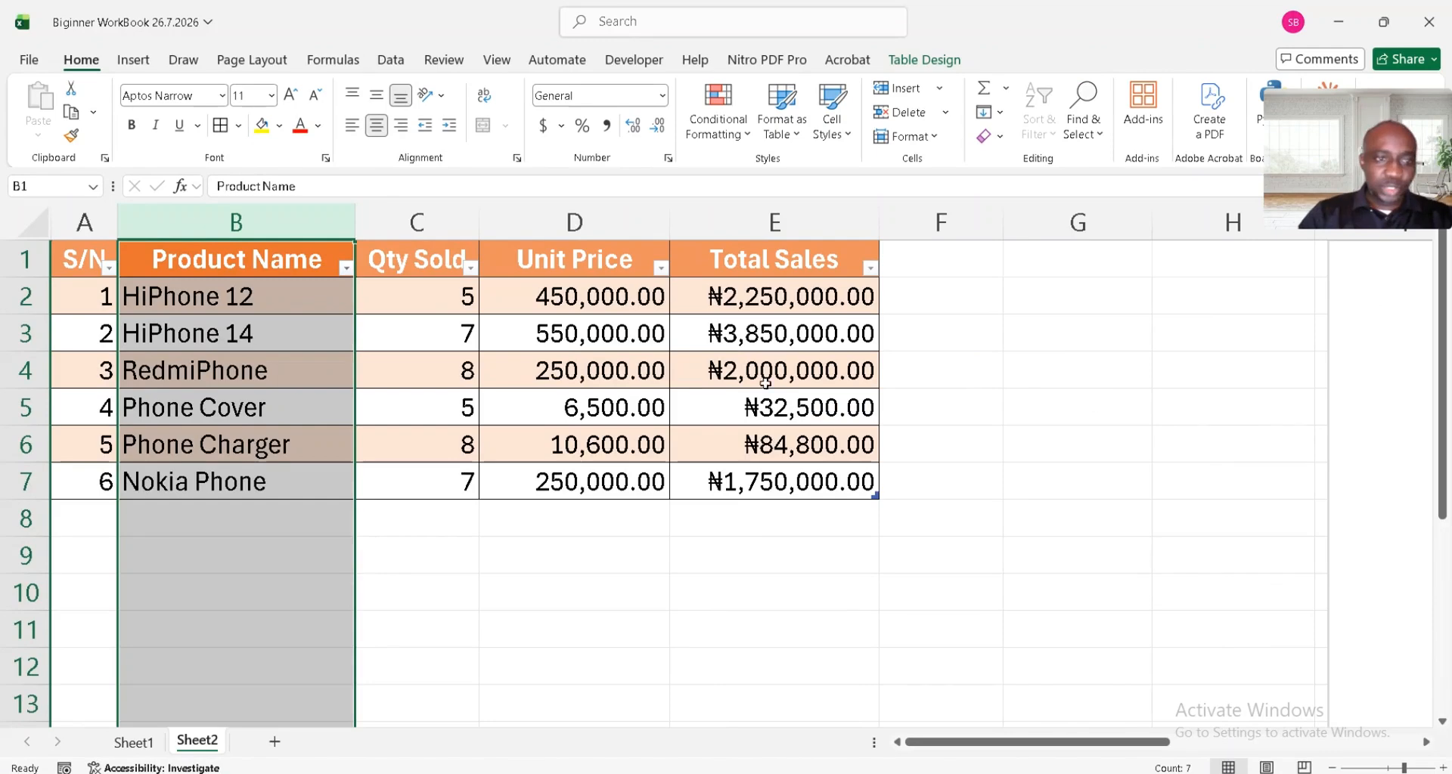
click(195, 372)
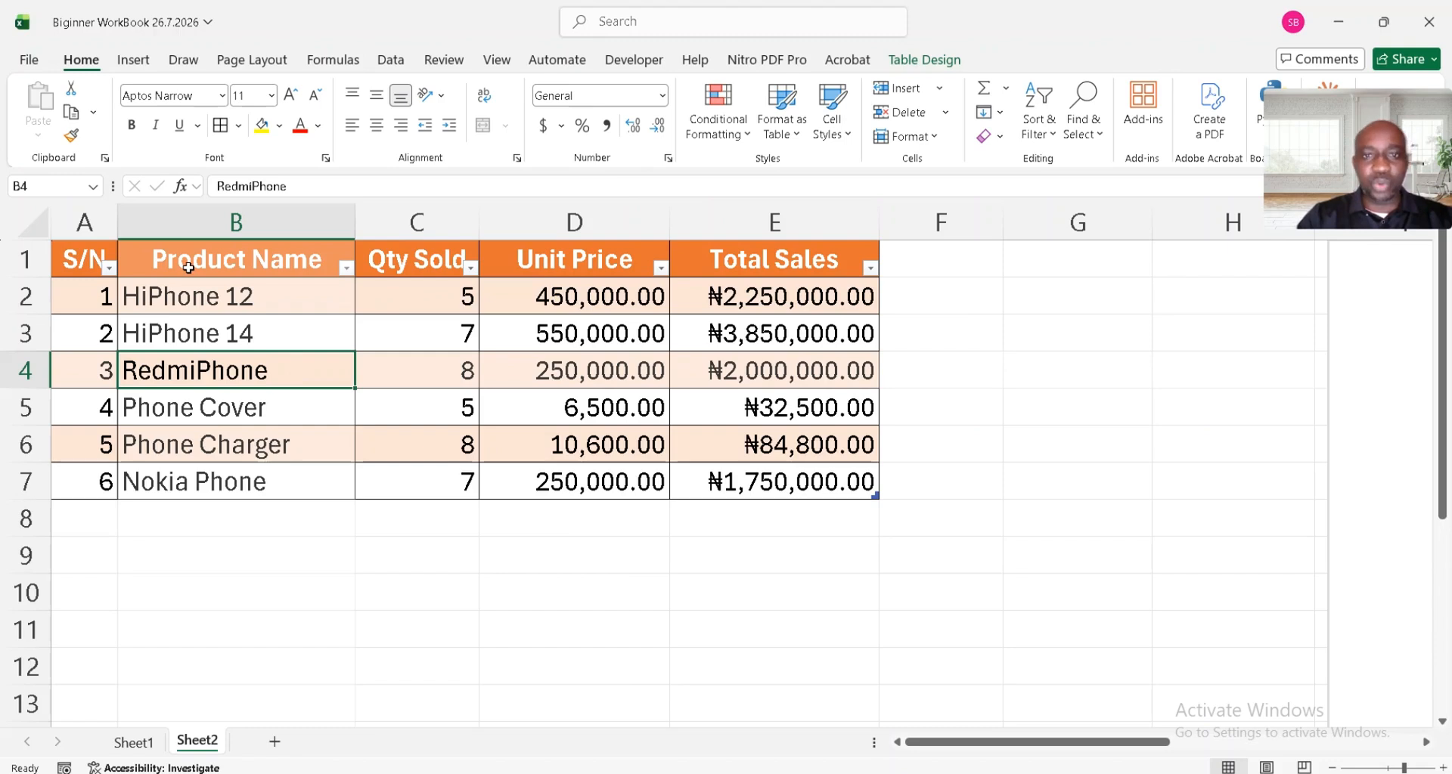
click(83, 260)
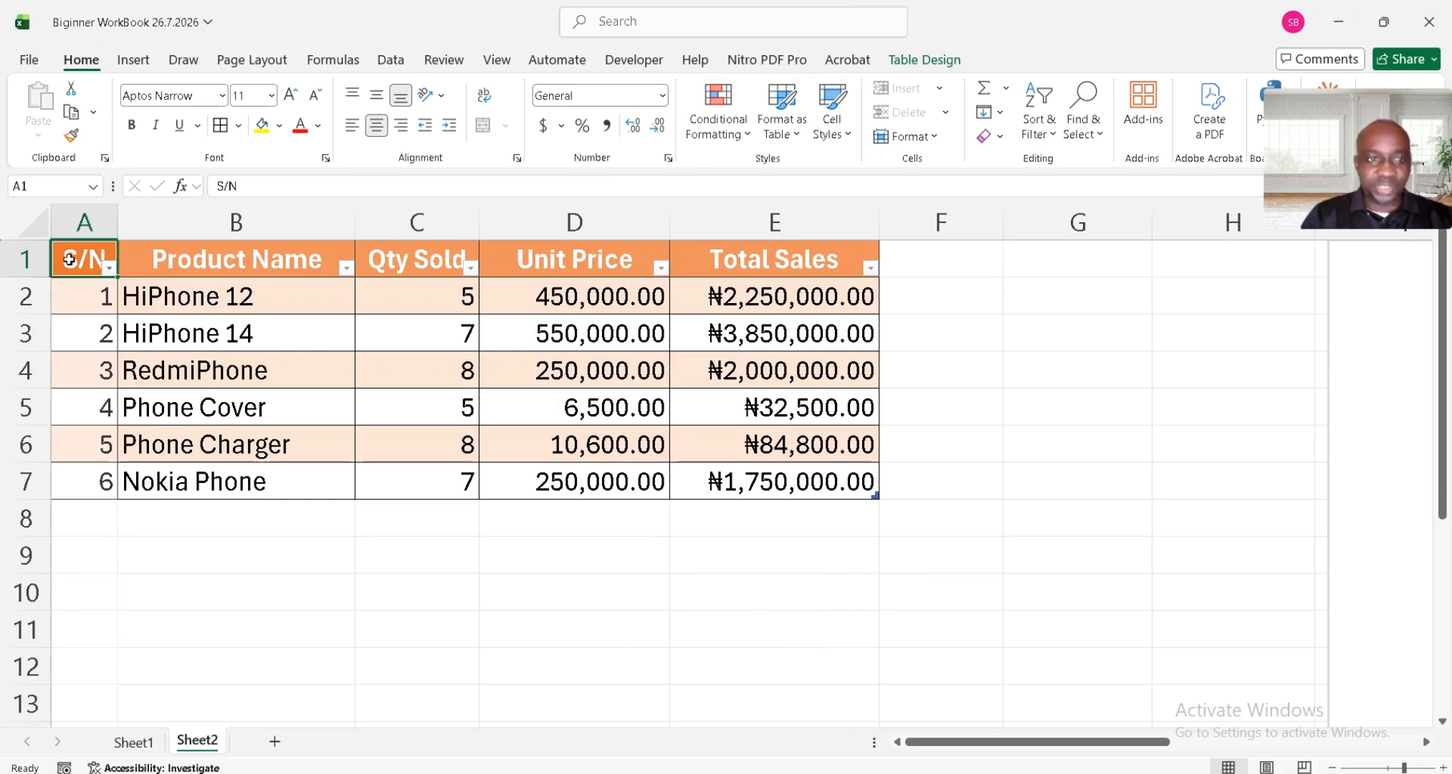
Step: Sort the whole product table by Product Name on cell values, from A to Z, using Custom Sort
key(ctrl+shift+Right)
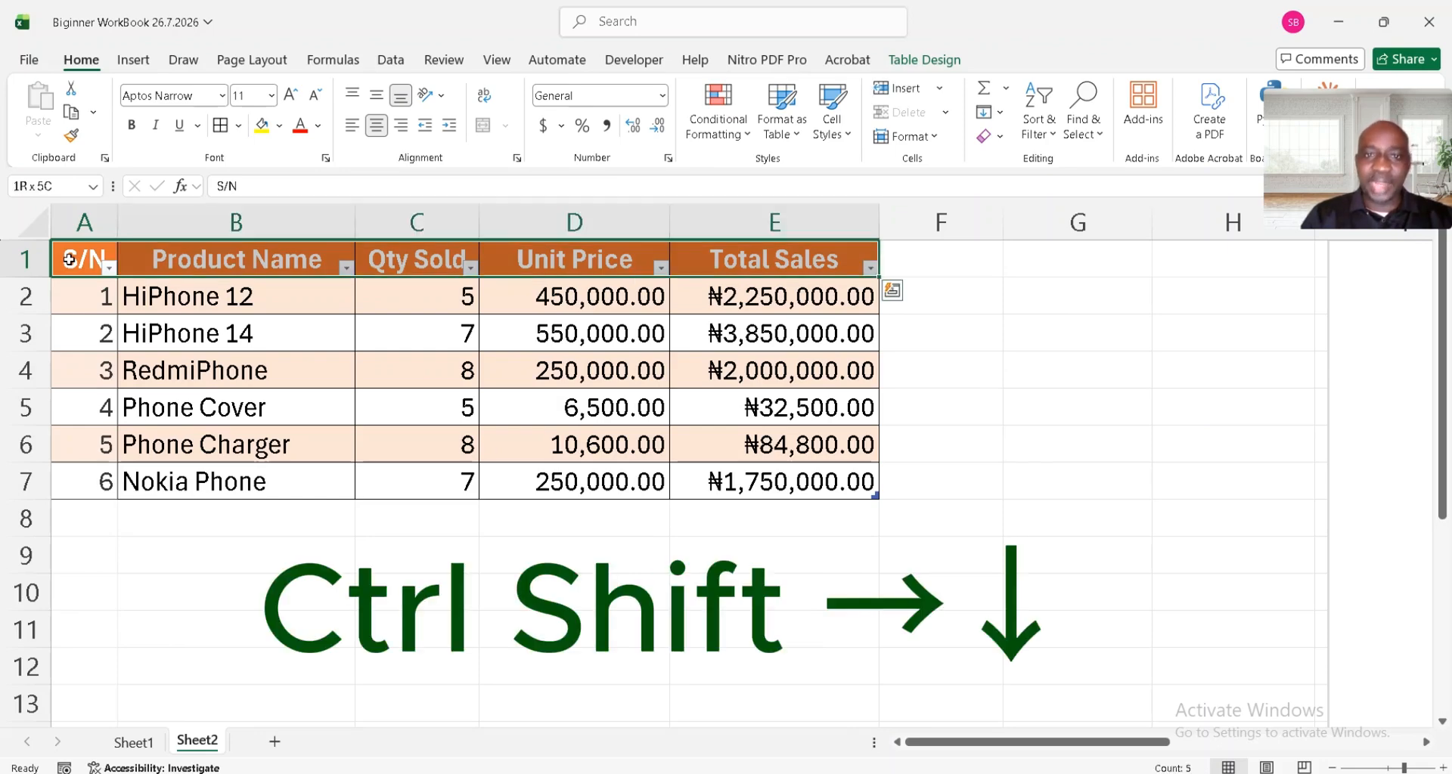
key(ctrl+shift+Down)
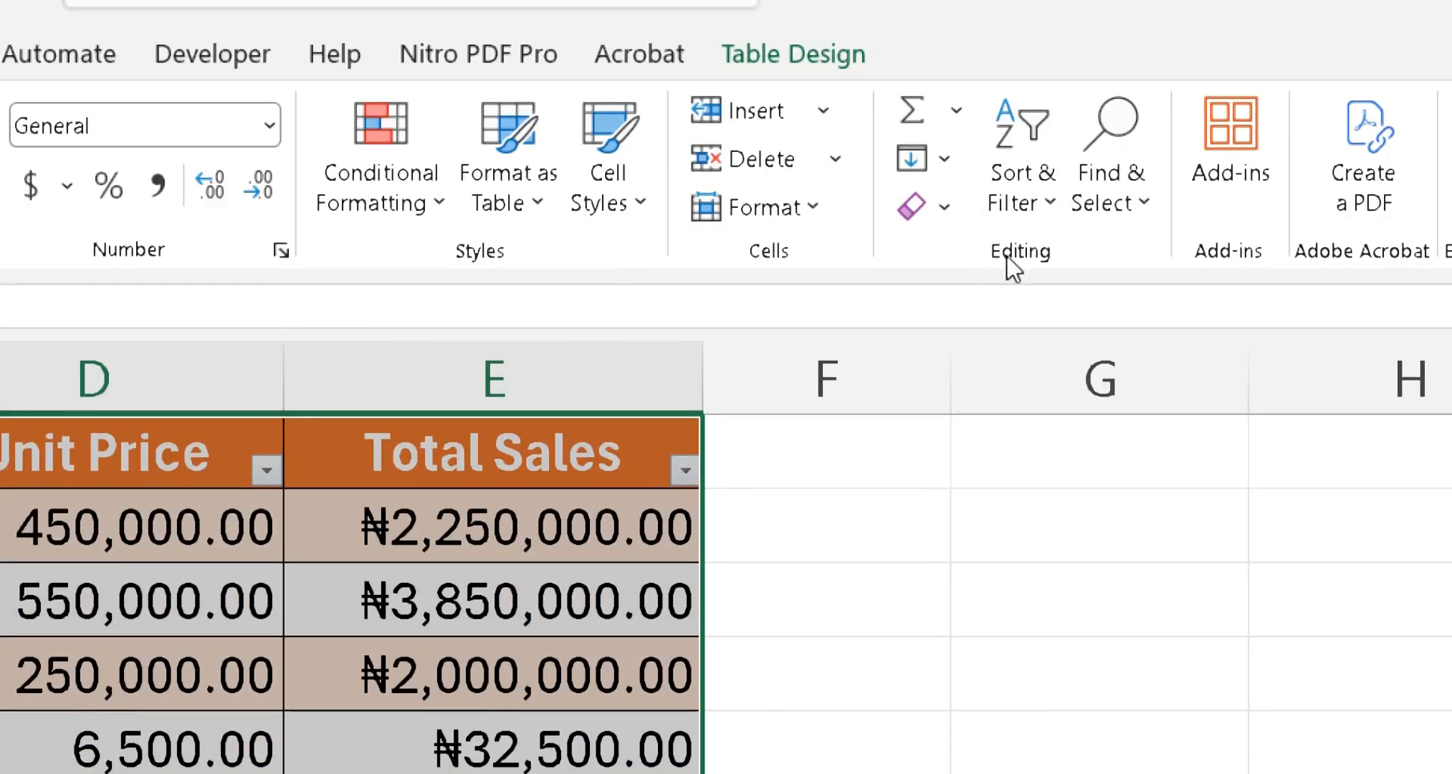
click(1061, 212)
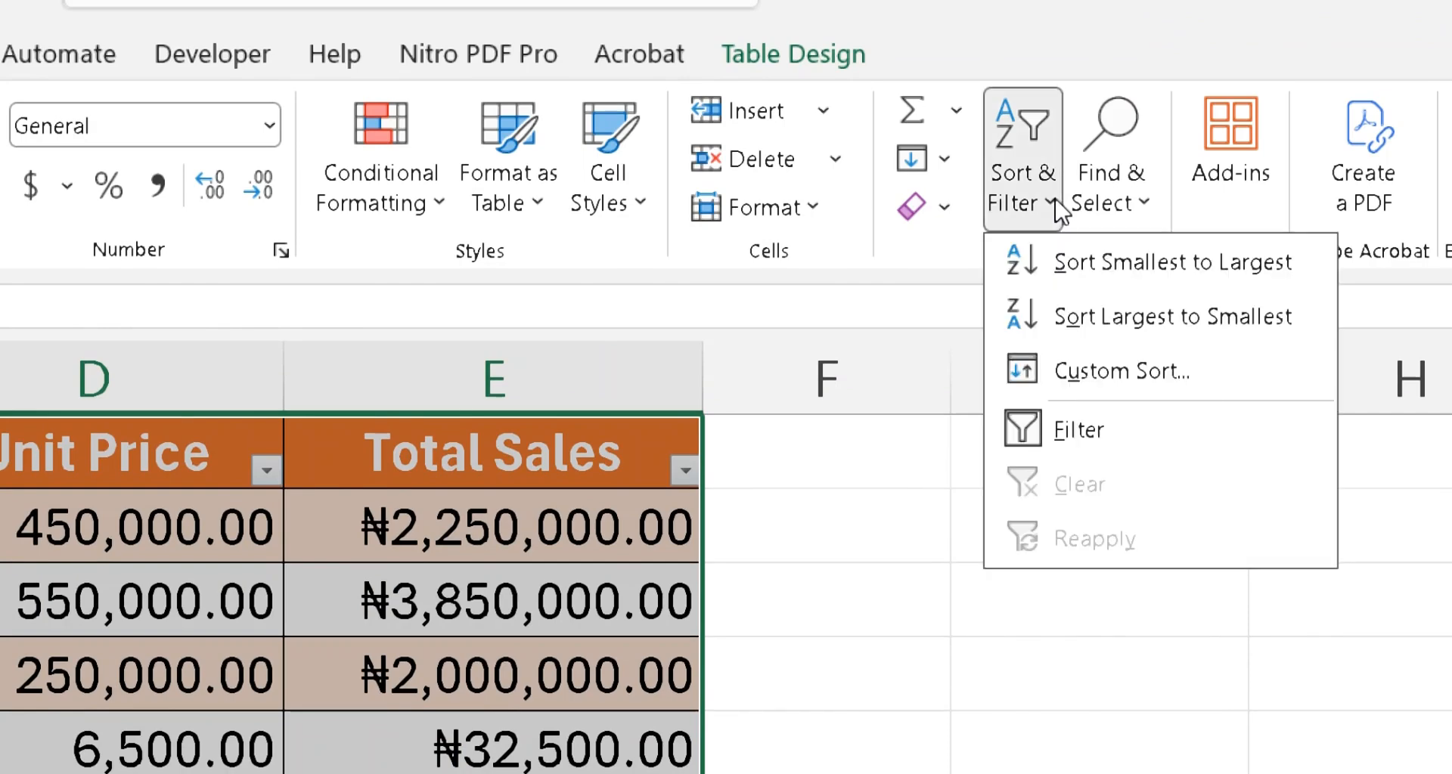
click(1157, 371)
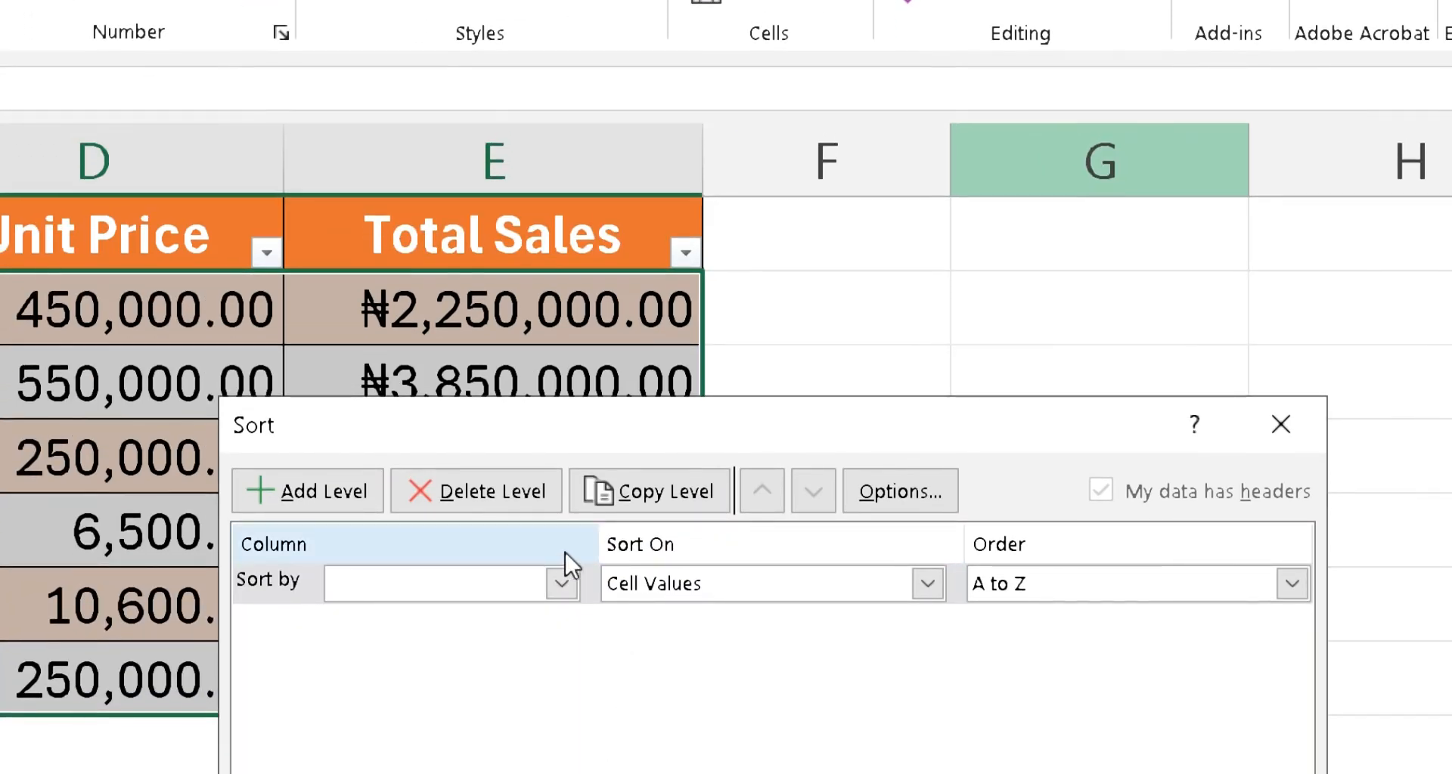
click(574, 588)
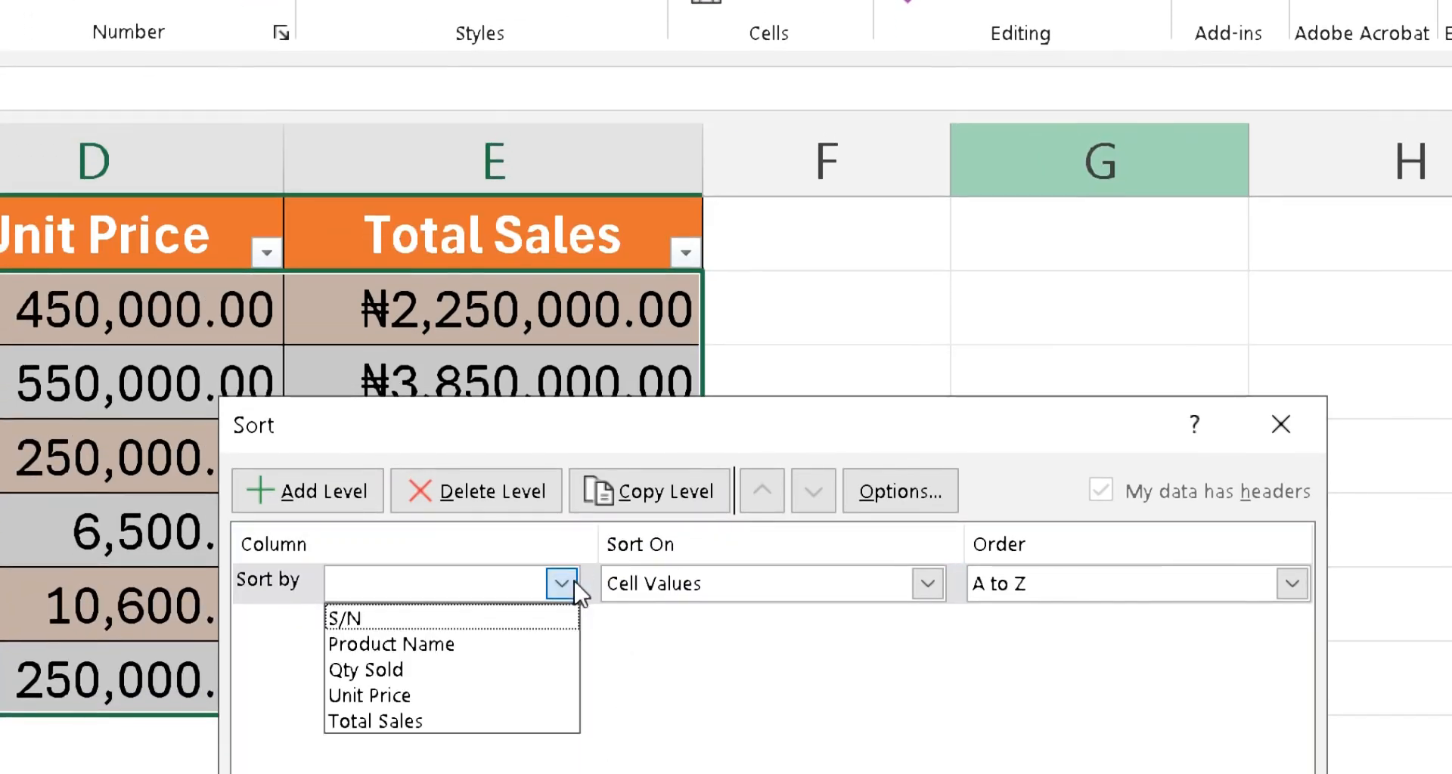
click(393, 647)
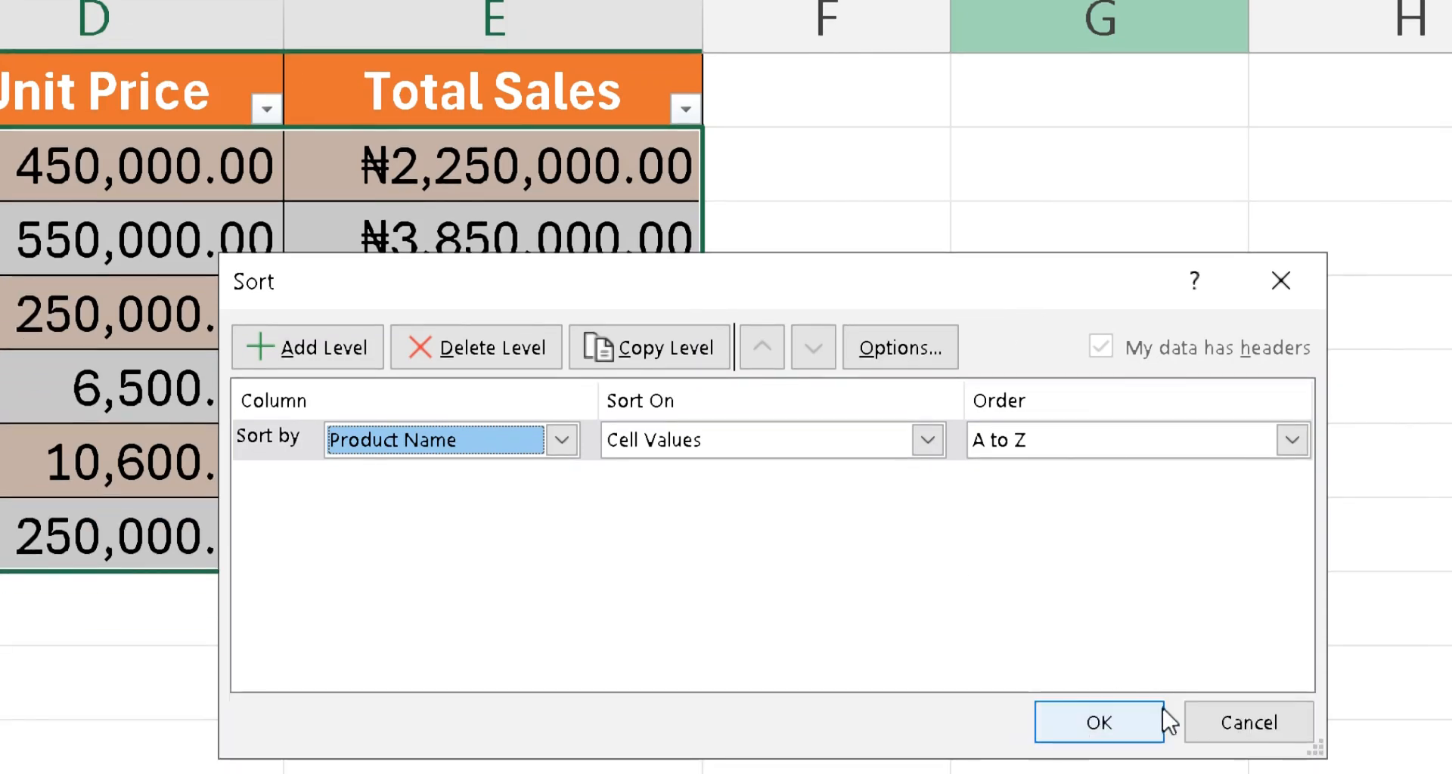
click(1155, 724)
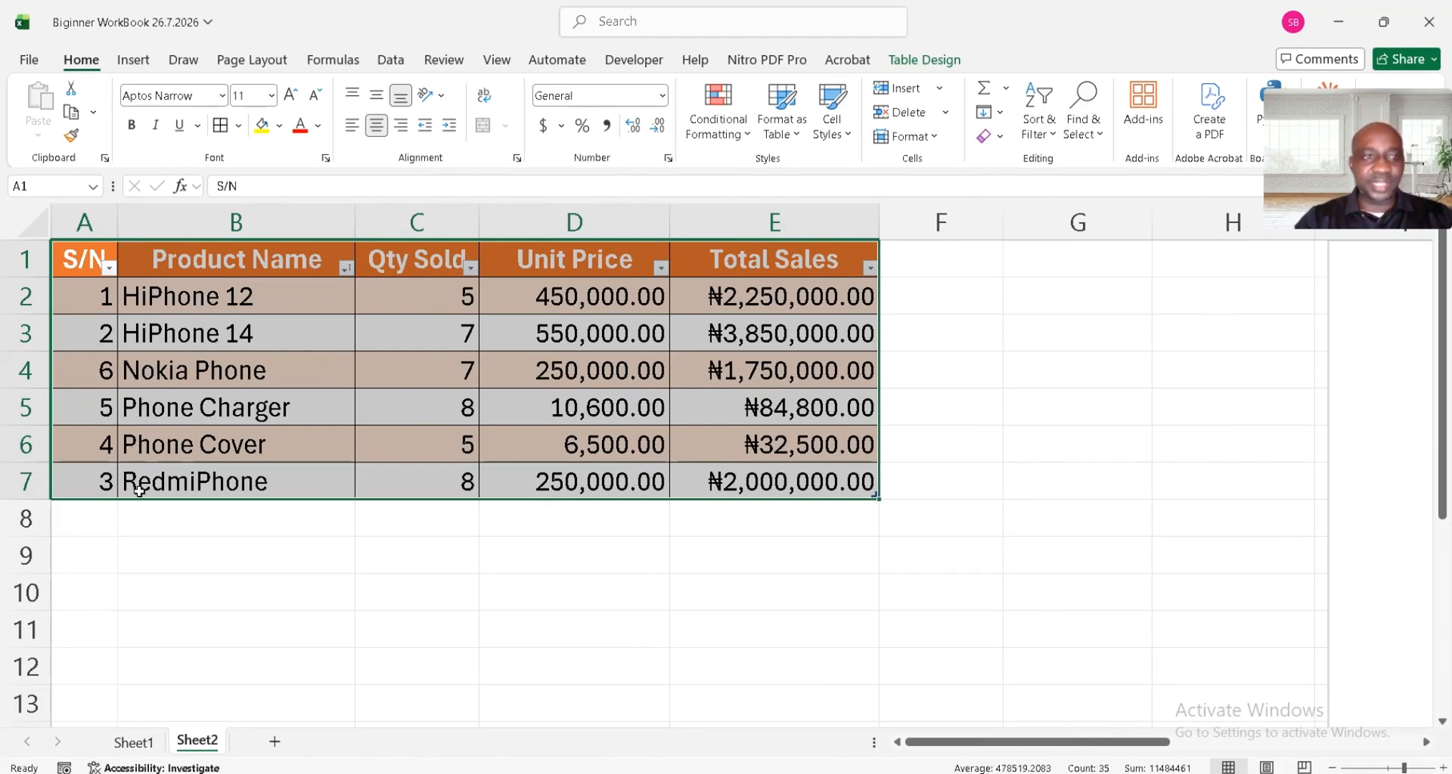
Step: Open a custom sort for the whole product table and set Total Sales as the sort column
click(96, 260)
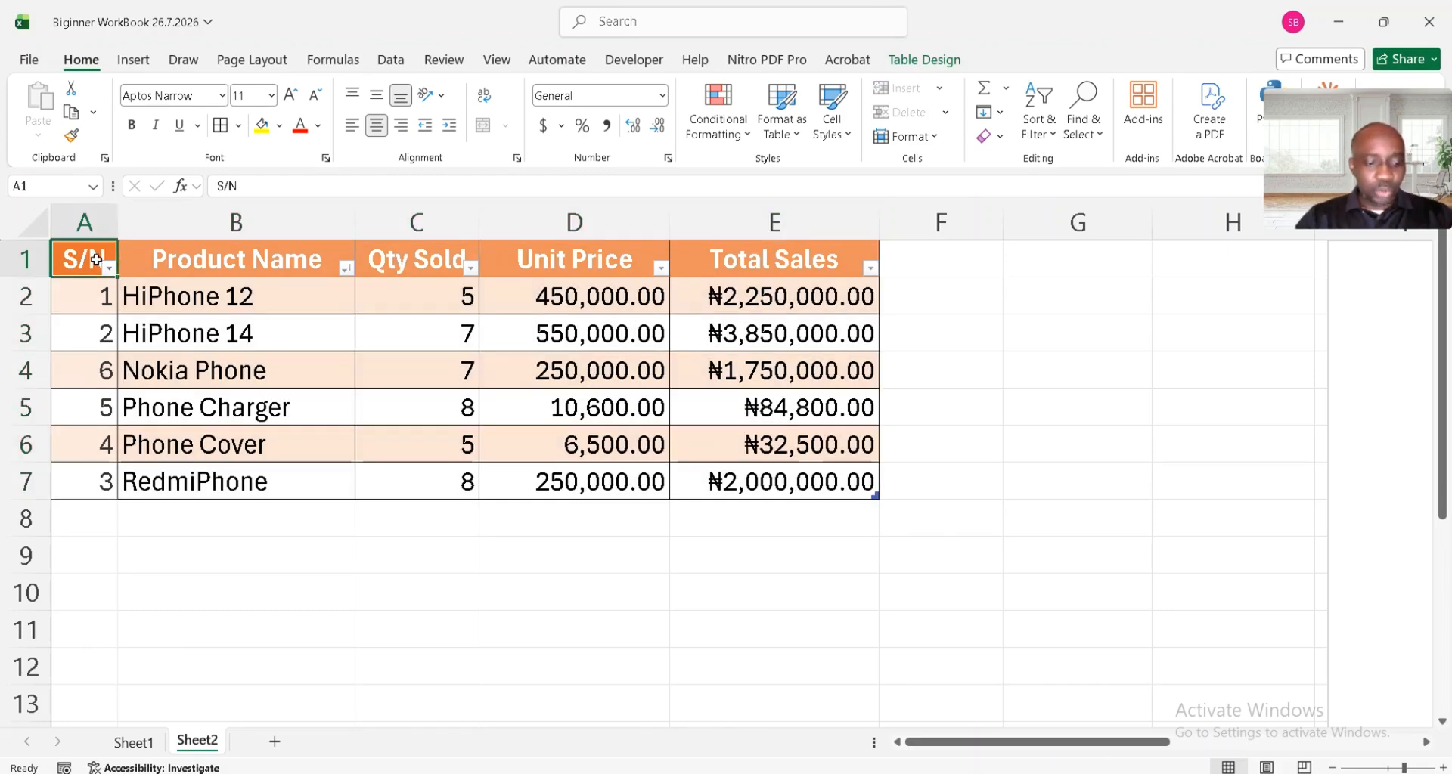
key(ctrl+shift+Right)
key(ctrl+shift+Down)
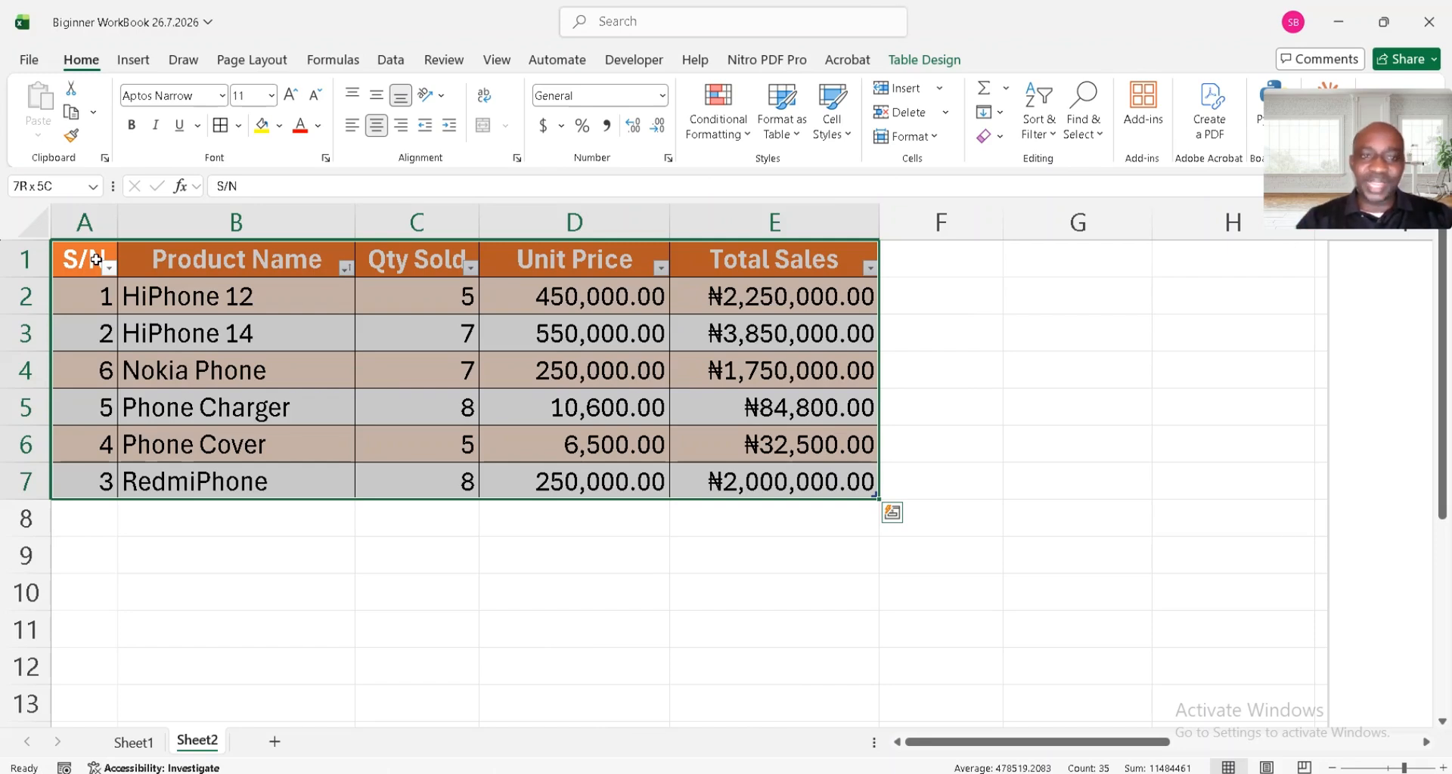
key(alt)
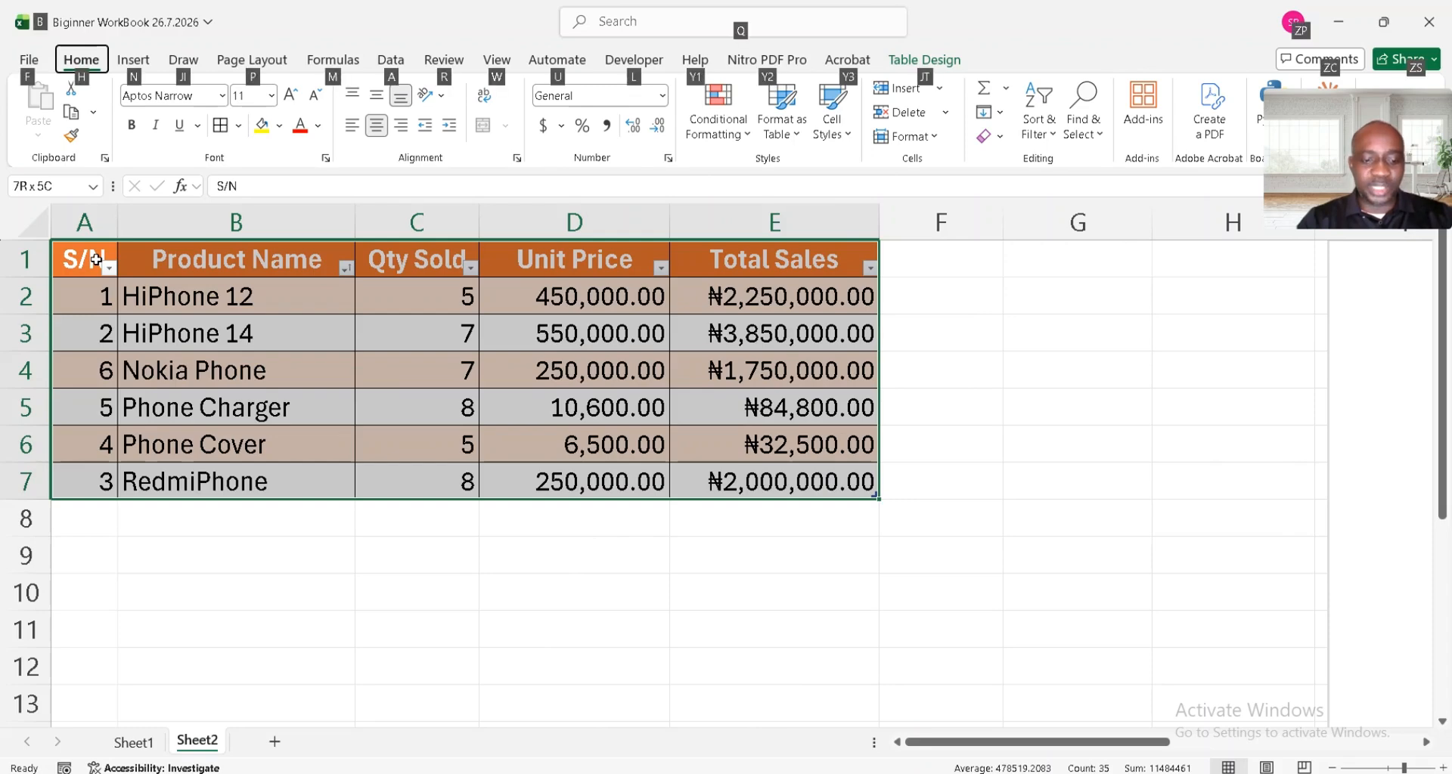
key(a)
key(s)
key(s)
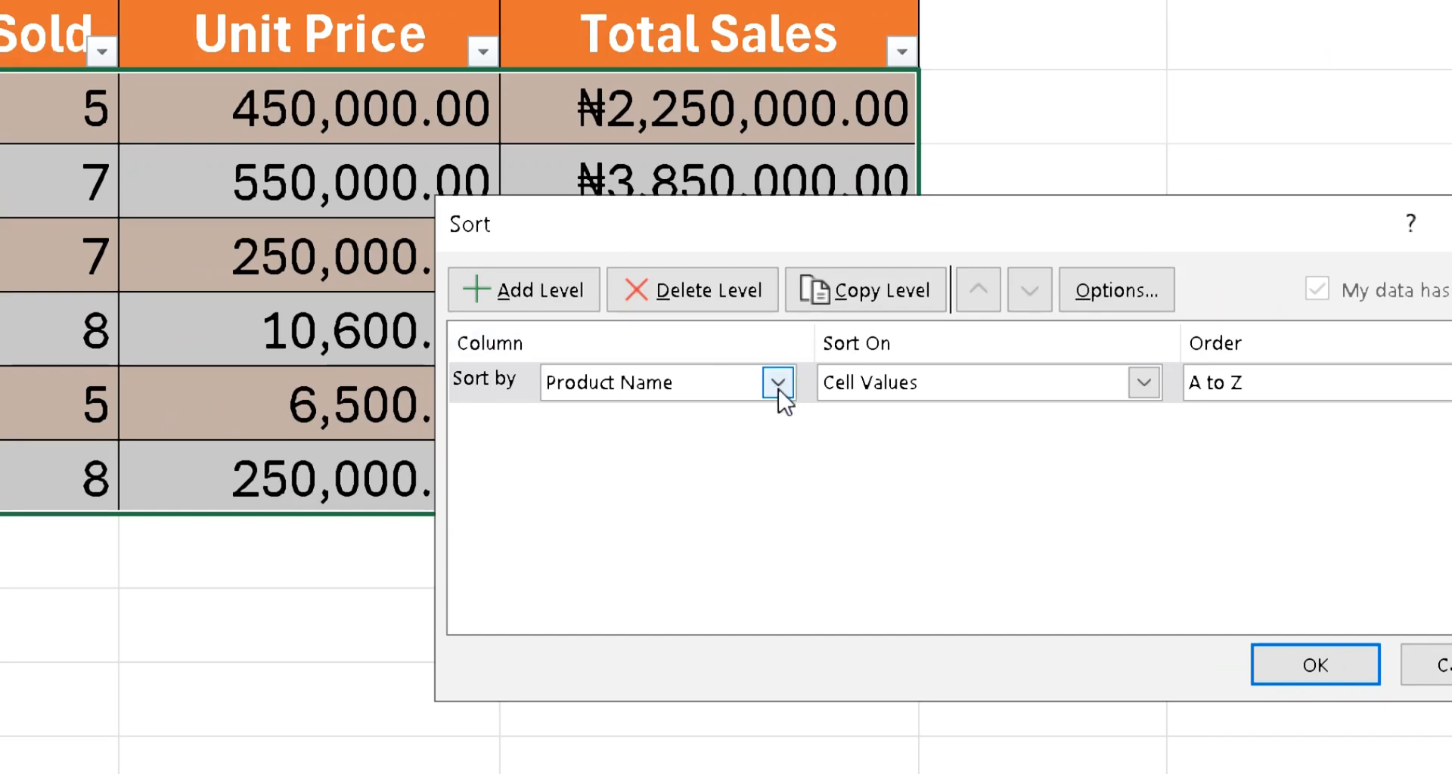
click(777, 383)
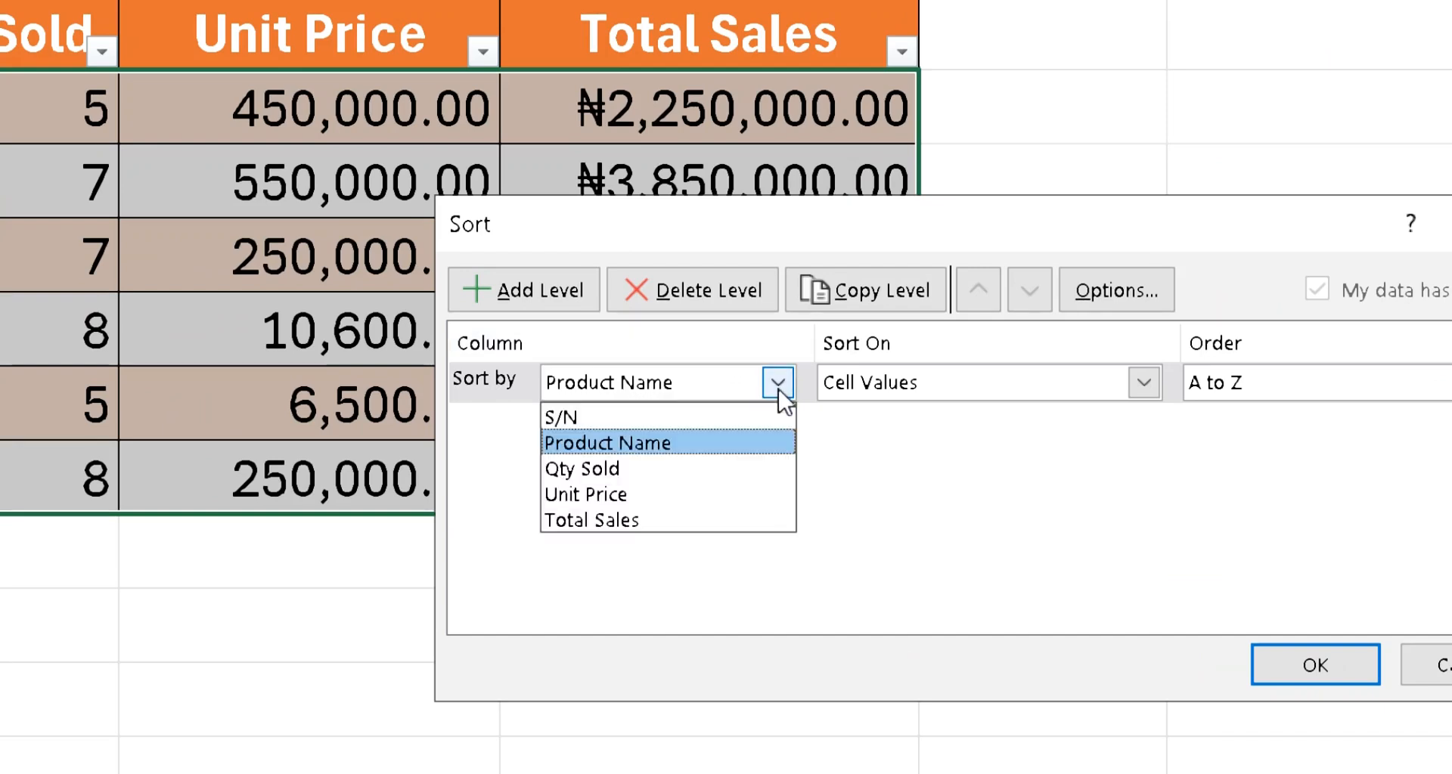
click(611, 521)
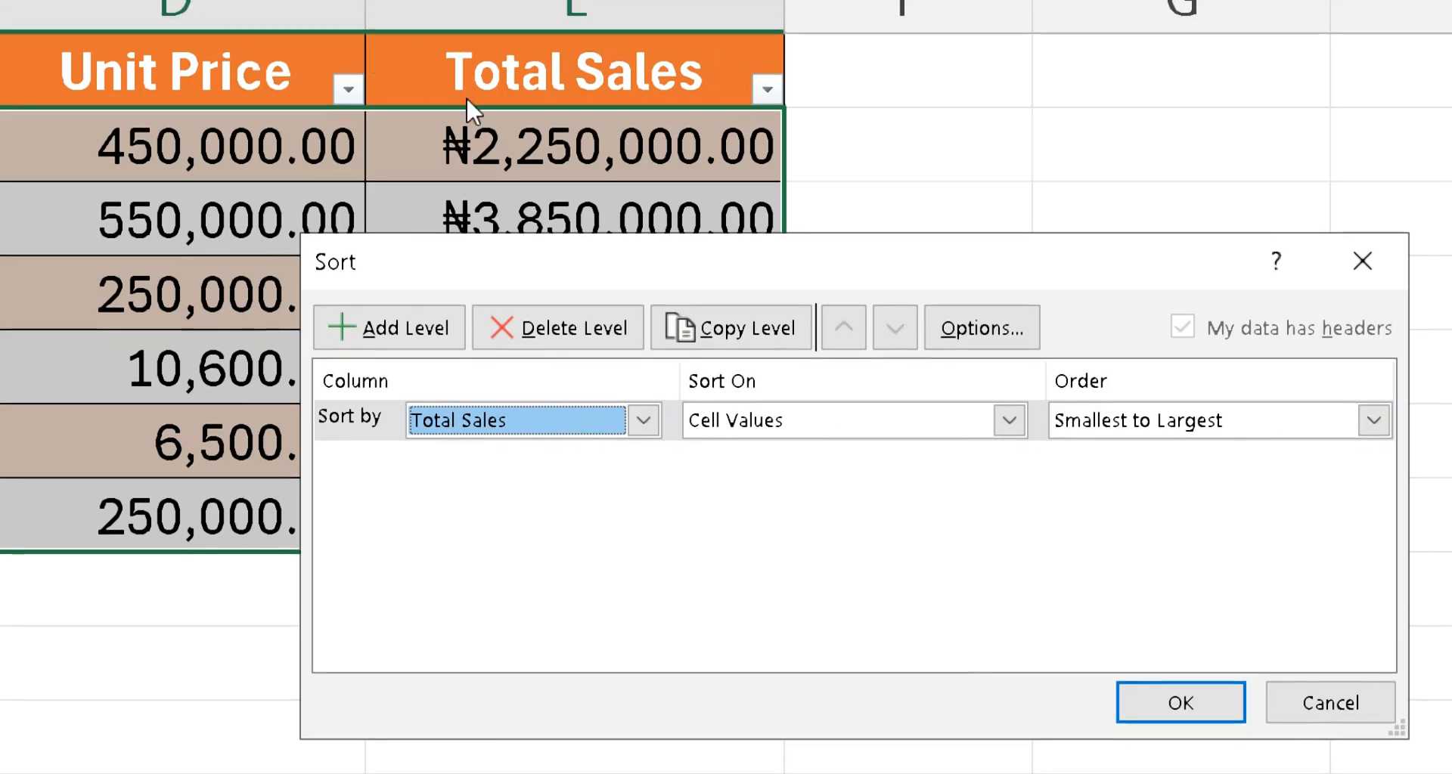
Step: Switch the sort column to Product Name and back to Total Sales
click(645, 420)
click(473, 482)
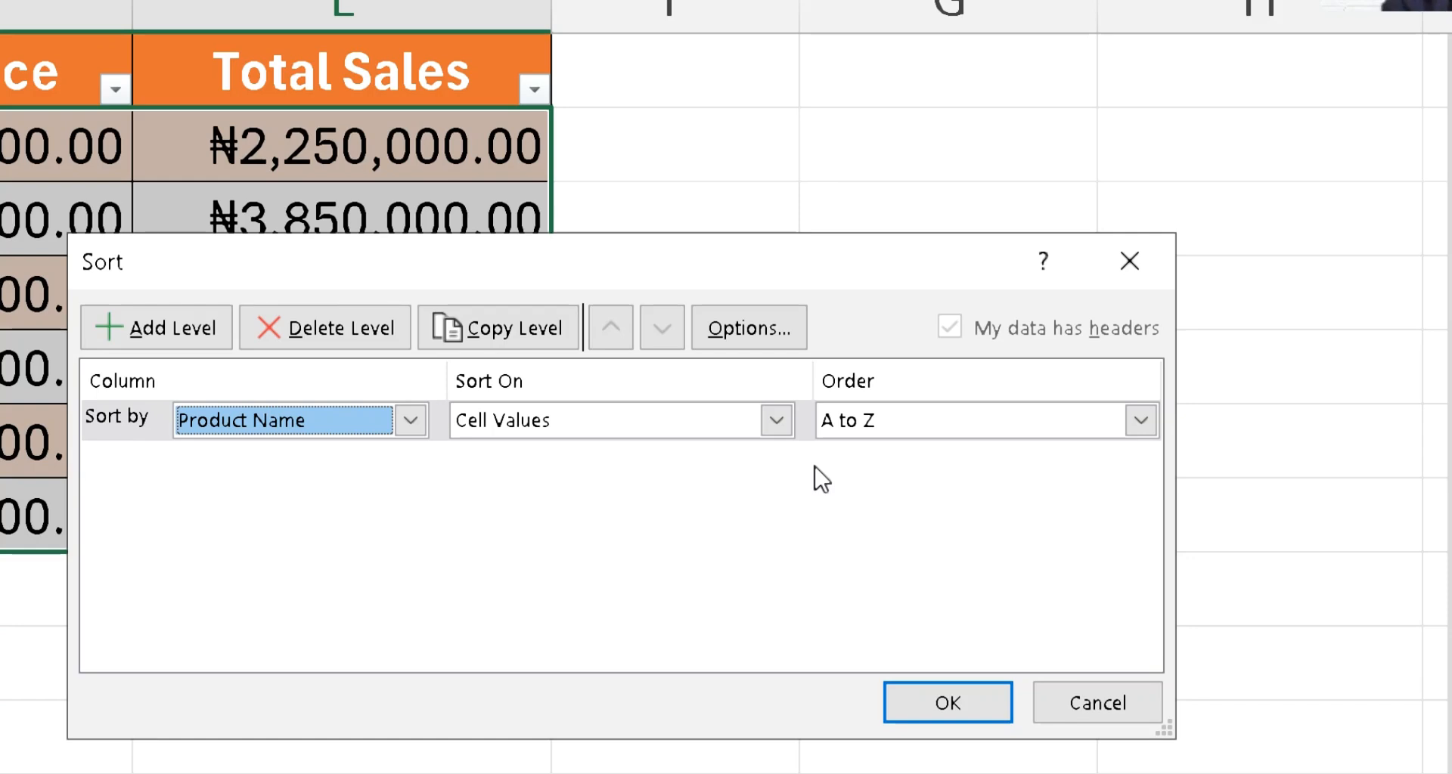
click(412, 420)
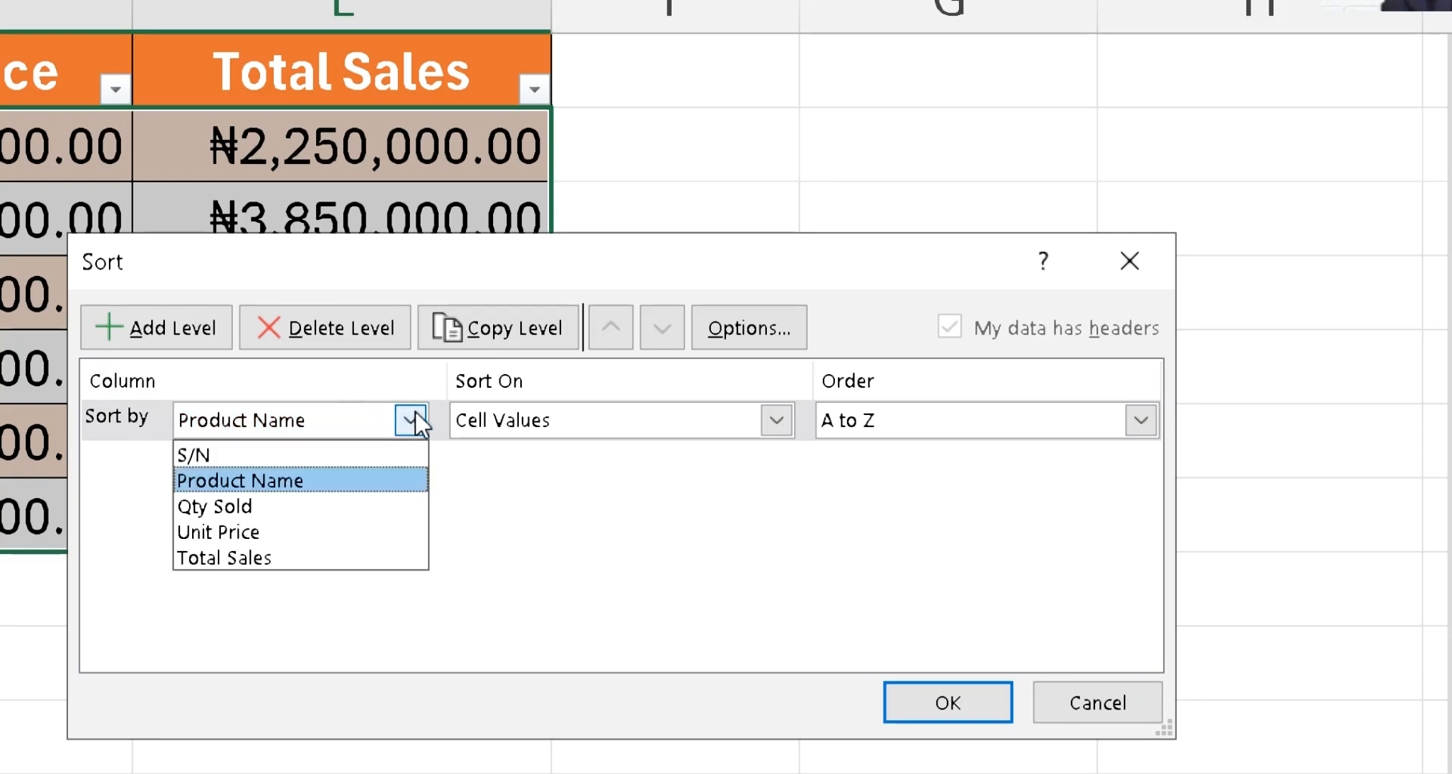
click(233, 561)
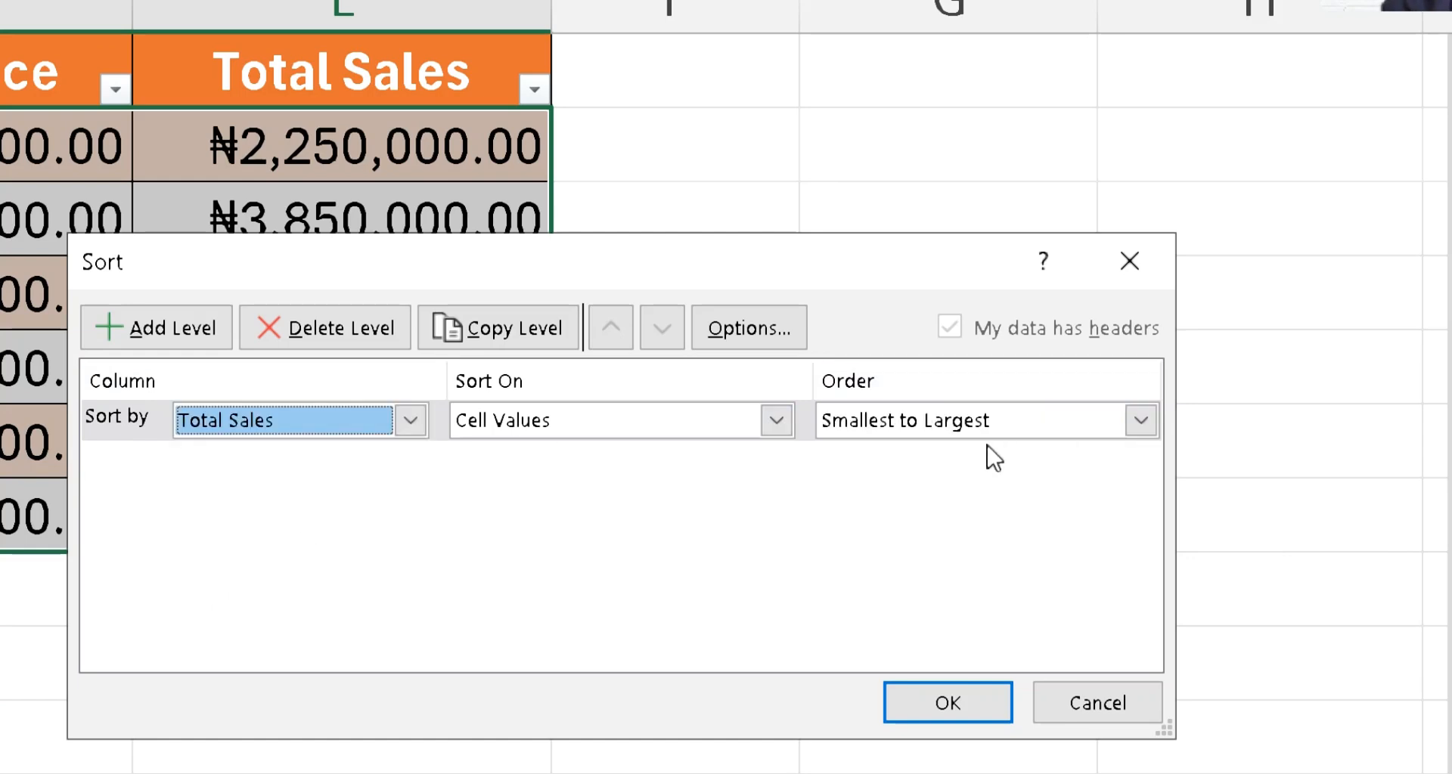
Step: Set the Total Sales sort order to Largest to Smallest and apply the sort
click(1143, 422)
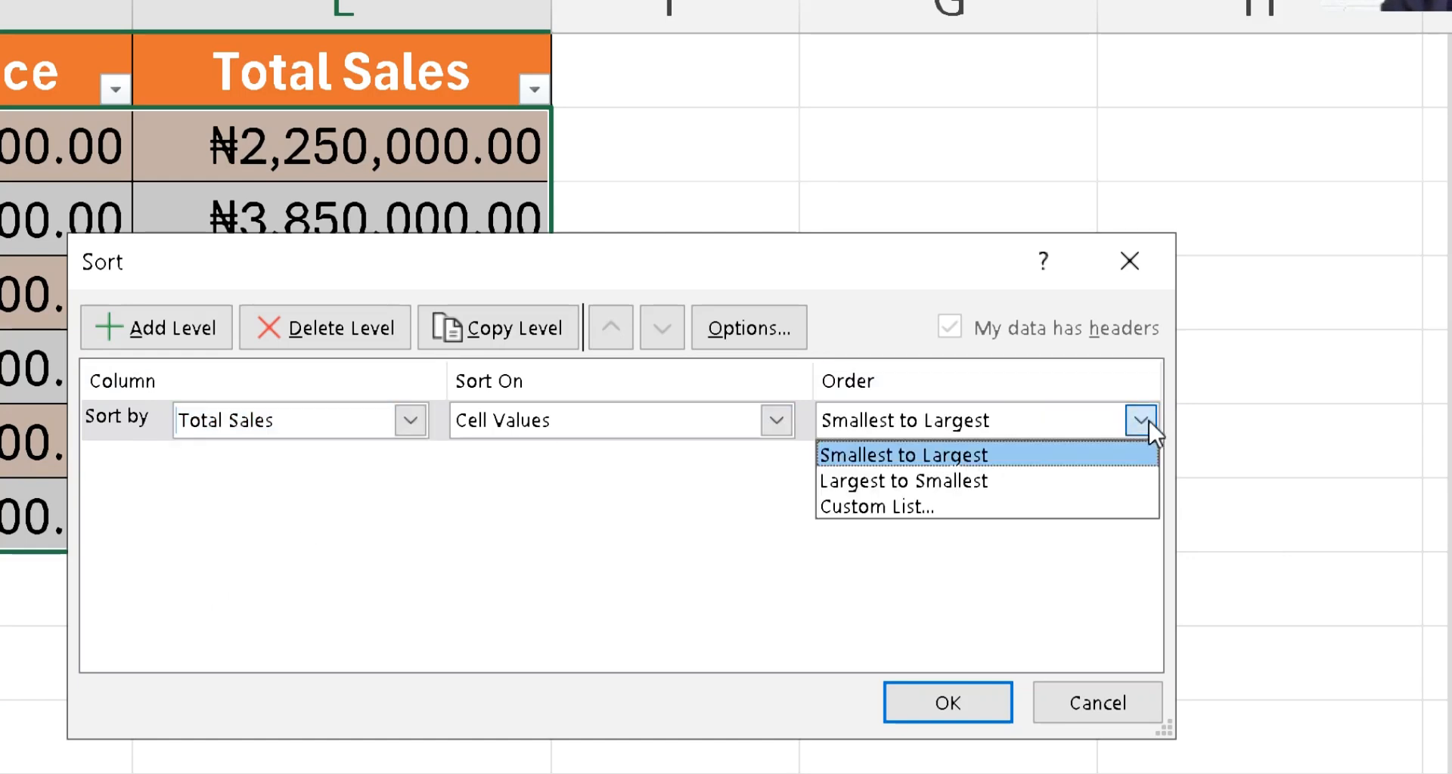
click(913, 481)
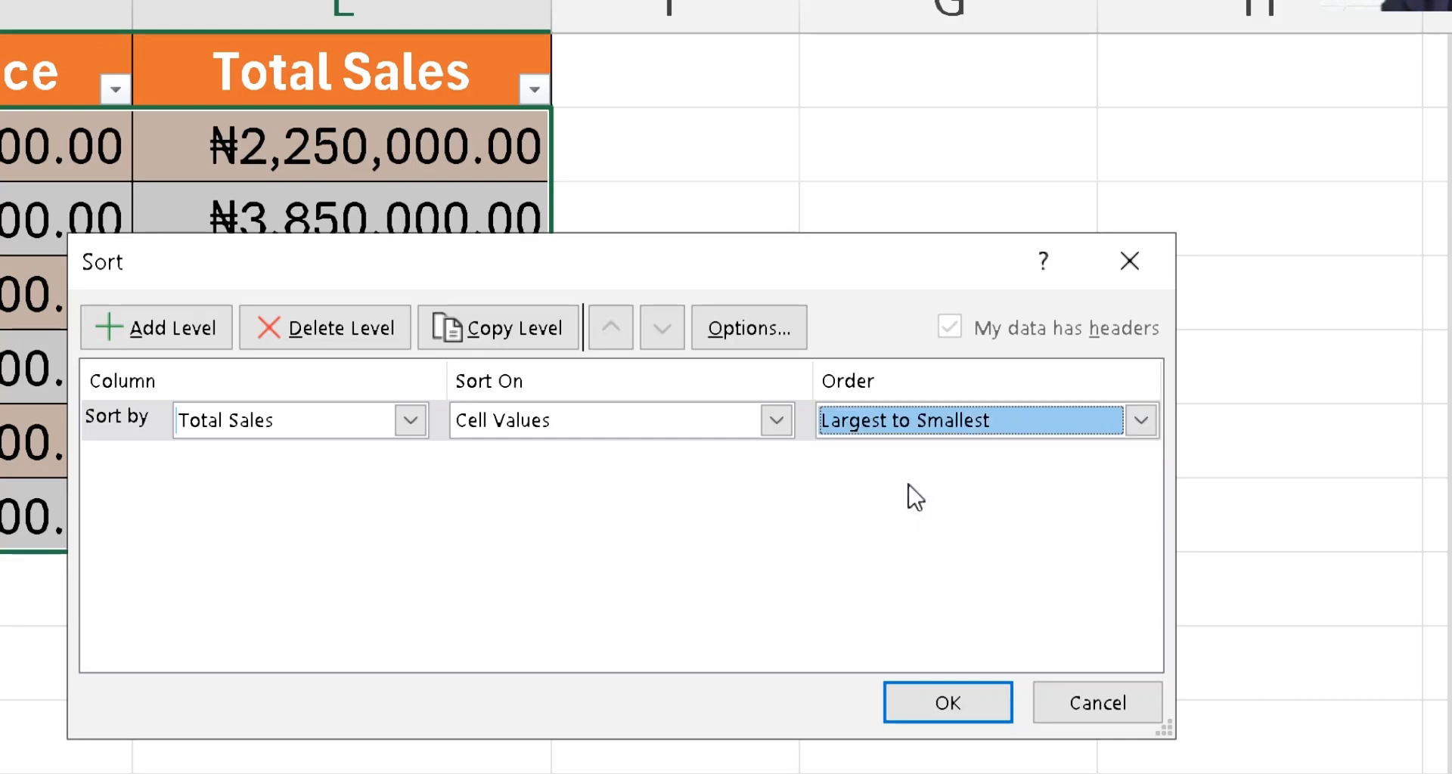
click(992, 700)
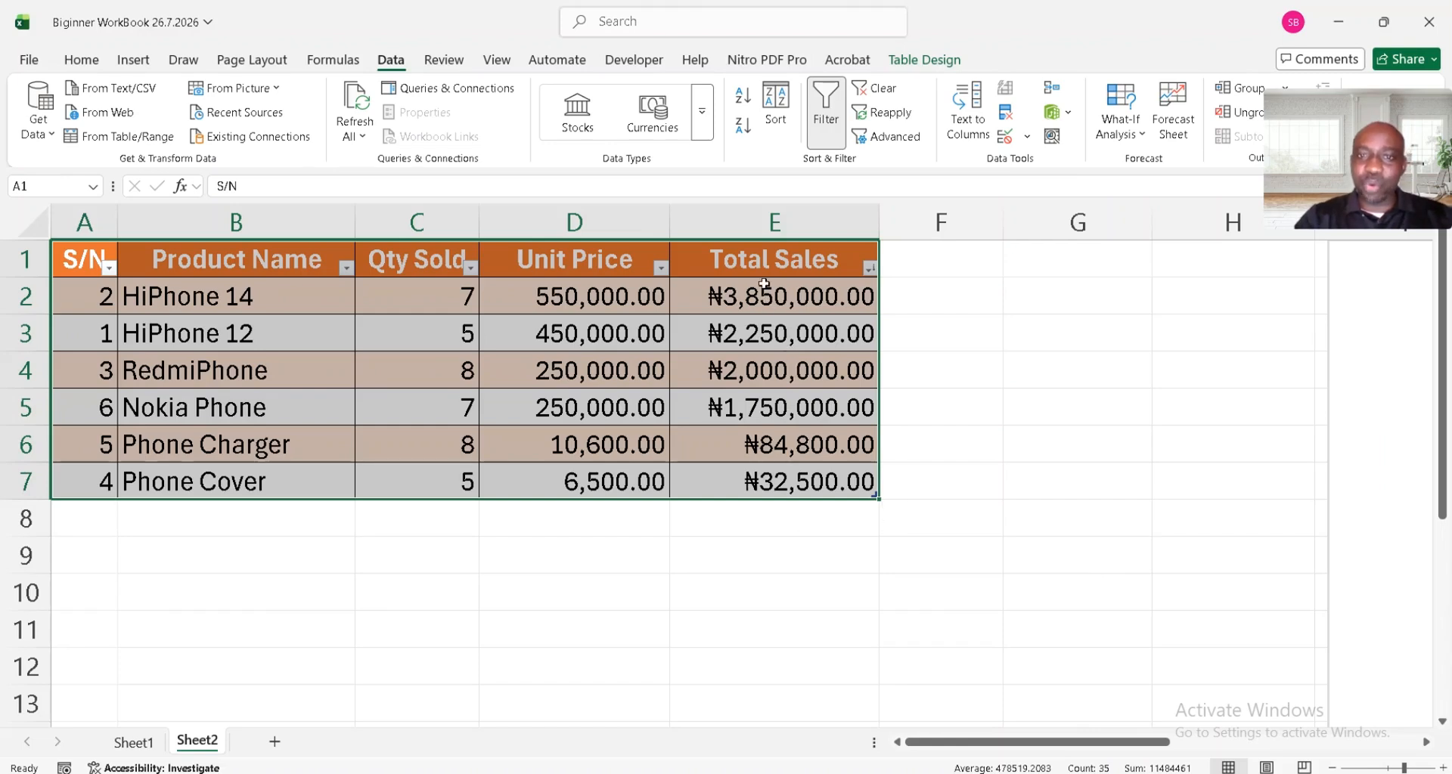
click(764, 286)
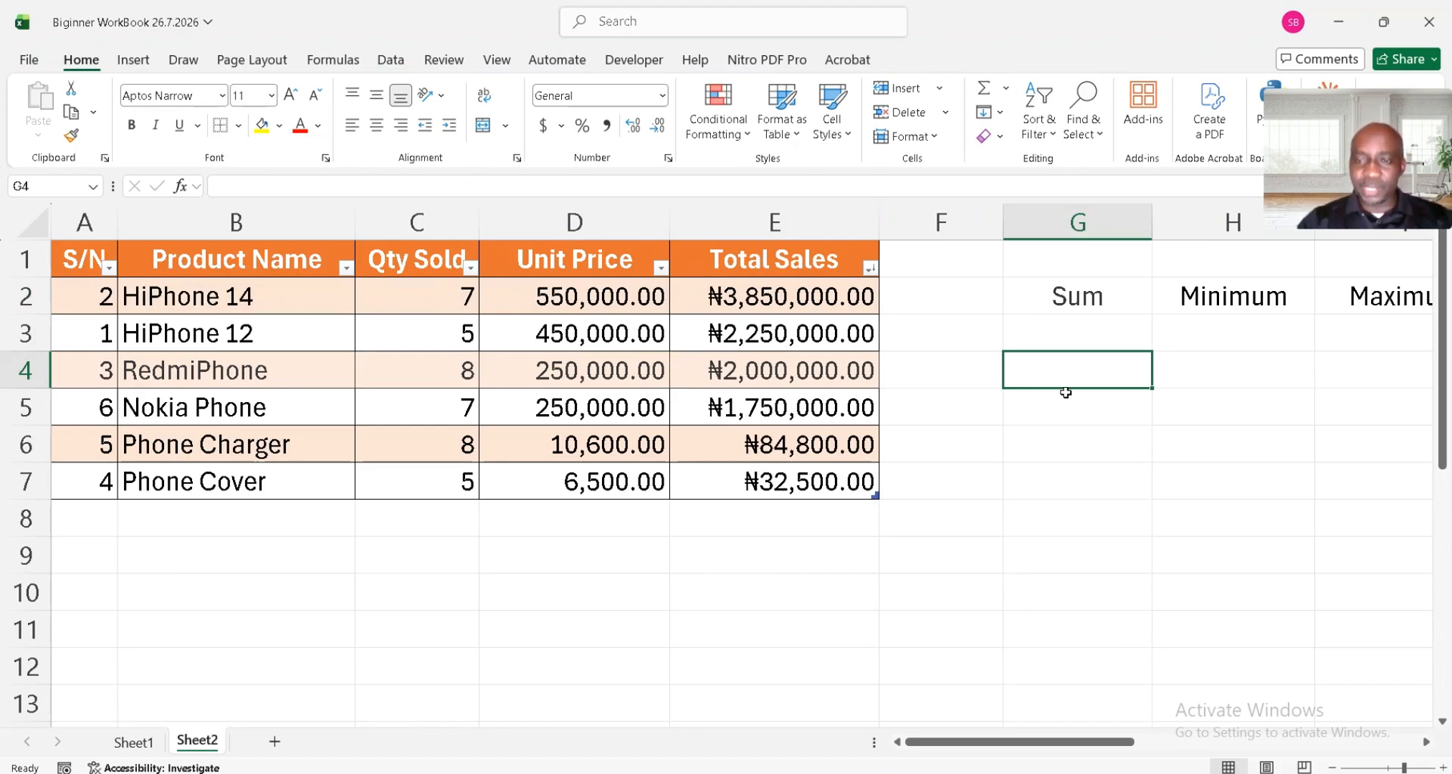
Step: Apply all borders to the Sum, Minimum and Maximum headers and the empty row beneath them, G2:I3
click(1074, 299)
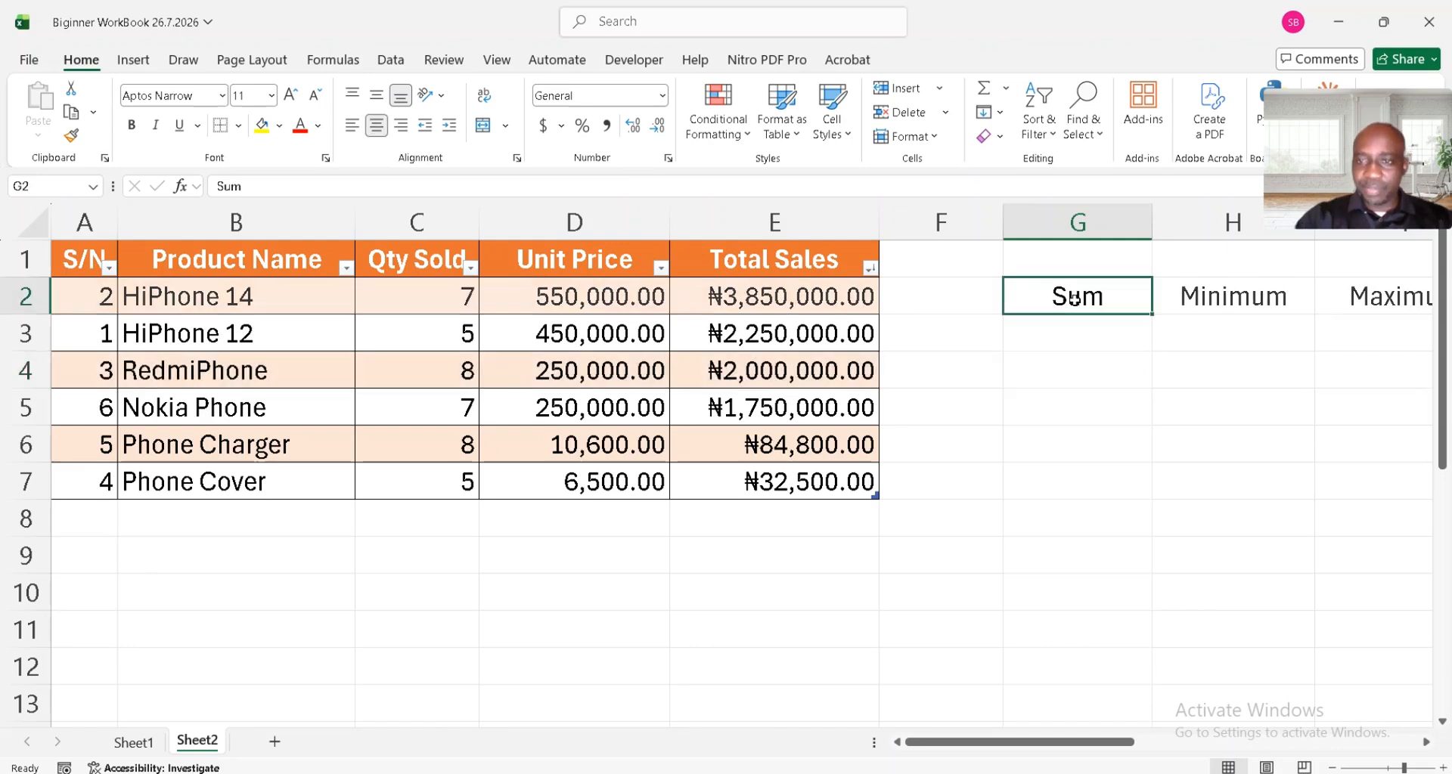
scroll(1074, 299, right, 3)
shift+click(1075, 300)
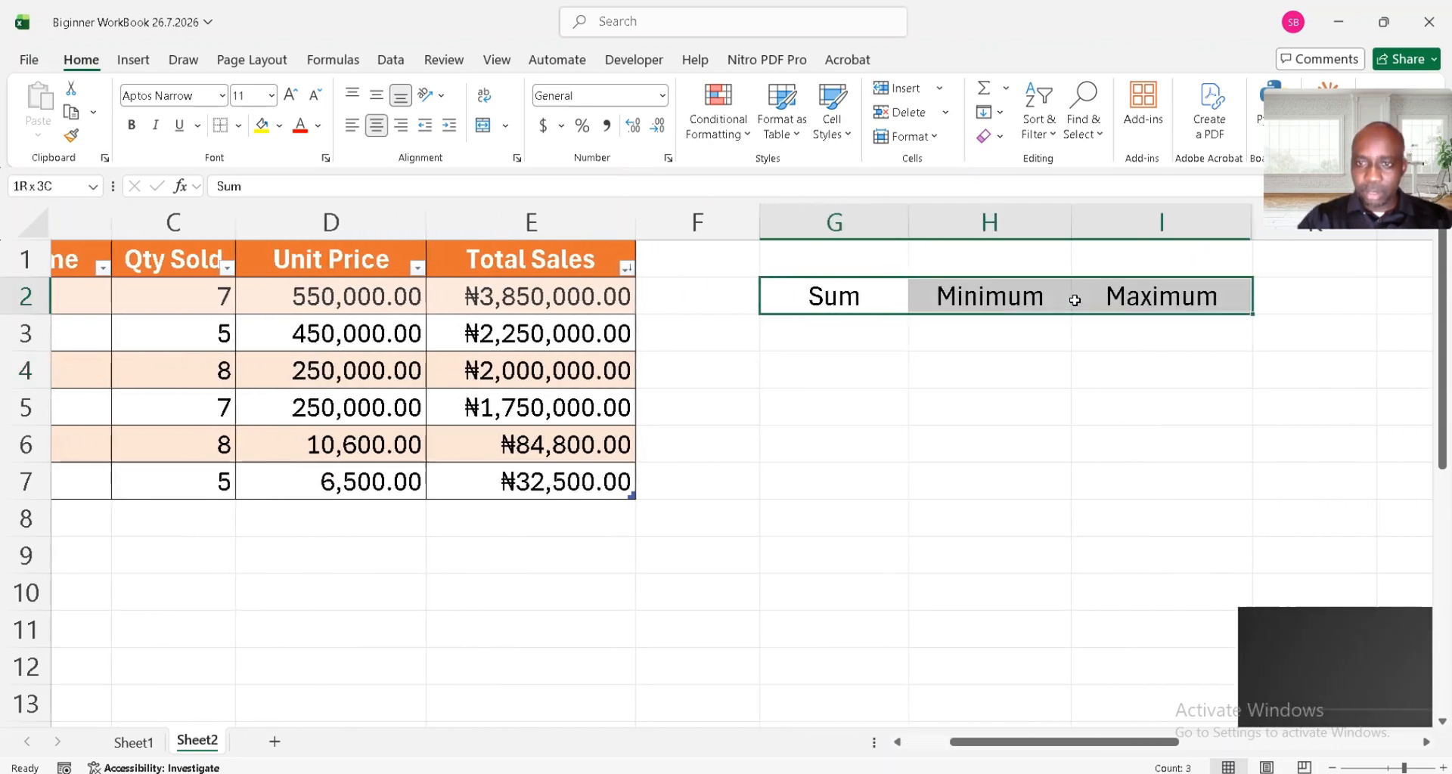
ctrl+scroll(1075, 300, up, 2)
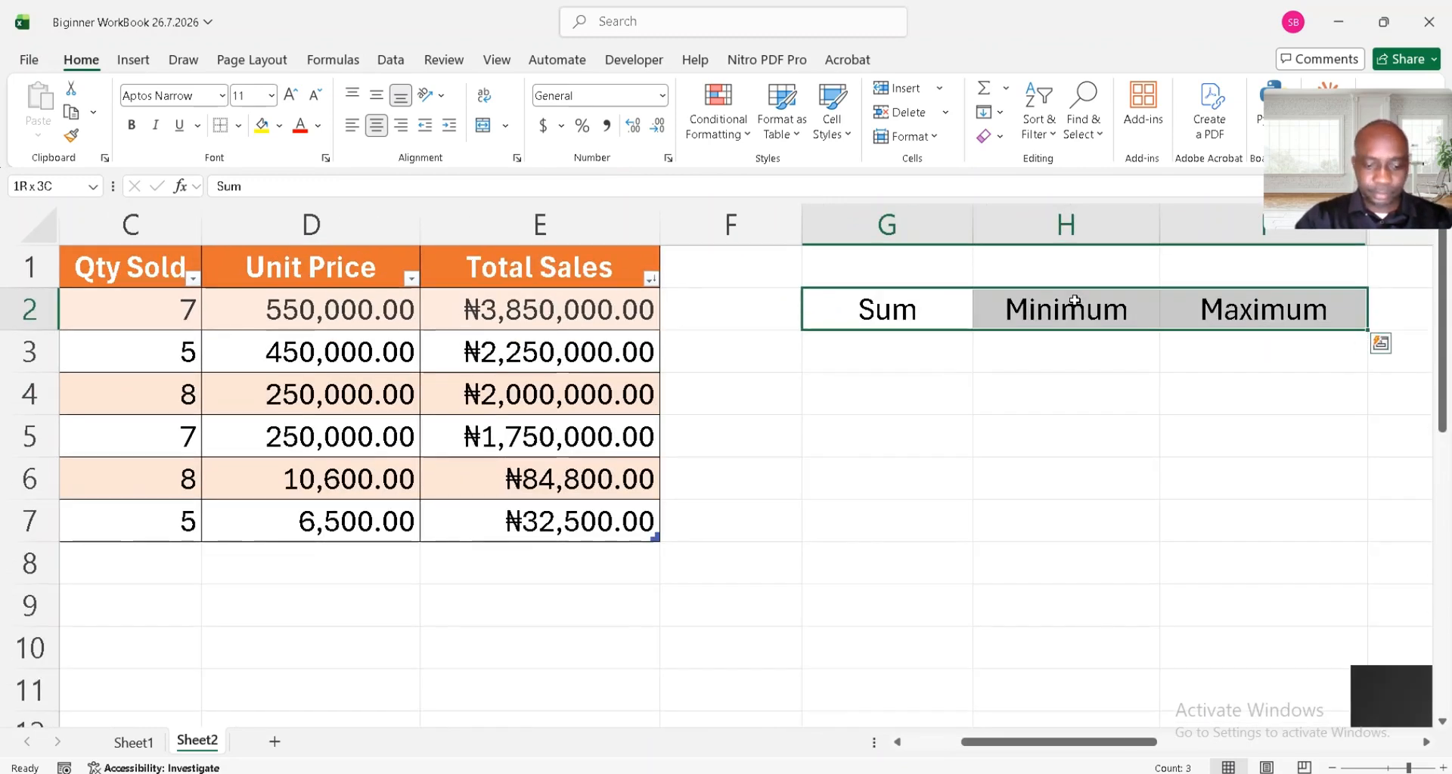
ctrl+scroll(1075, 300, up, 1)
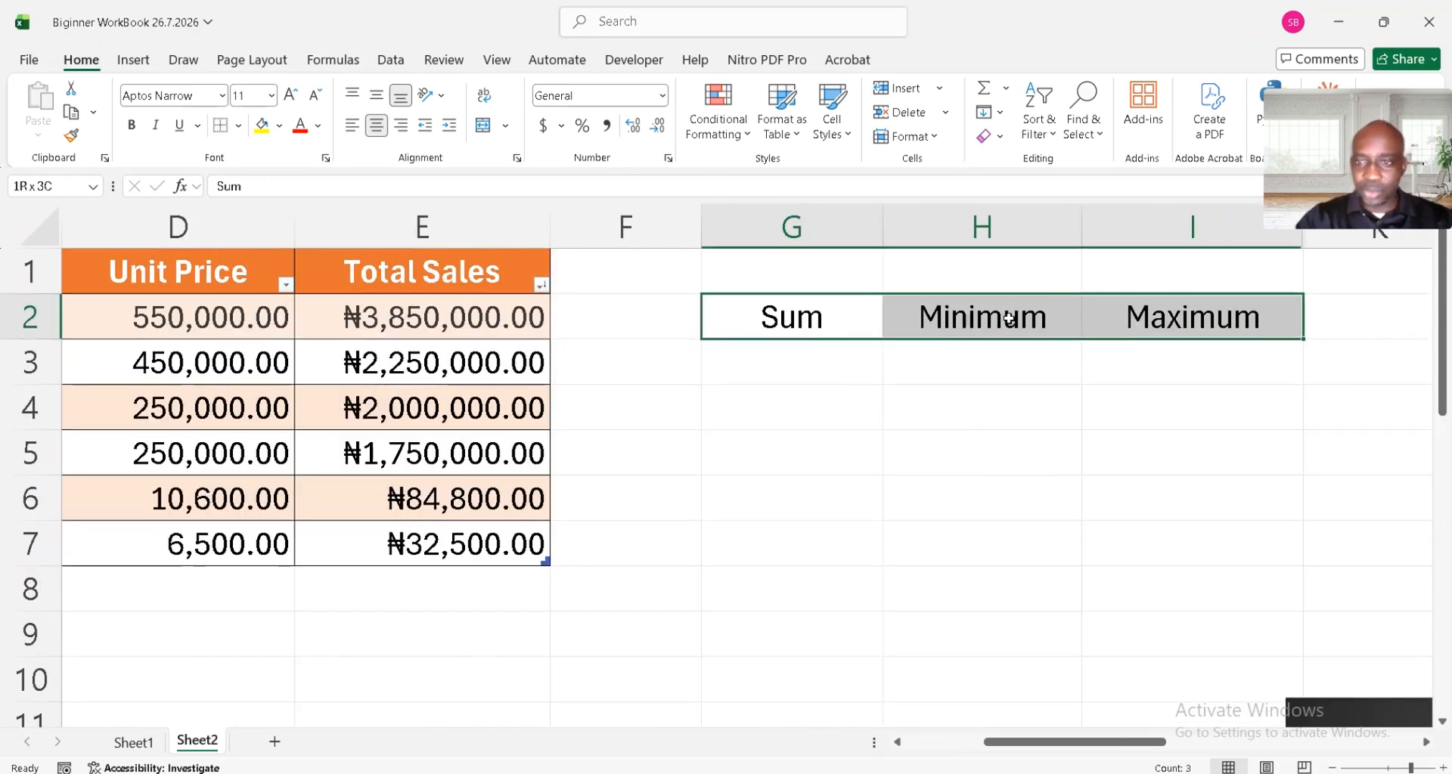
key(shift+Down)
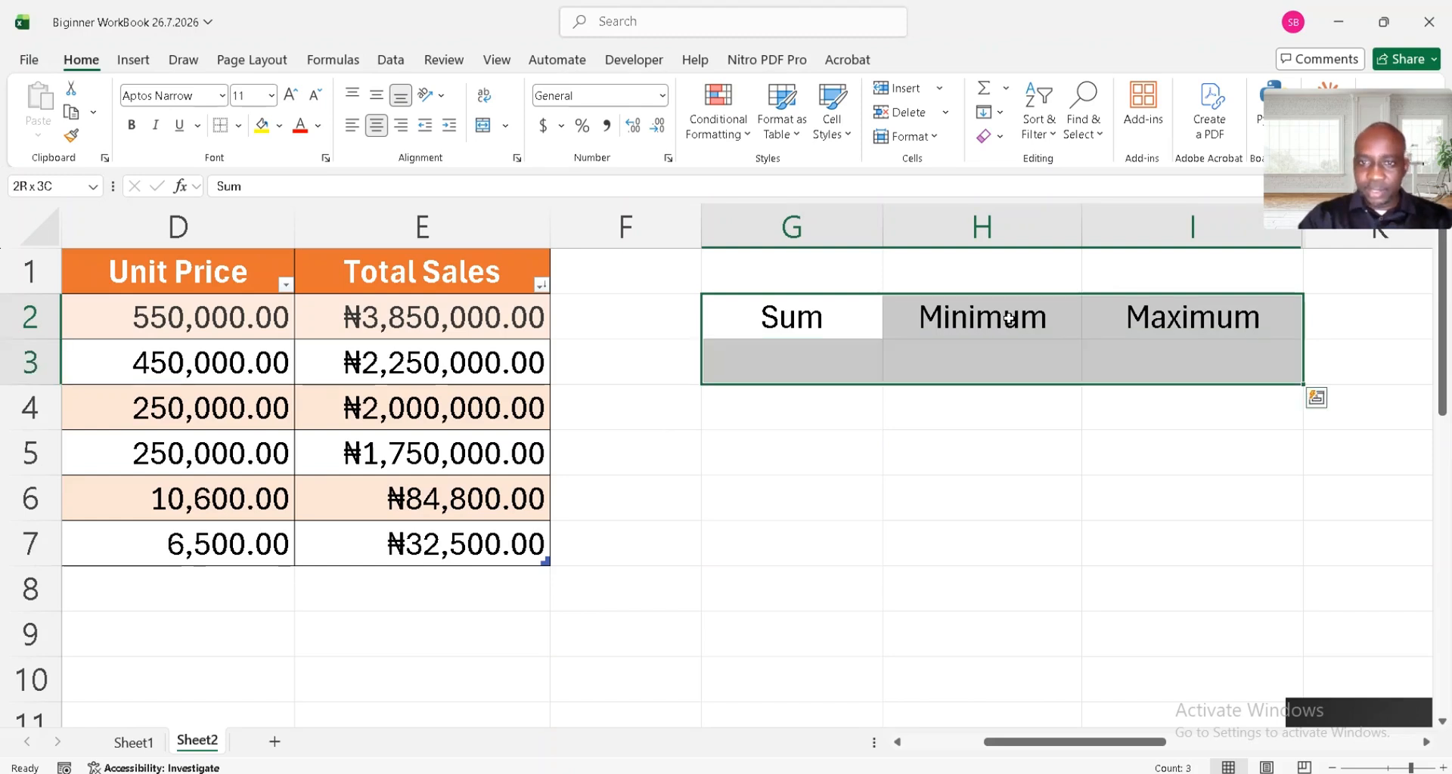
key(shift+Down)
key(shift+Up)
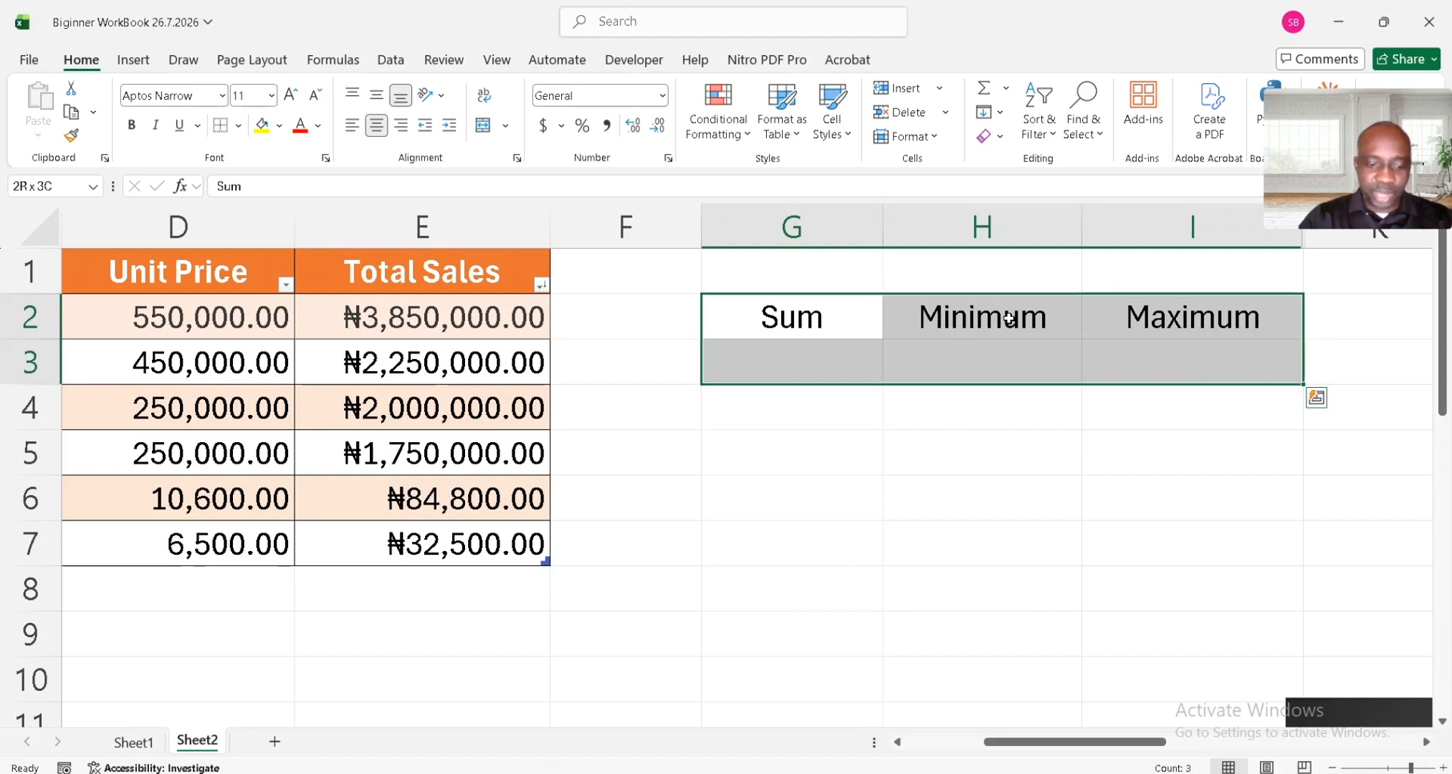
key(alt+h)
key(b)
key(a)
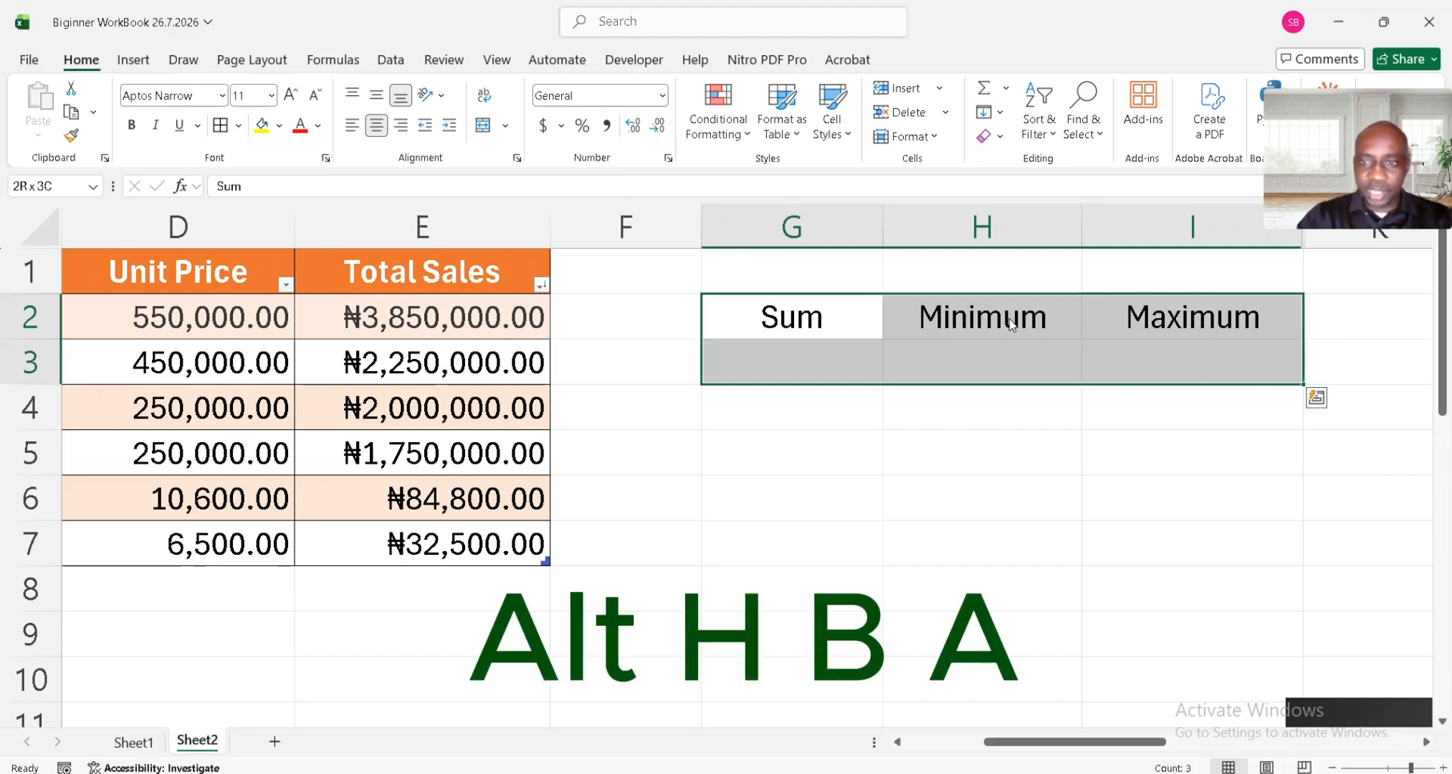
click(958, 351)
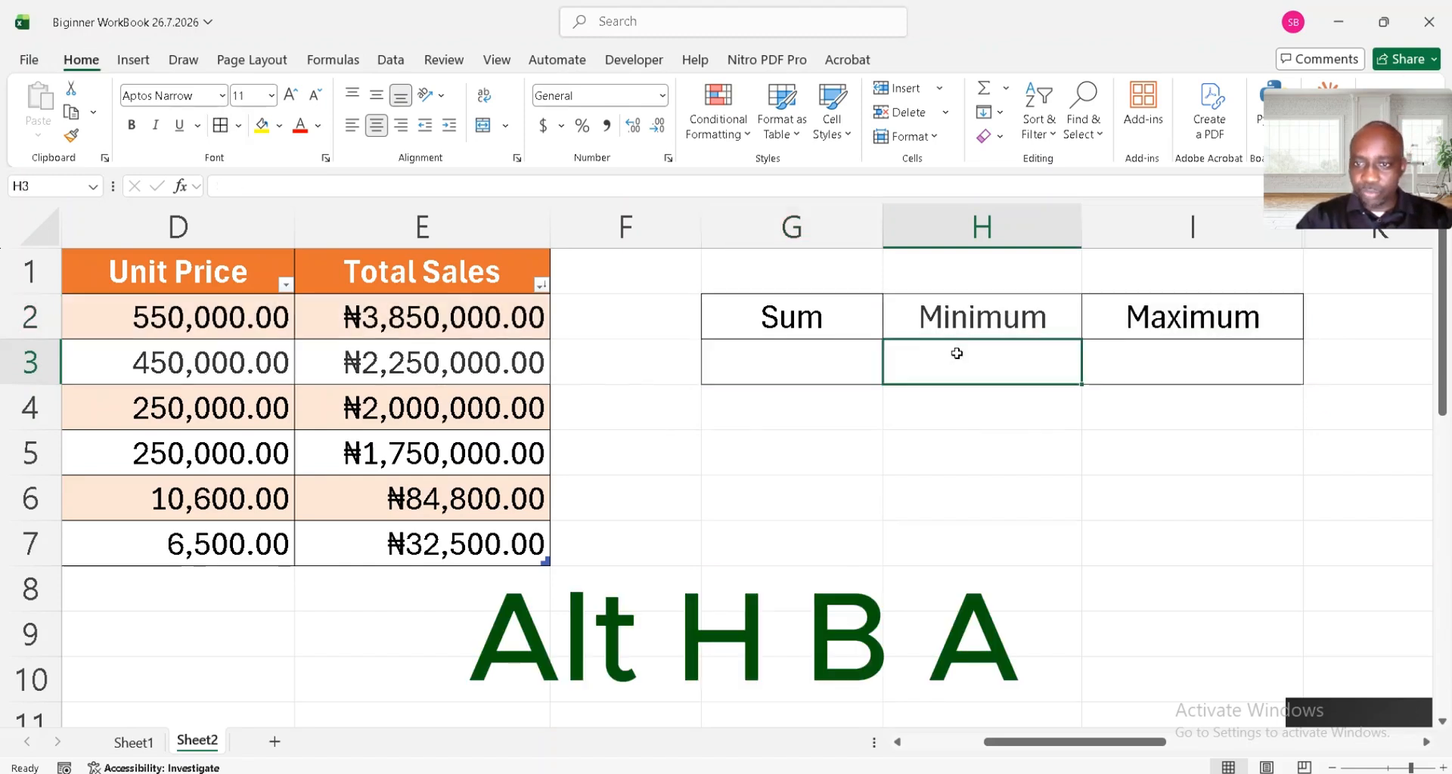
Step: Sum the table's Total Sales column with a SUM formula in G3 and autofit column G to the result
click(815, 363)
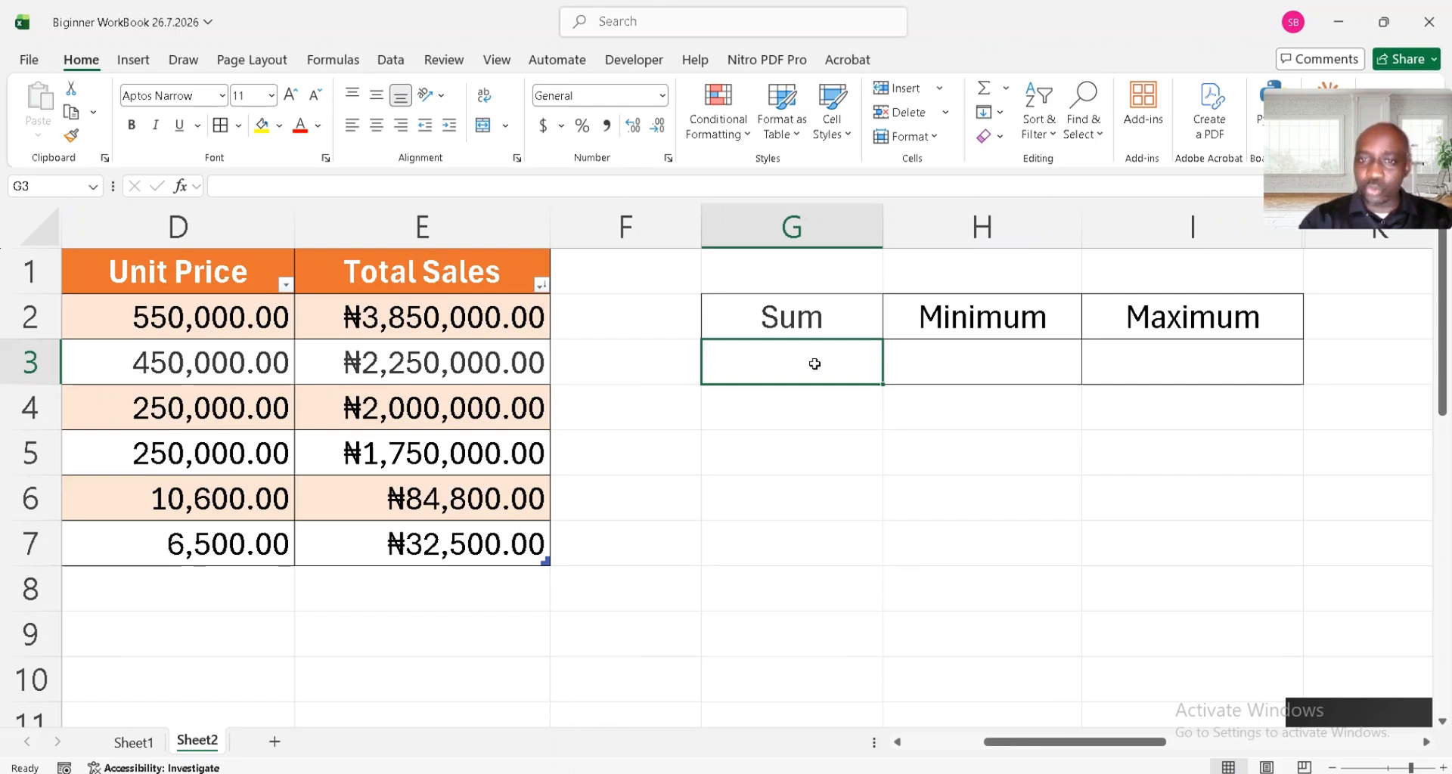
text(=su)
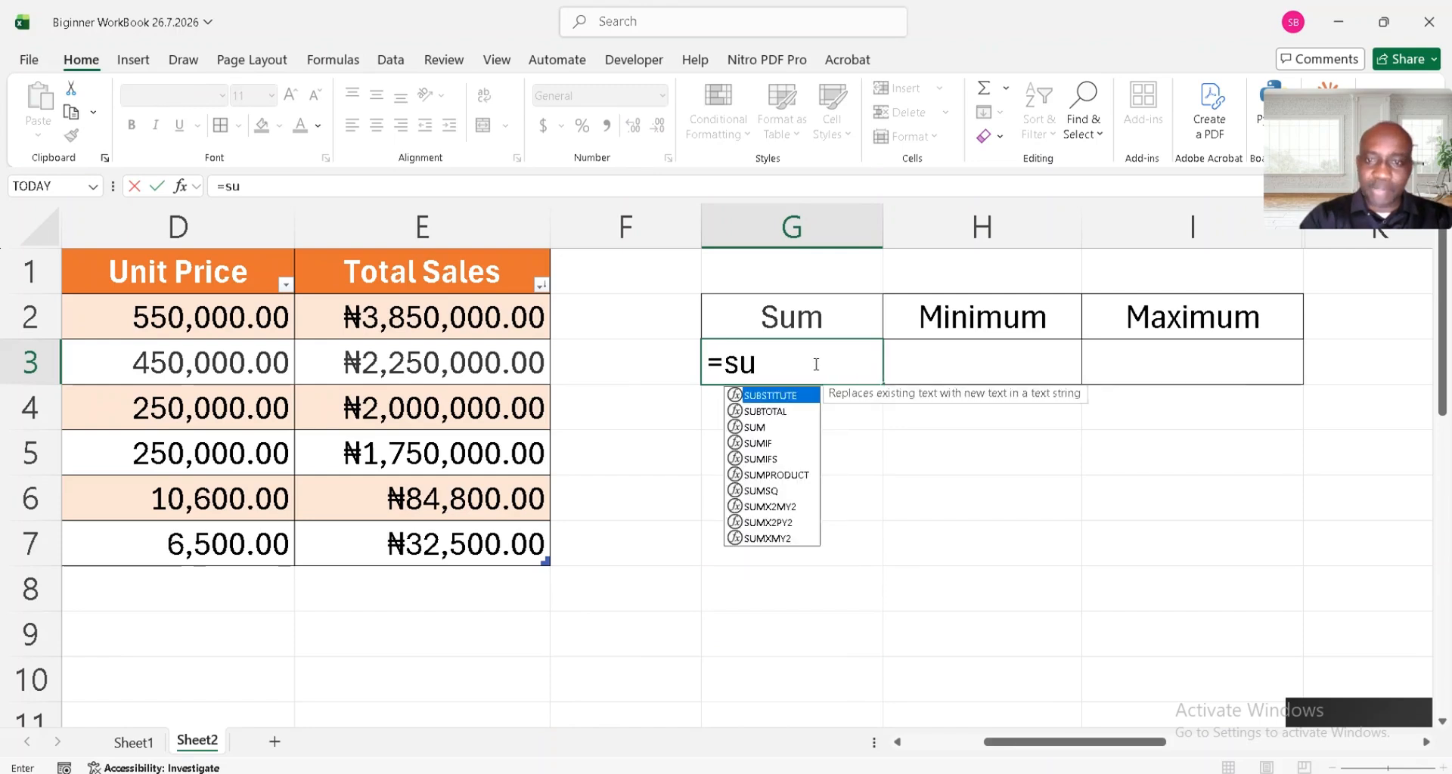
text(m)
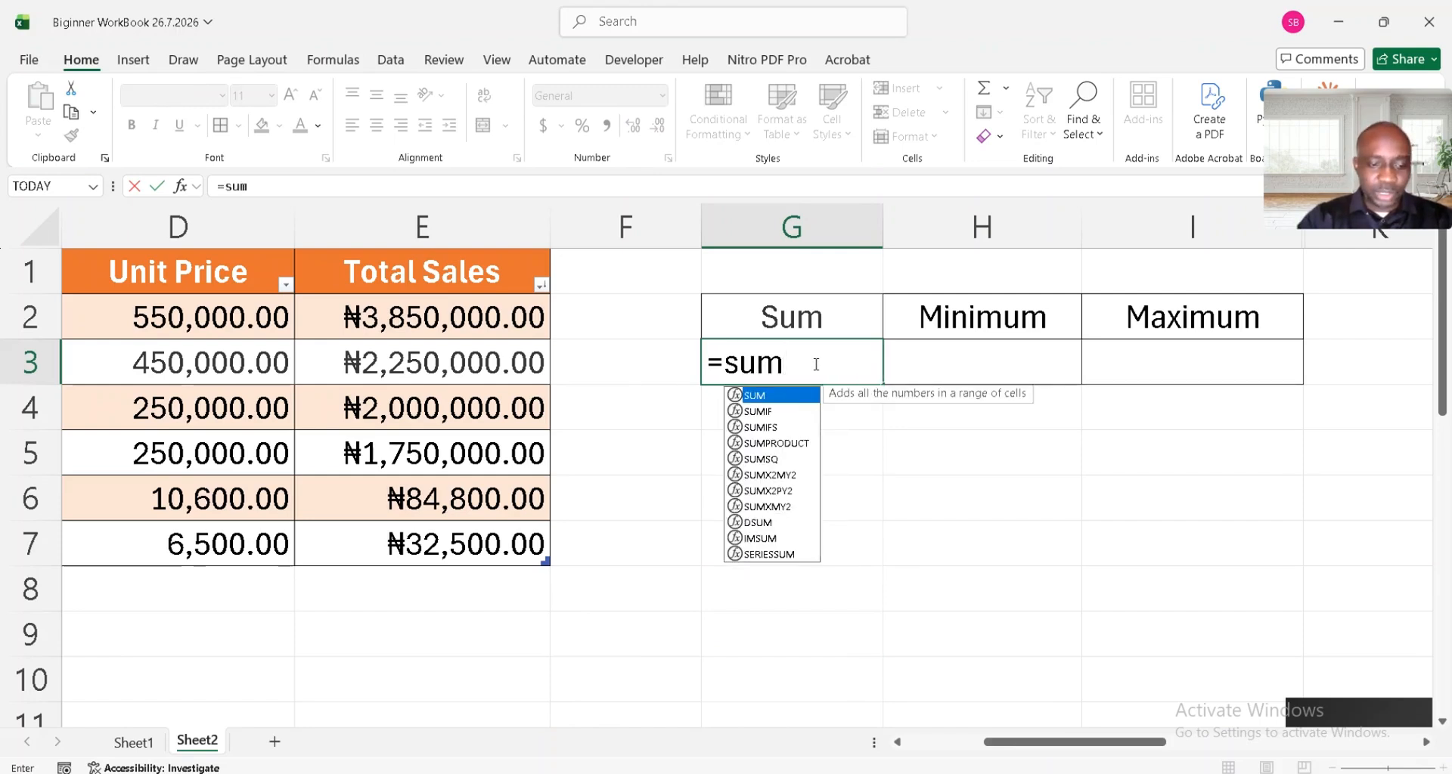
key(Tab)
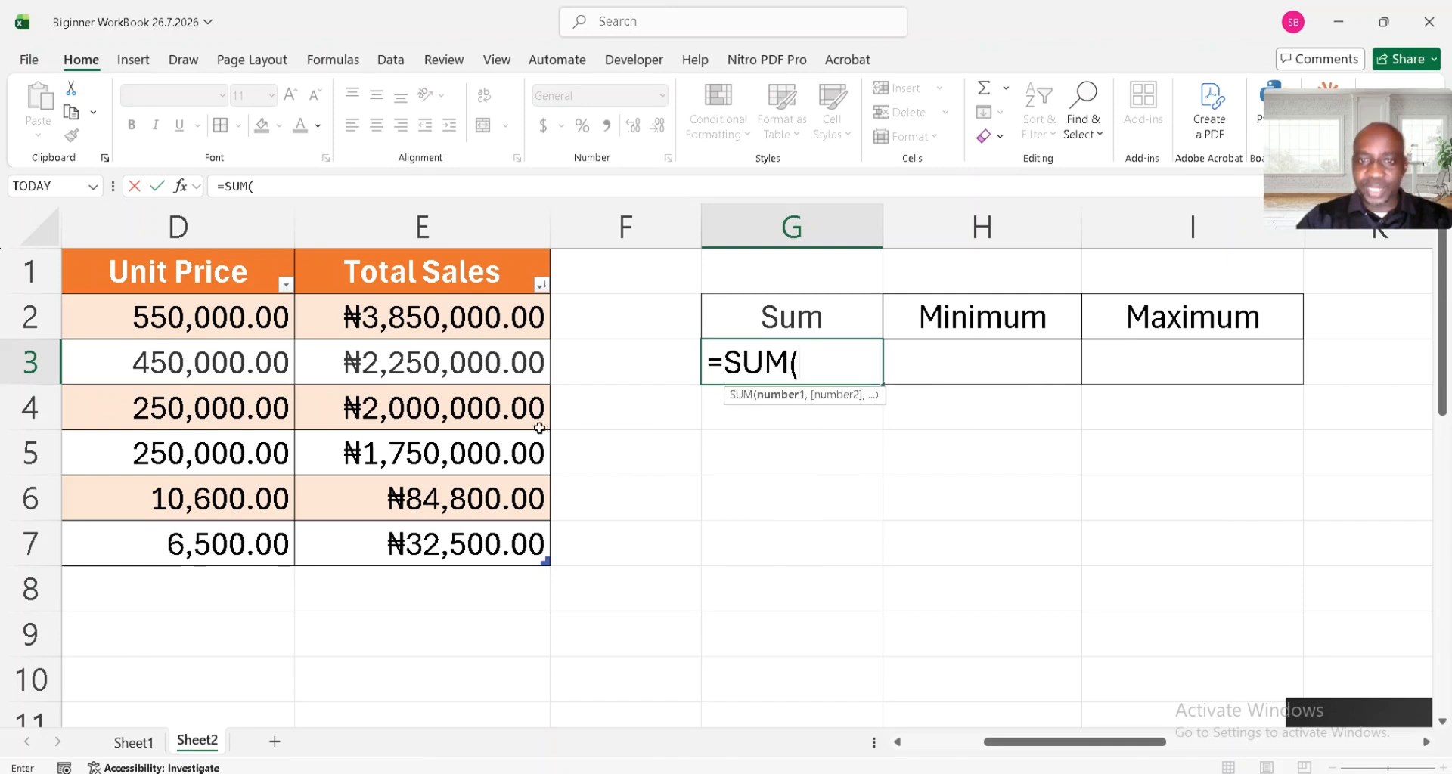
click(452, 324)
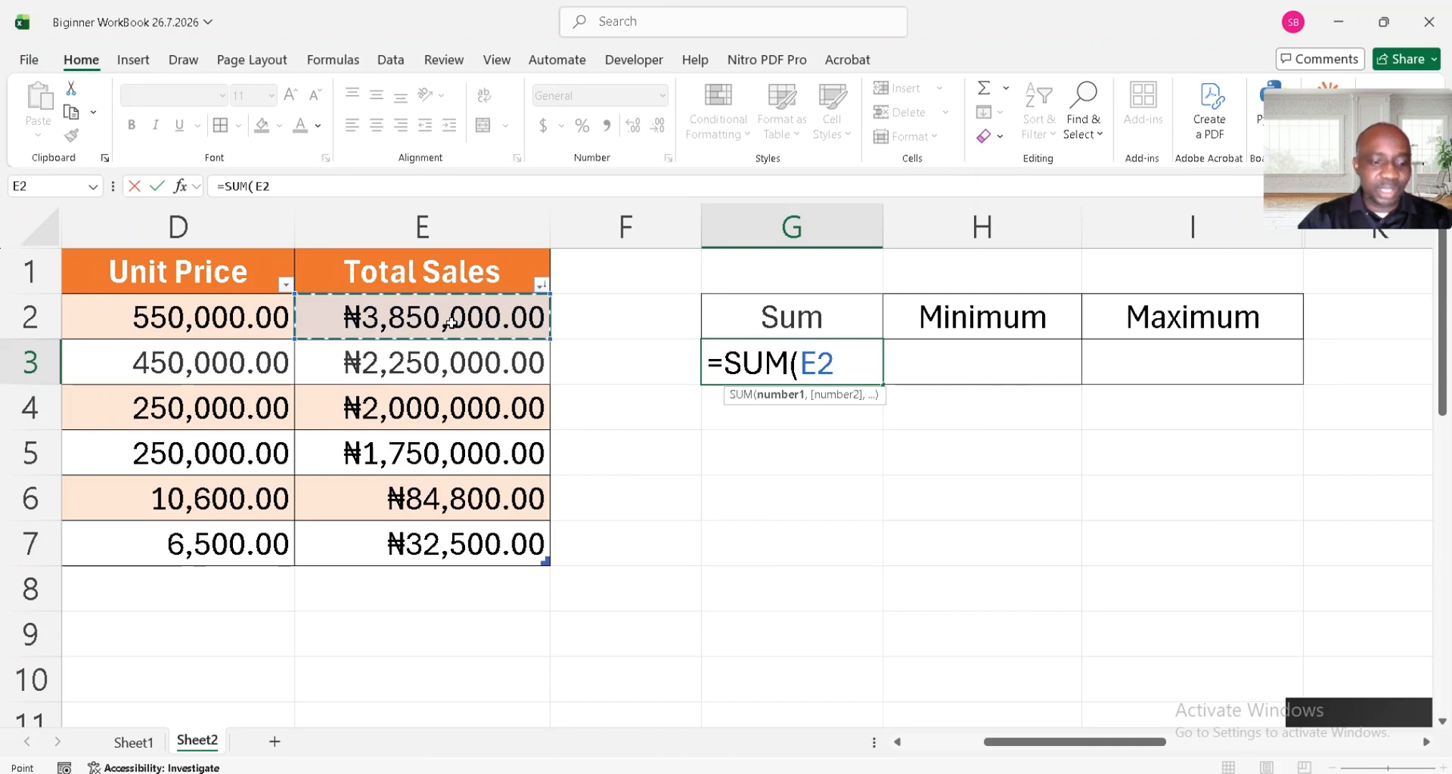
key(ctrl+shift+Down)
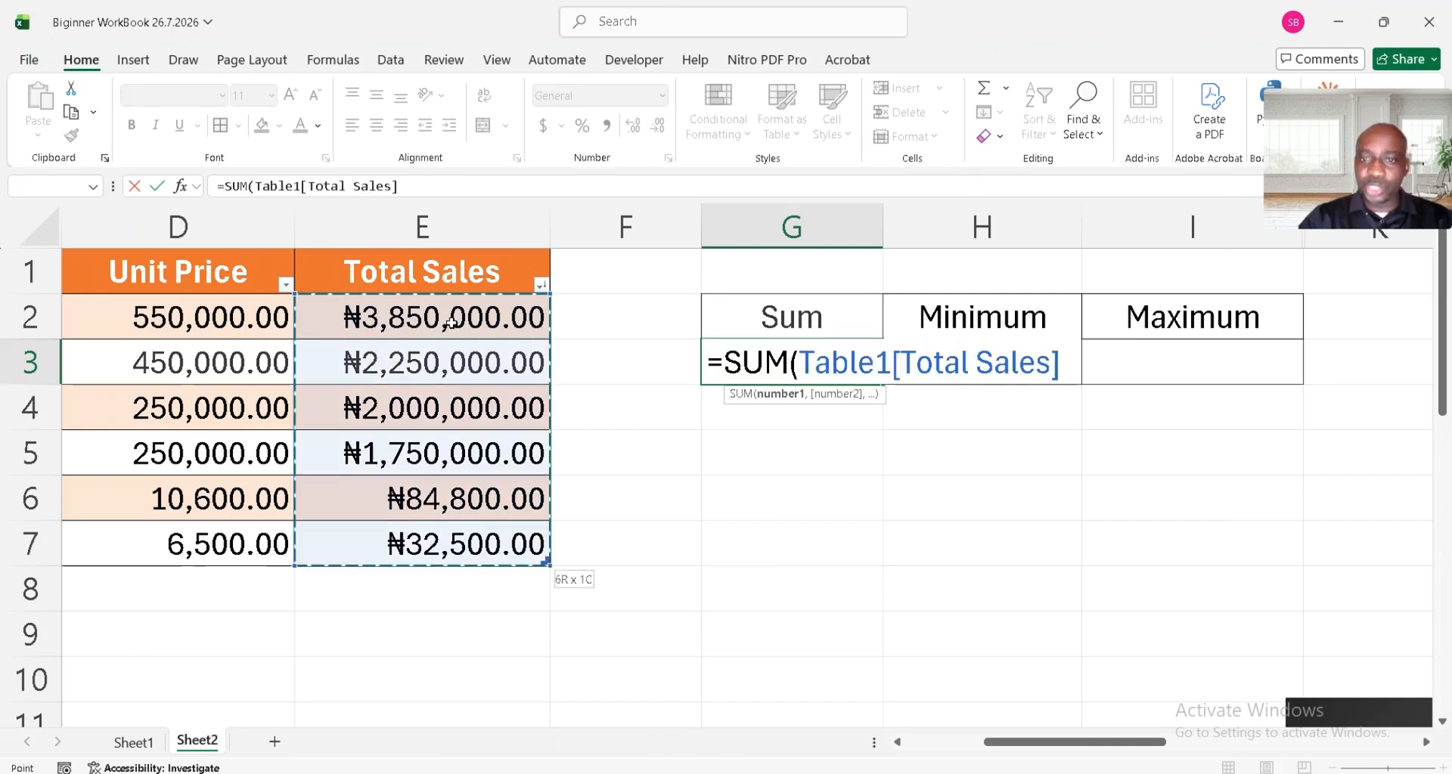
text())
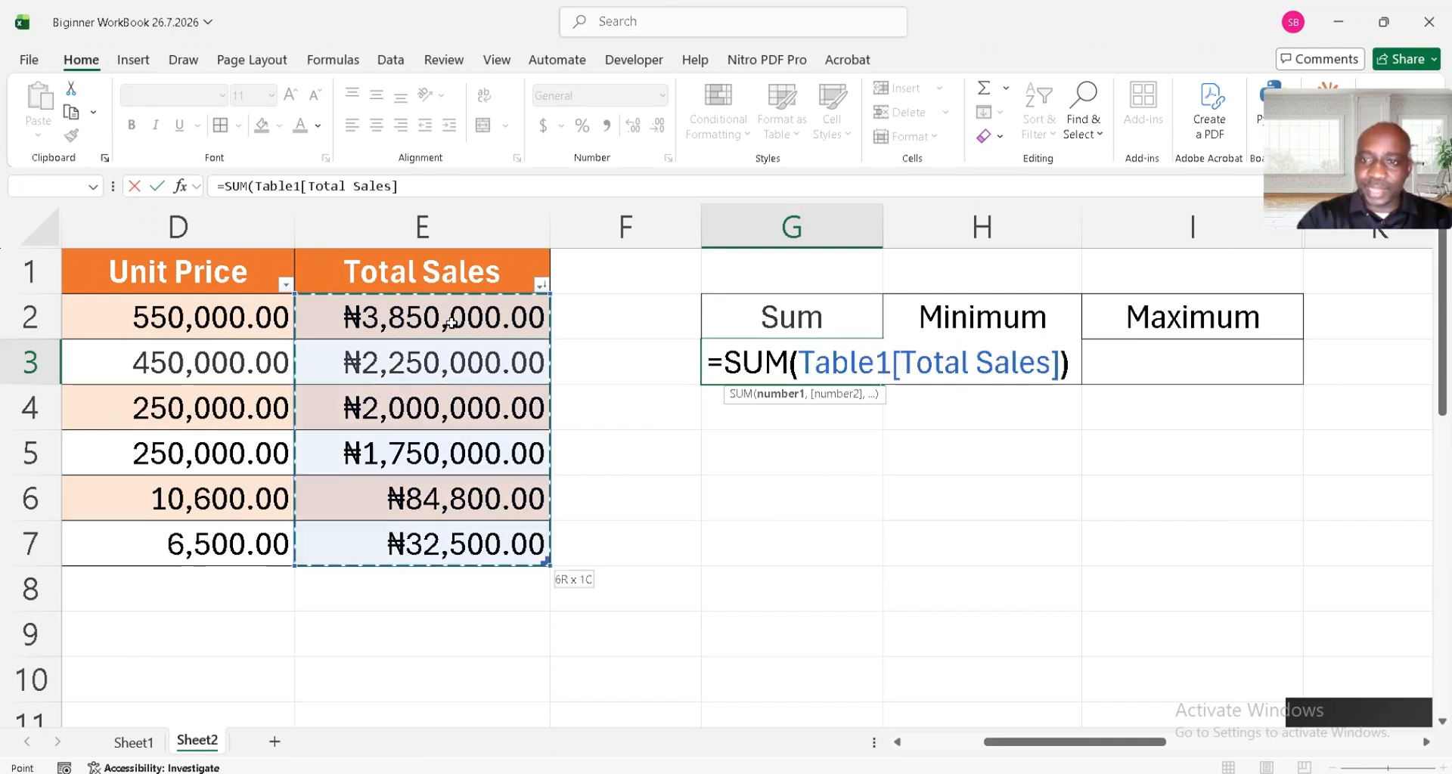
key(Return)
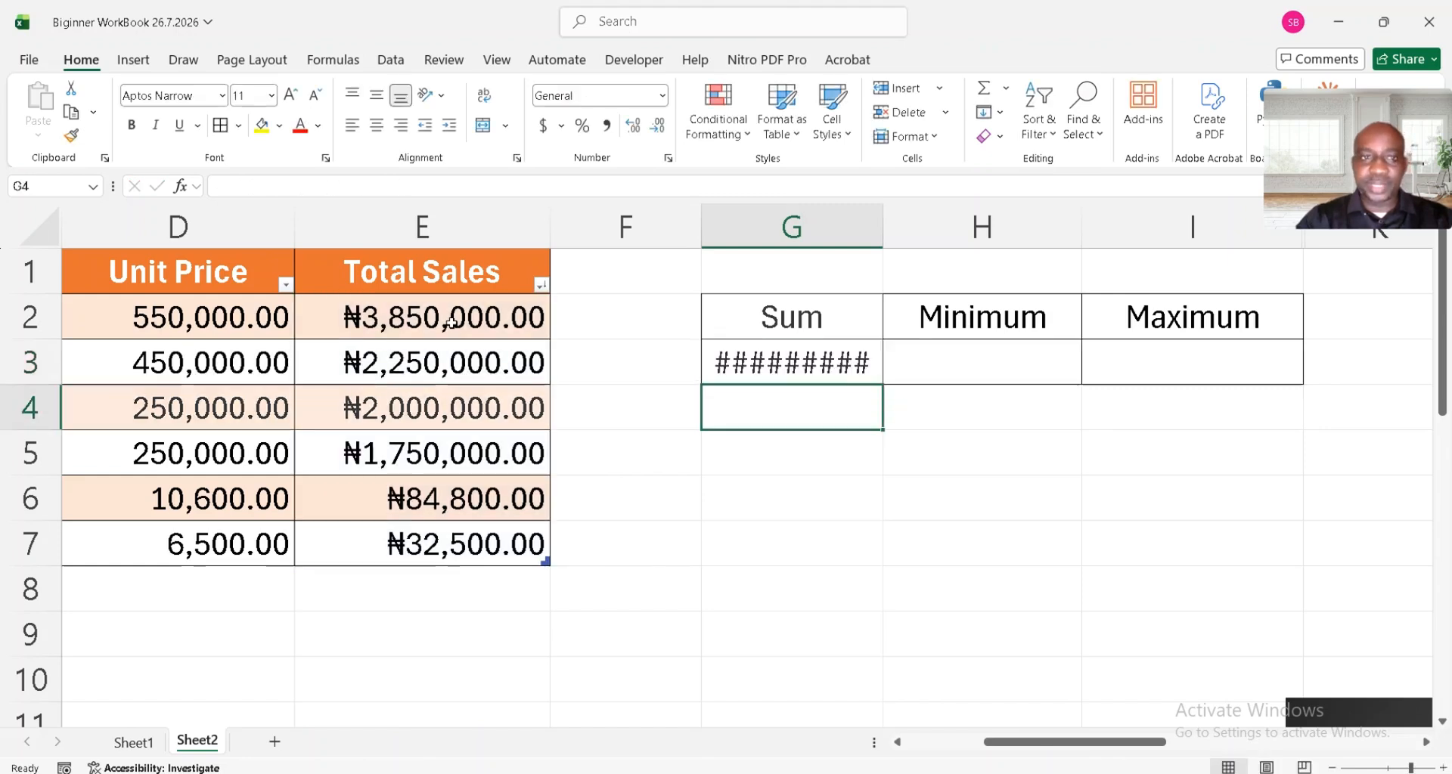
drag(883, 209, 883, 208)
double_click(883, 208)
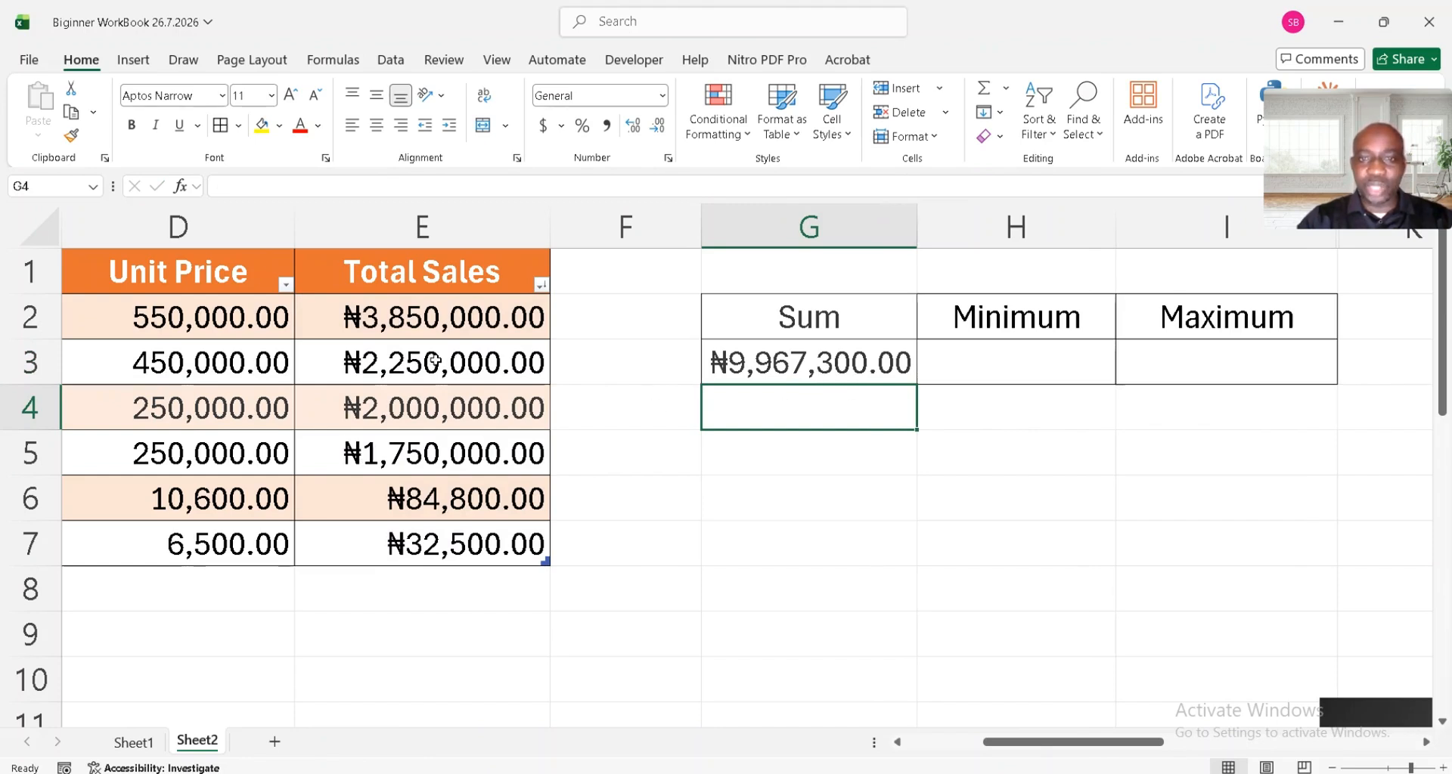
Step: Add an AutoSum total beneath the Total Sales column in E8
click(438, 583)
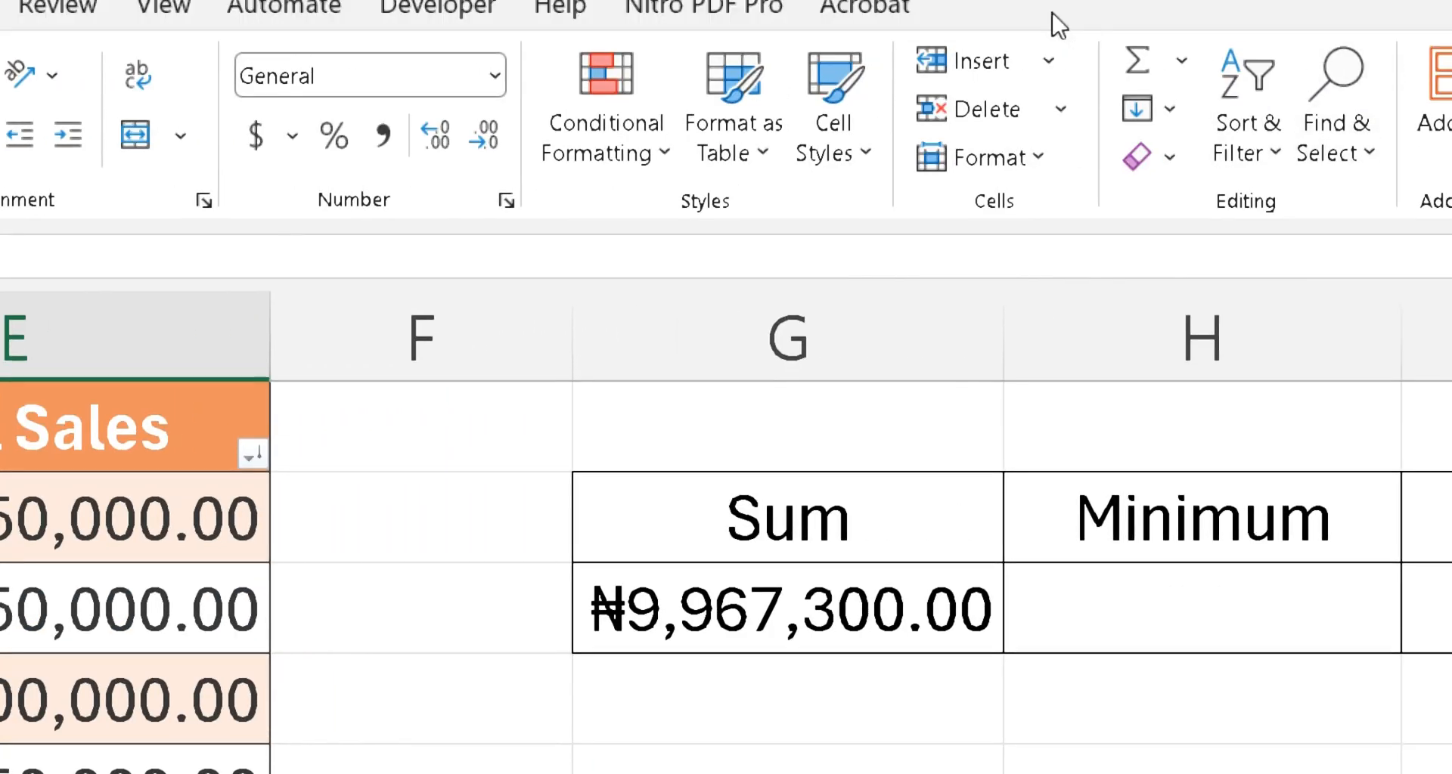
click(1140, 67)
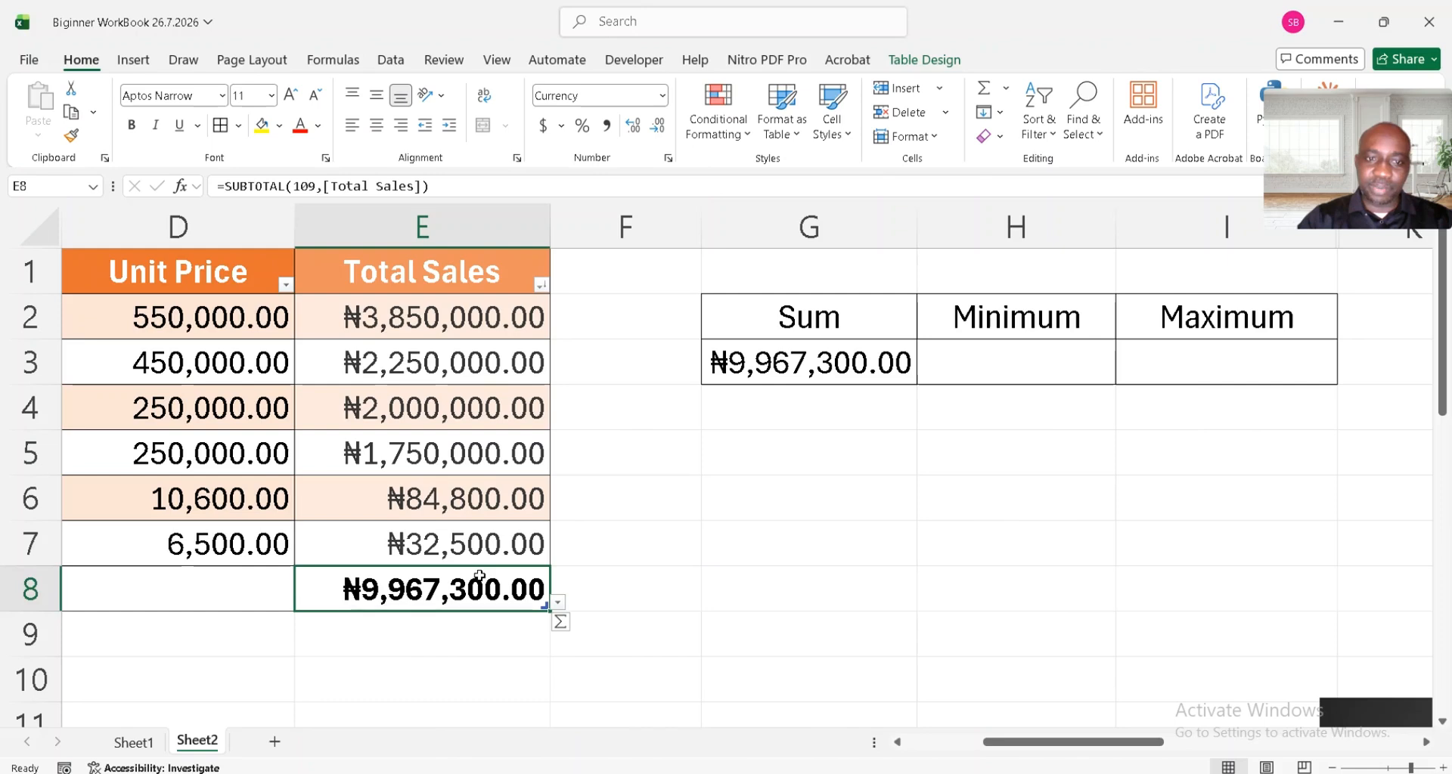
Step: Enter =MIN(Table1[Total Sales]) in H3, excluding the total row, and format the cell as a number with thousands separators and two decimals
click(1030, 355)
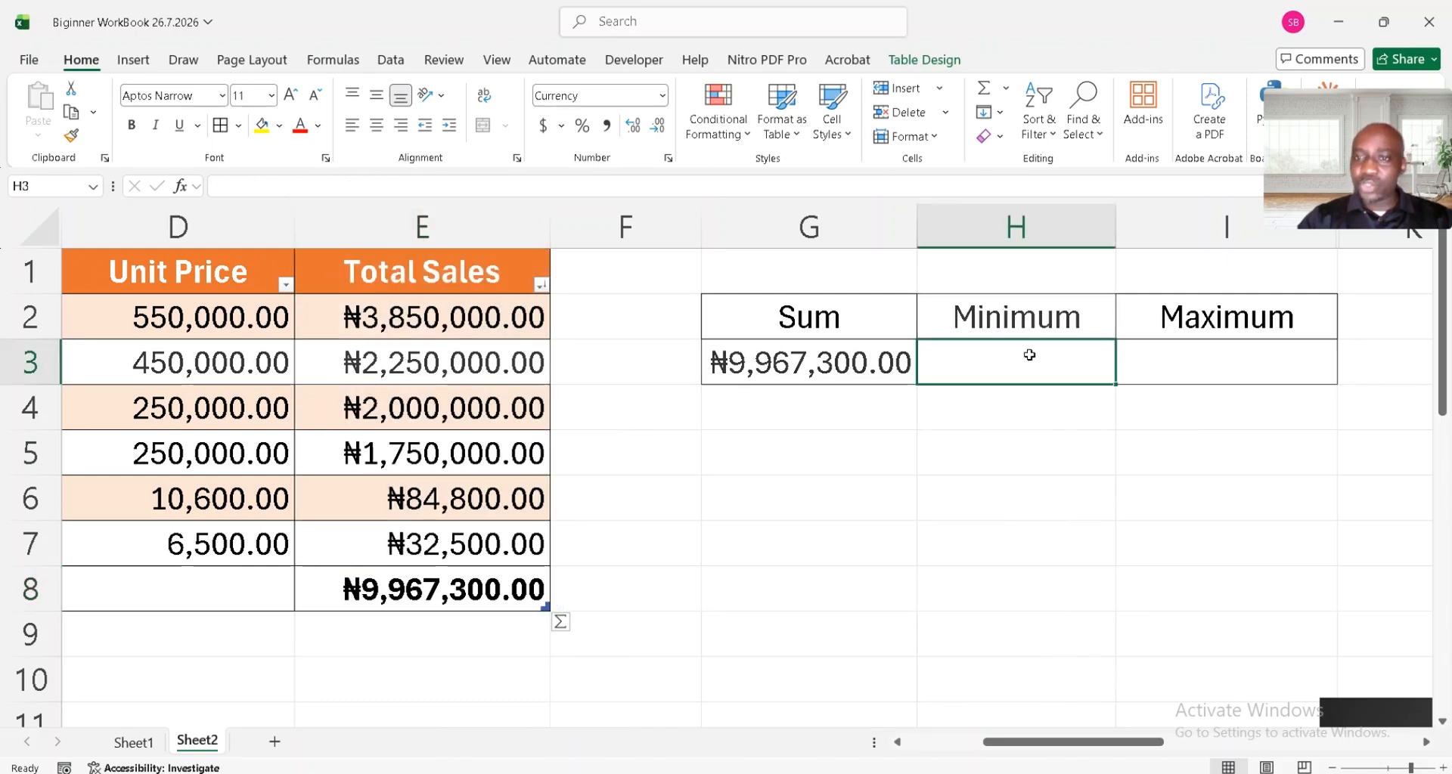
text(=)
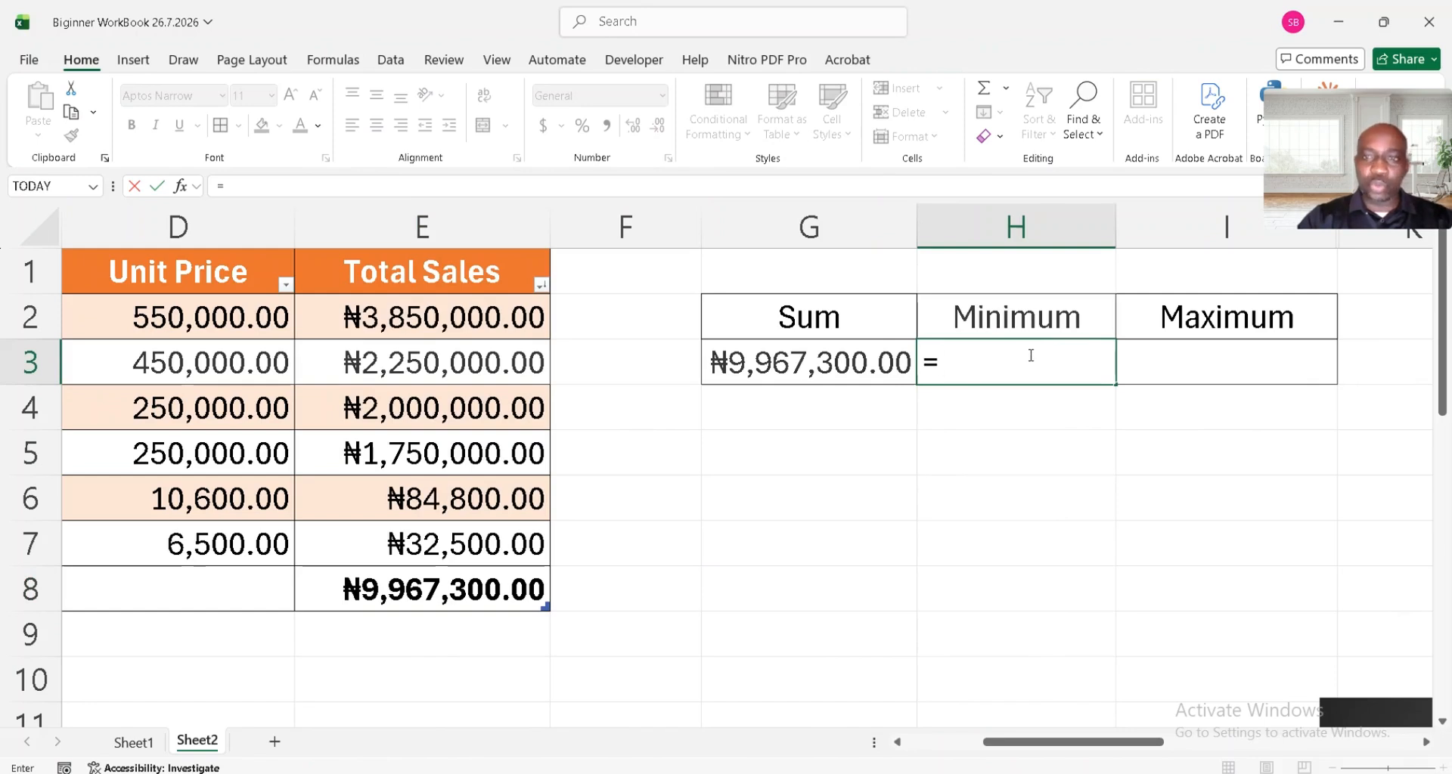
text(min)
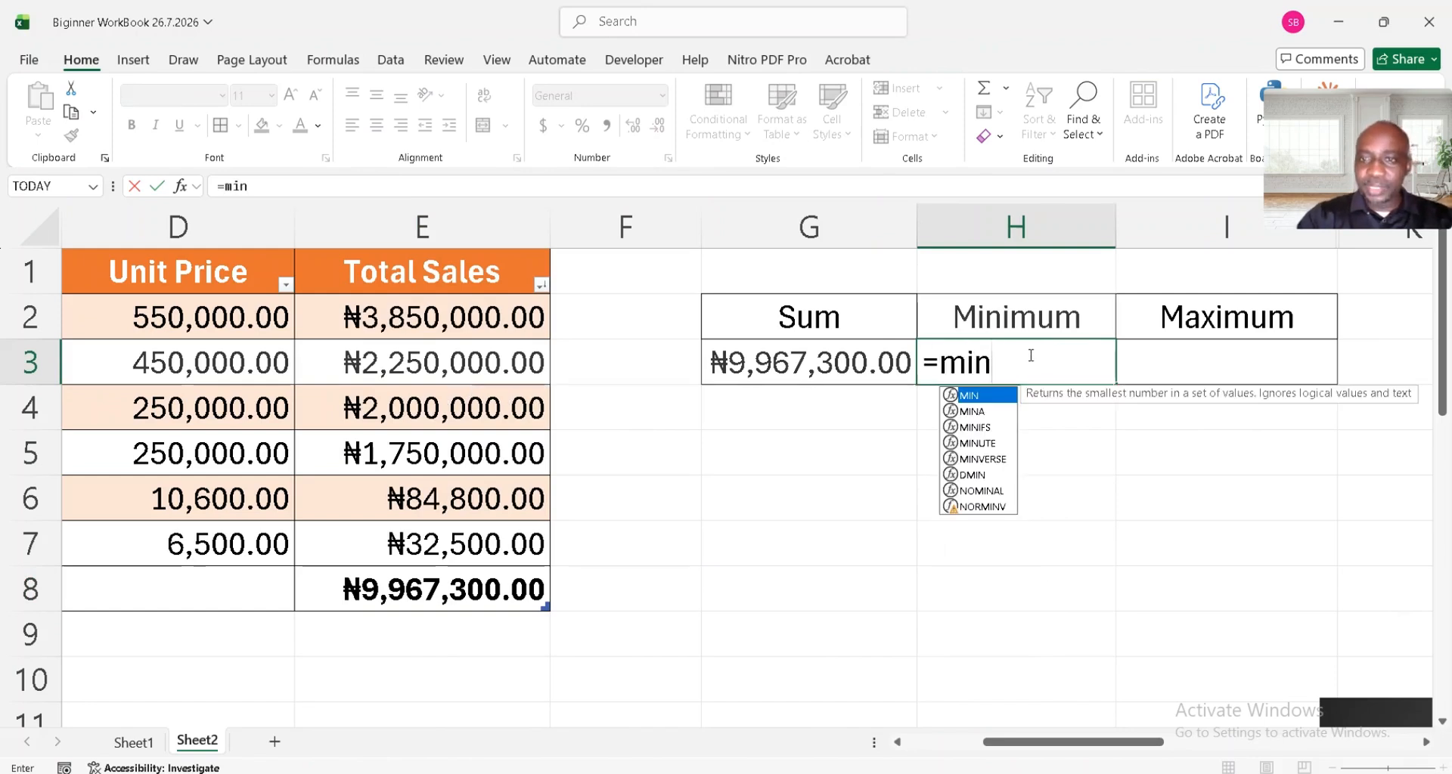
key(Tab)
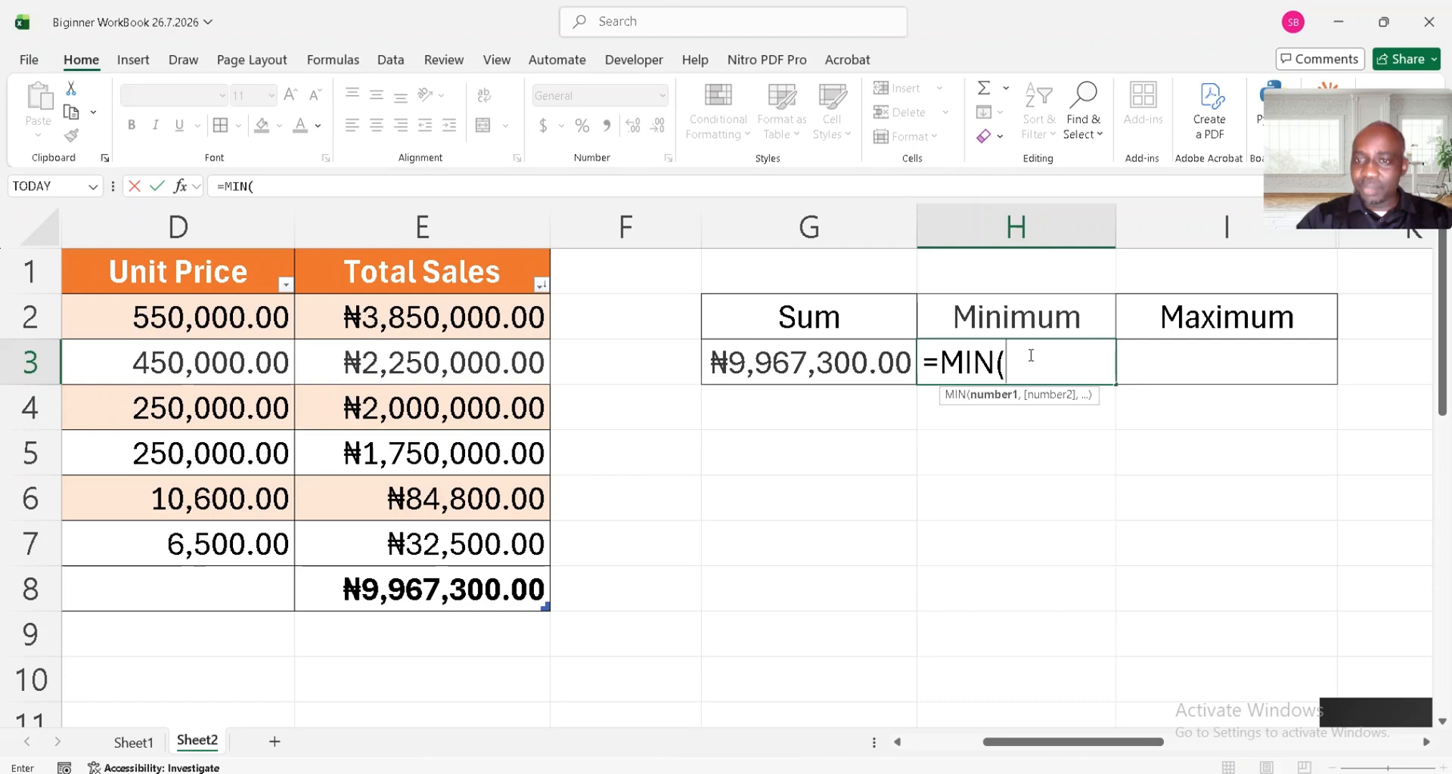
click(474, 321)
key(ctrl+shift+Down)
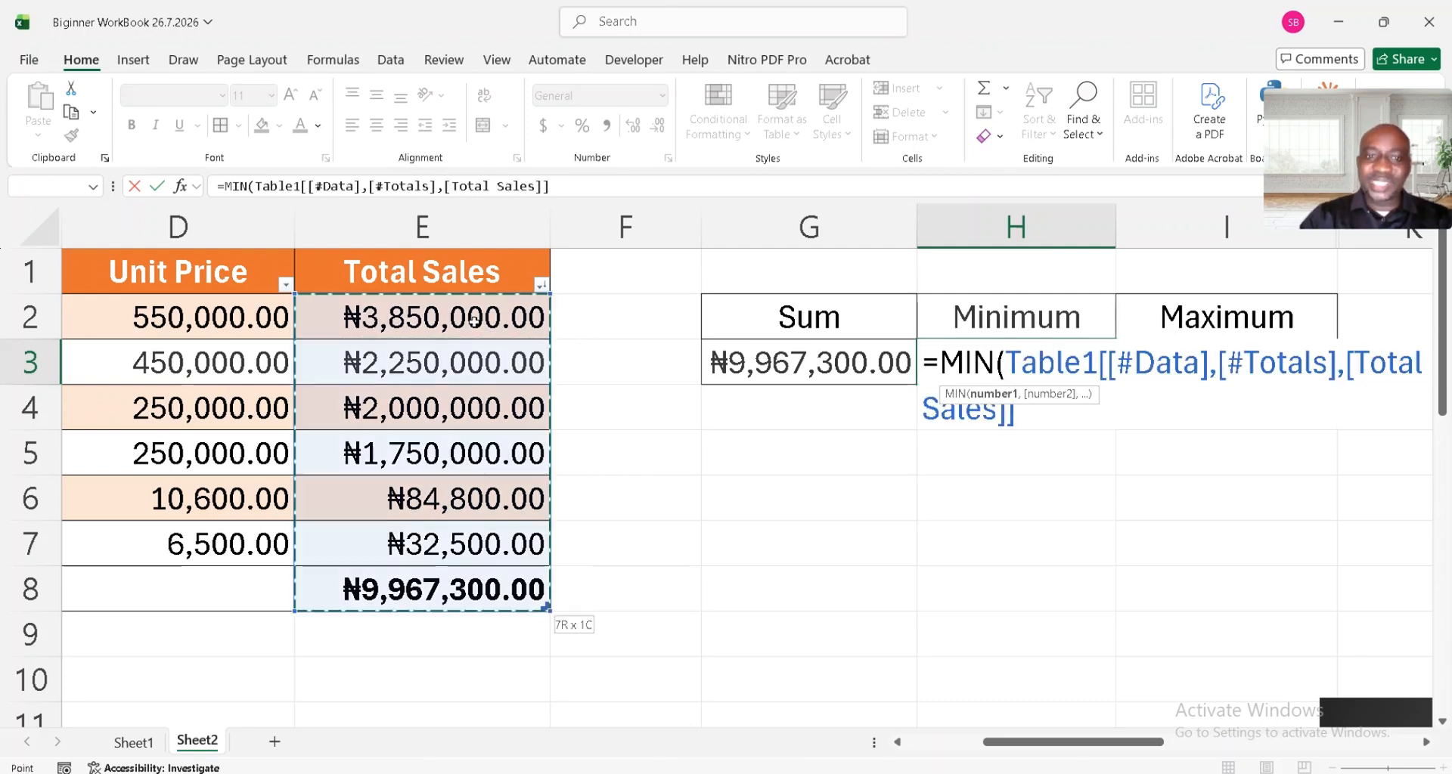
key(shift+Up)
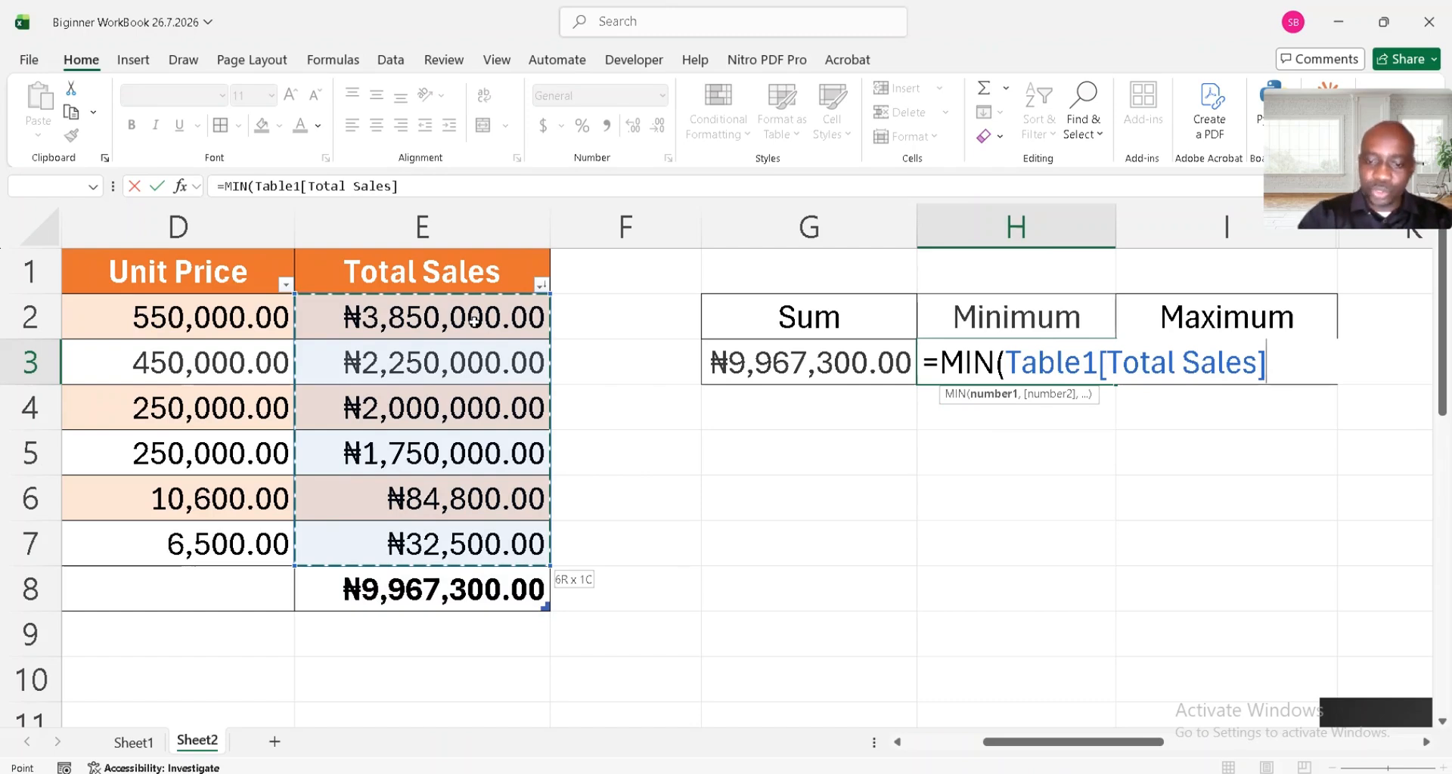
text())
key(Return)
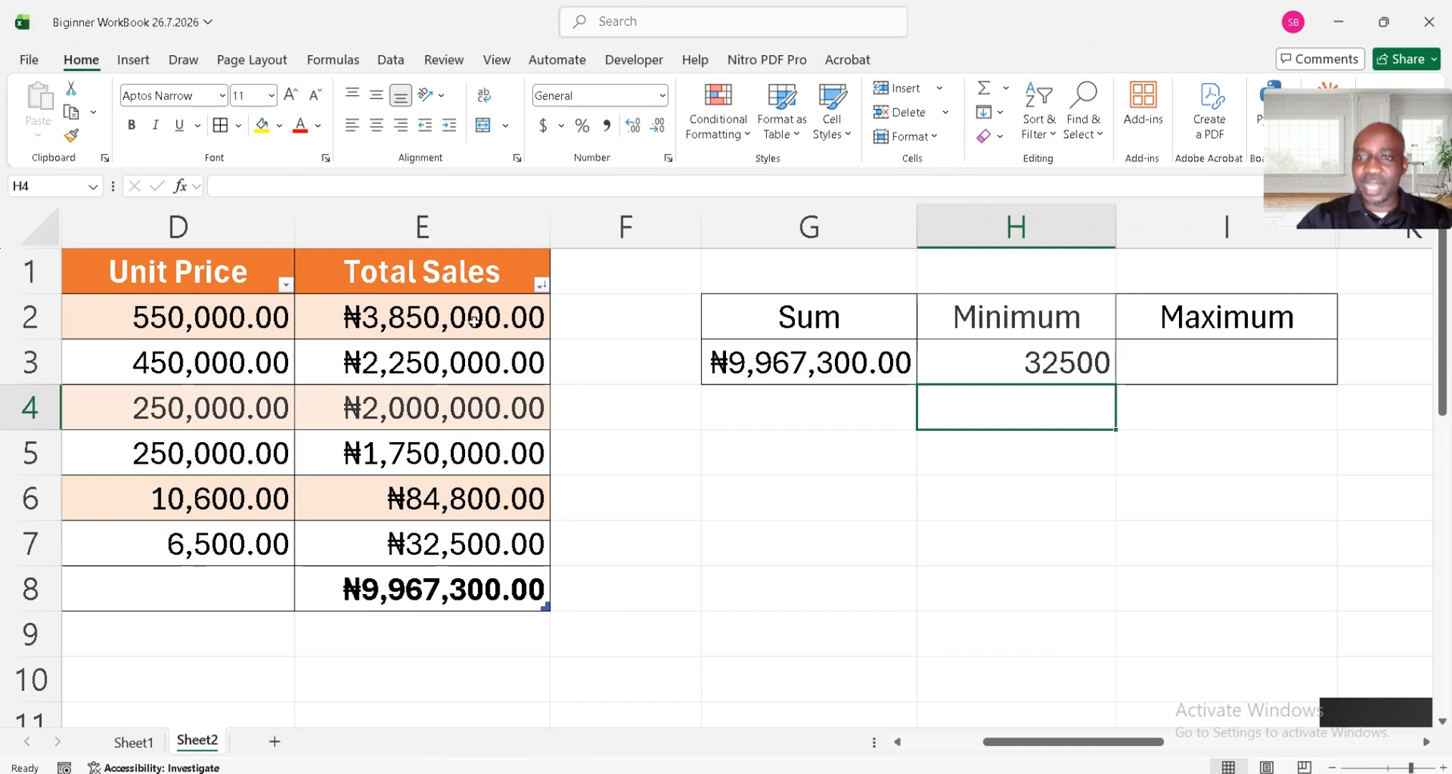
click(1032, 351)
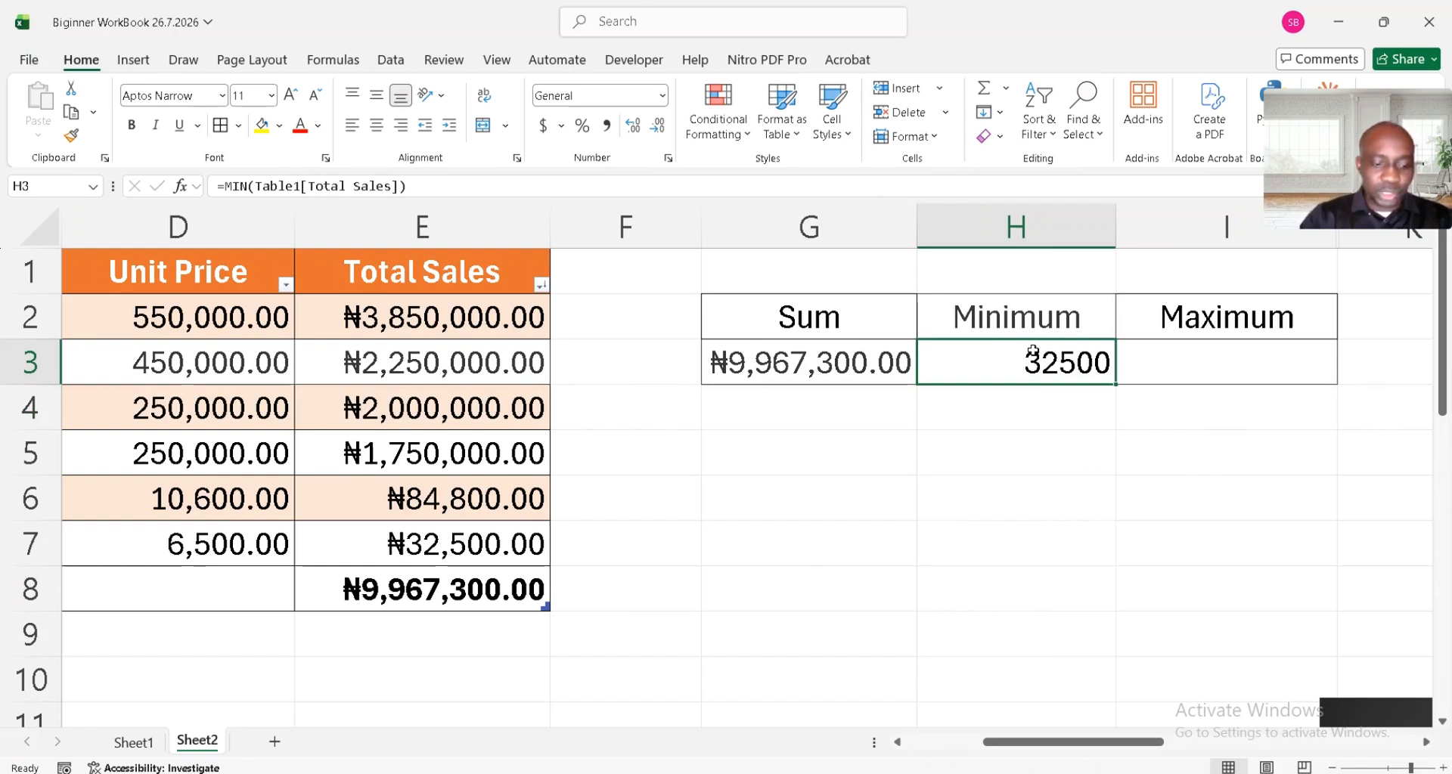
key(ctrl+shift+1)
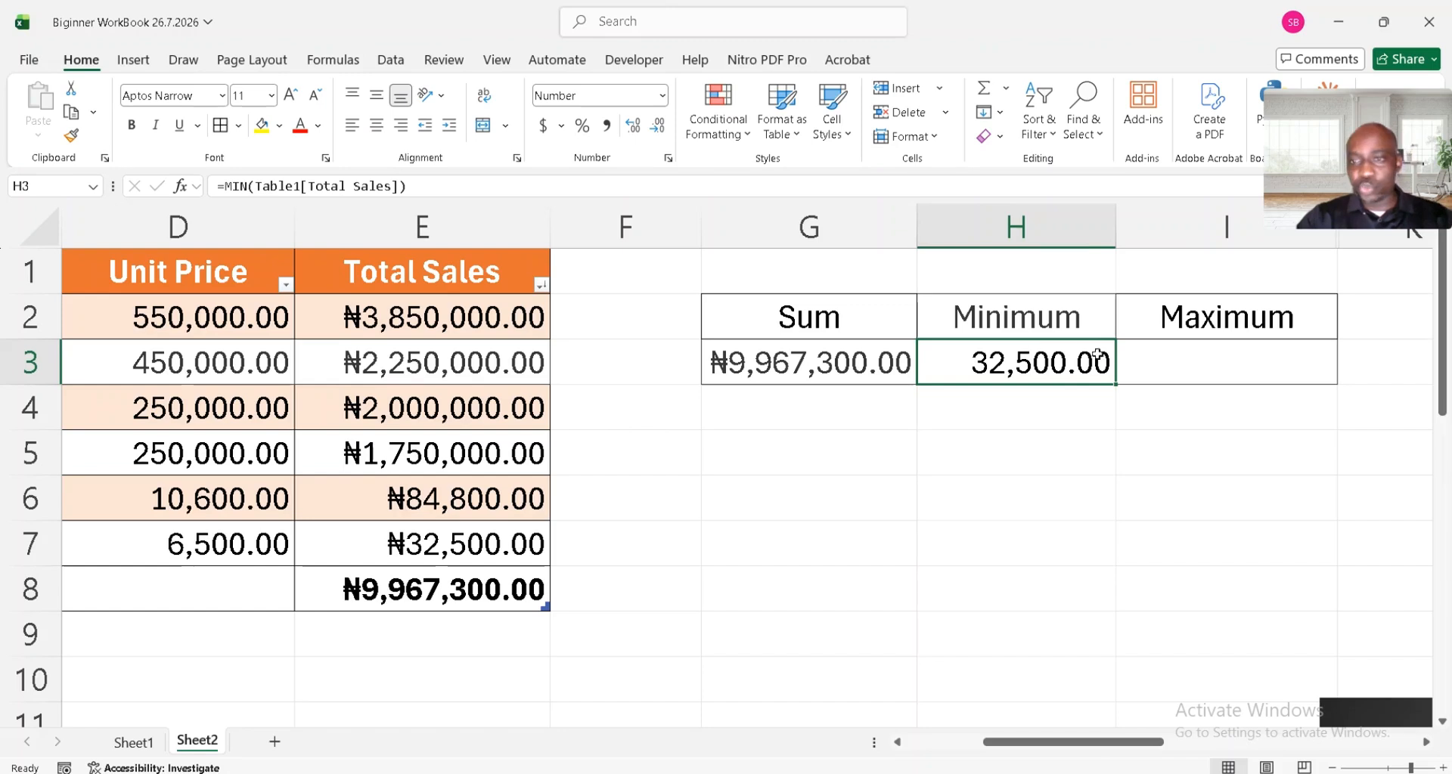
Step: Enter =MAX(Table1[Total Sales]) in I3 under the Maximum header, excluding the total row
click(1189, 361)
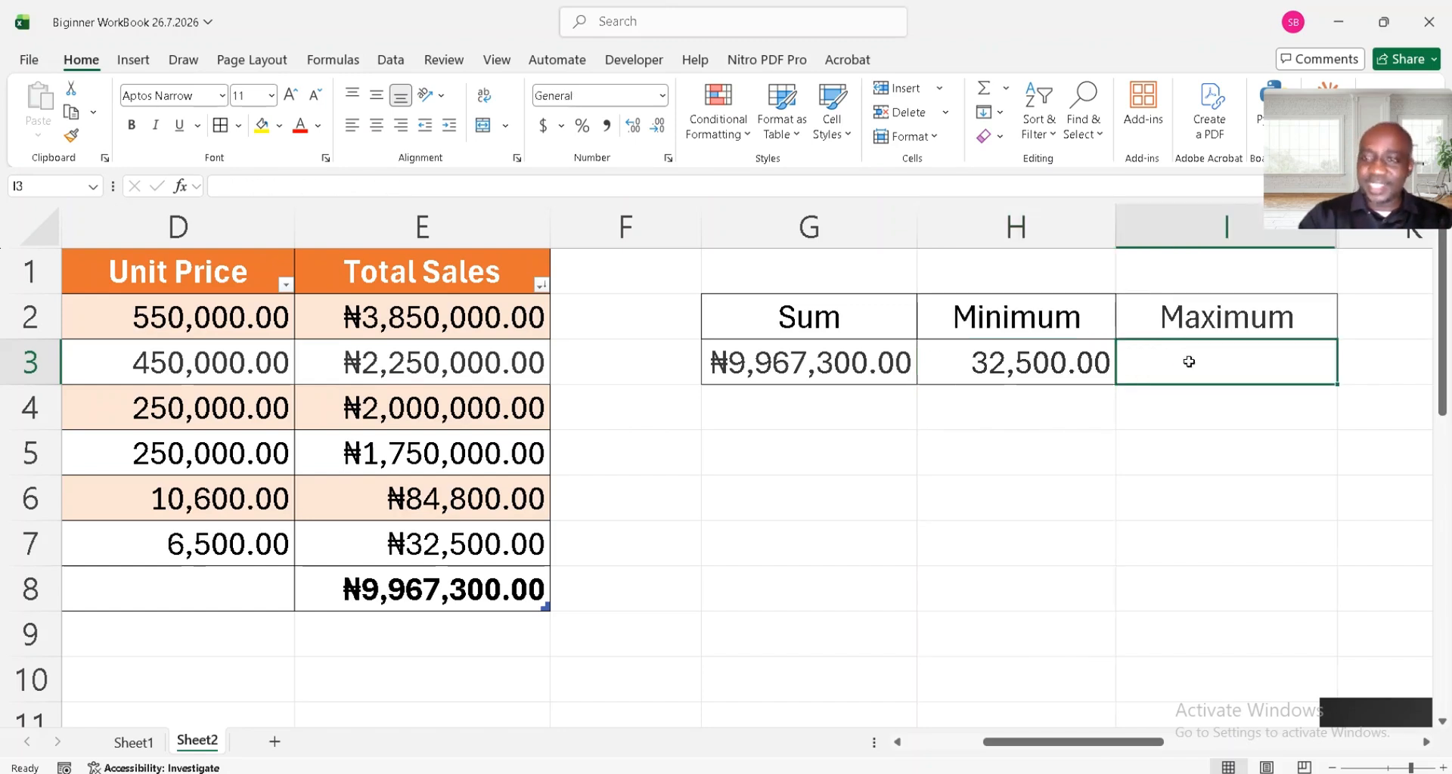
text(=max)
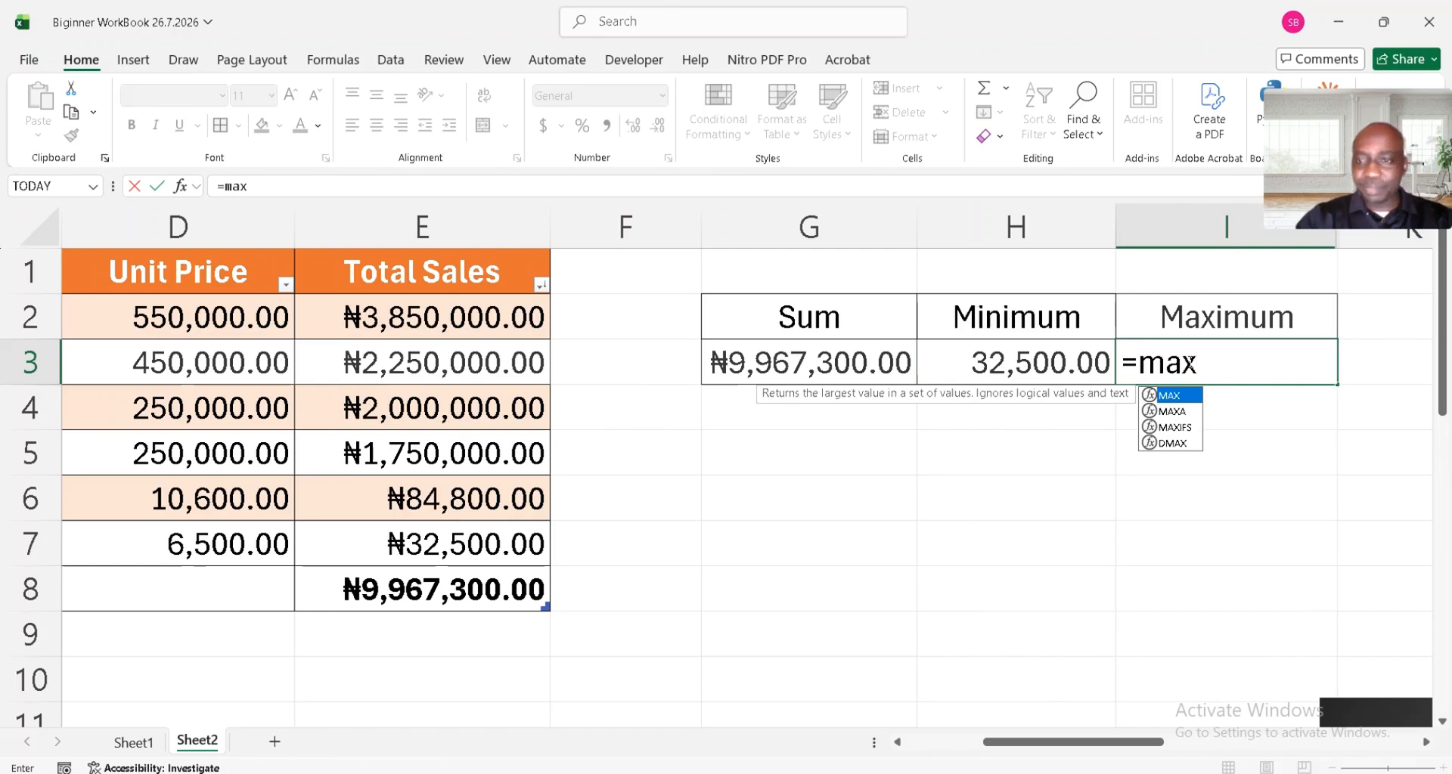
key(Tab)
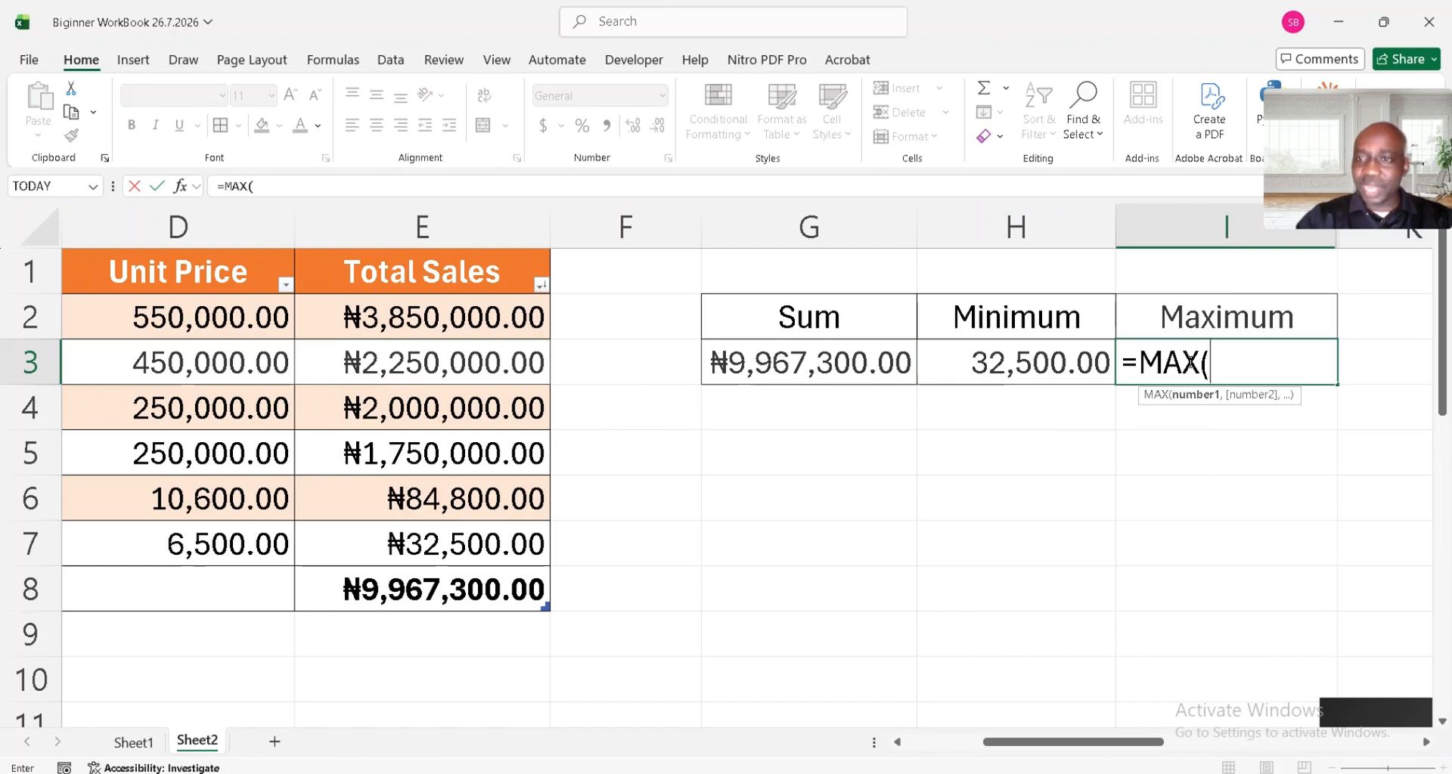
click(475, 316)
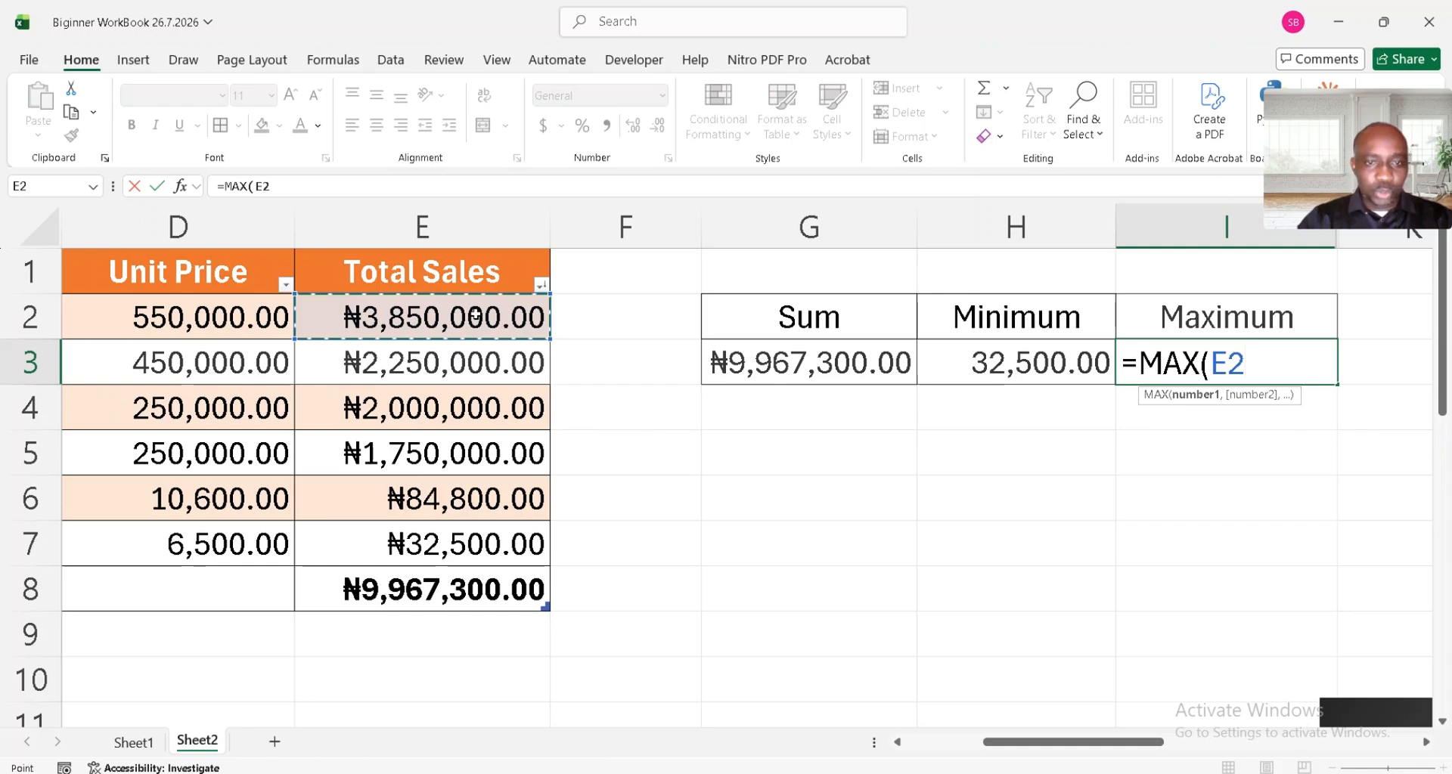
key(ctrl+shift+Down)
key(shift+Up)
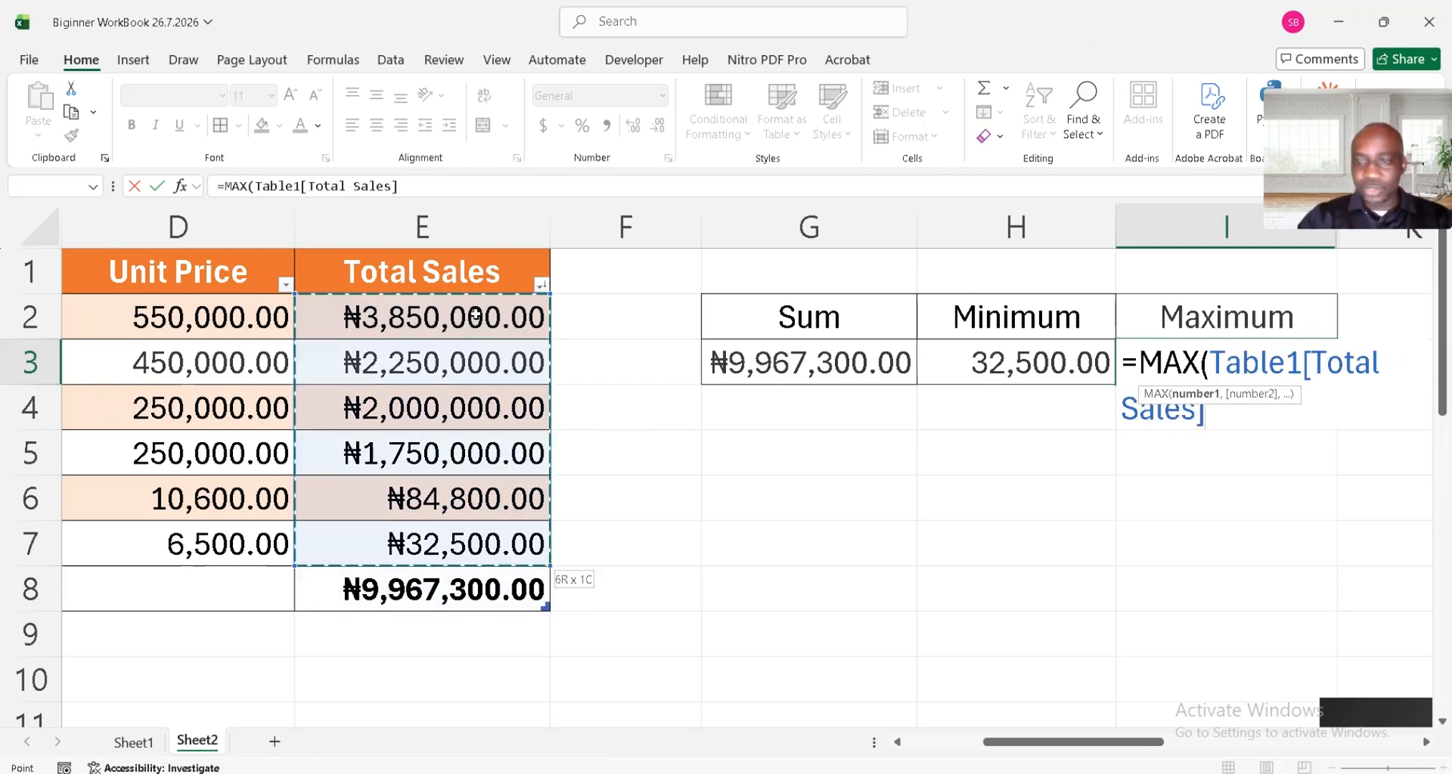
text())
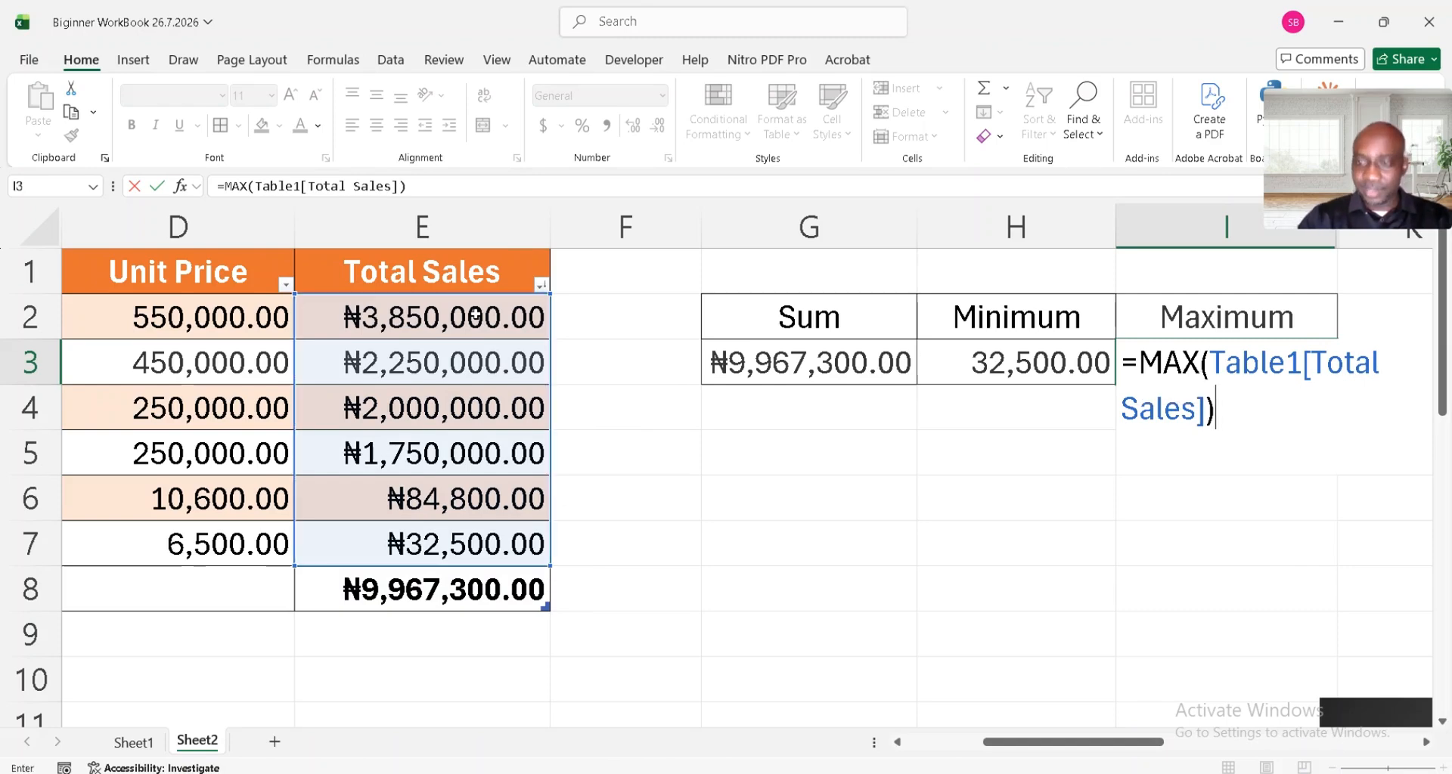
key(Return)
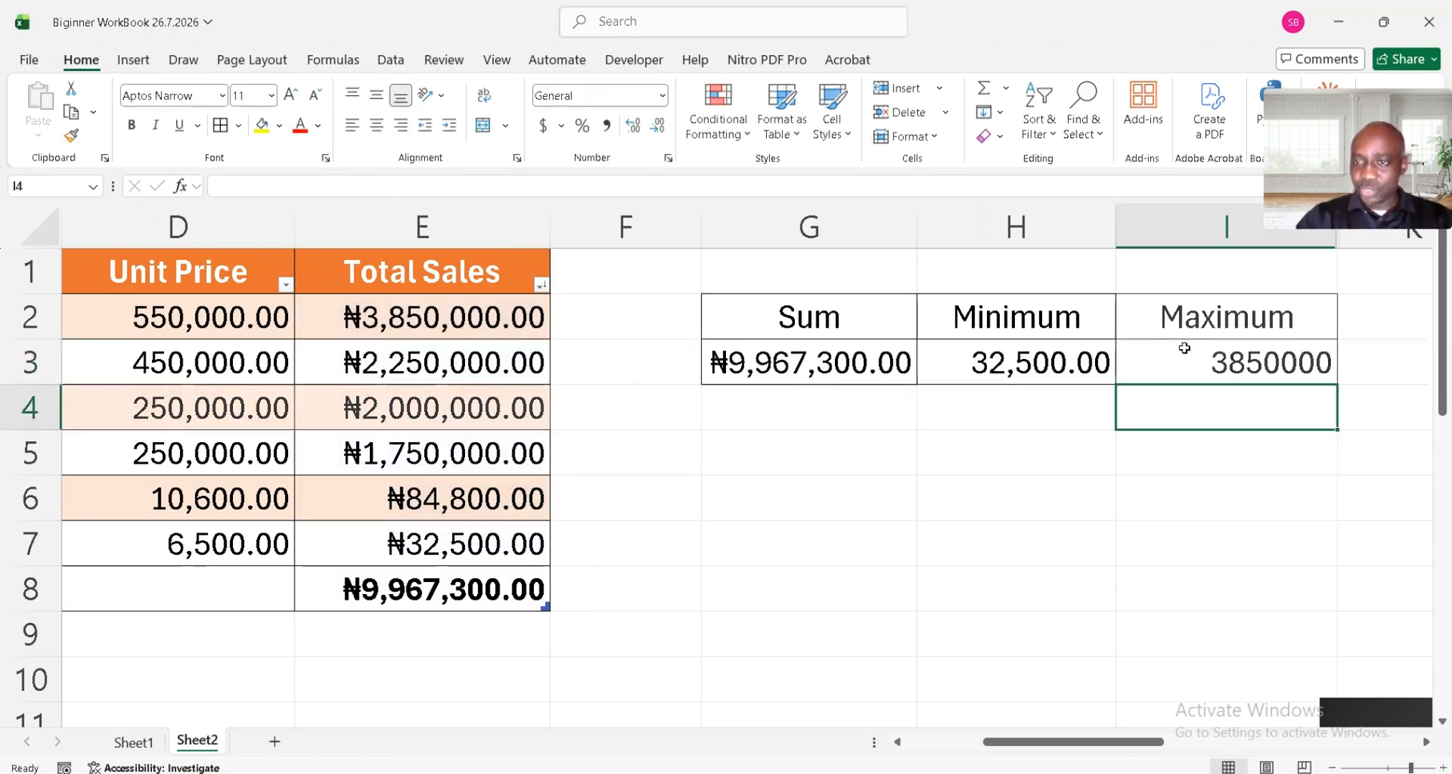
Step: Format the maximum in I3 as a number with thousands separators and two decimals, and autofit column G
click(1184, 348)
scroll(1184, 348, right, 1)
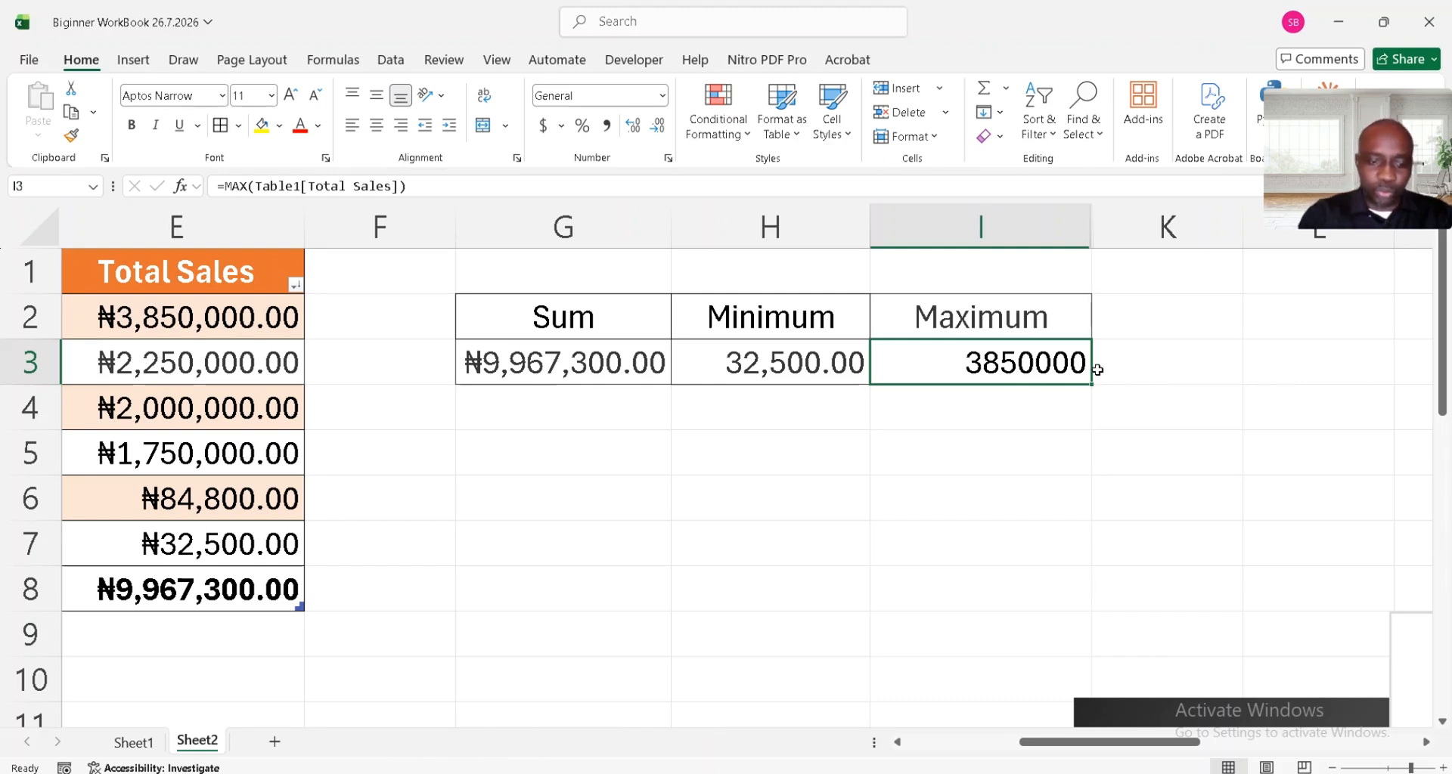
key(ctrl+shift+1)
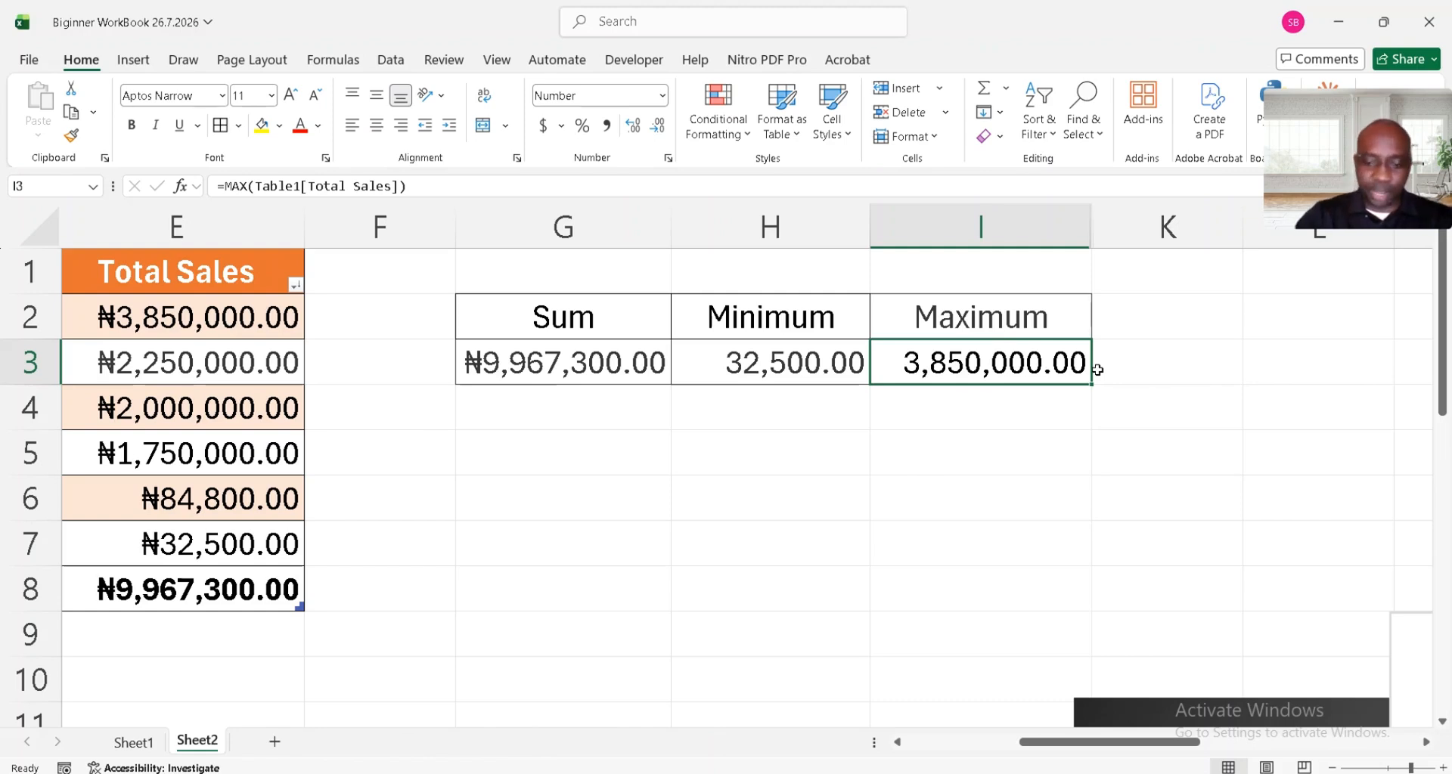
scroll(1097, 370, up, 1)
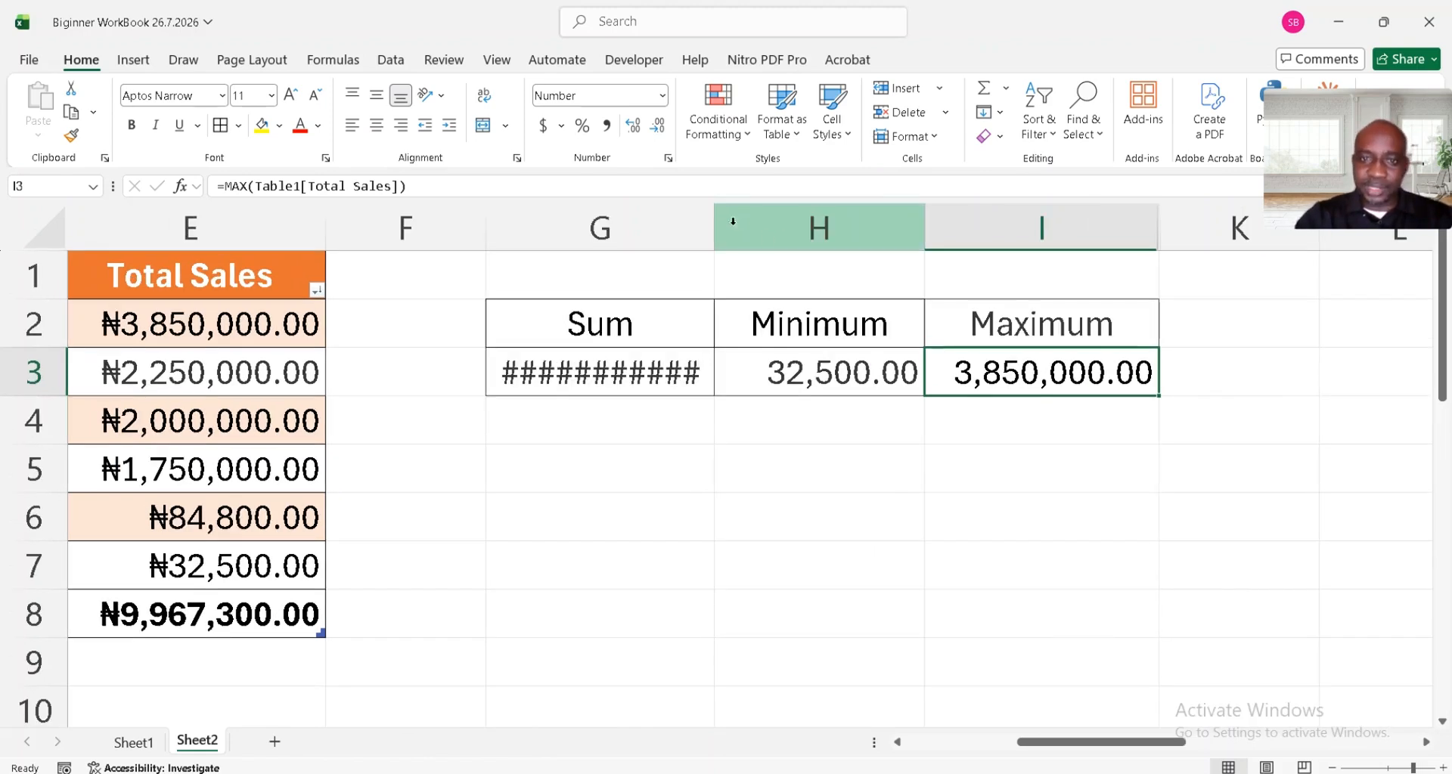
double_click(708, 227)
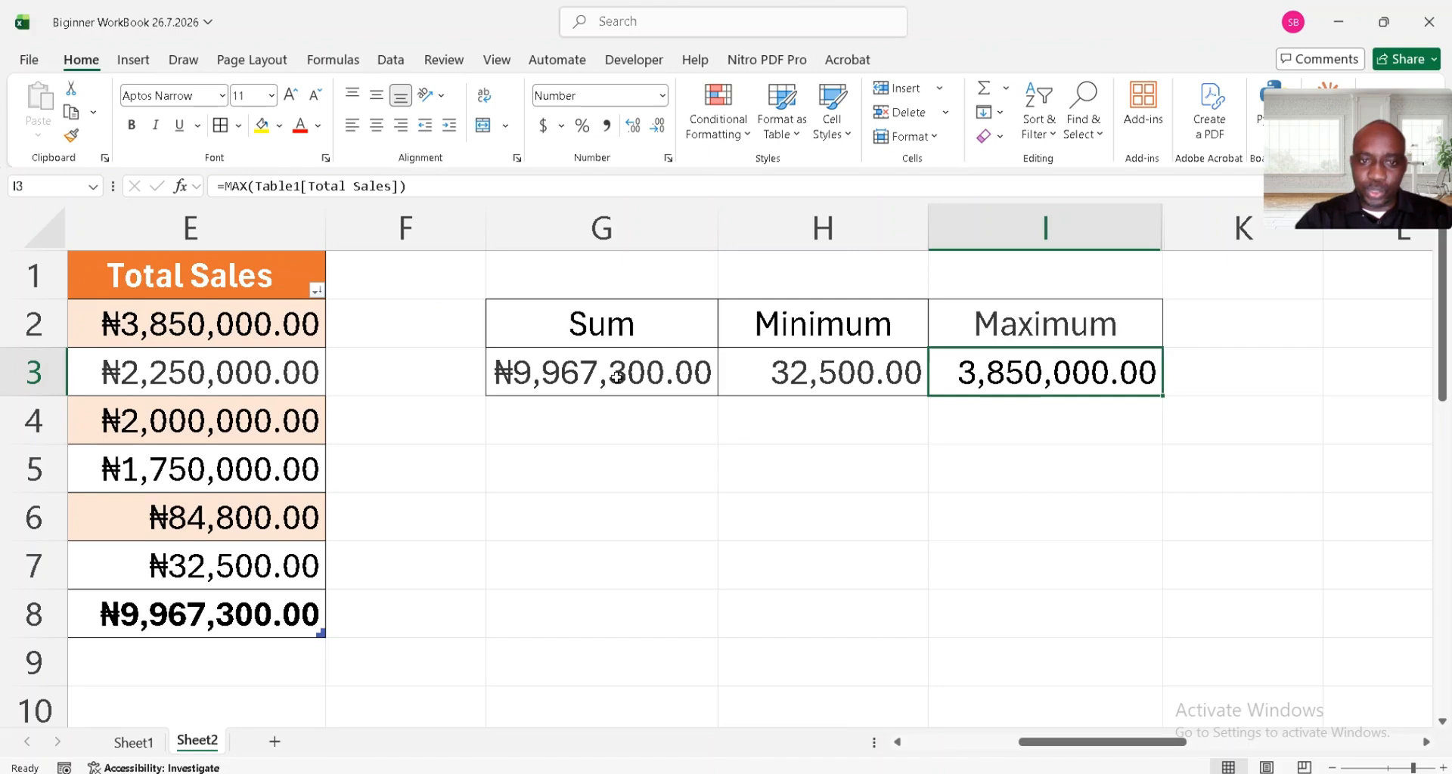
Step: Compare the minimum in H3 with the lowest Total Sales row and check which product it belongs to
click(803, 372)
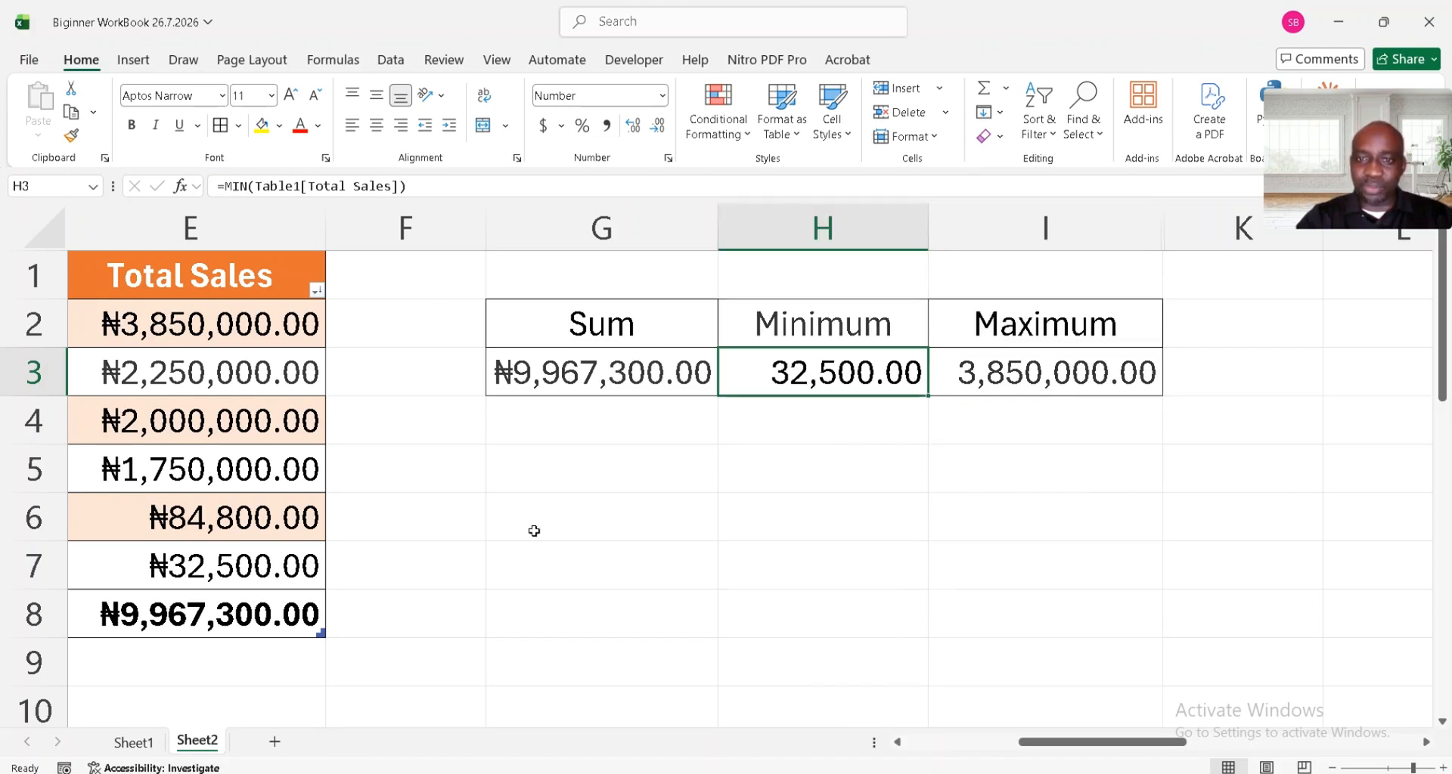
click(263, 556)
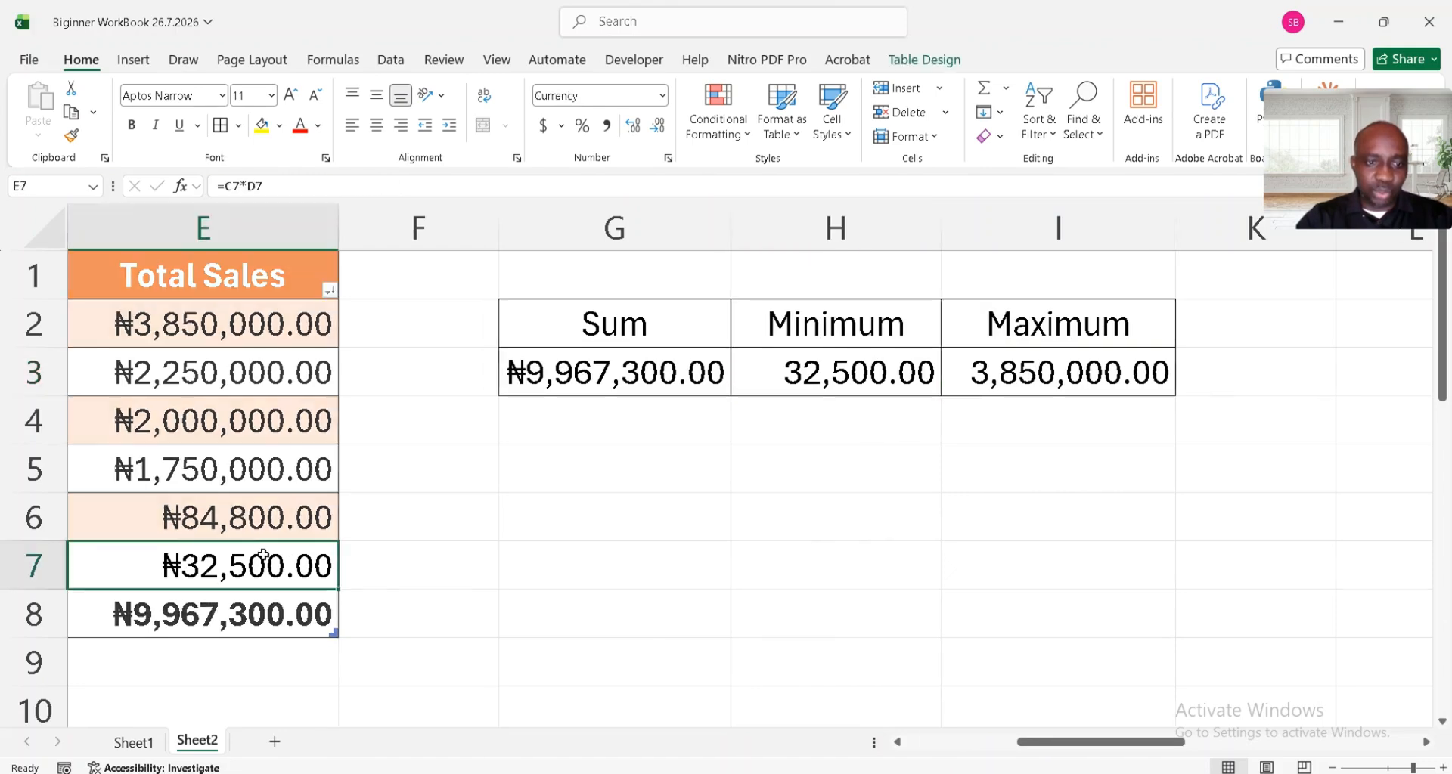
scroll(263, 556, left, 4)
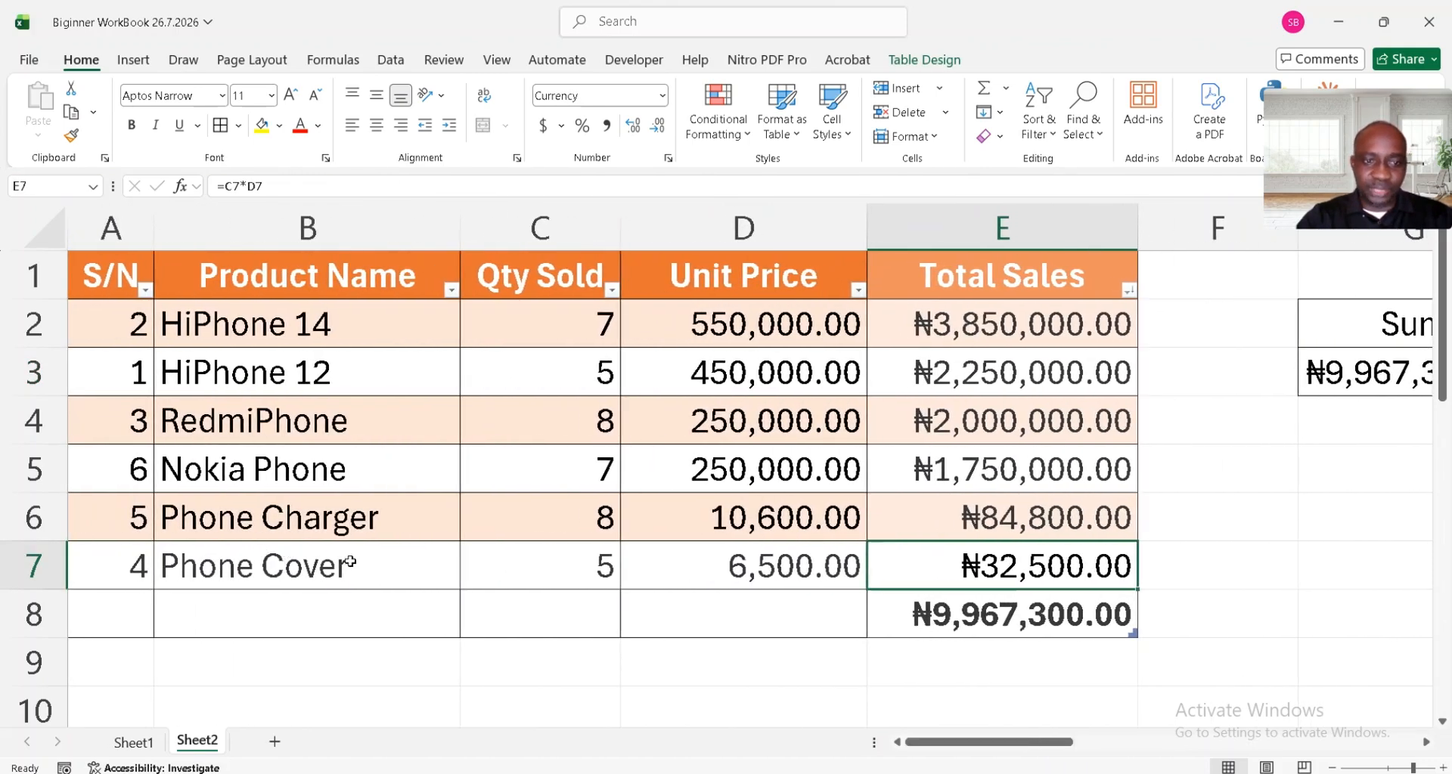
scroll(350, 562, right, 5)
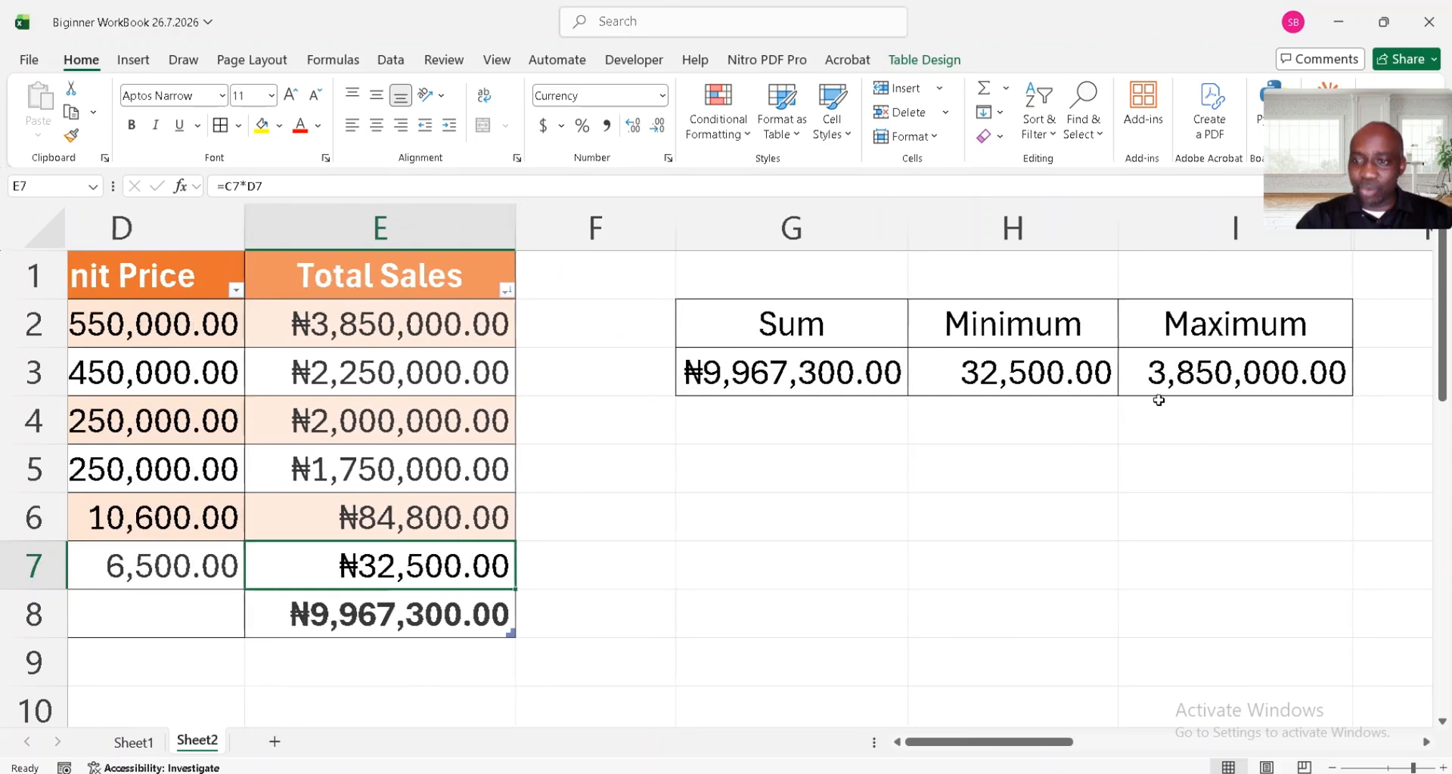
Step: Compare the maximum in I3 with the highest Total Sales row and check which product it belongs to
click(1159, 372)
click(373, 322)
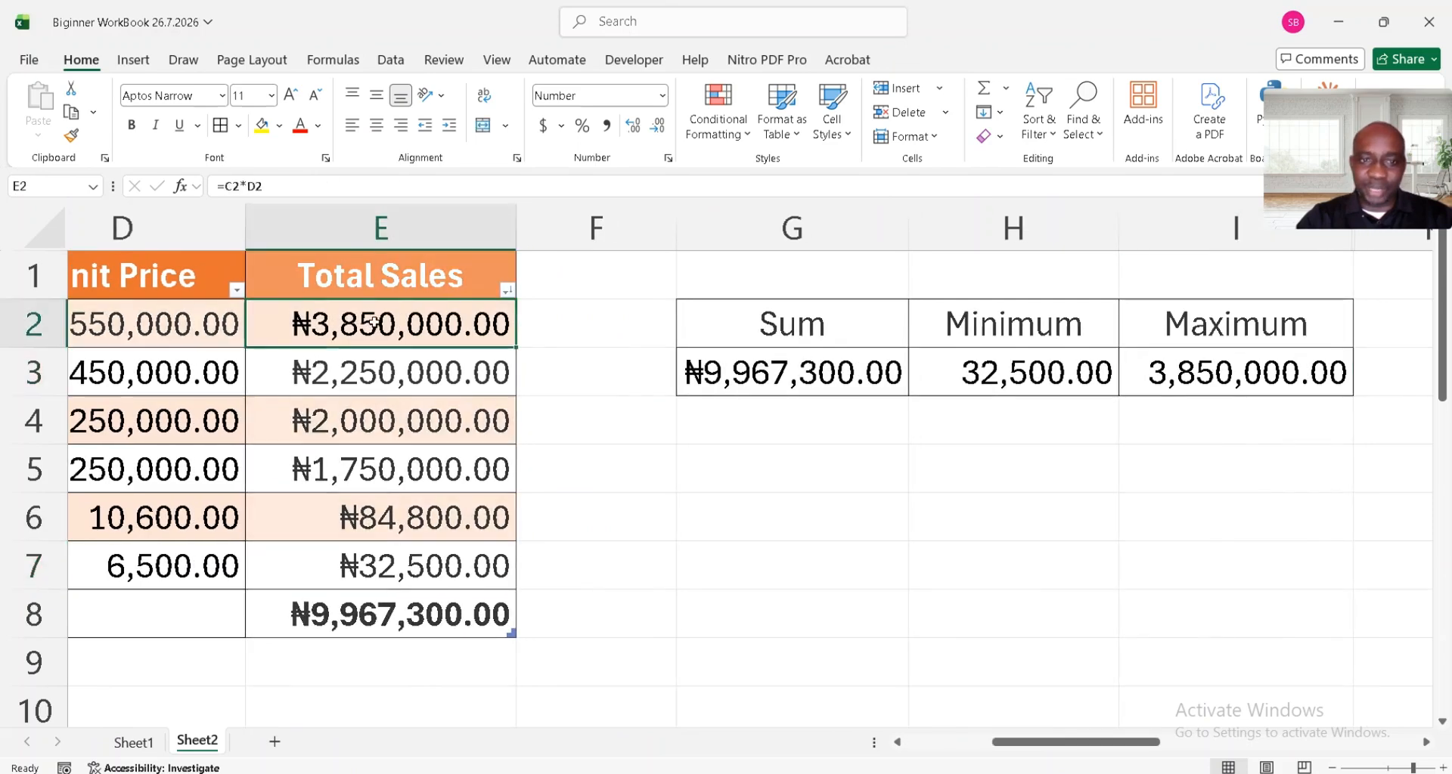
scroll(373, 322, left, 4)
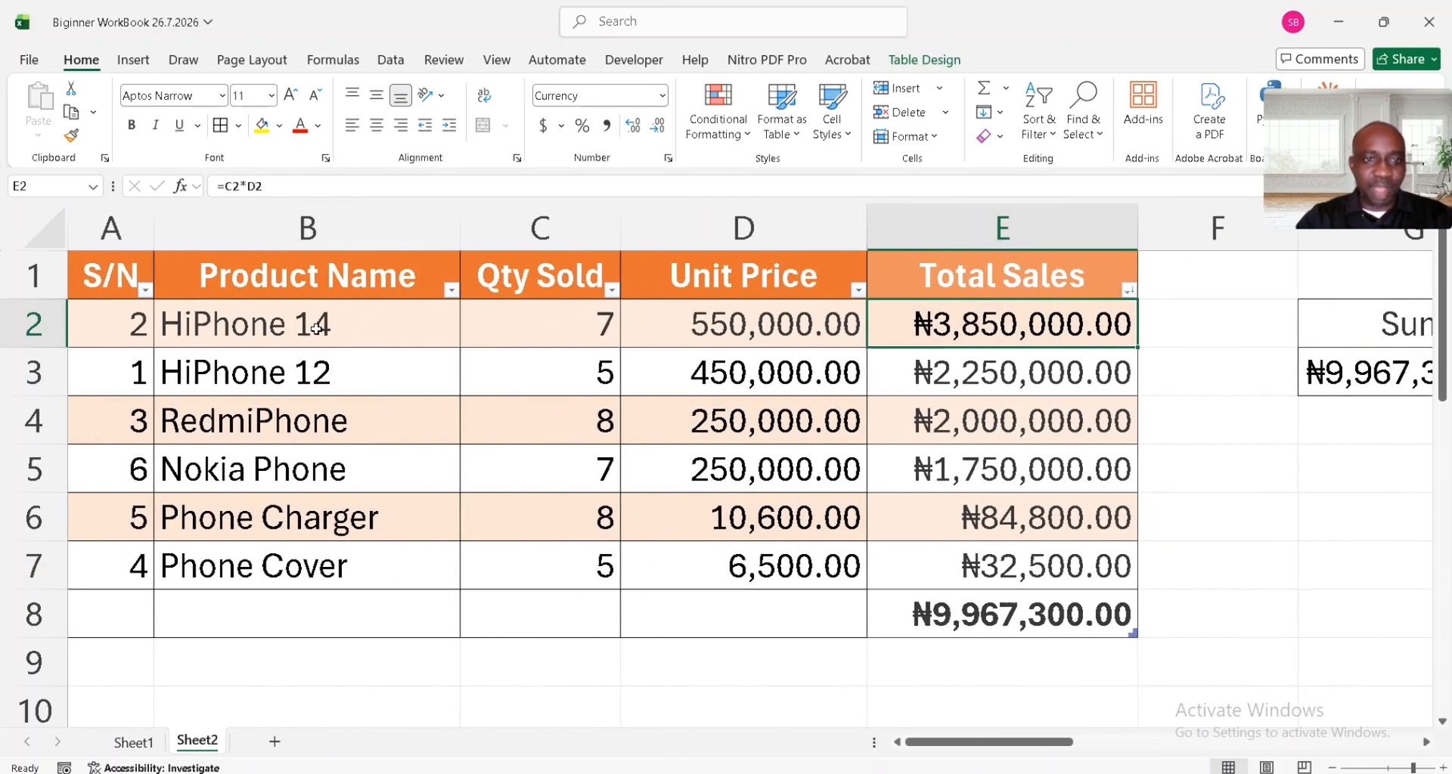
Step: Clear the out-of-order serial numbers from A2:A7 in the S/N column
click(134, 330)
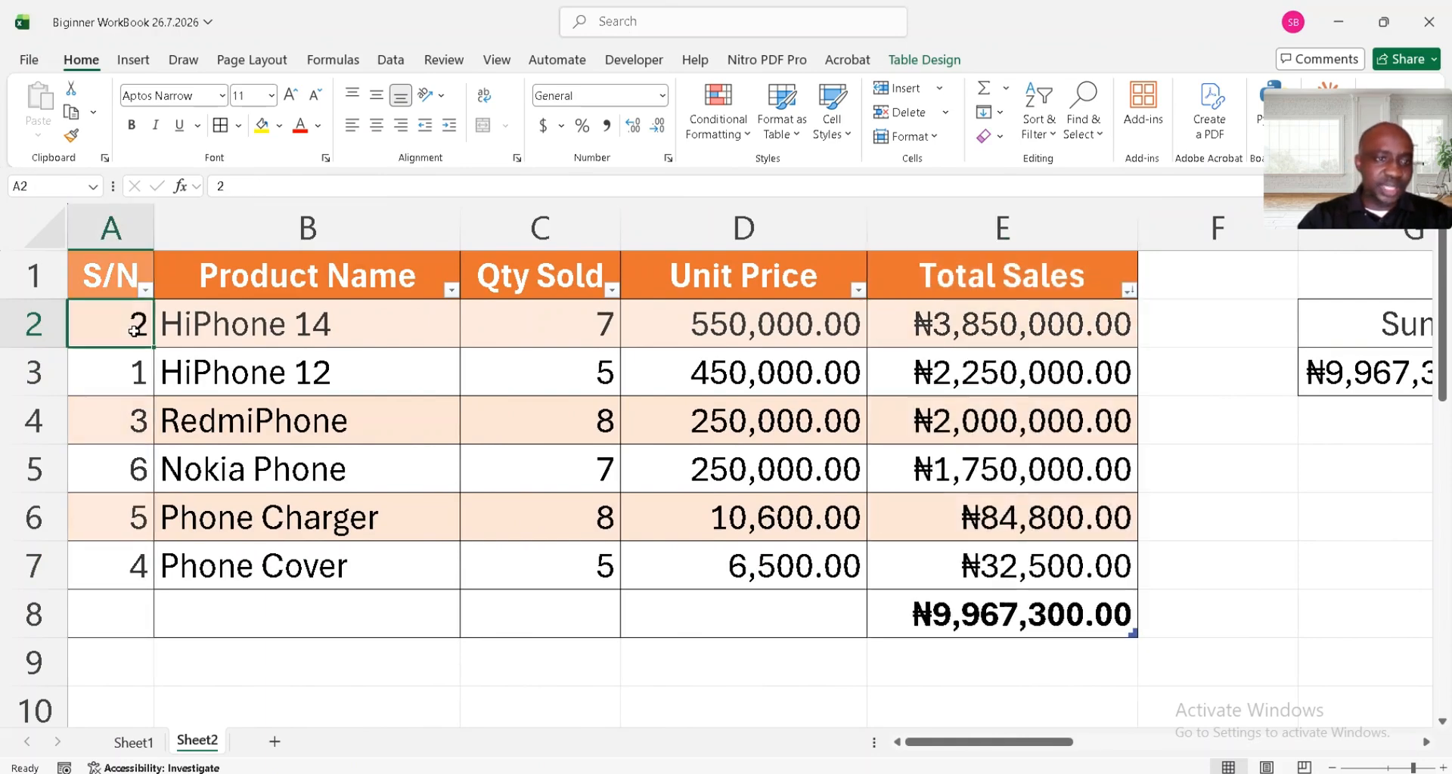
key(ctrl+shift+Down)
key(Delete)
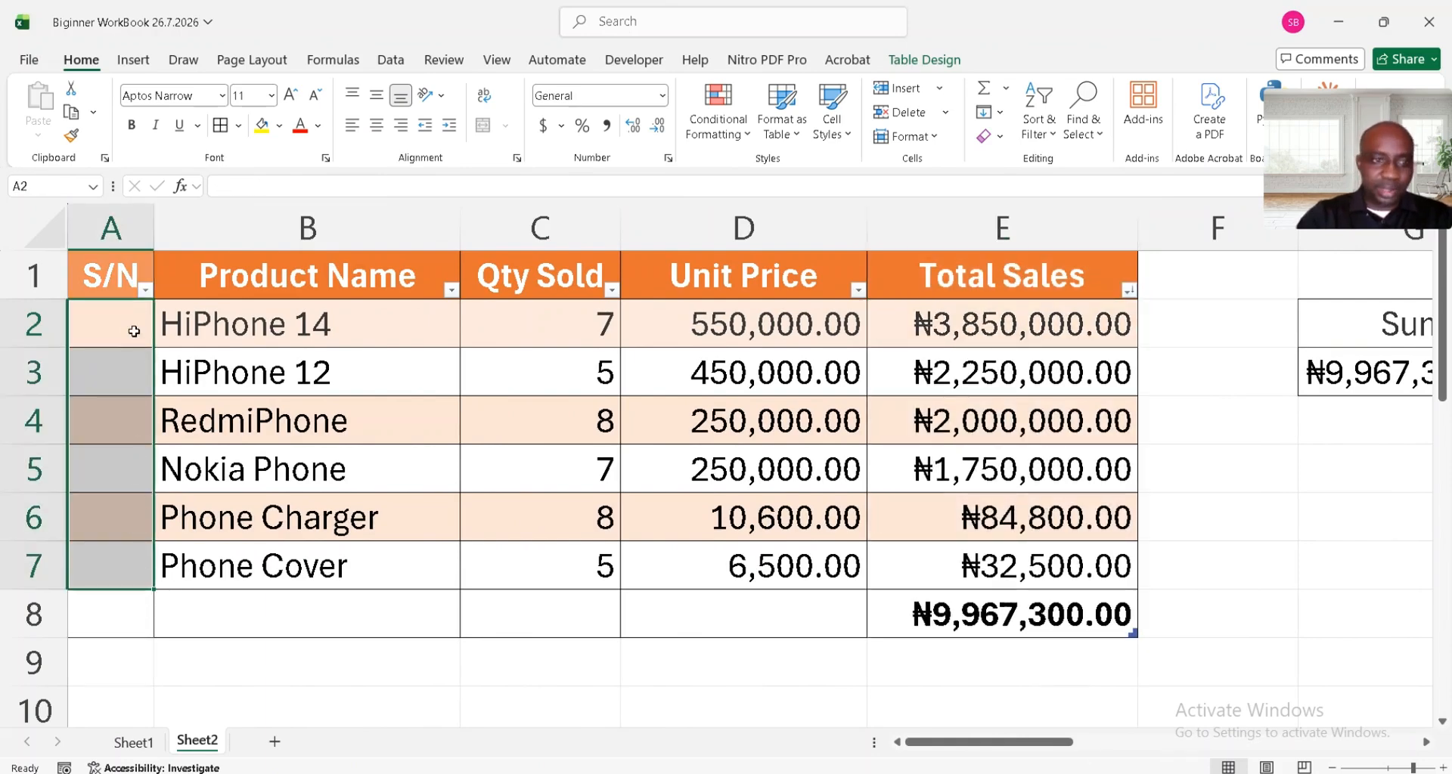
Step: Enter 1 in A2 and fill it down to A7 as a series, numbering the products 1 to 6
click(134, 330)
text(1)
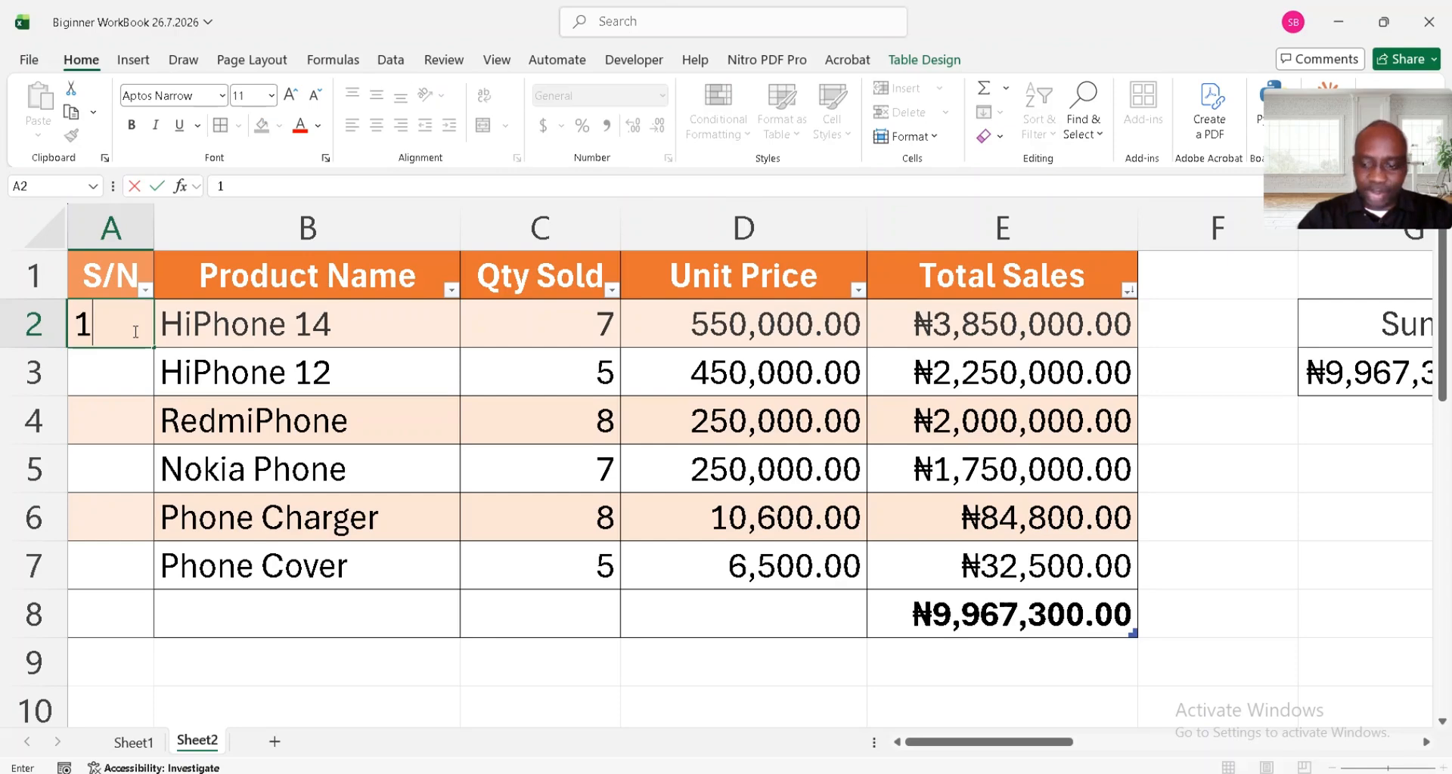
key(Return)
click(134, 331)
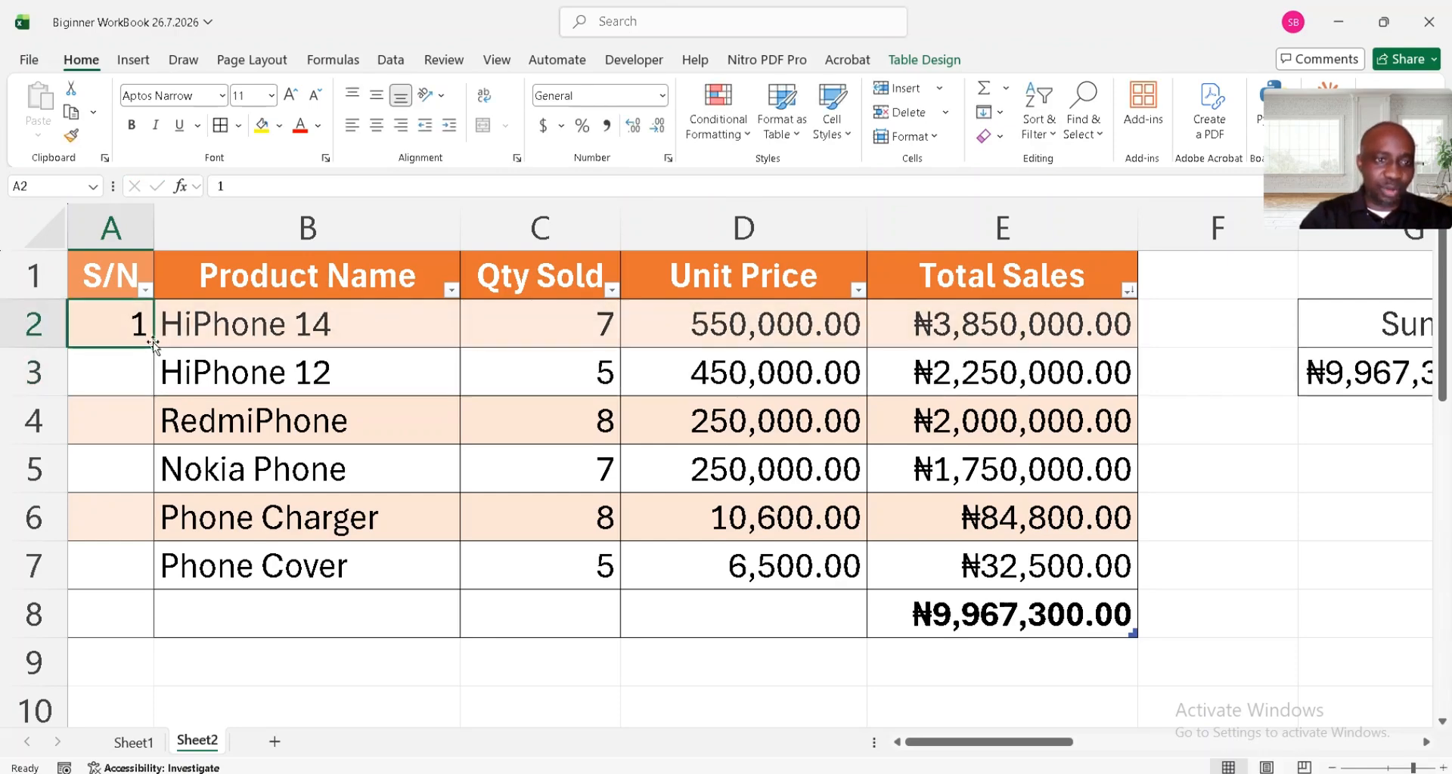
drag(155, 347, 150, 592)
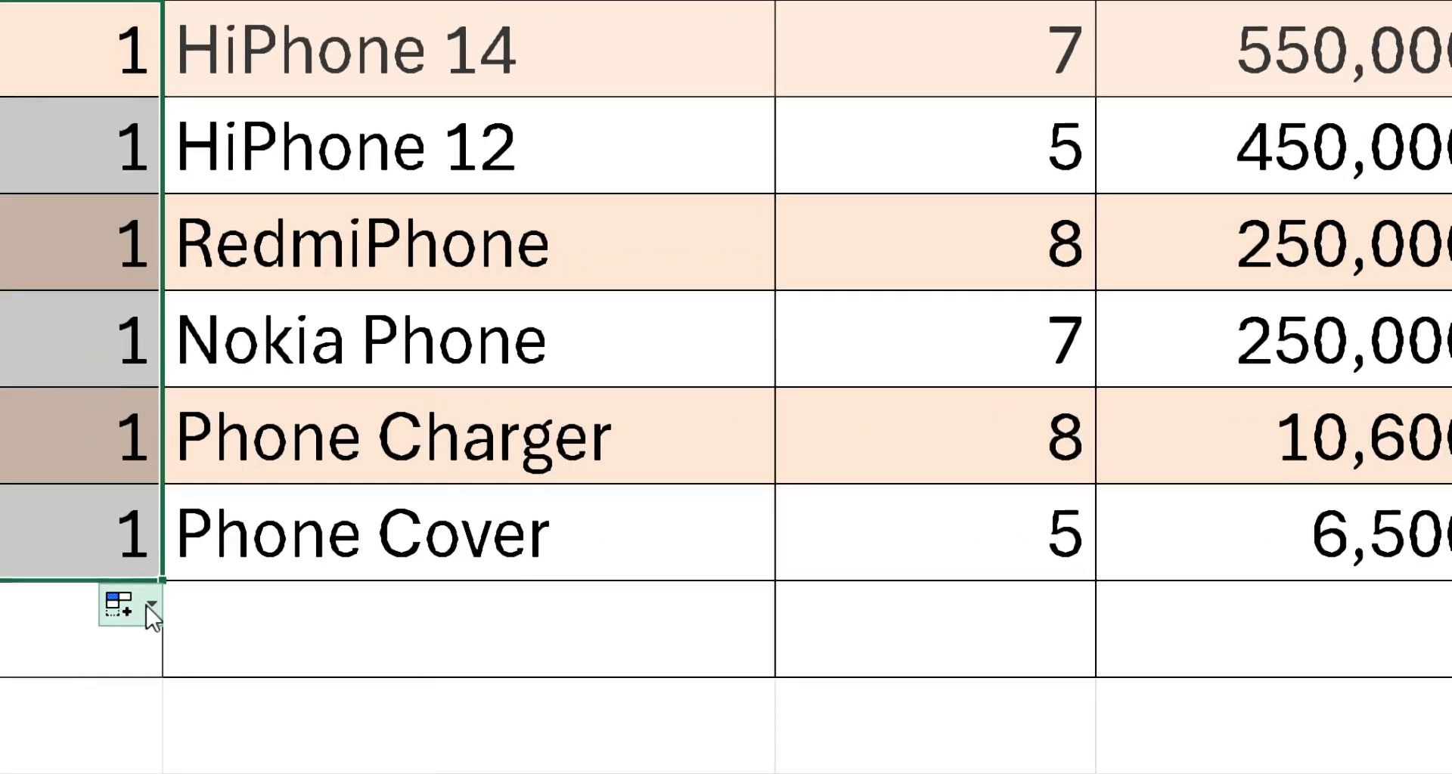
click(152, 610)
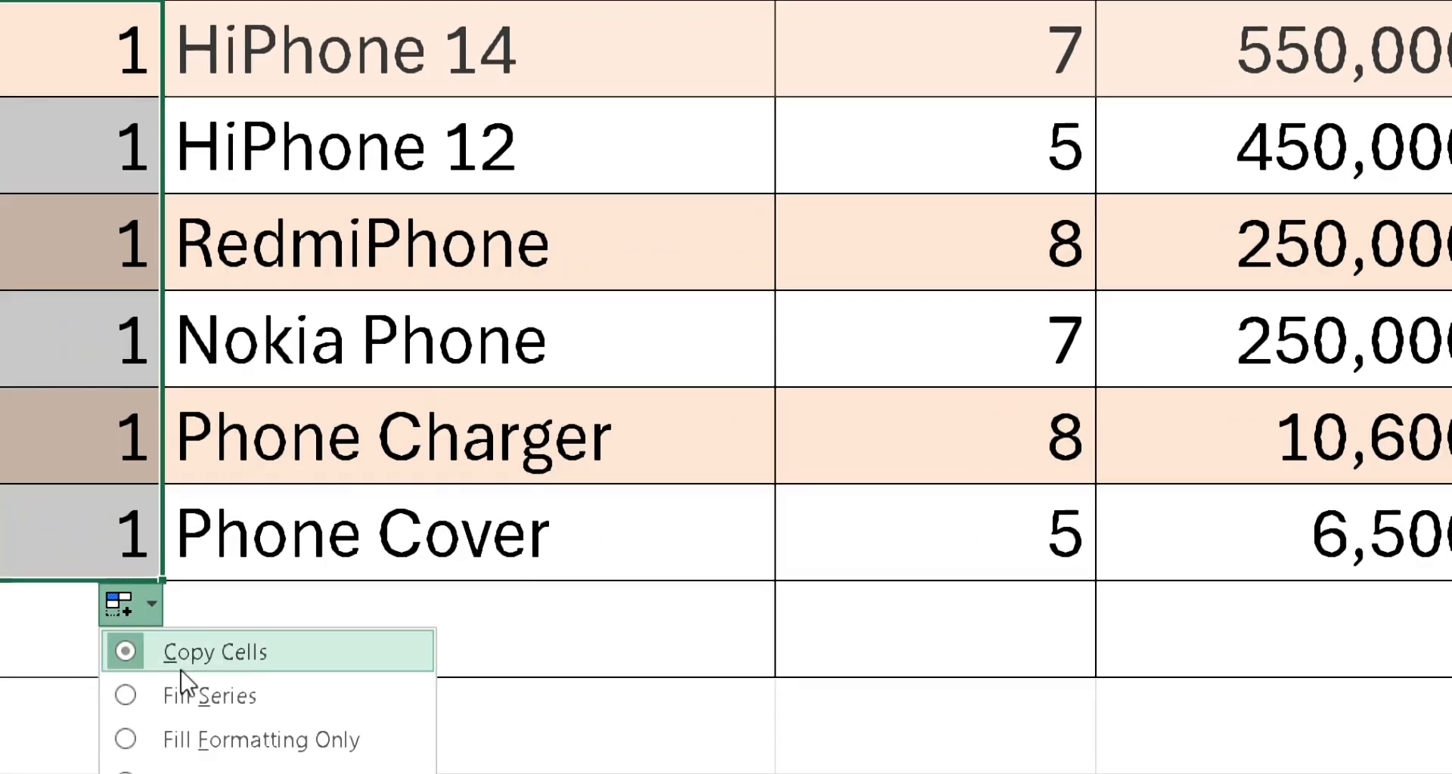
click(240, 714)
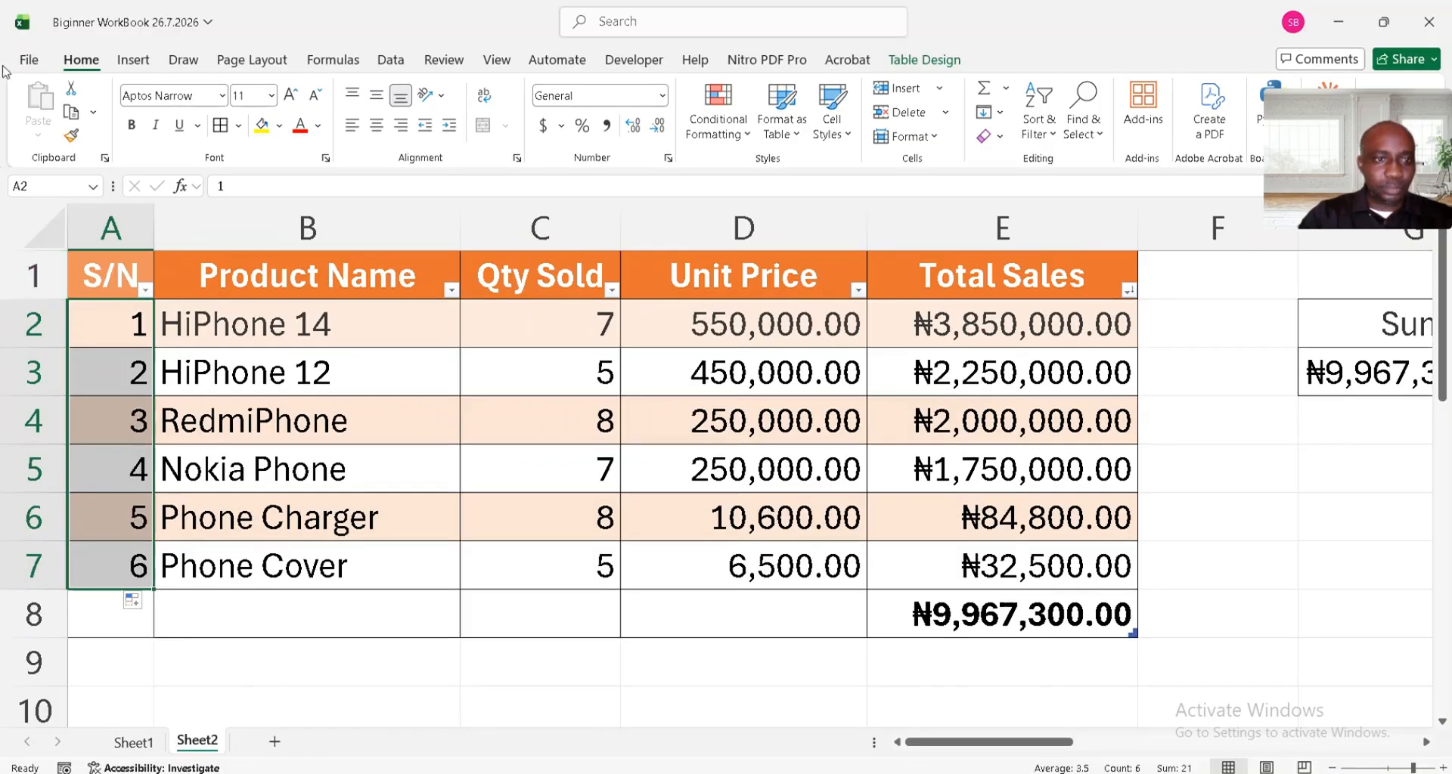
click(119, 307)
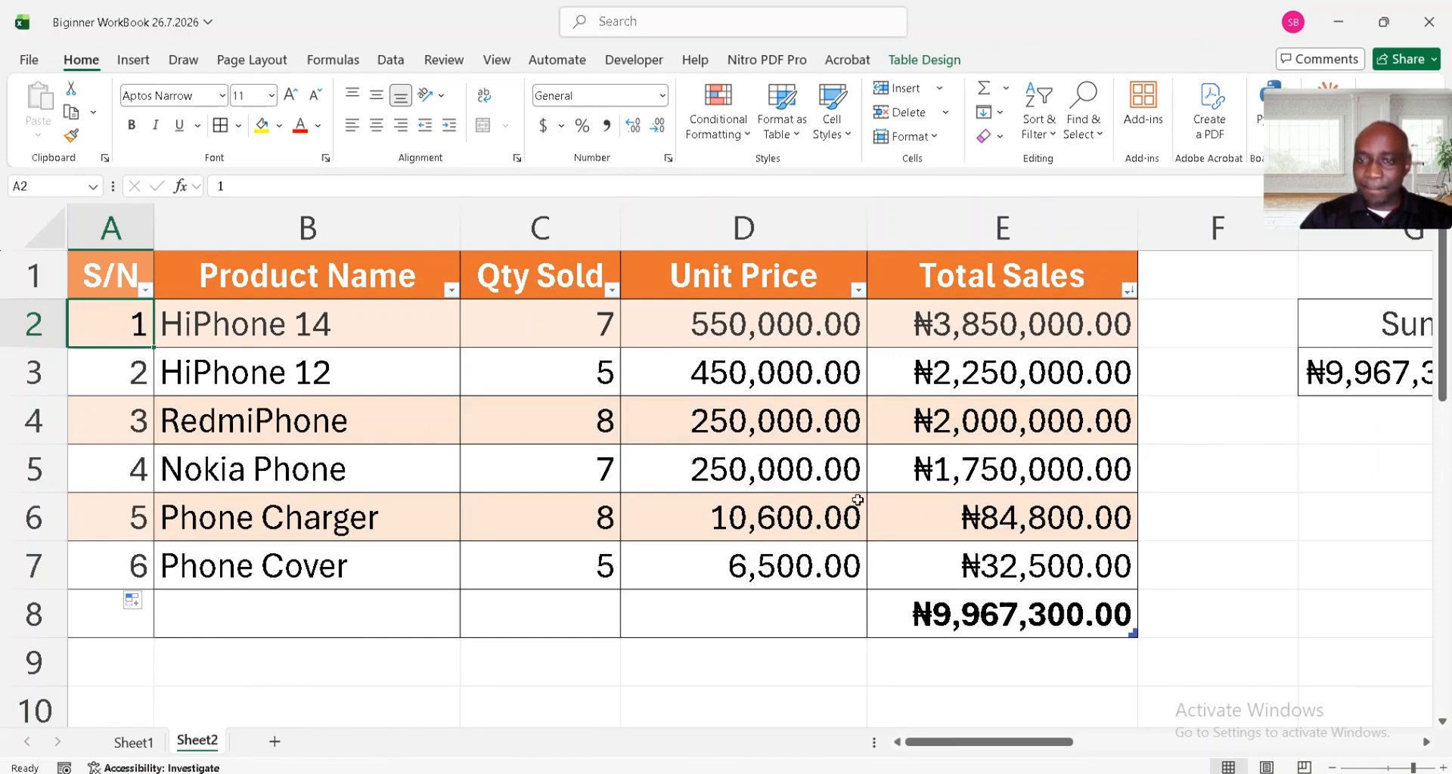
scroll(858, 500, right, 3)
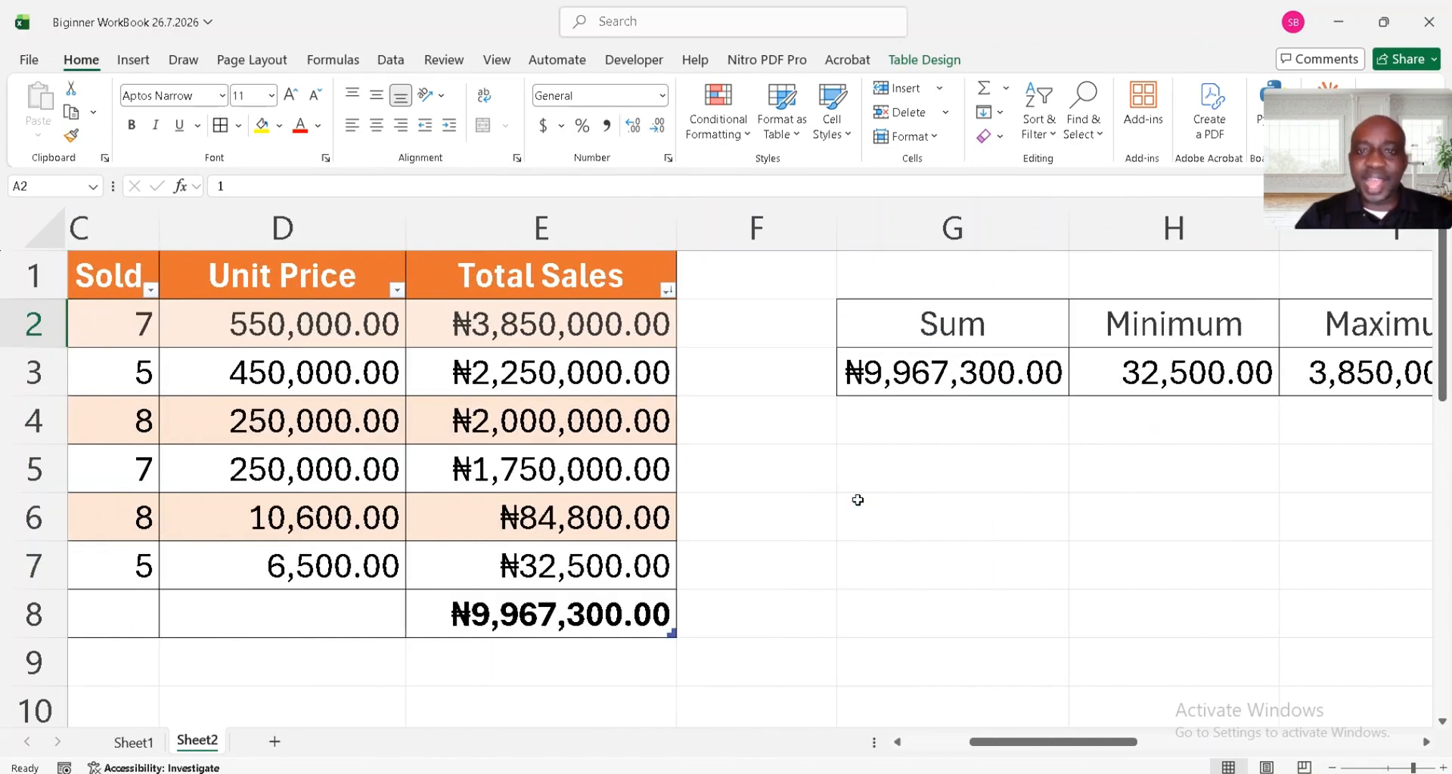